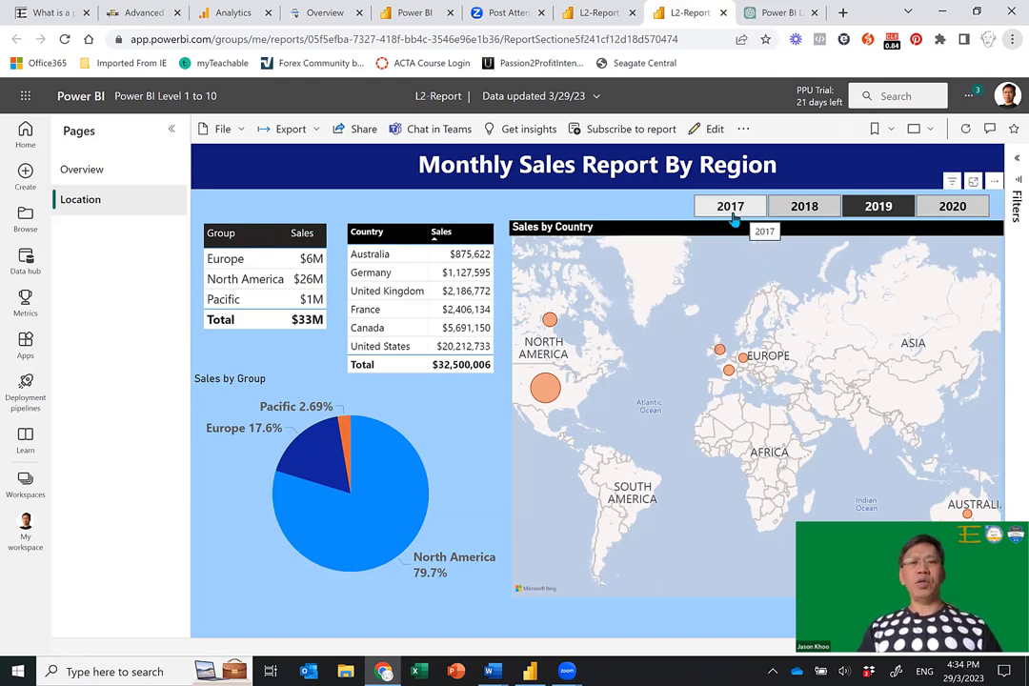
Switch from the online 2019 sales report to Power BI Desktop and create a blank report, dismissing the start screen
left_click(878, 208)
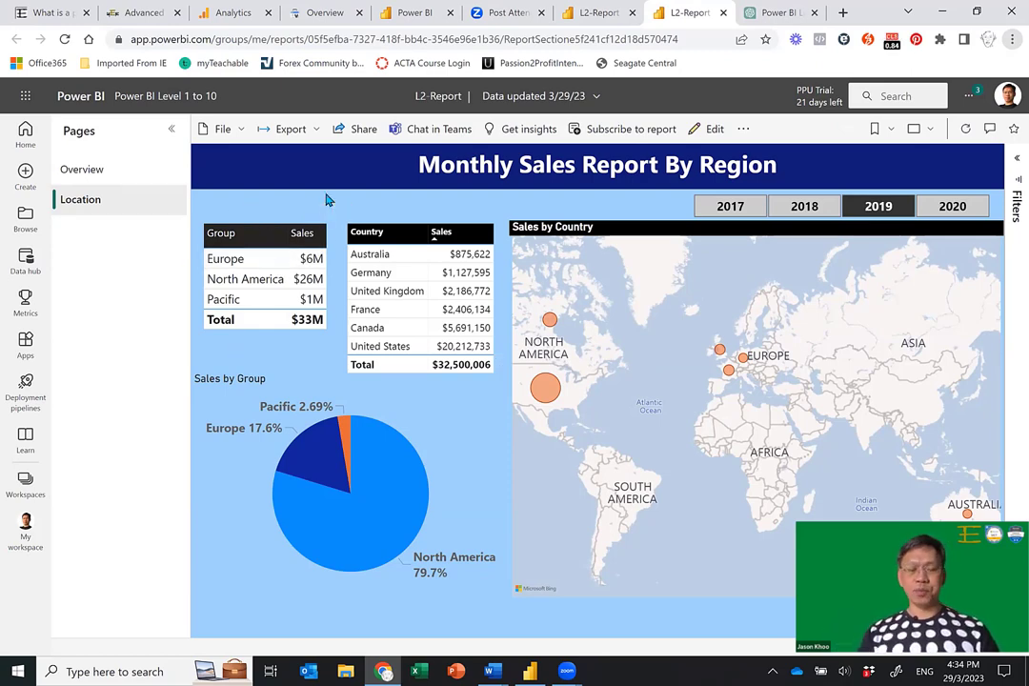
left_click(531, 670)
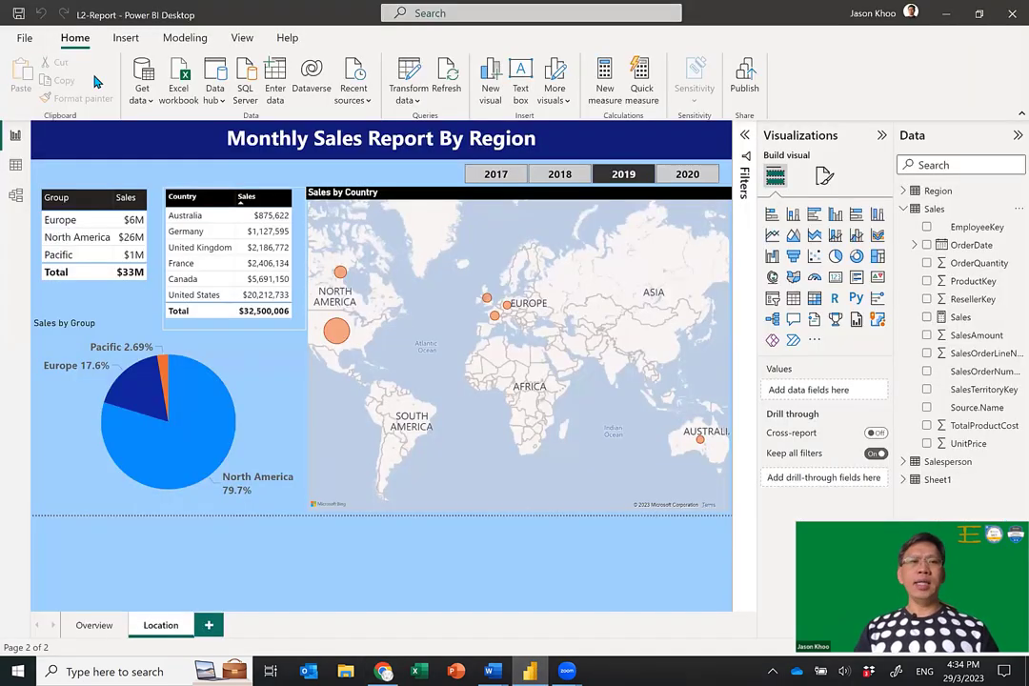
left_click(25, 40)
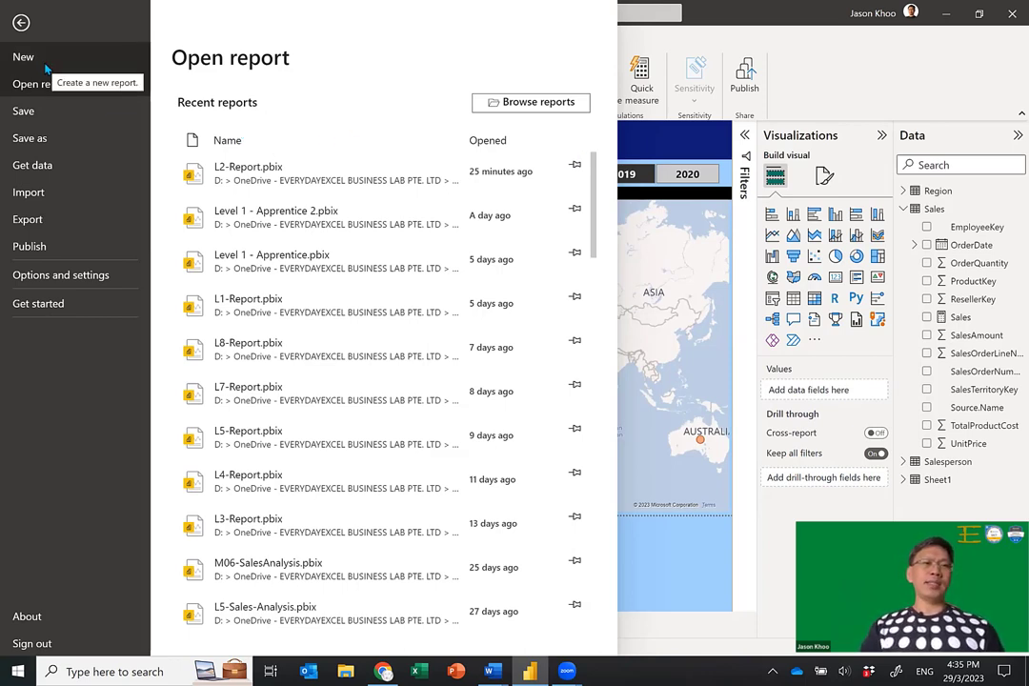
key("Escape")
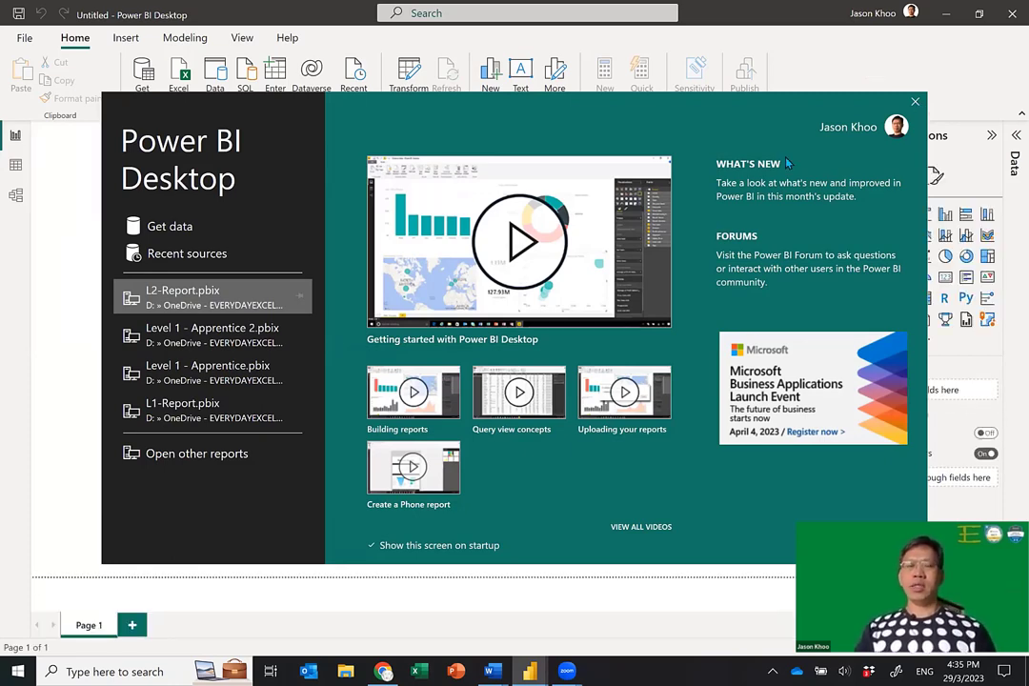
left_click(779, 91)
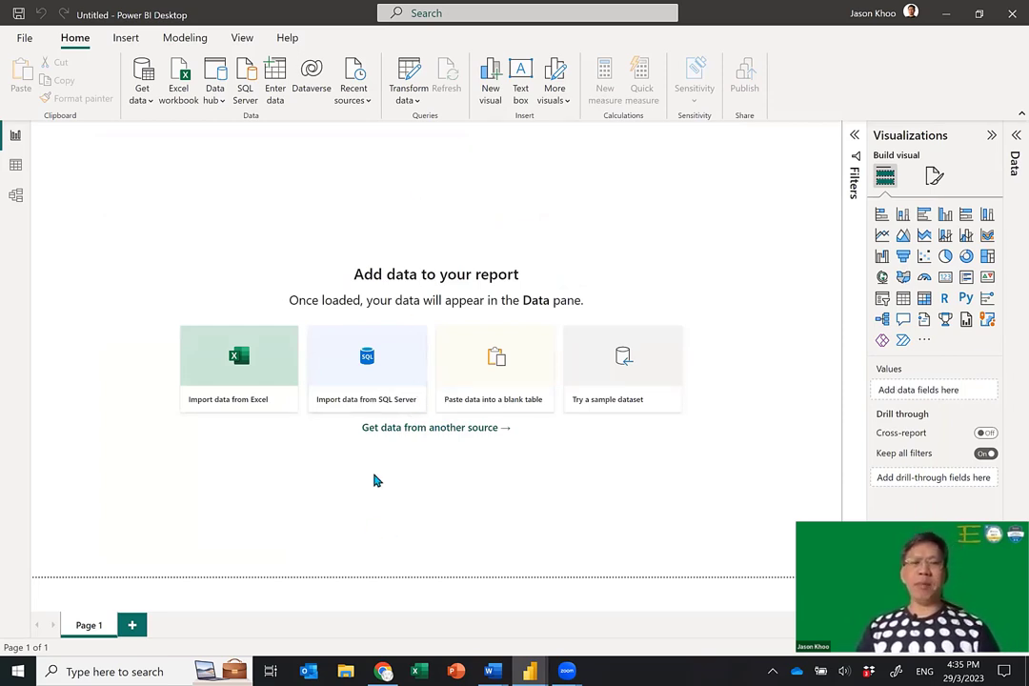
In File Explorer, browse from Training (D:) through 2023 Proposal, NetAssist - Power BI, working-files and excel-data to the SalesData folder
left_click(348, 671)
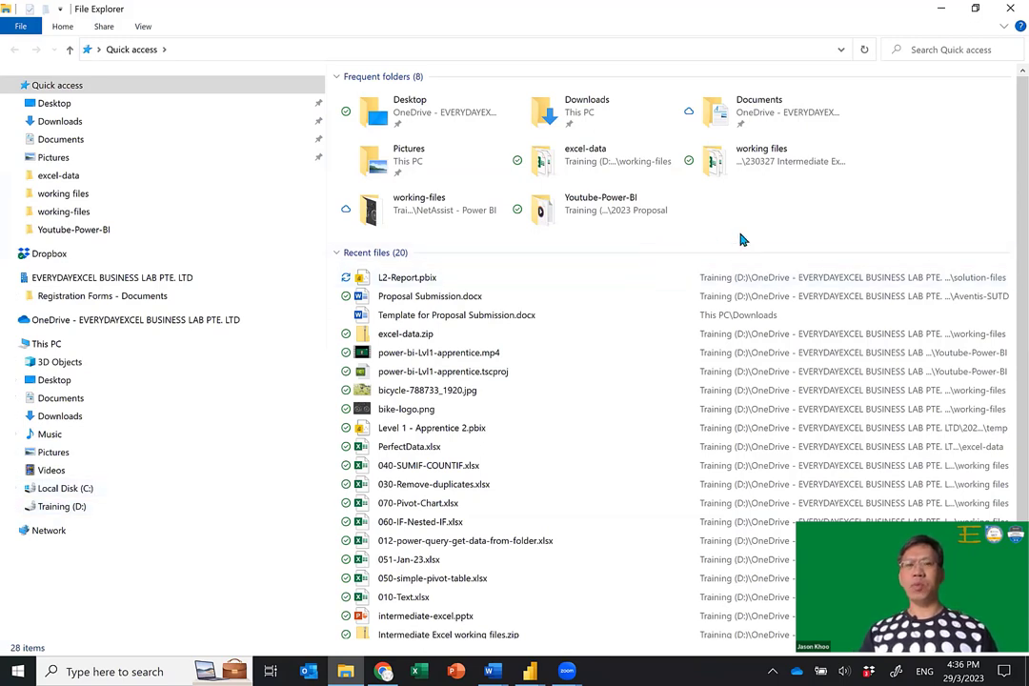
left_click(79, 508)
double_click(420, 161)
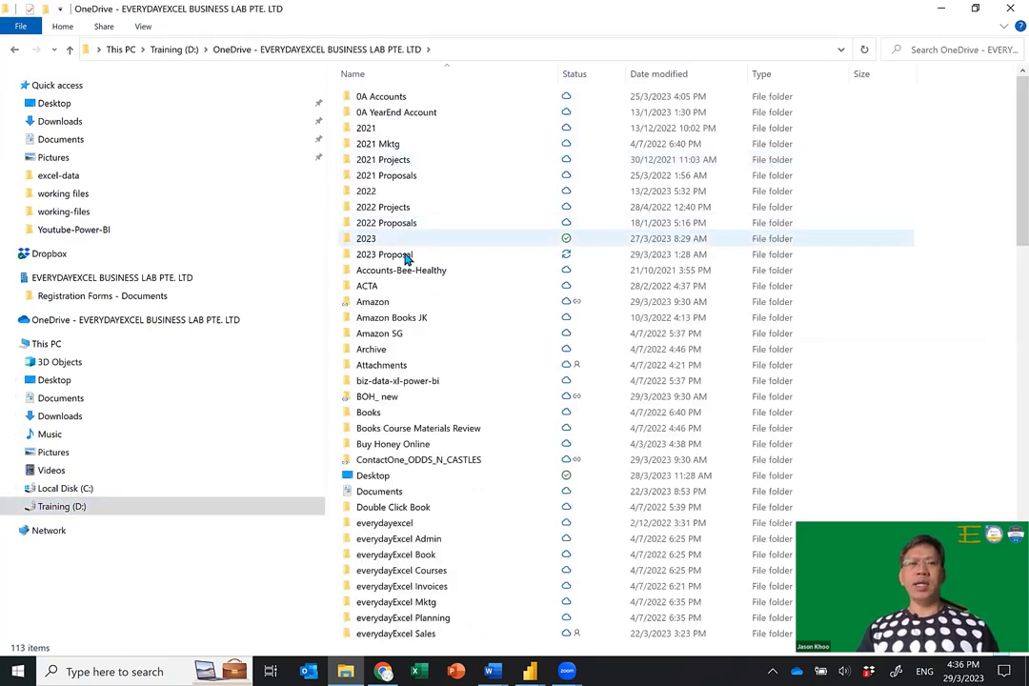
double_click(407, 255)
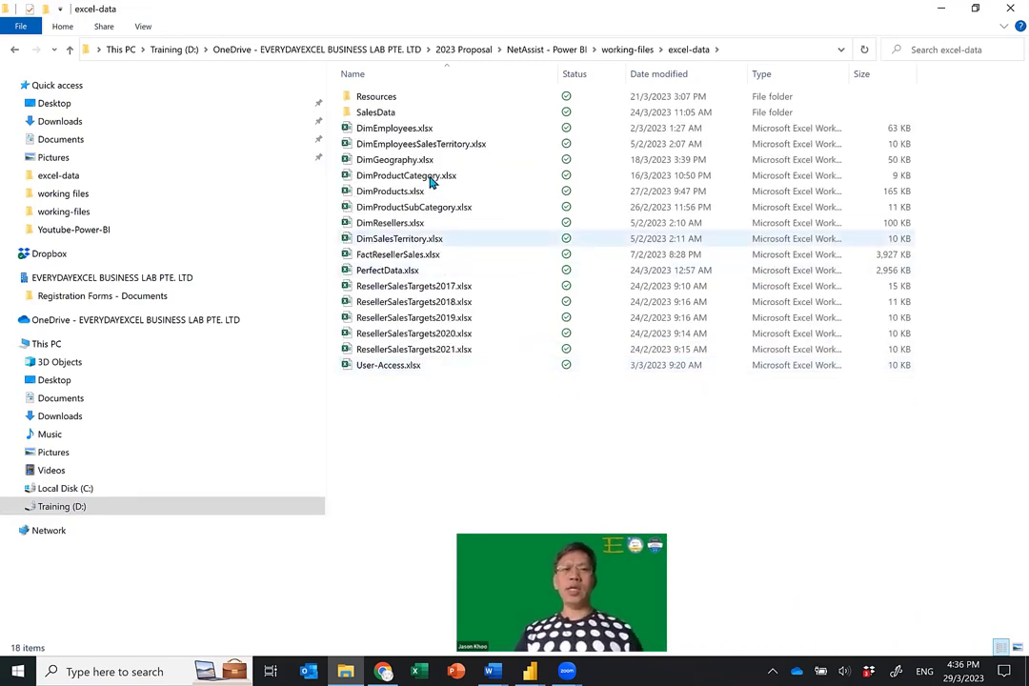
double_click(394, 113)
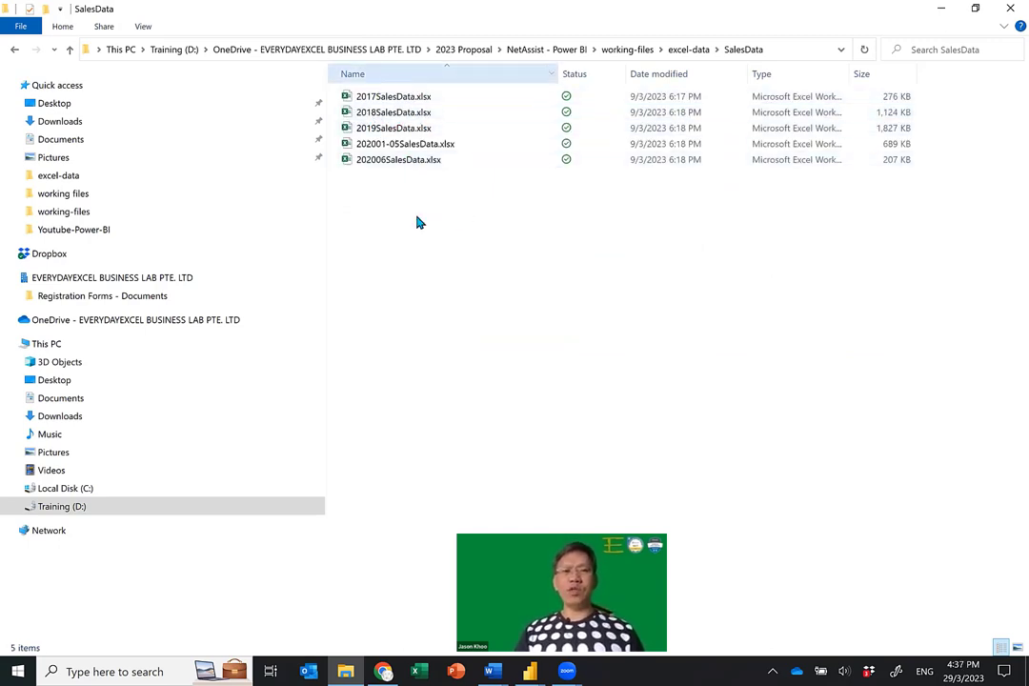
Select and copy 2017SalesData.xlsx and 2018SalesData.xlsx in the SalesData folder
left_click_drag(418, 183, 420, 127)
left_click(534, 273)
left_click(418, 97)
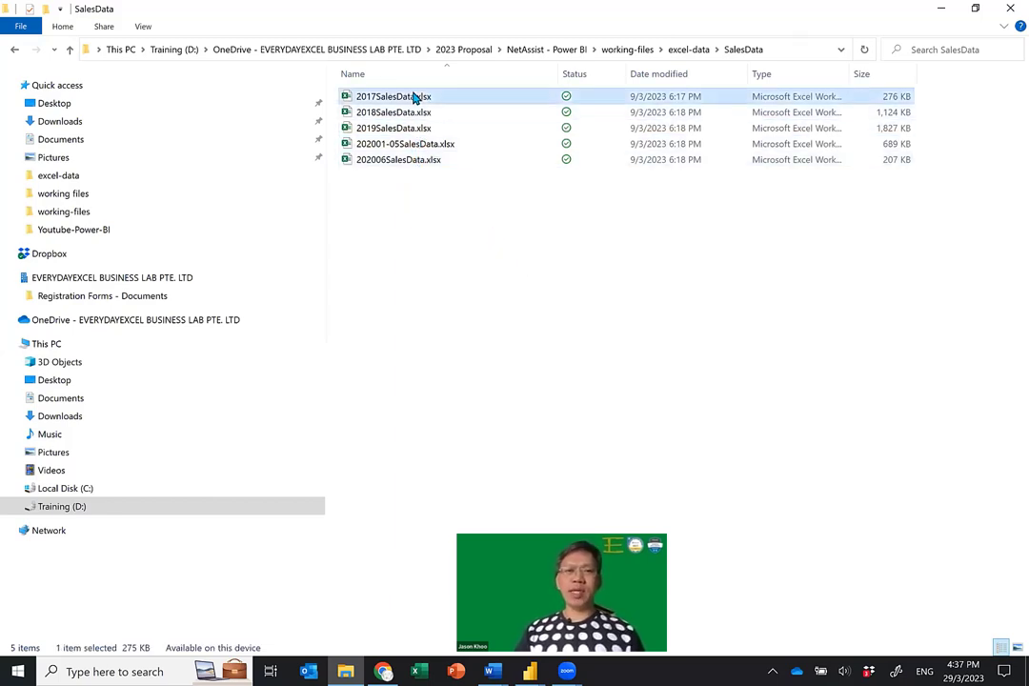
left_click(411, 116, "ctrl")
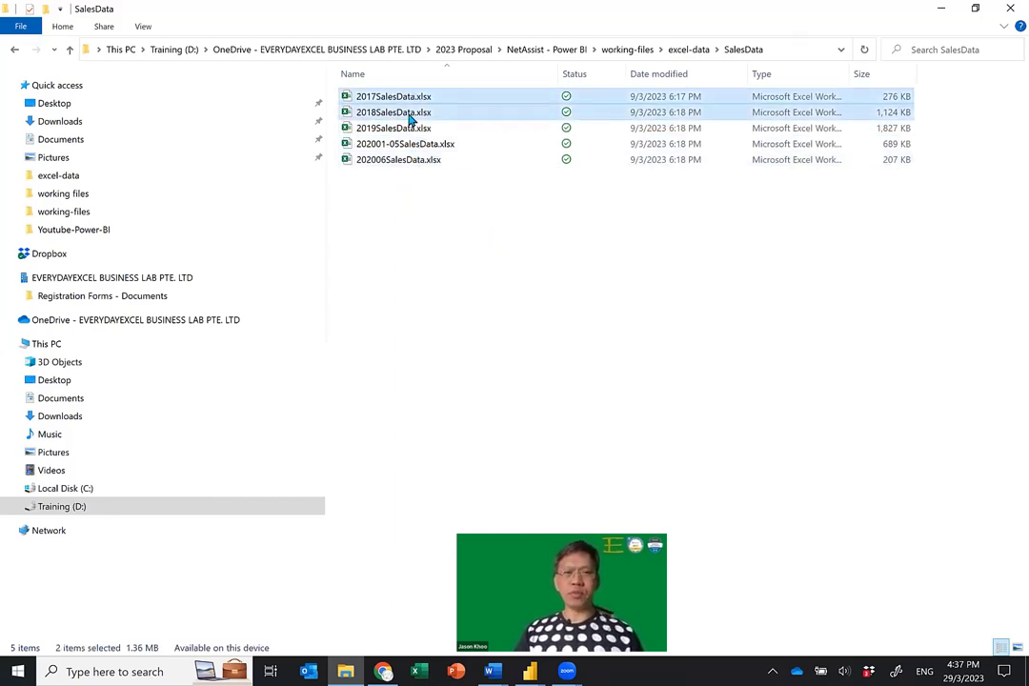
Create a folder named Sls Data inside the temp folder of NetAssist - Power BI
left_click(661, 52)
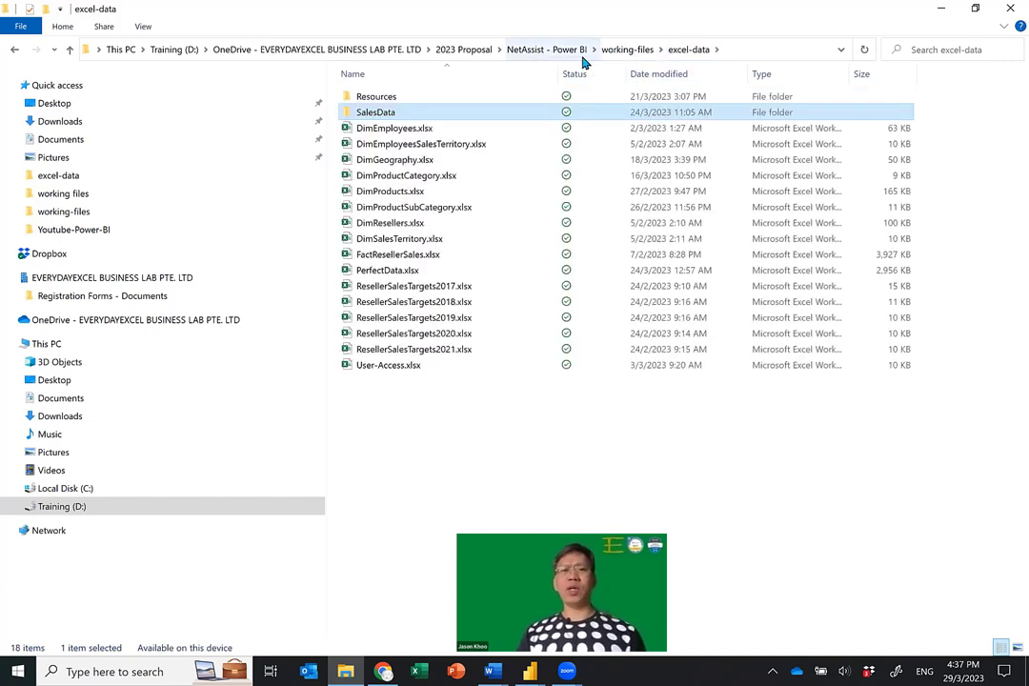
left_click(579, 51)
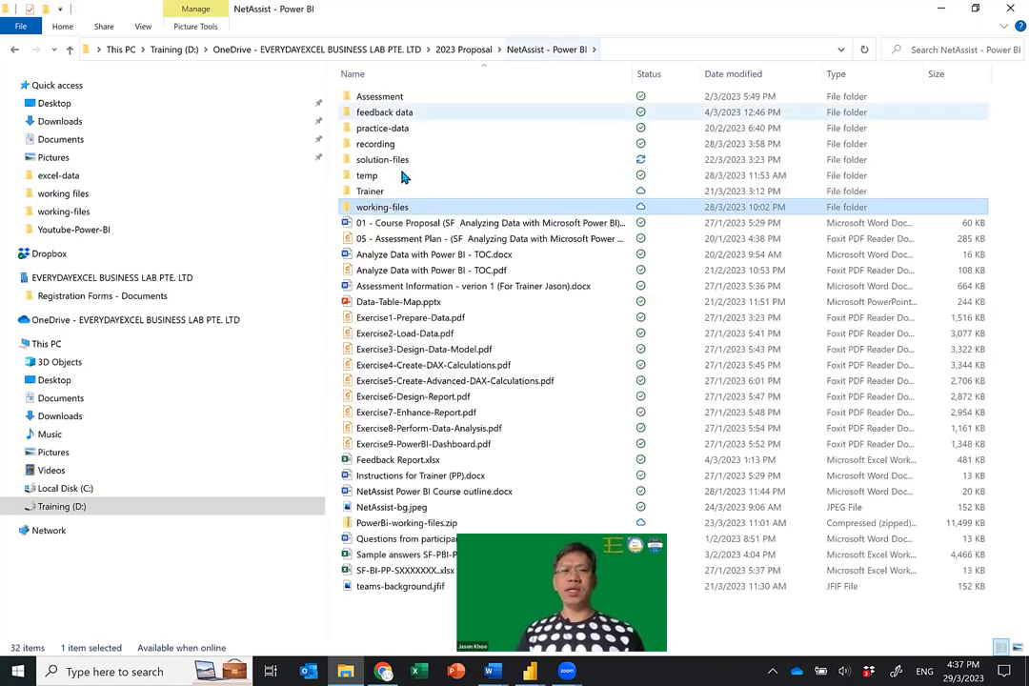
double_click(401, 177)
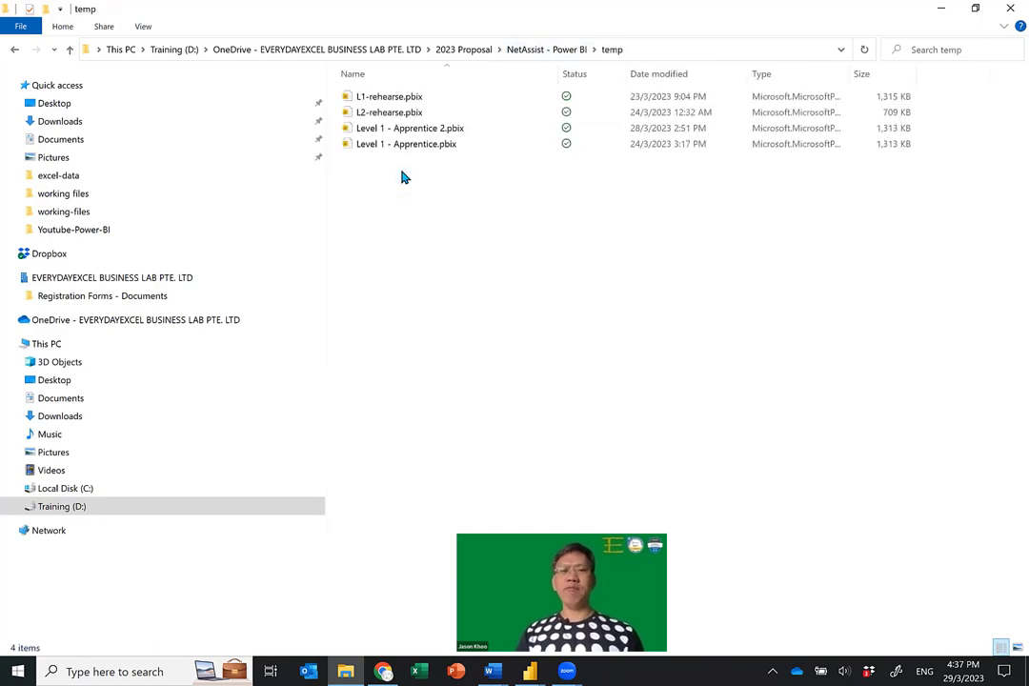
right_click(420, 220)
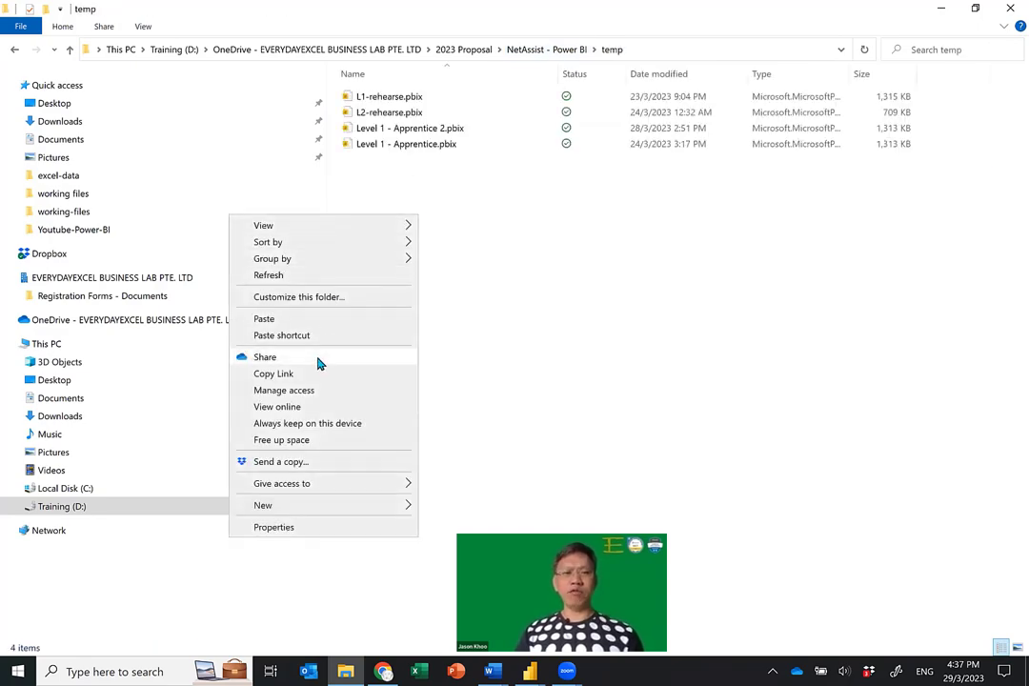
mouse_move(350, 512)
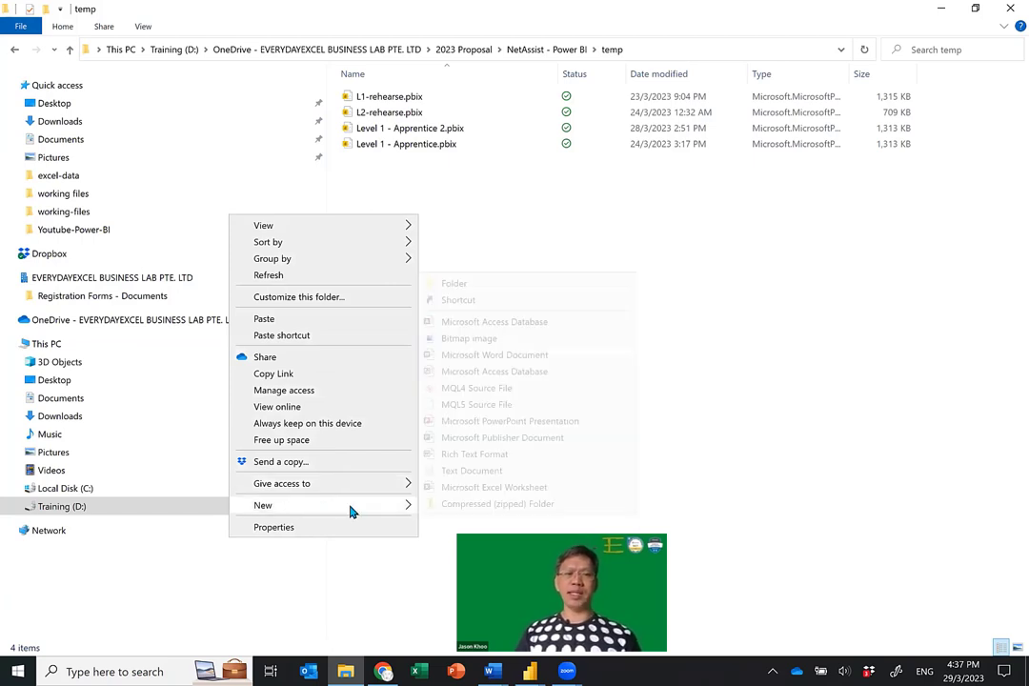
left_click(484, 289)
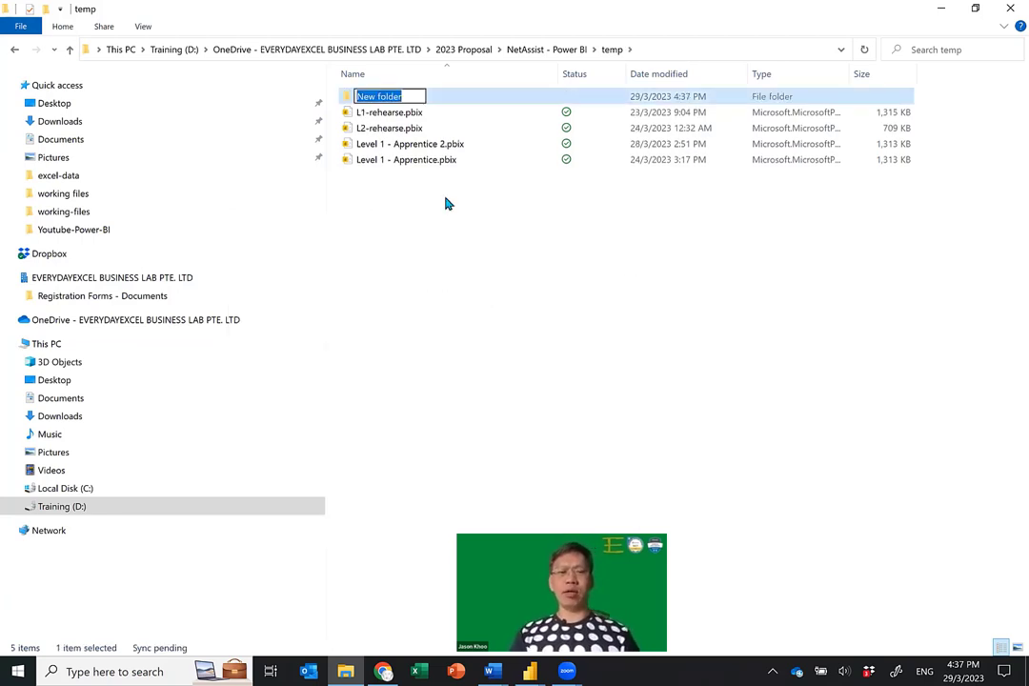
type("Sls Data")
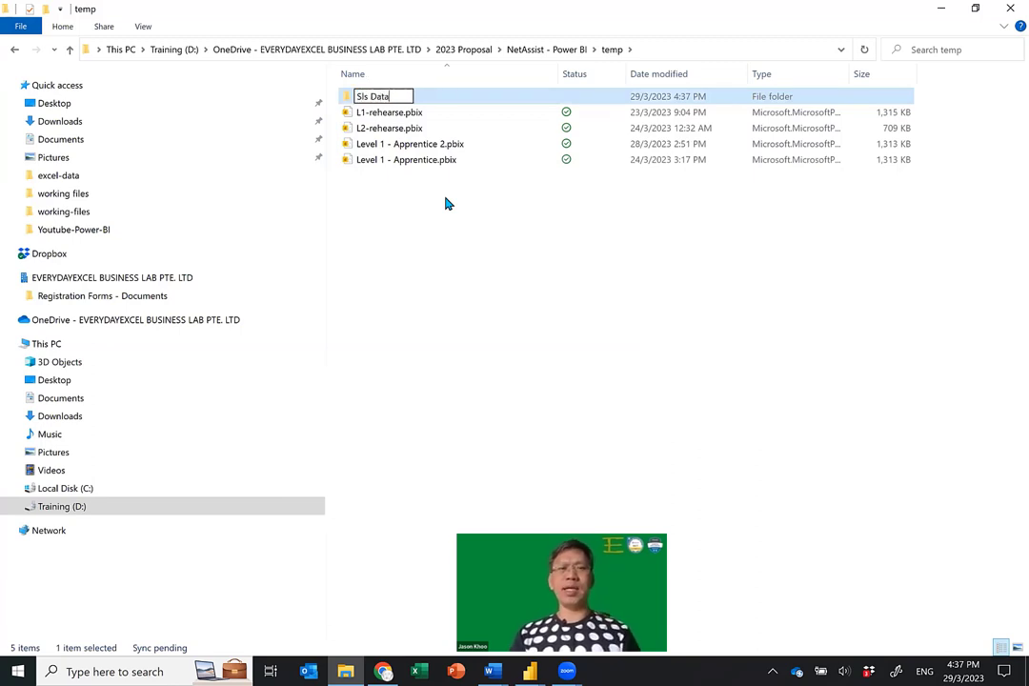
key("Return")
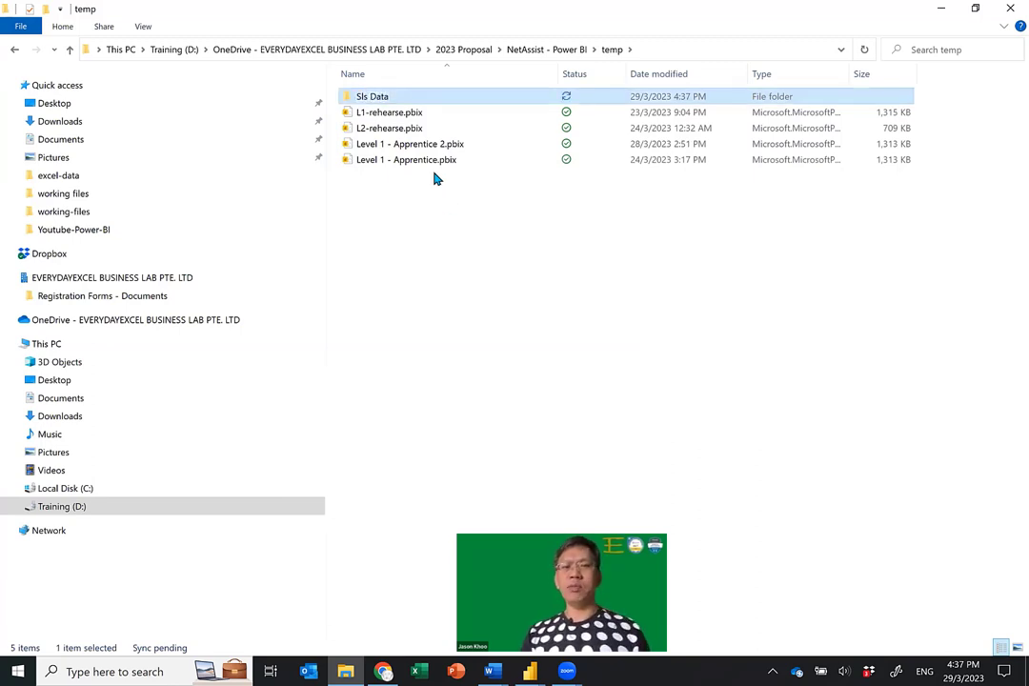
Paste the two copied sales workbooks into the Sls Data folder
double_click(417, 100)
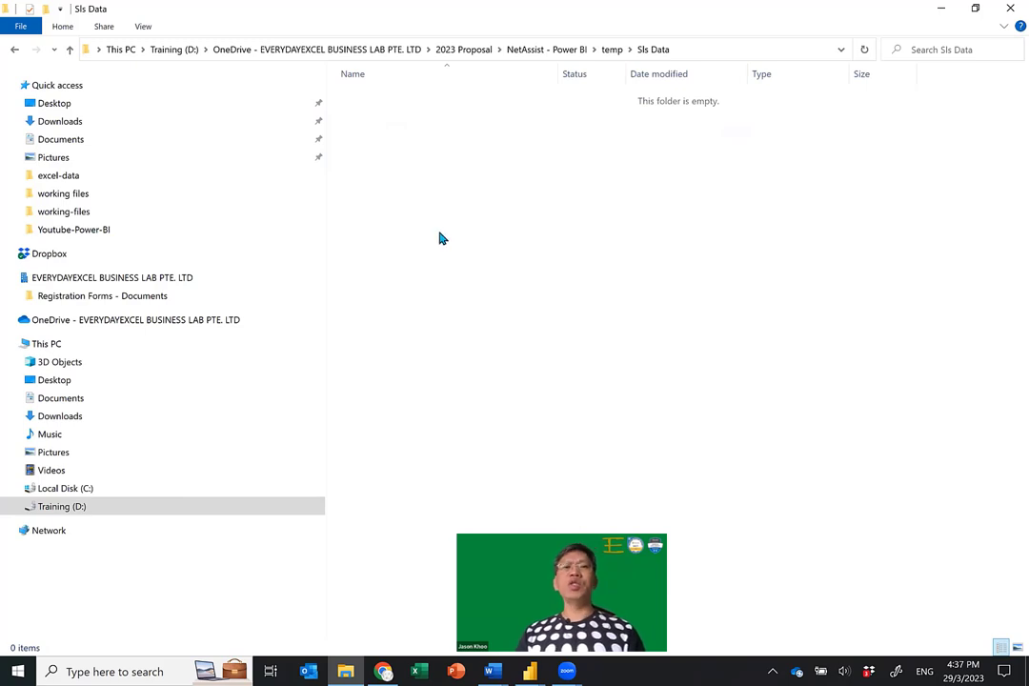
key("ctrl+v")
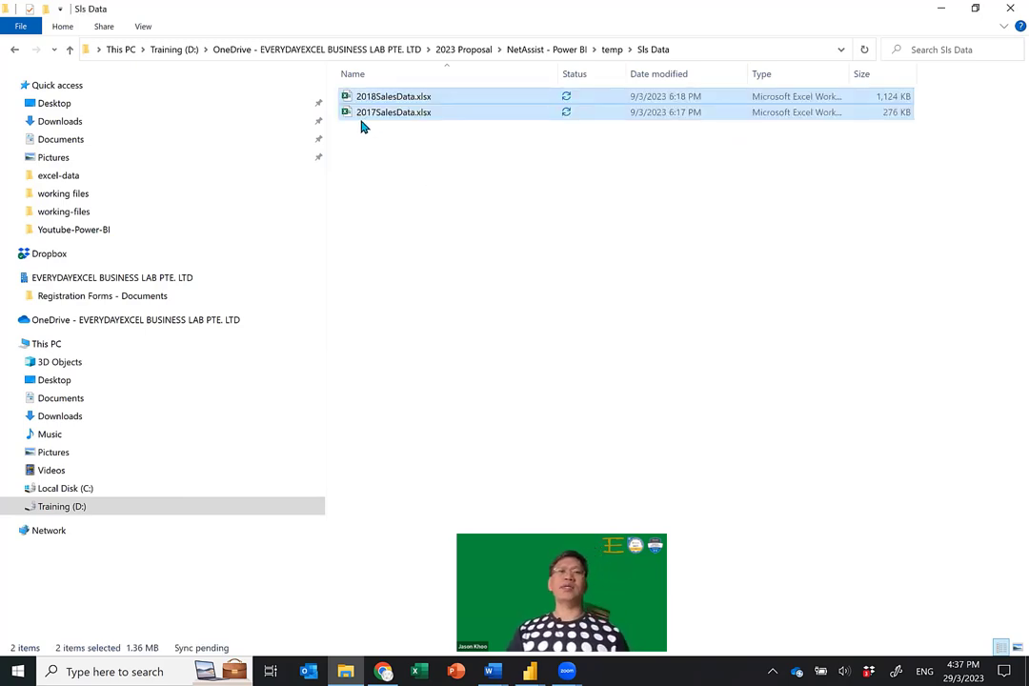
left_click(398, 143)
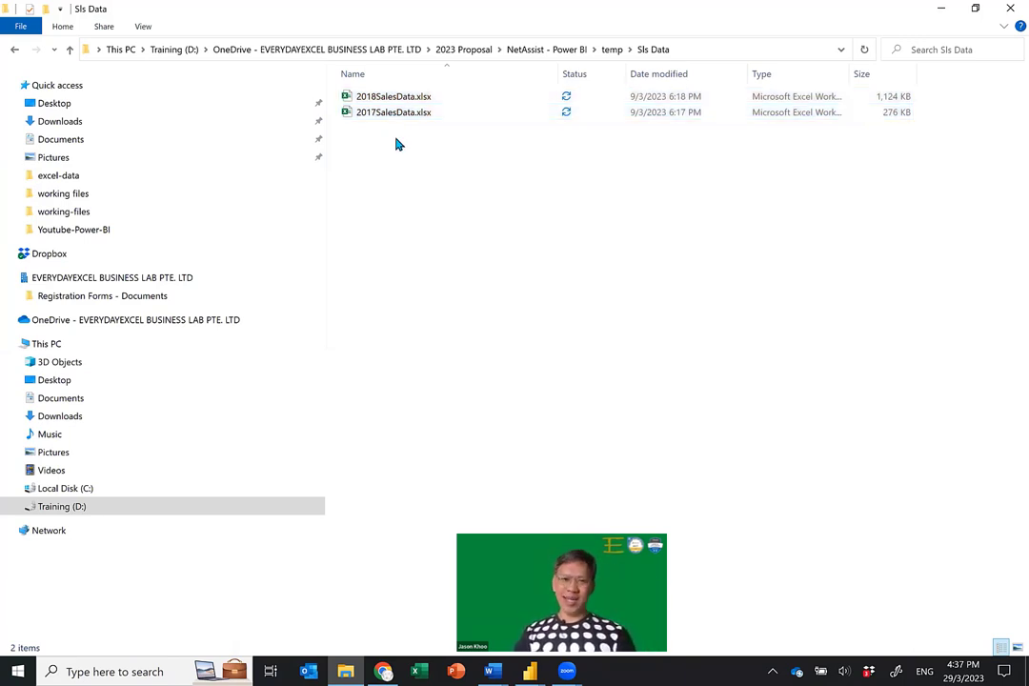
Open the copied 2017SalesData.xlsx, examine its title rows, column headers and transaction records, and close the workbook
double_click(402, 114)
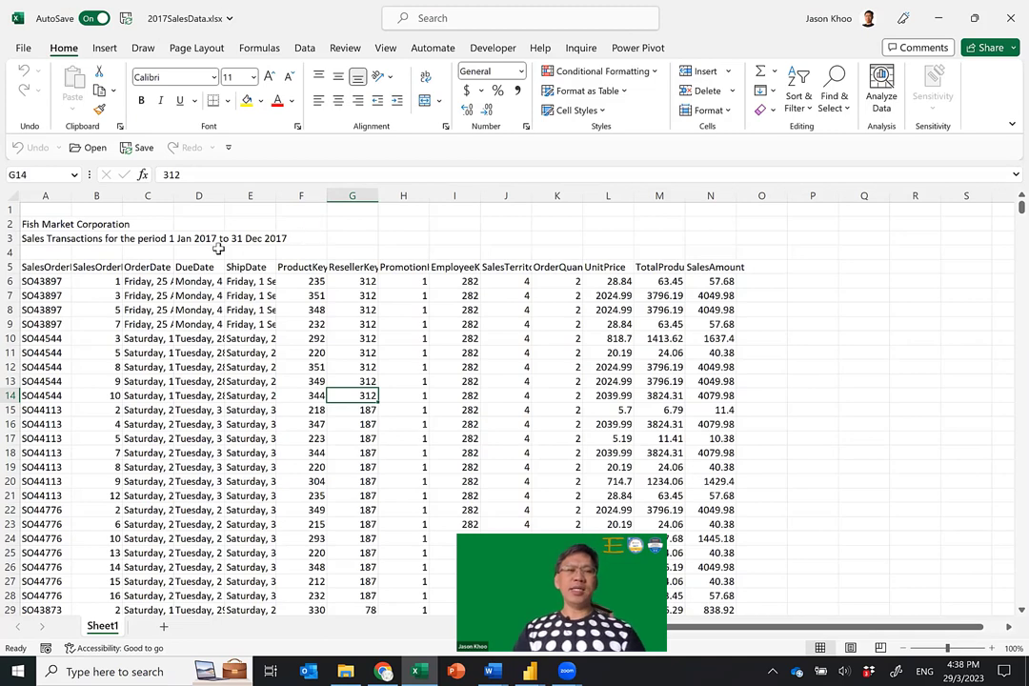
left_click(47, 225)
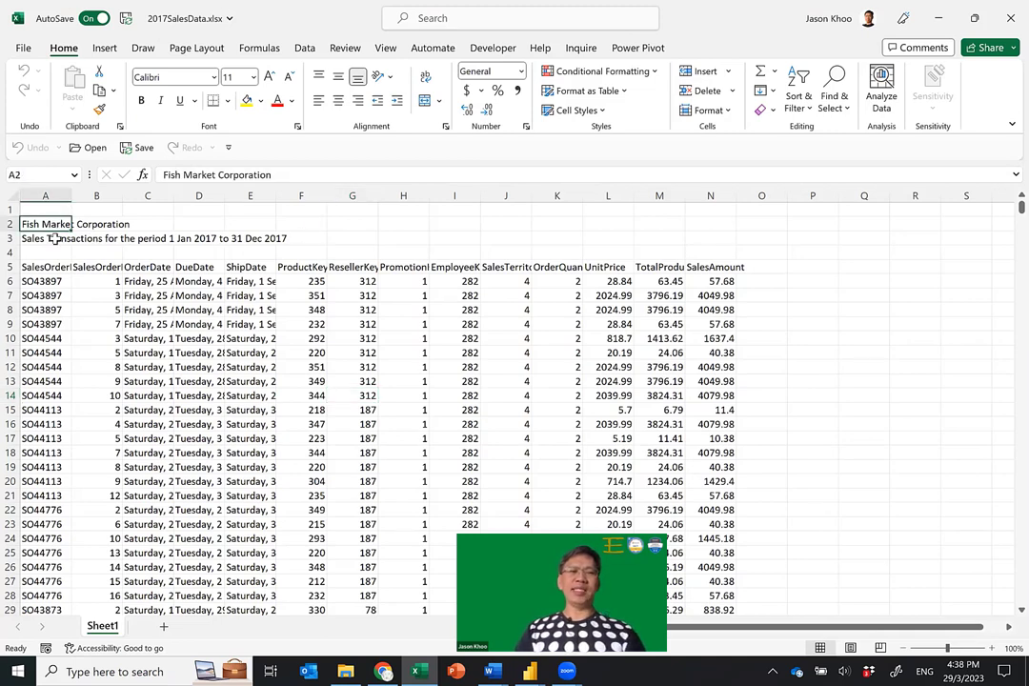
left_click_drag(43, 204, 48, 249)
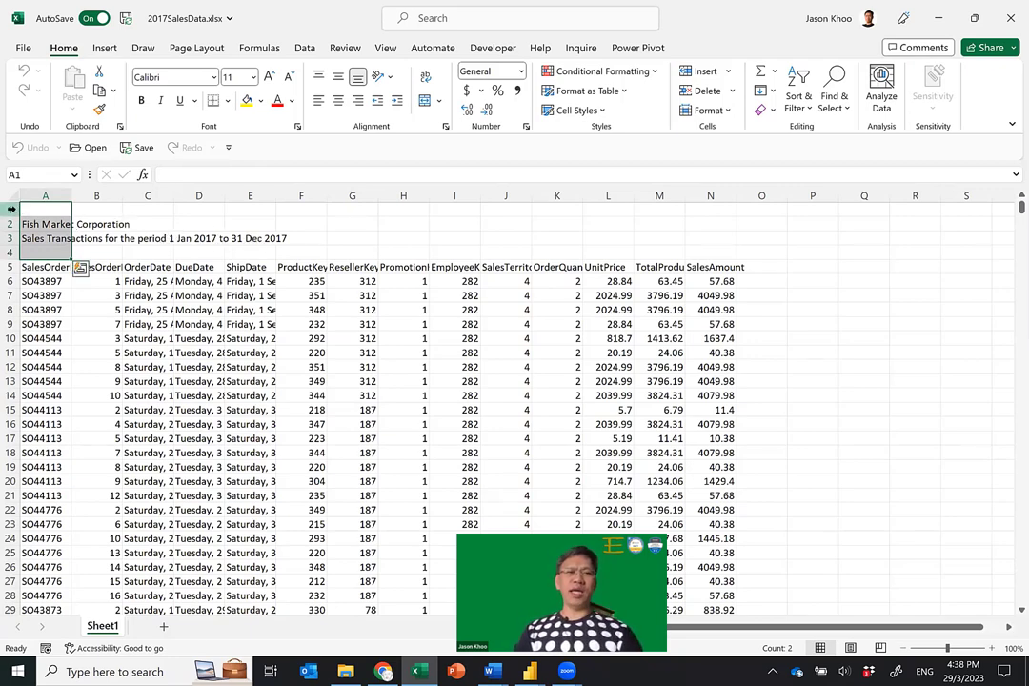
left_click_drag(12, 208, 12, 251)
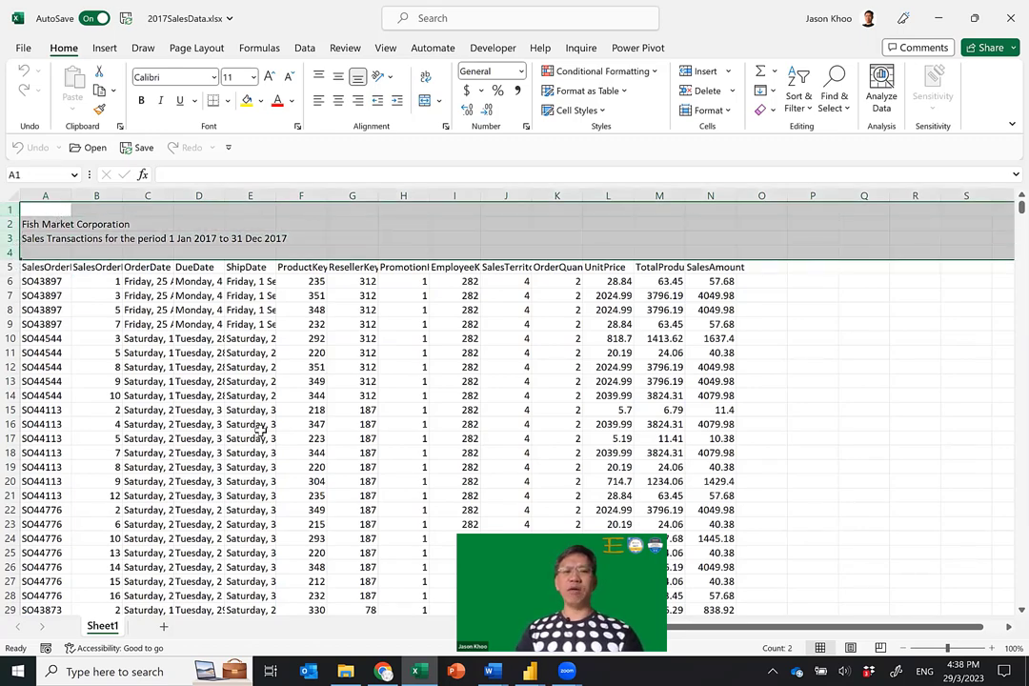
scroll(234, 376, "down", 20)
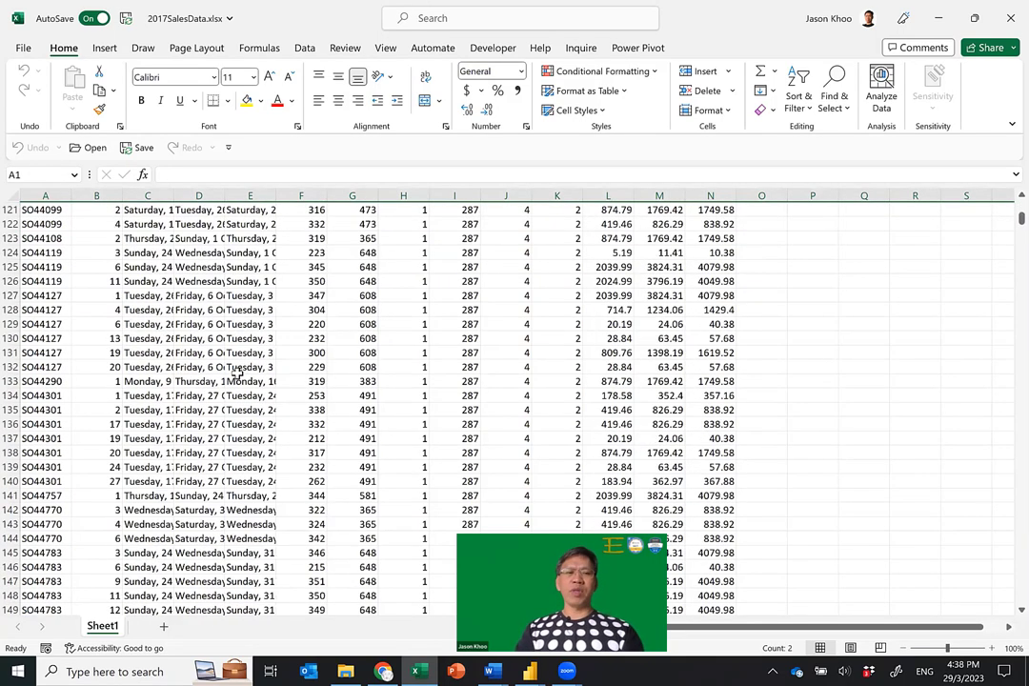
scroll(243, 301, "down", 19)
scroll(245, 302, "up", 19)
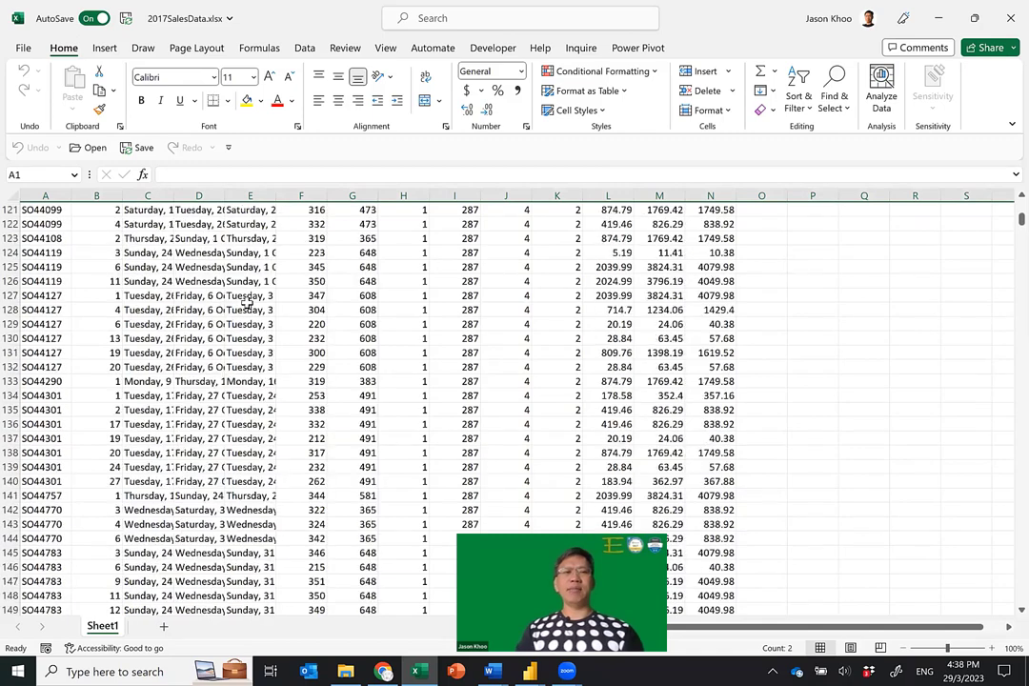
scroll(246, 302, "up", 20)
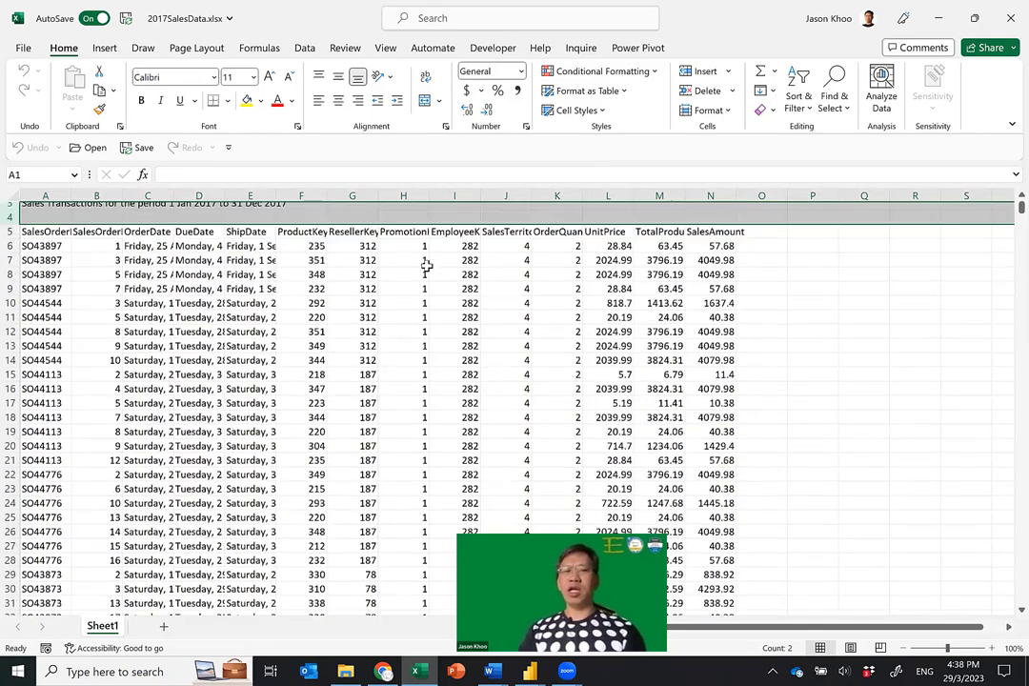
scroll(427, 267, "up", 1)
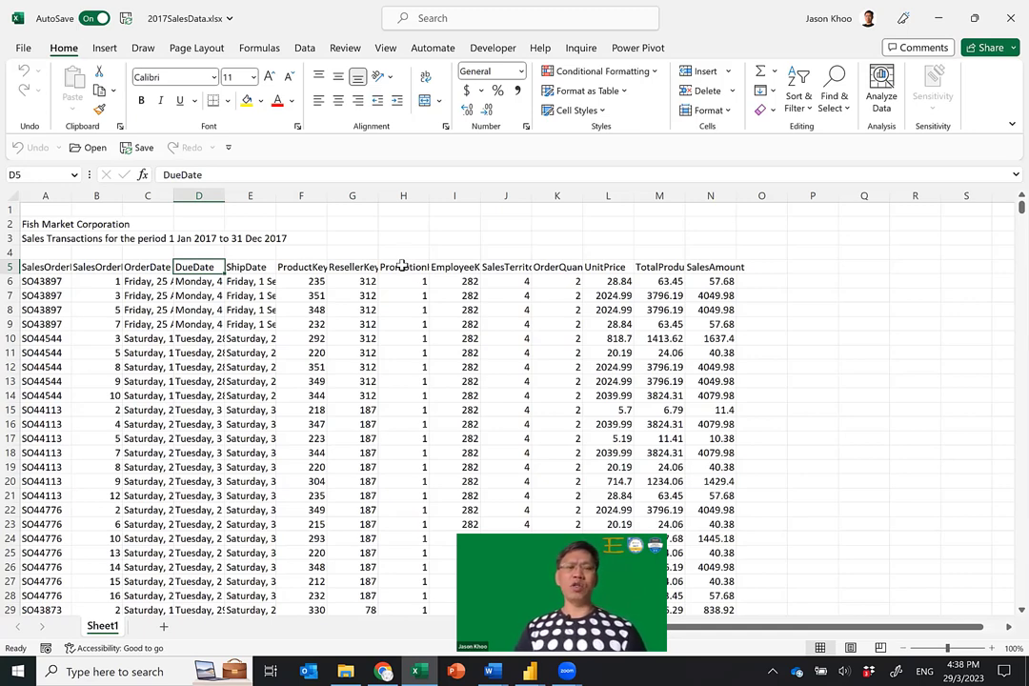
left_click(1010, 21)
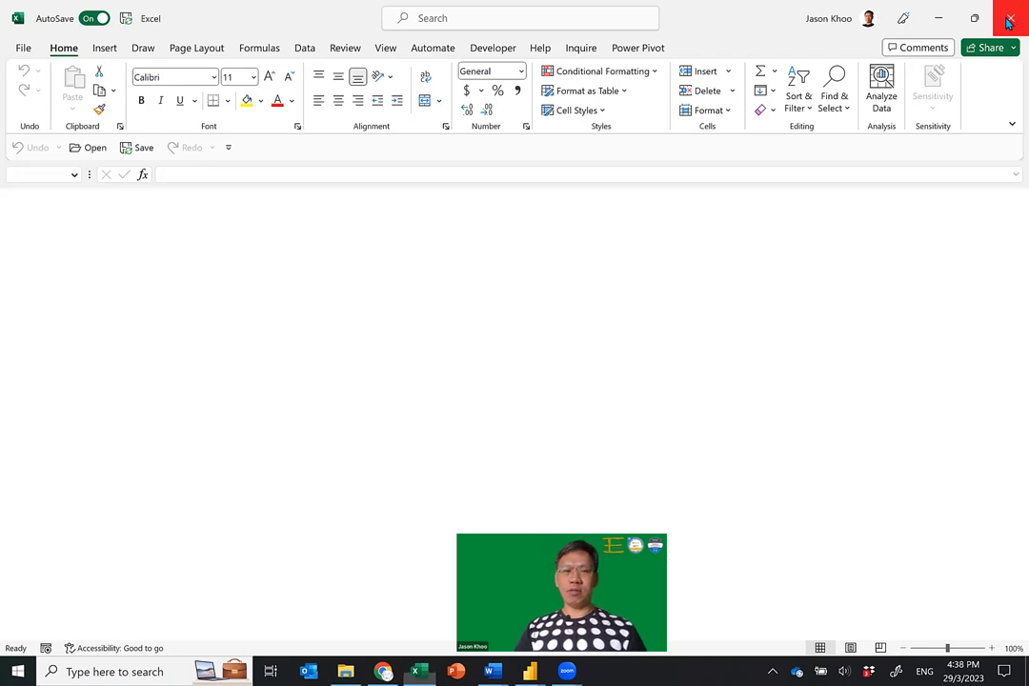
left_click(589, 263)
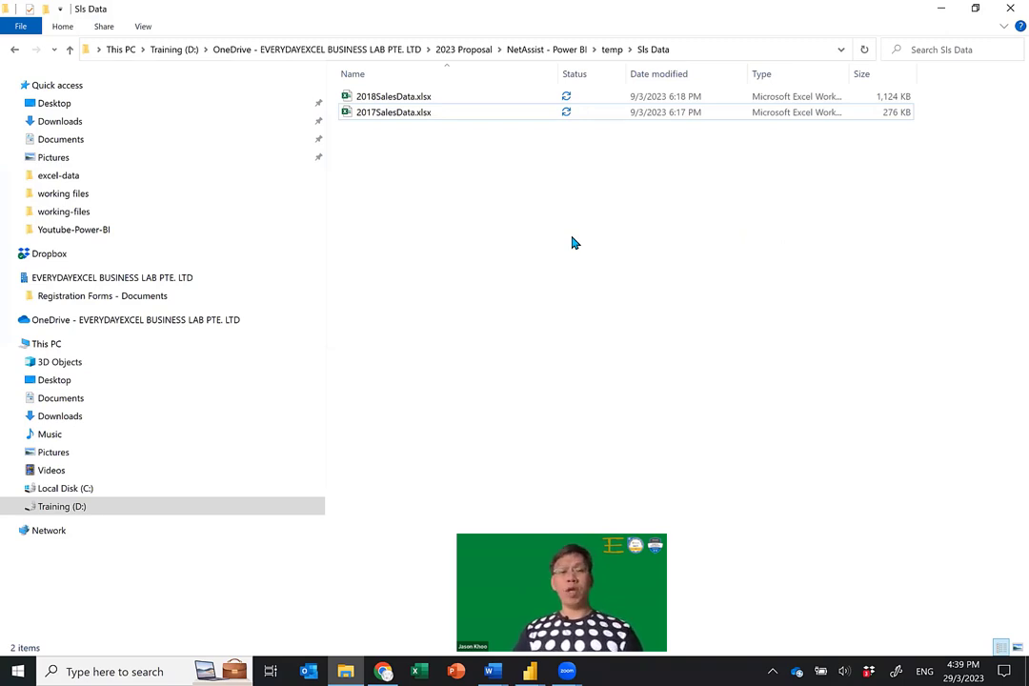
Switch to the untitled Power BI Desktop report and start a new data connection of the file type Folder
left_click(532, 670)
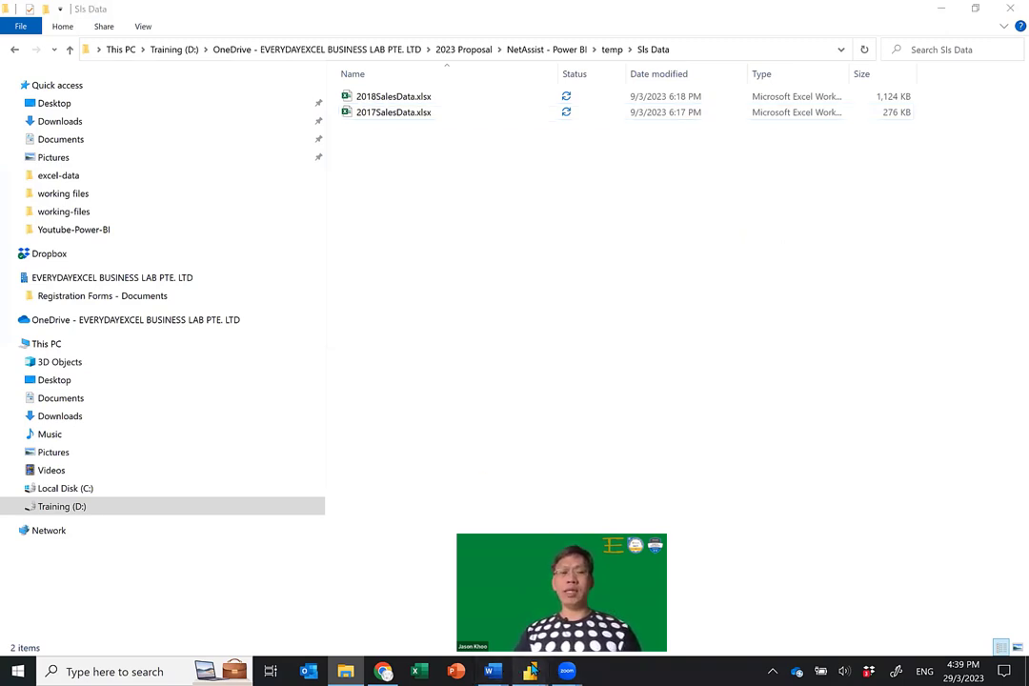
mouse_move(531, 670)
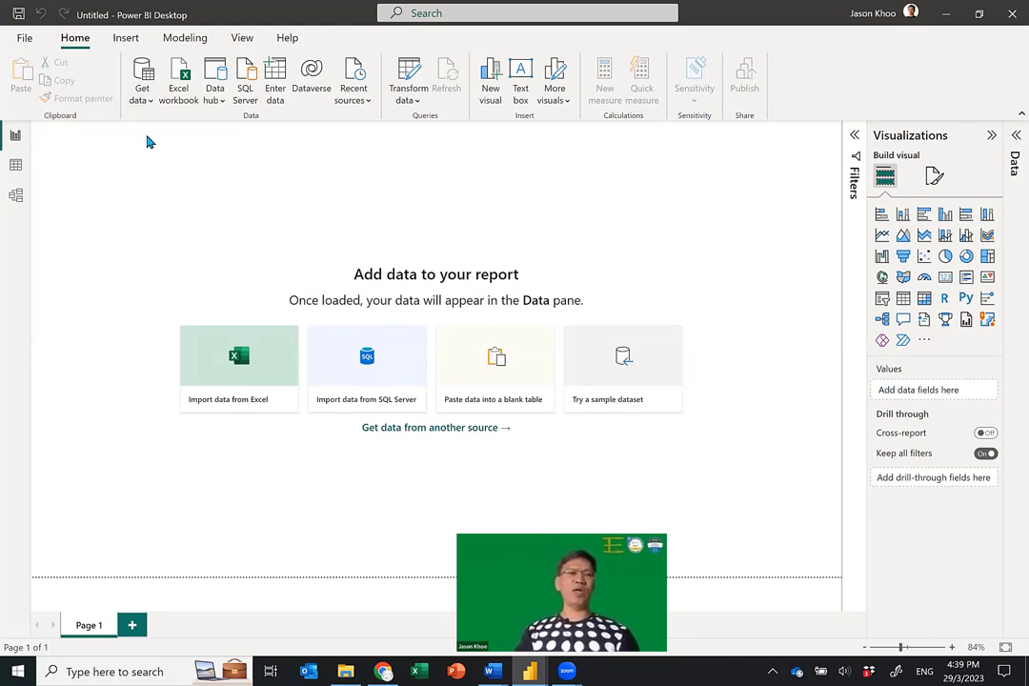
left_click(143, 99)
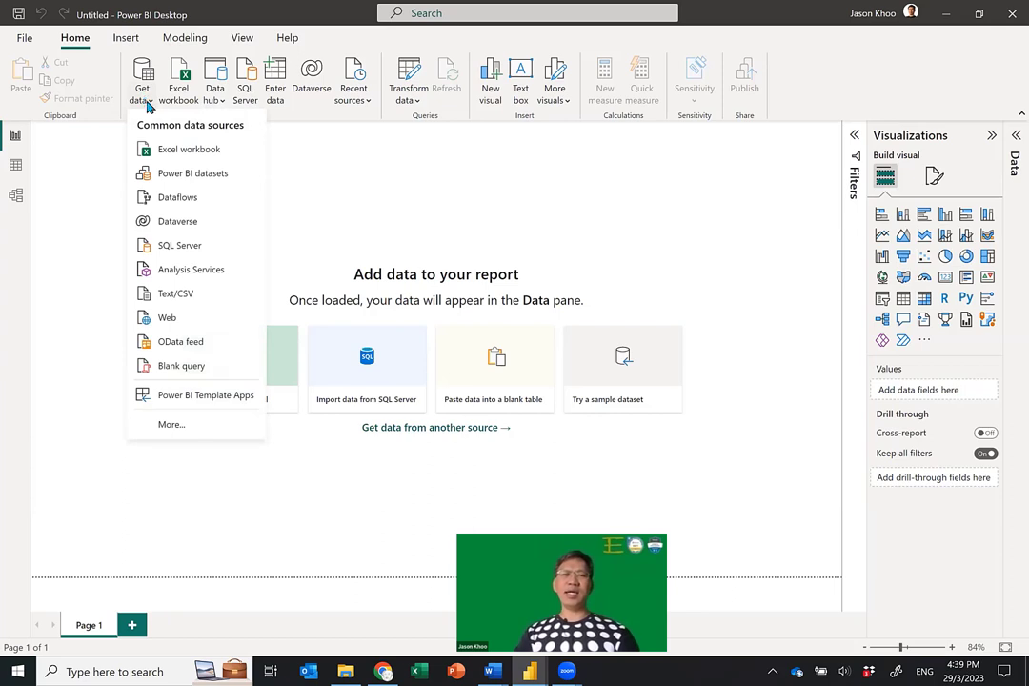
left_click(186, 429)
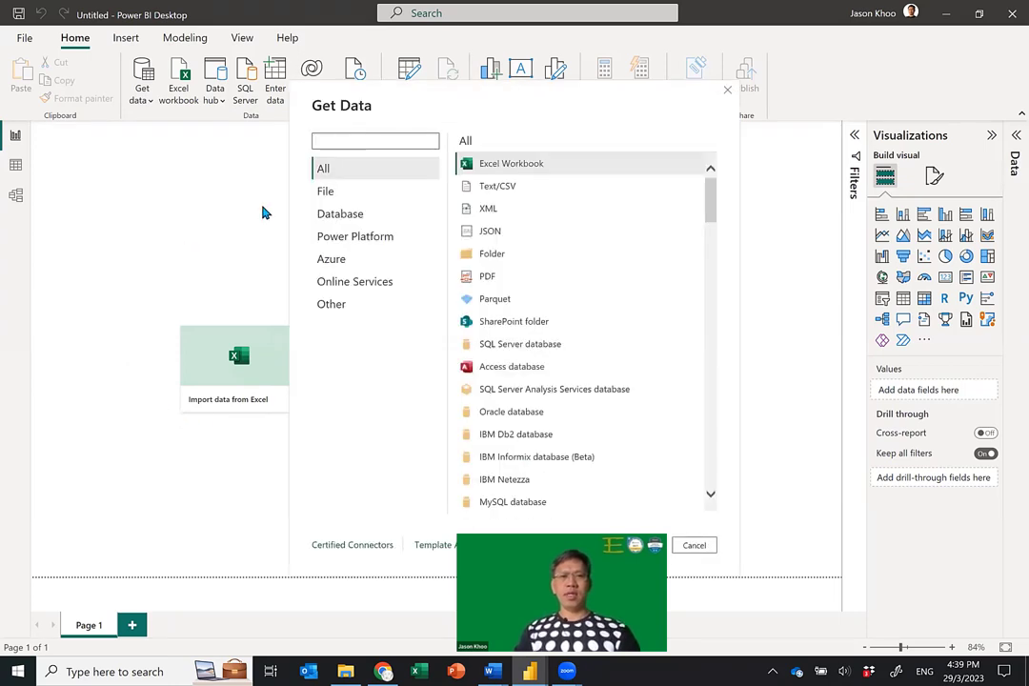
left_click(344, 196)
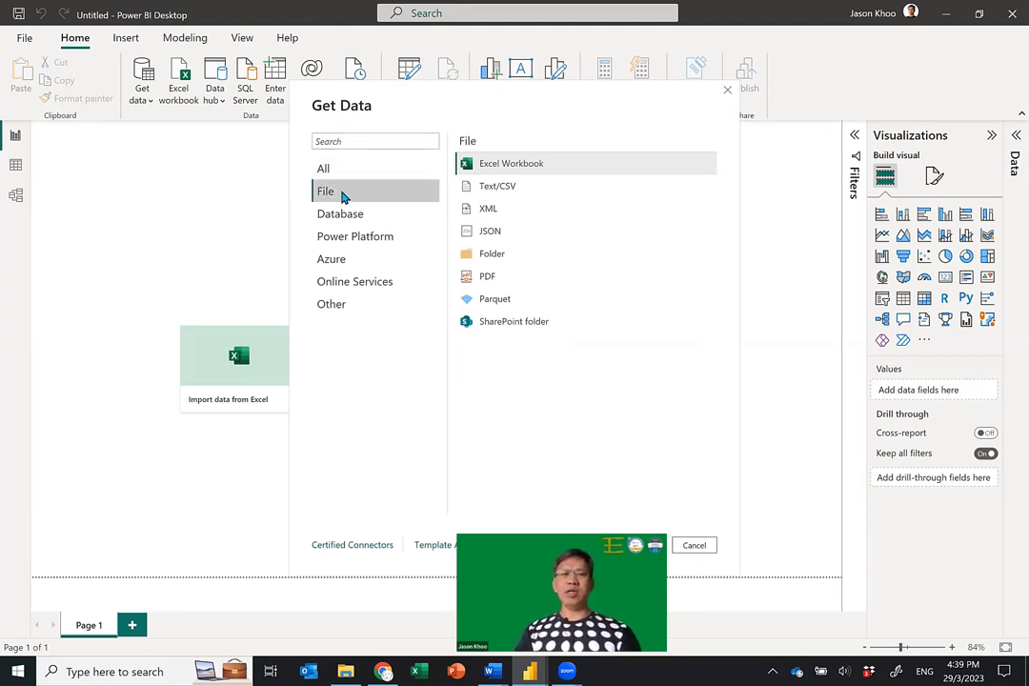
left_click(517, 262)
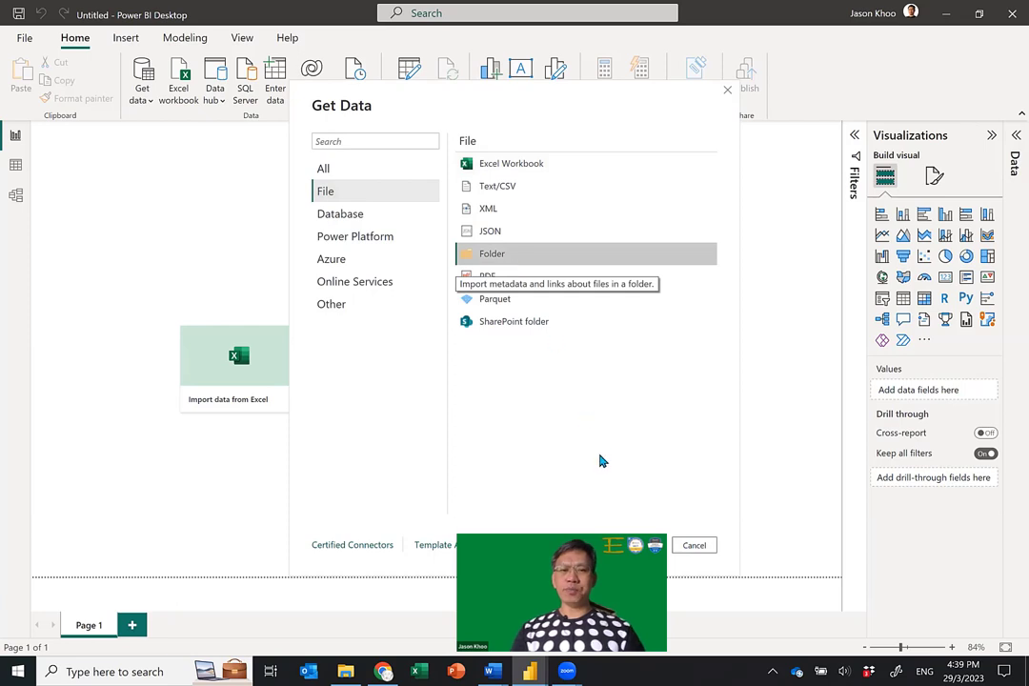
left_click(694, 545)
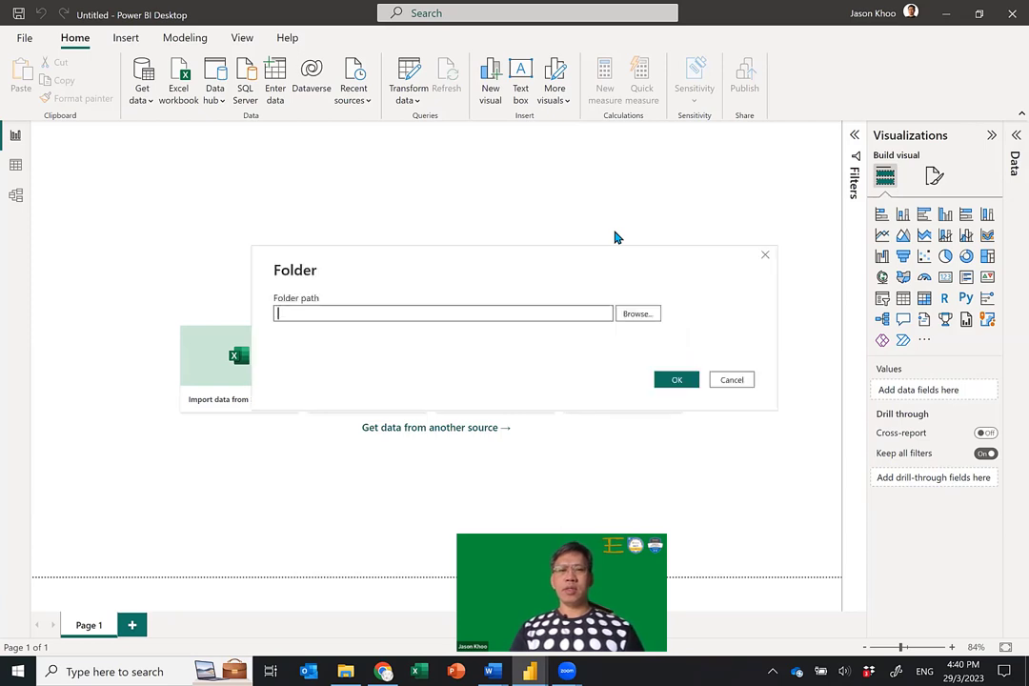
Set the folder path to Sls Data inside the temp folder of NetAssist - Power BI under 2023 Proposal and connect
left_click(644, 315)
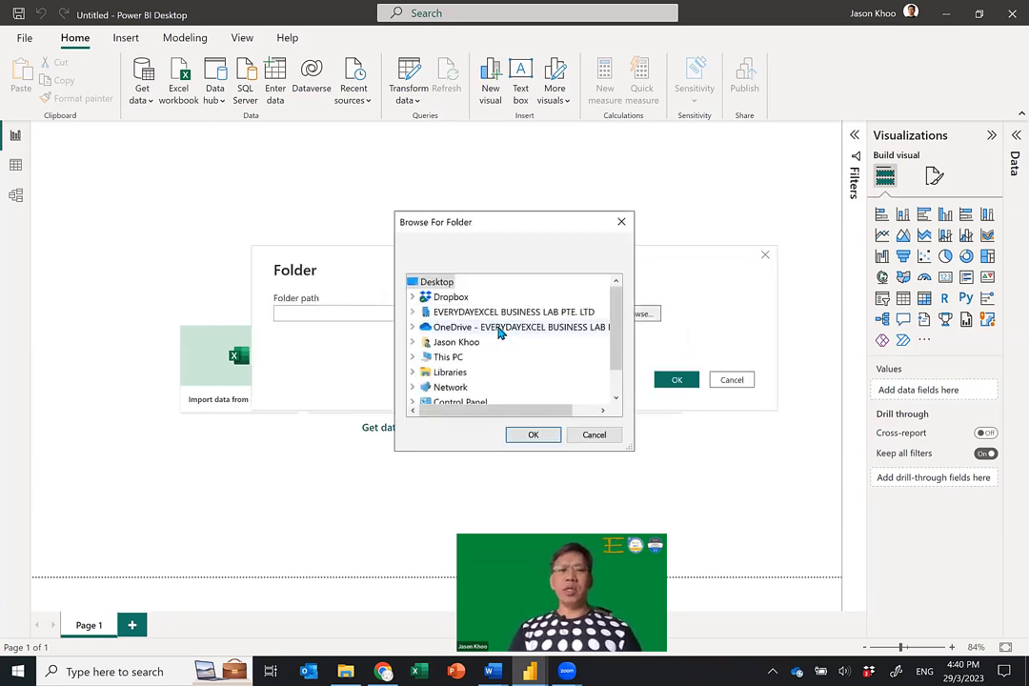
scroll(474, 359, "down", 1)
scroll(474, 359, "up", 1)
left_click(477, 329)
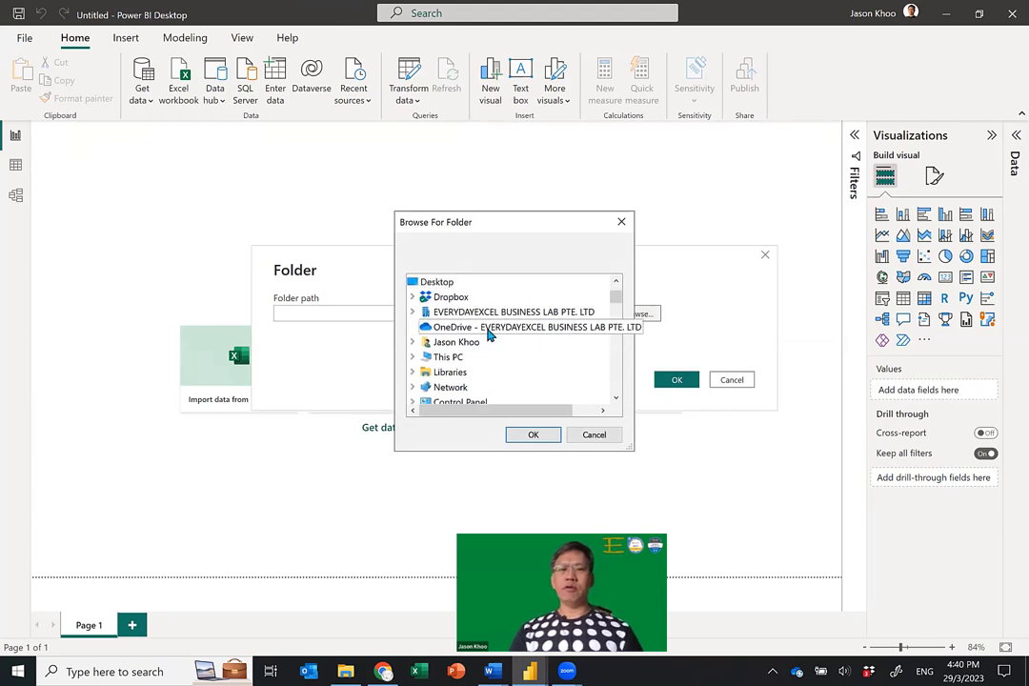
scroll(473, 367, "down", 2)
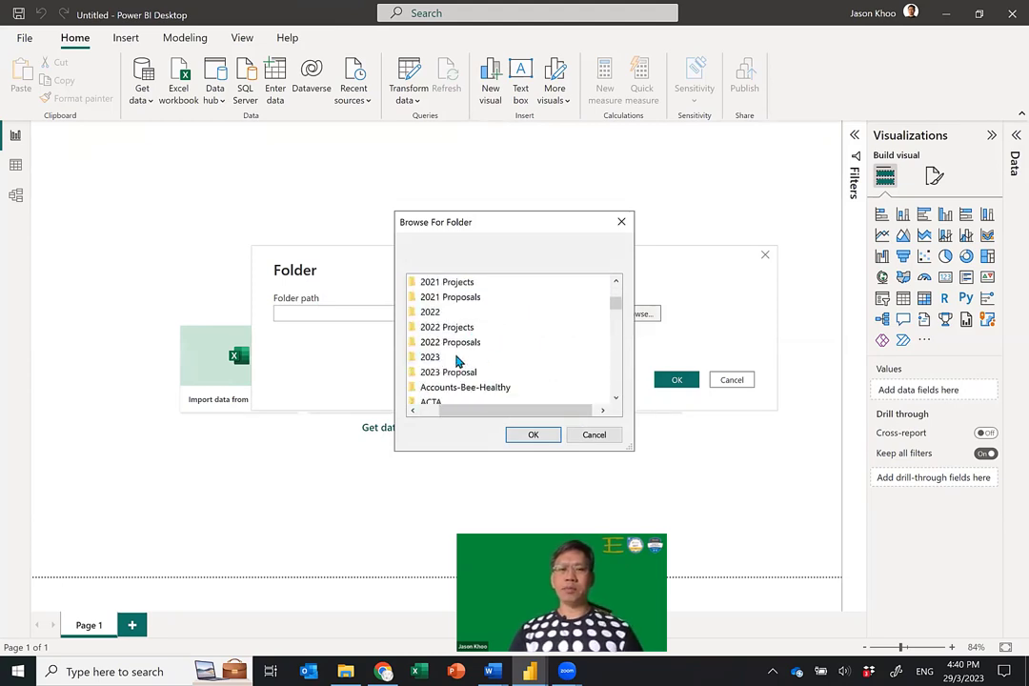
scroll(477, 374, "down", 8)
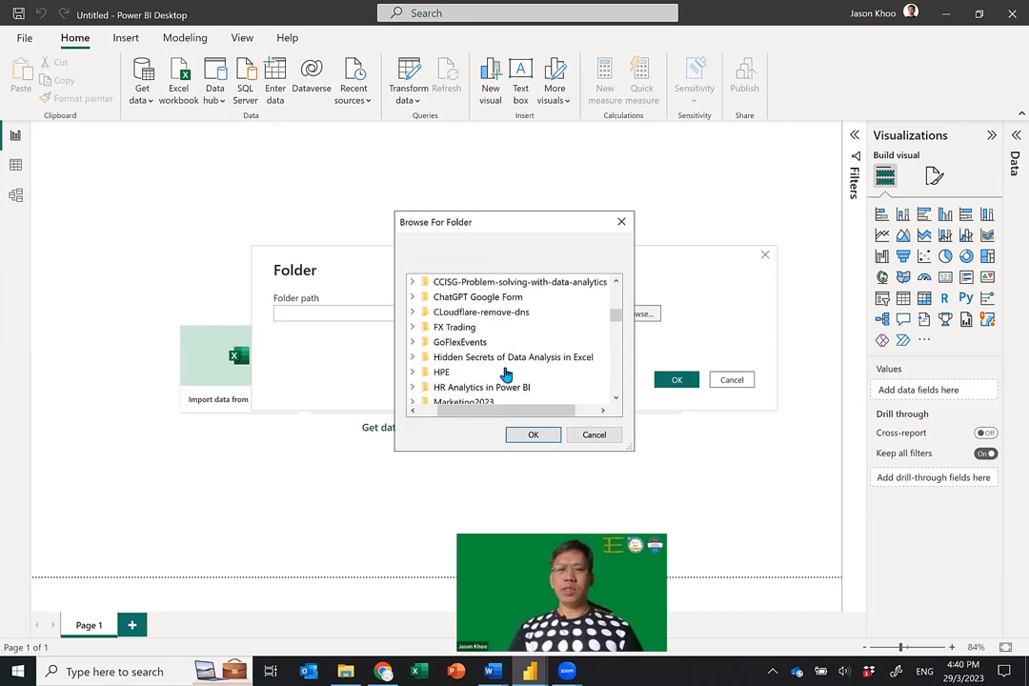
left_click(476, 358)
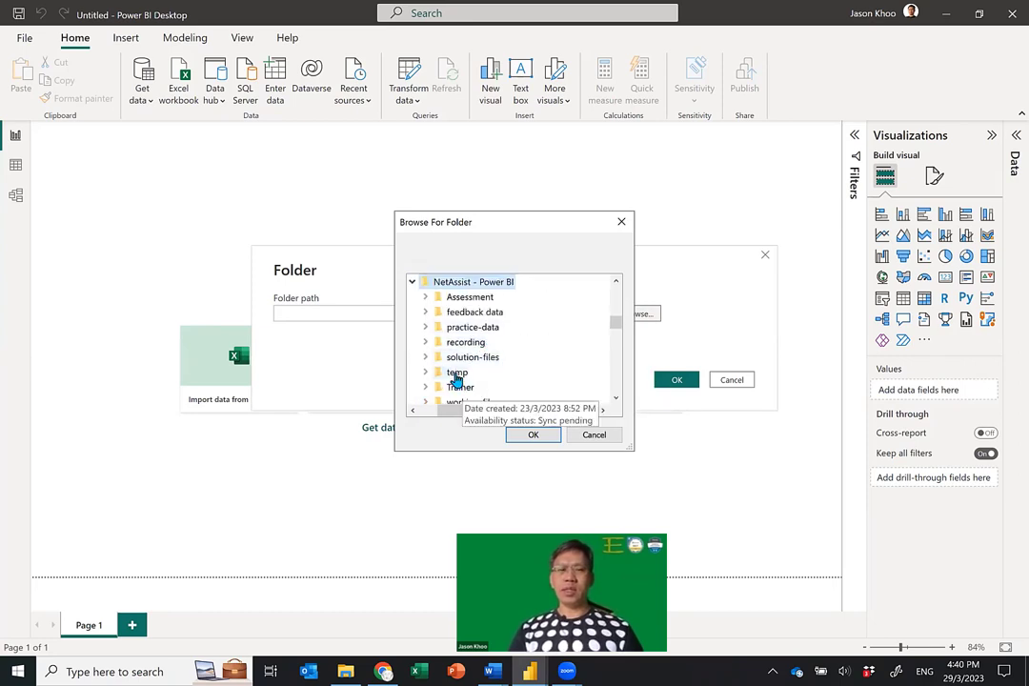
left_click(458, 376)
scroll(548, 372, "down", 2)
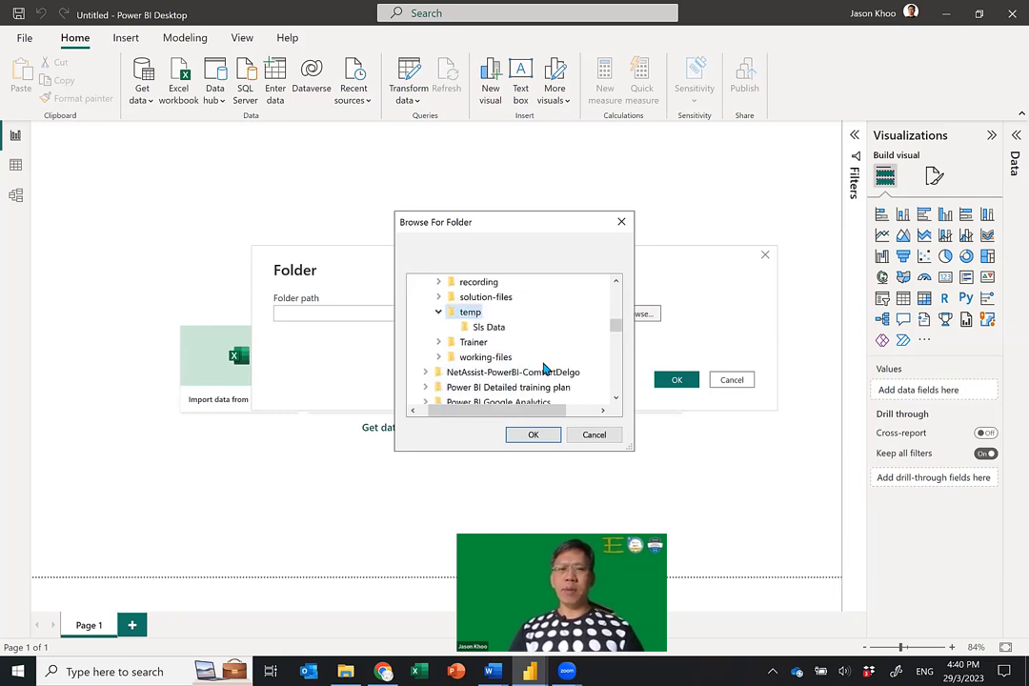
left_click(494, 330)
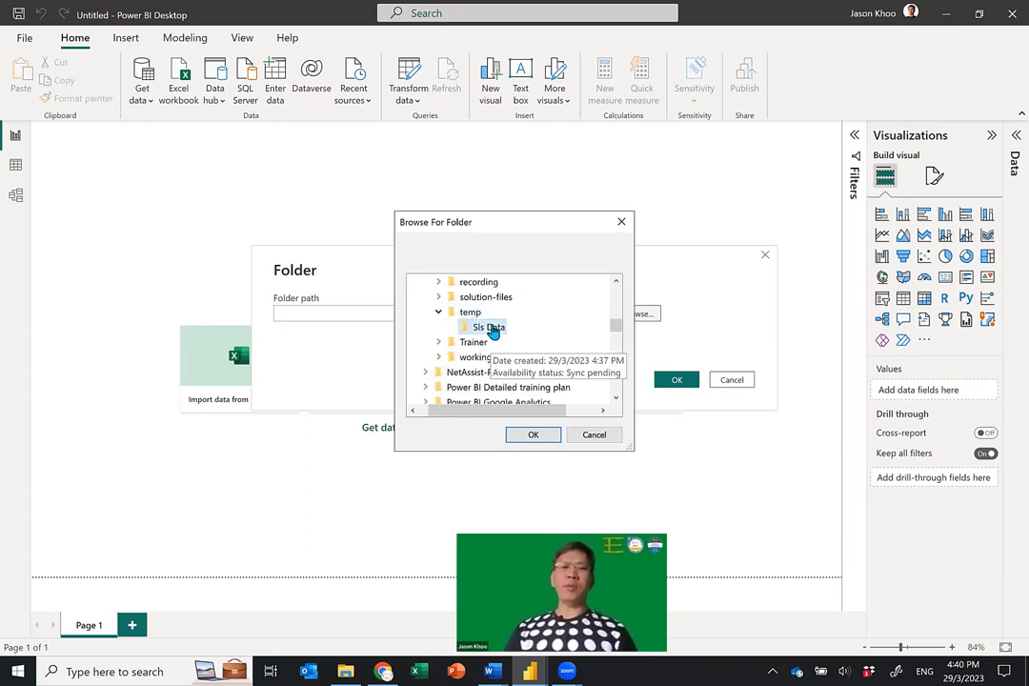
left_click(536, 436)
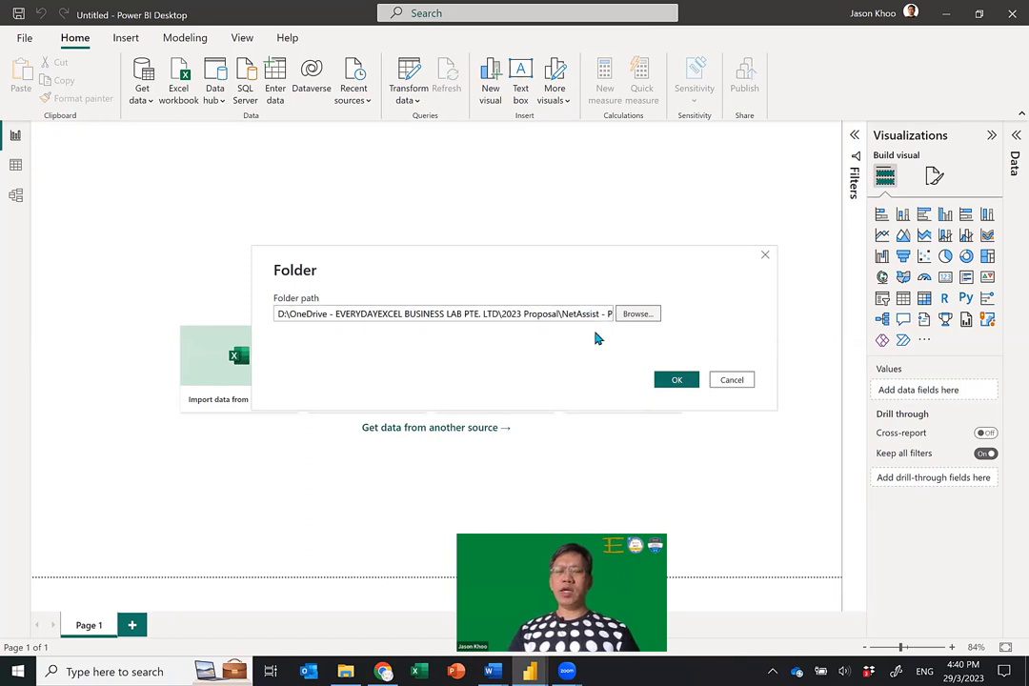
left_click(677, 380)
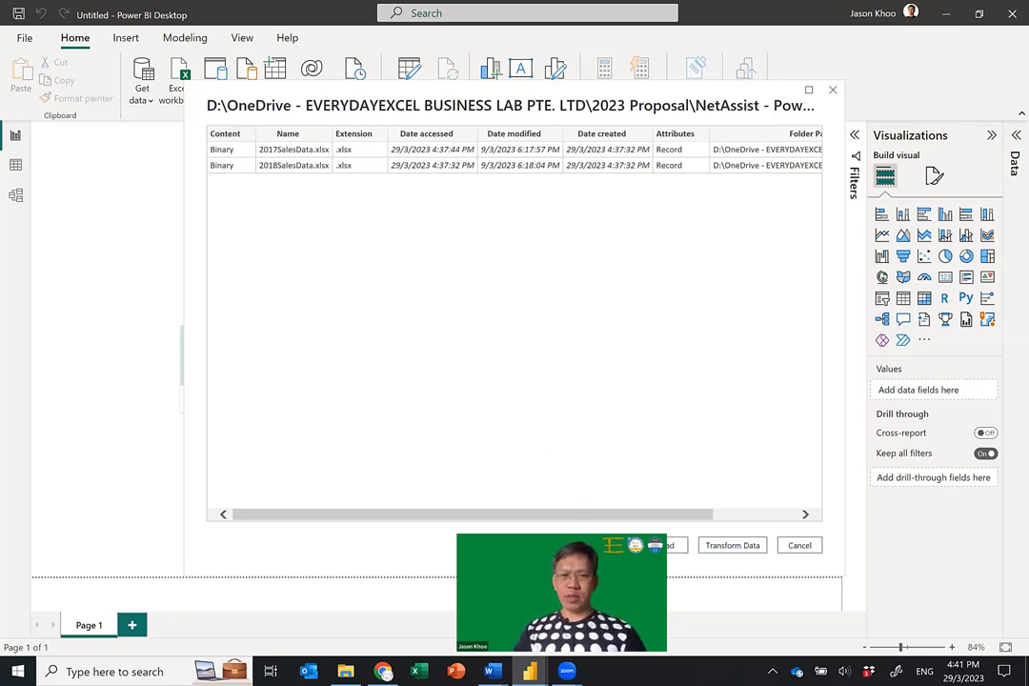
Combine and transform the folder's files using Sheet1 of the first file as sample, and bring up the Power Query Editor
left_click(610, 545)
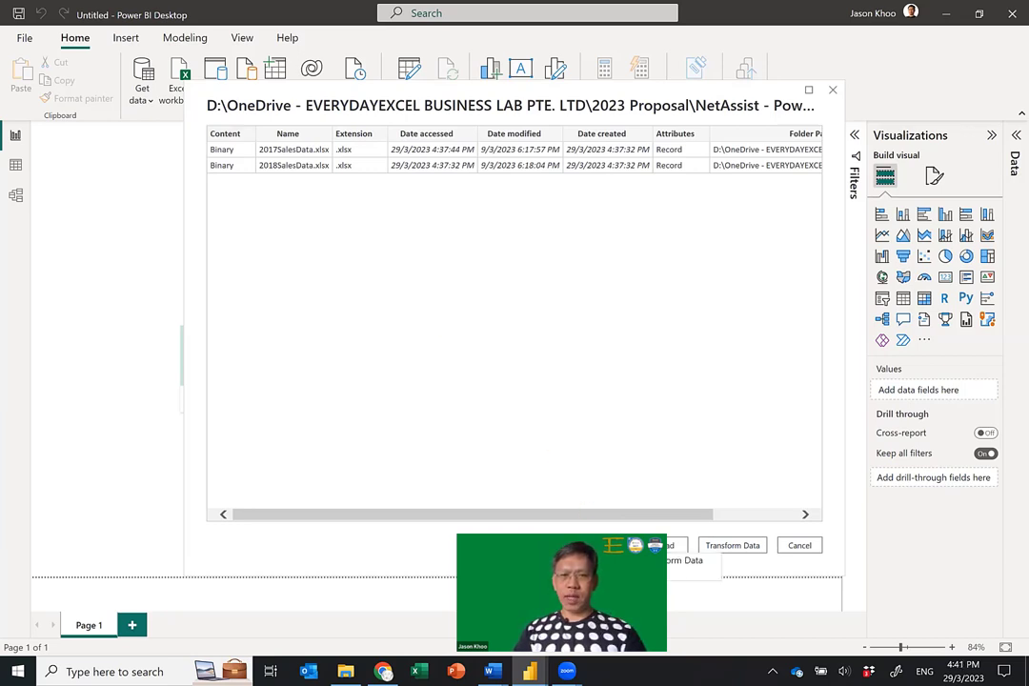
left_click(678, 562)
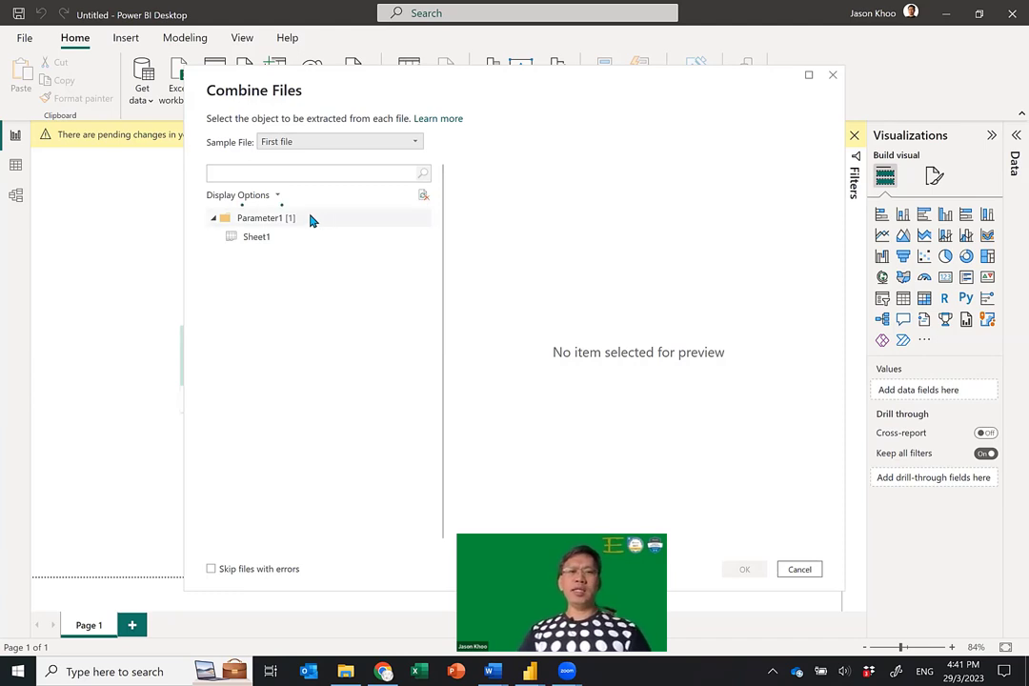
left_click(267, 240)
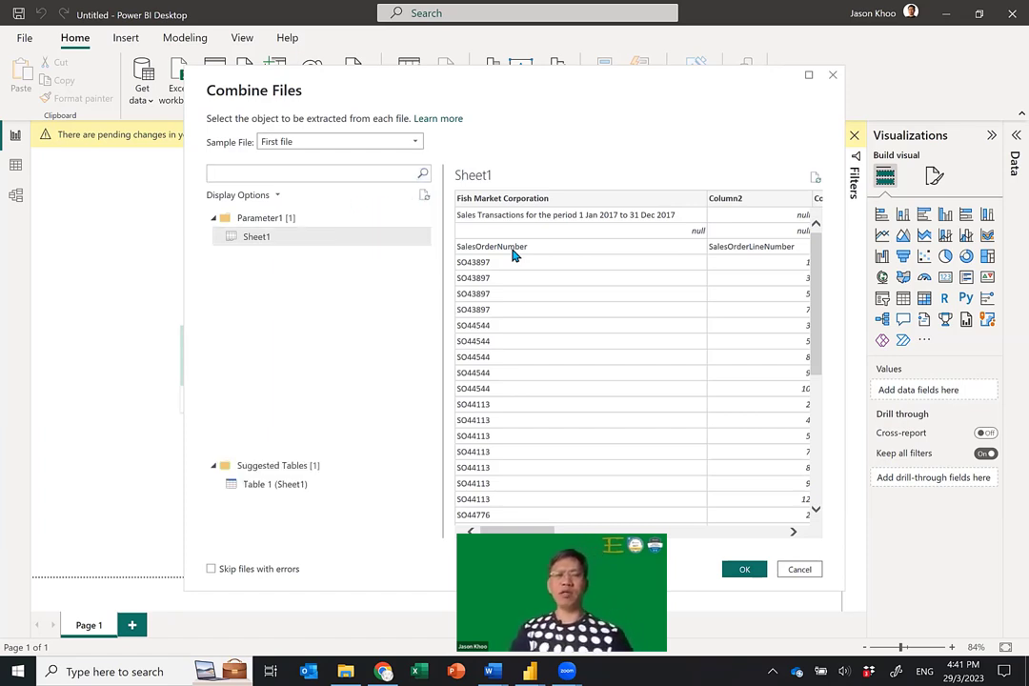
left_click(288, 243)
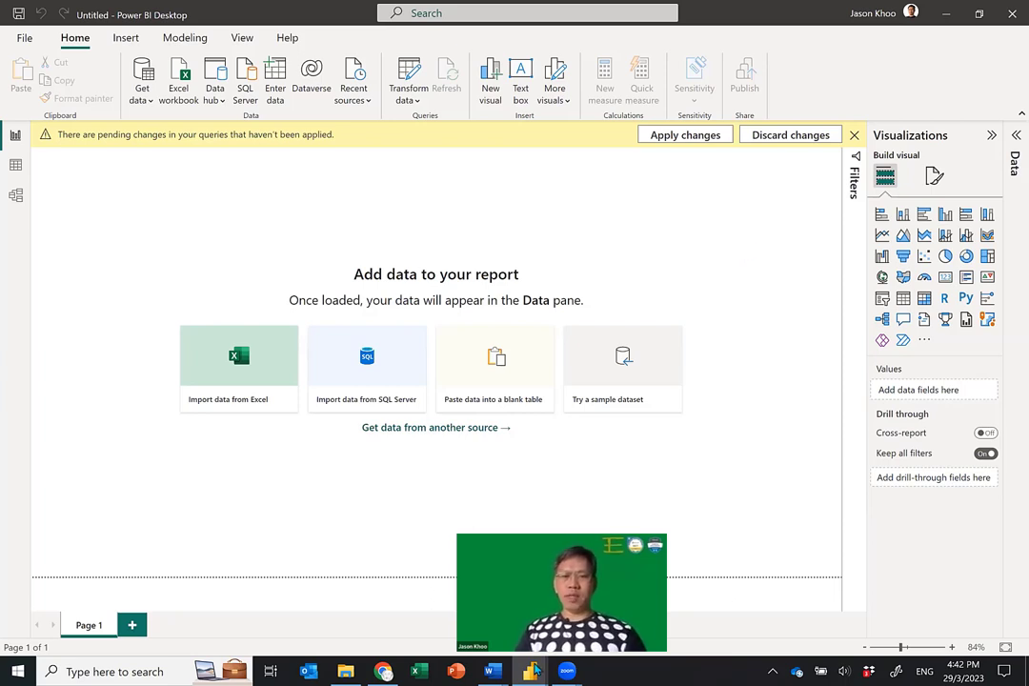
mouse_move(698, 597)
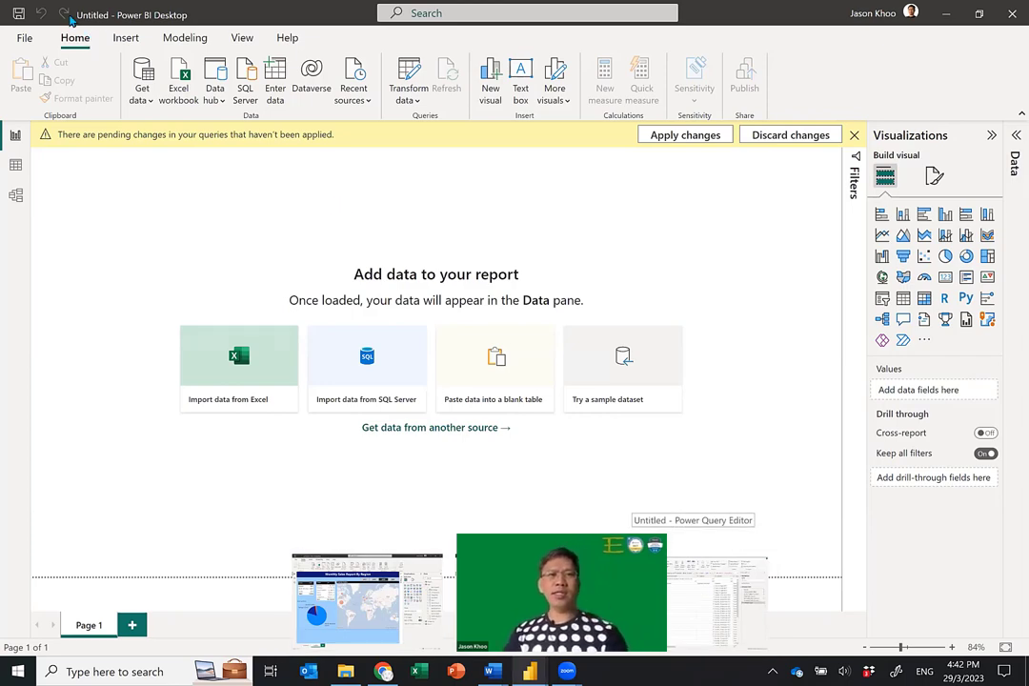
key("alt+Tab")
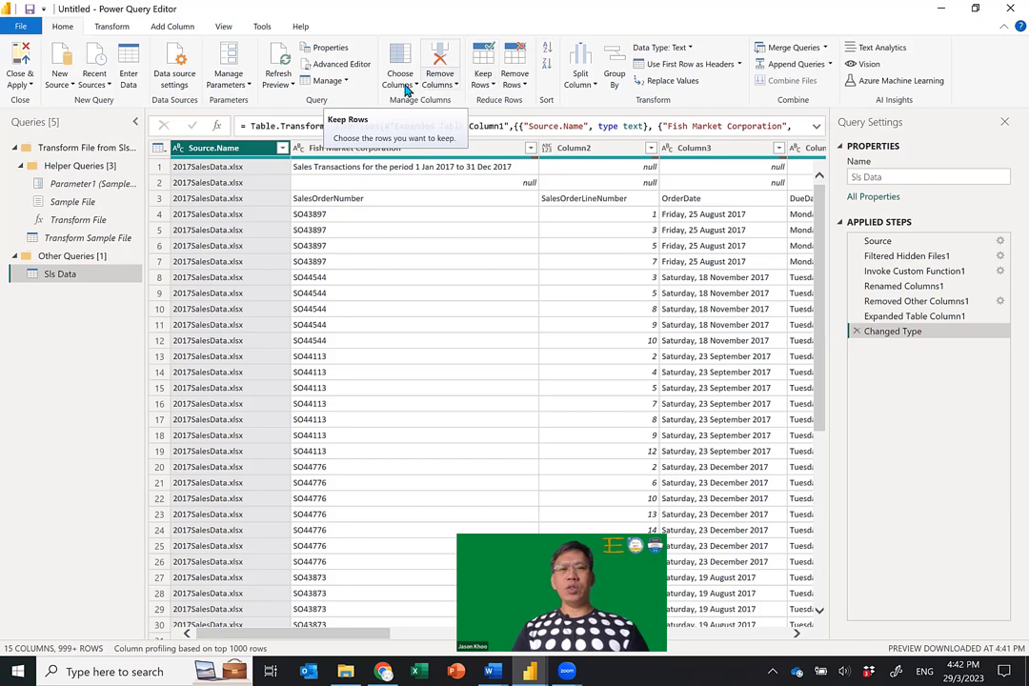
Examine the Sls Data query's row removal options and its combined rows for leftover title and blank rows
left_click(511, 86)
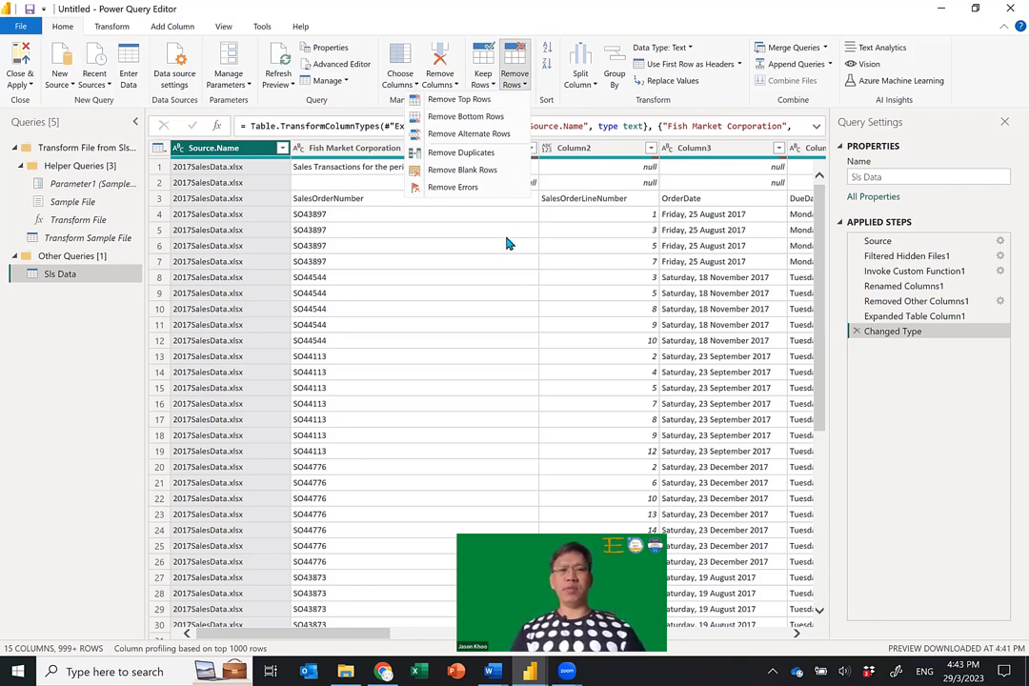
left_click(81, 243)
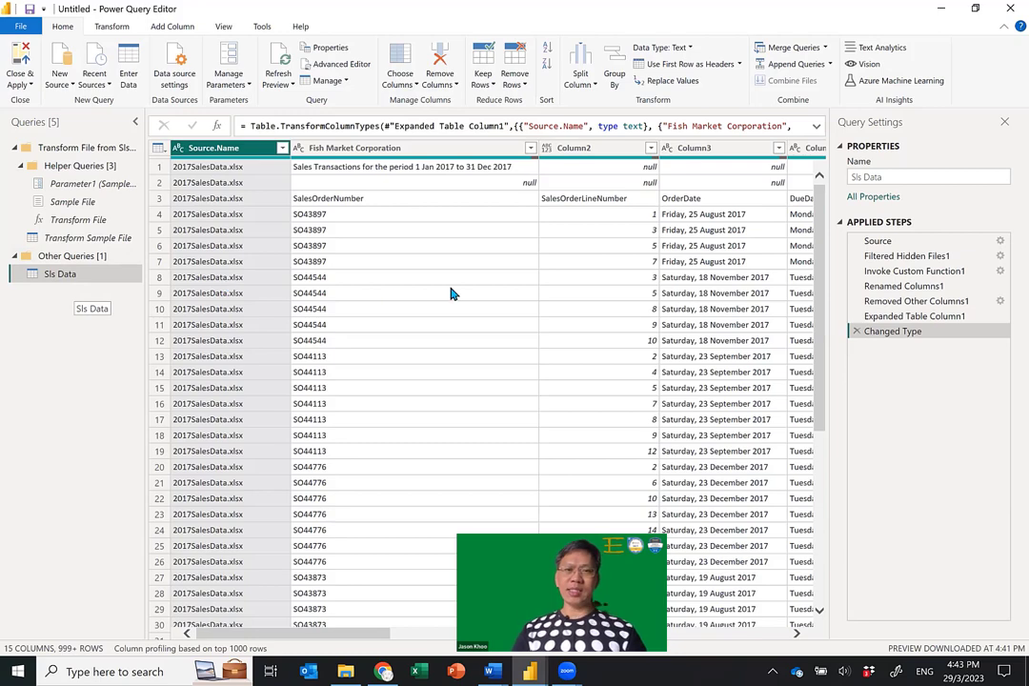
left_click_drag(827, 241, 787, 440)
scroll(693, 364, "down", 20)
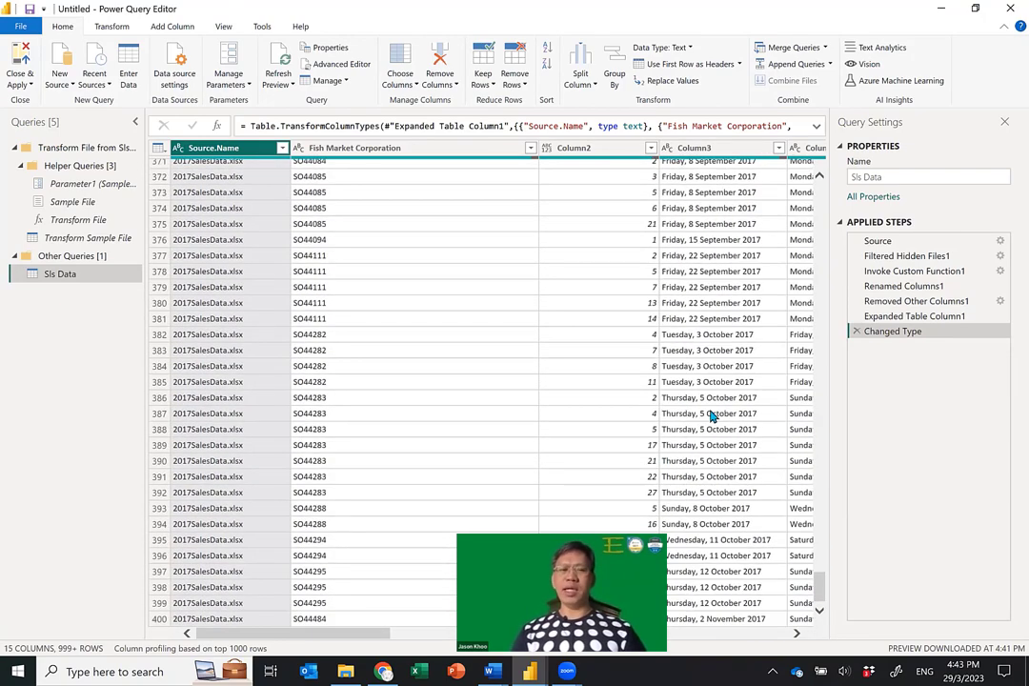
scroll(725, 391, "down", 20)
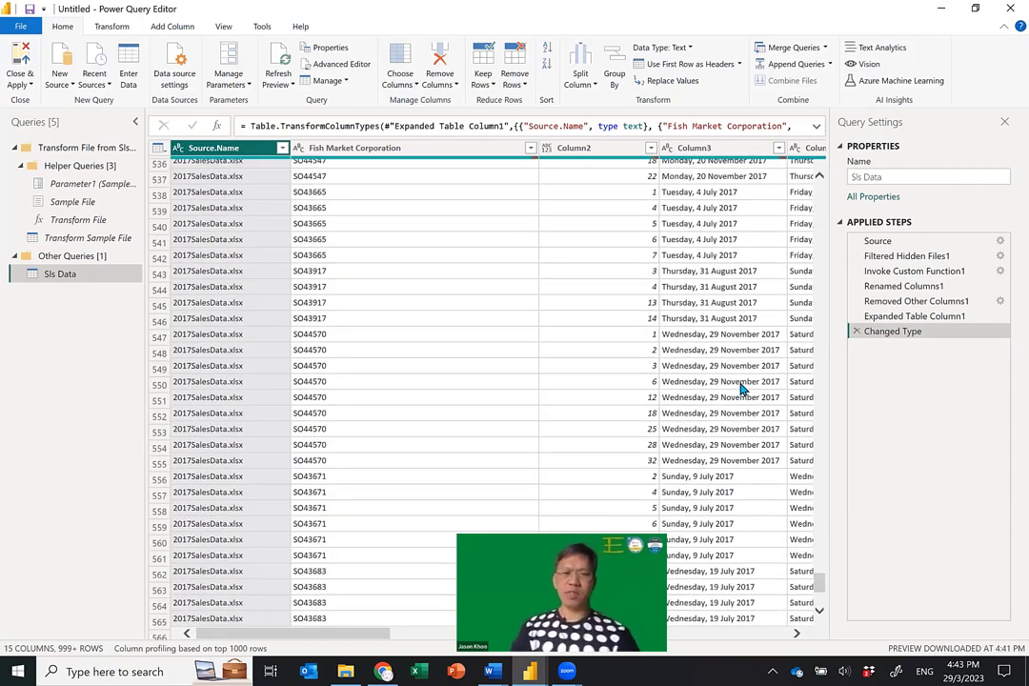
scroll(768, 387, "down", 20)
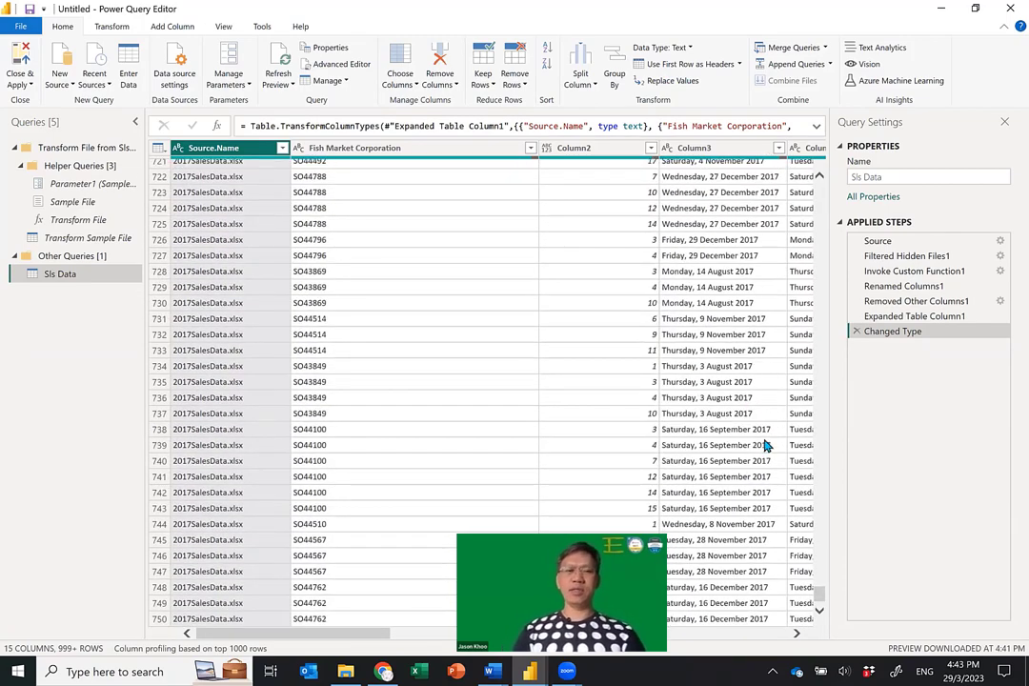
scroll(760, 475, "down", 20)
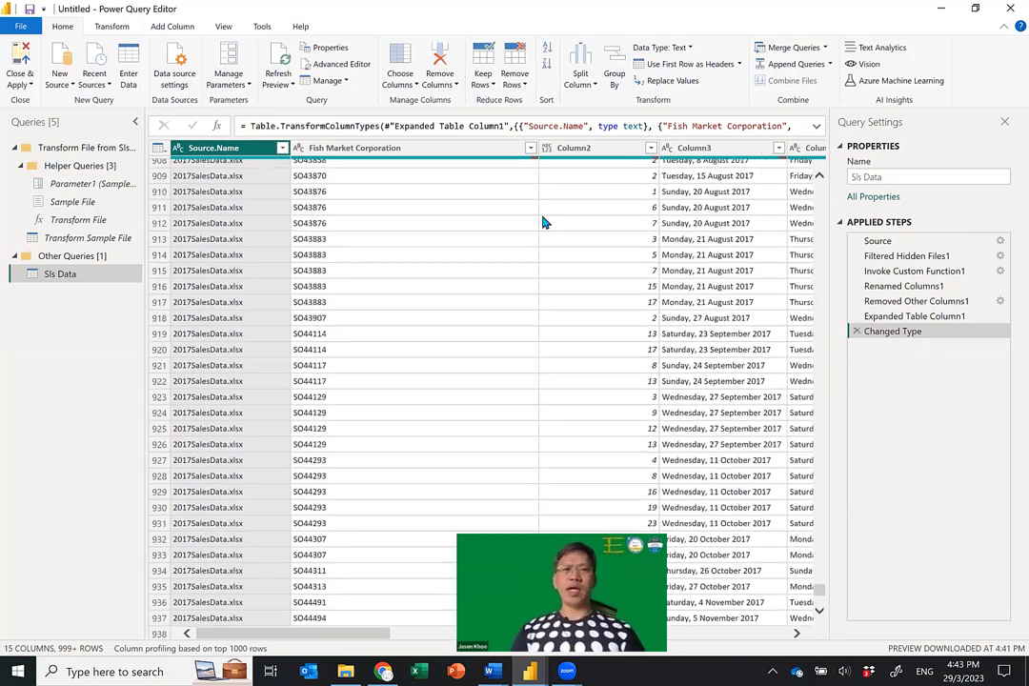
Filter Column2 of Sls Data to null values to inspect the title and blank rows, and delete that Filtered Rows step
left_click(564, 148)
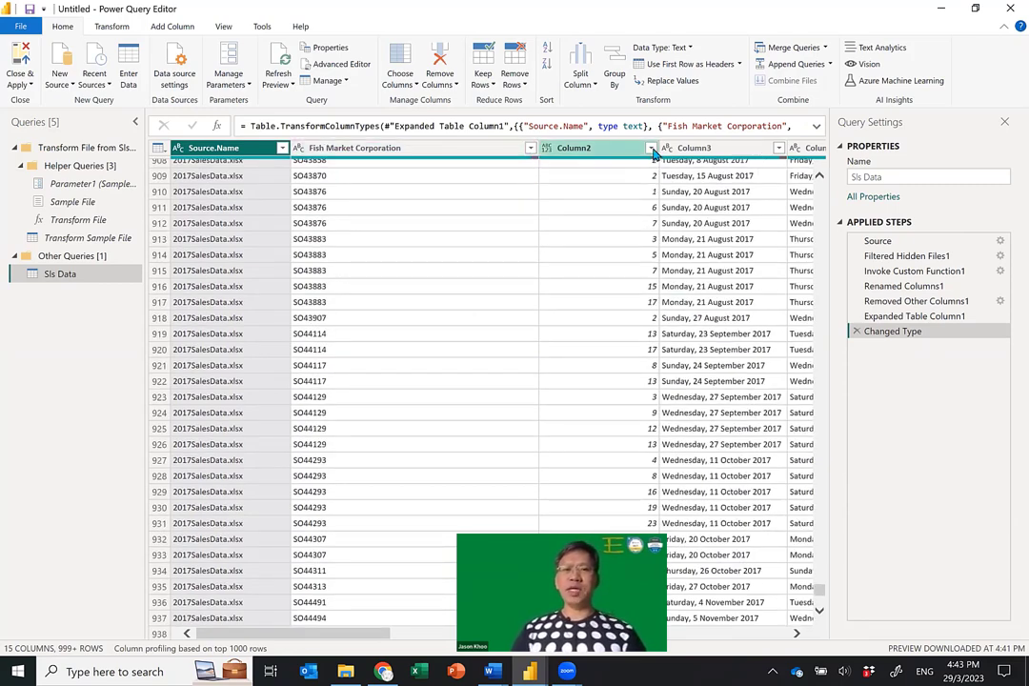
left_click(652, 149)
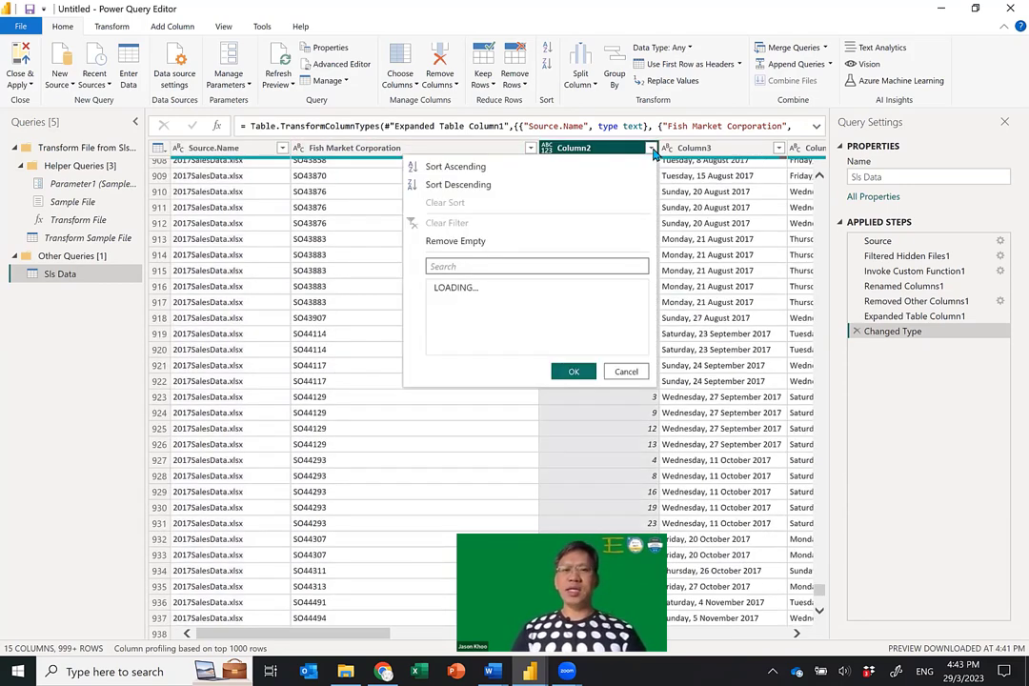
left_click(439, 322)
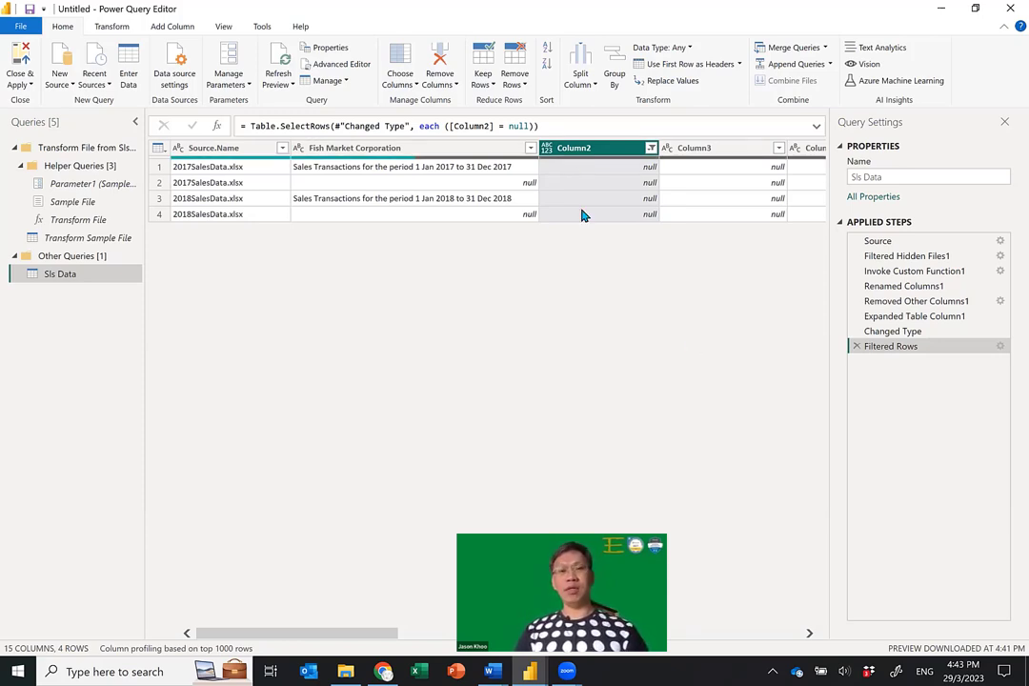
left_click(856, 347)
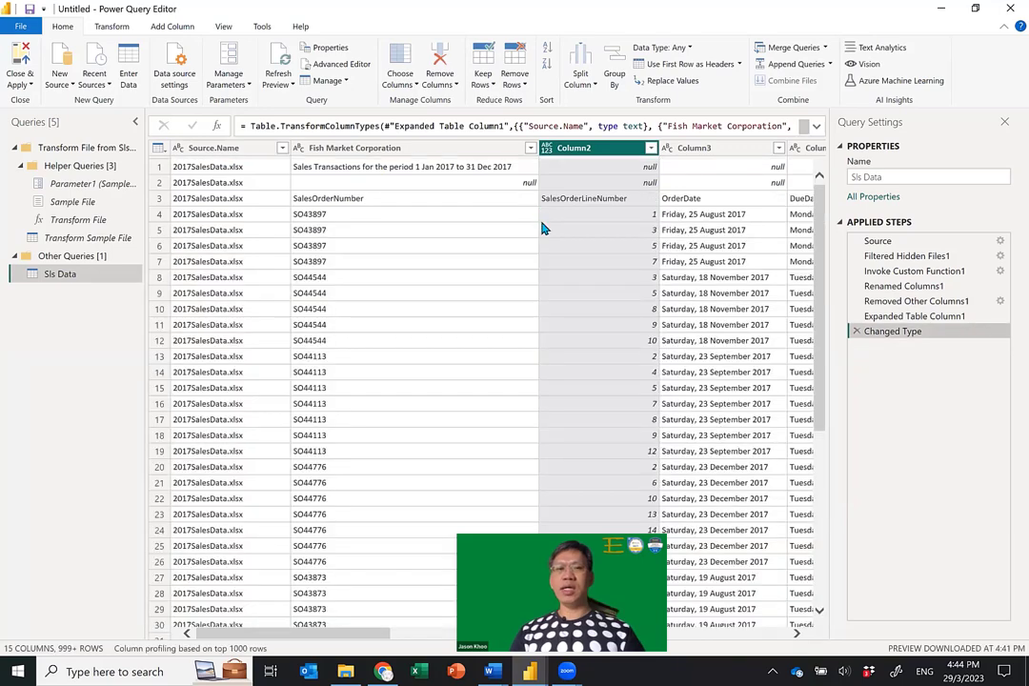
scroll(534, 276, "down", 3)
scroll(598, 286, "up", 3)
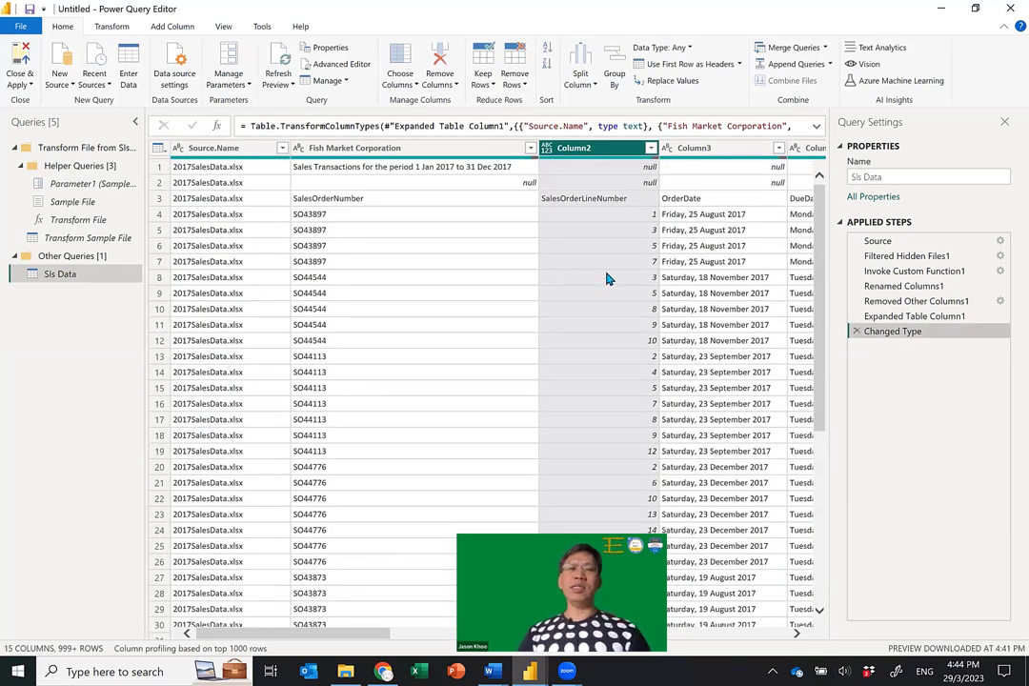
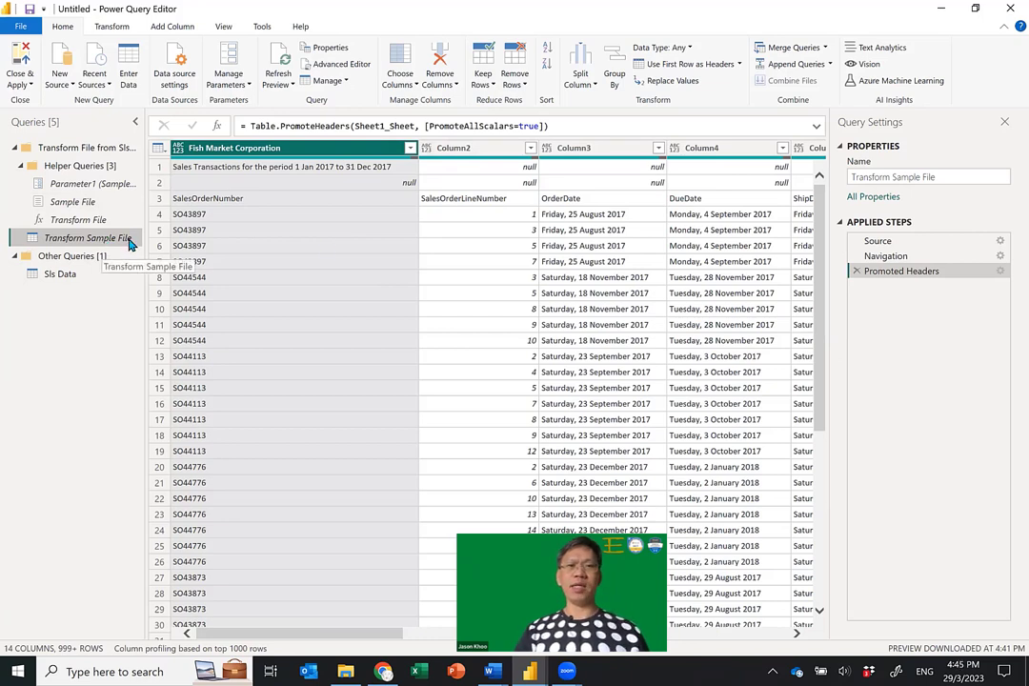
Remove the top 2 rows from the Transform Sample File query and promote its first remaining row to headers
left_click(517, 84)
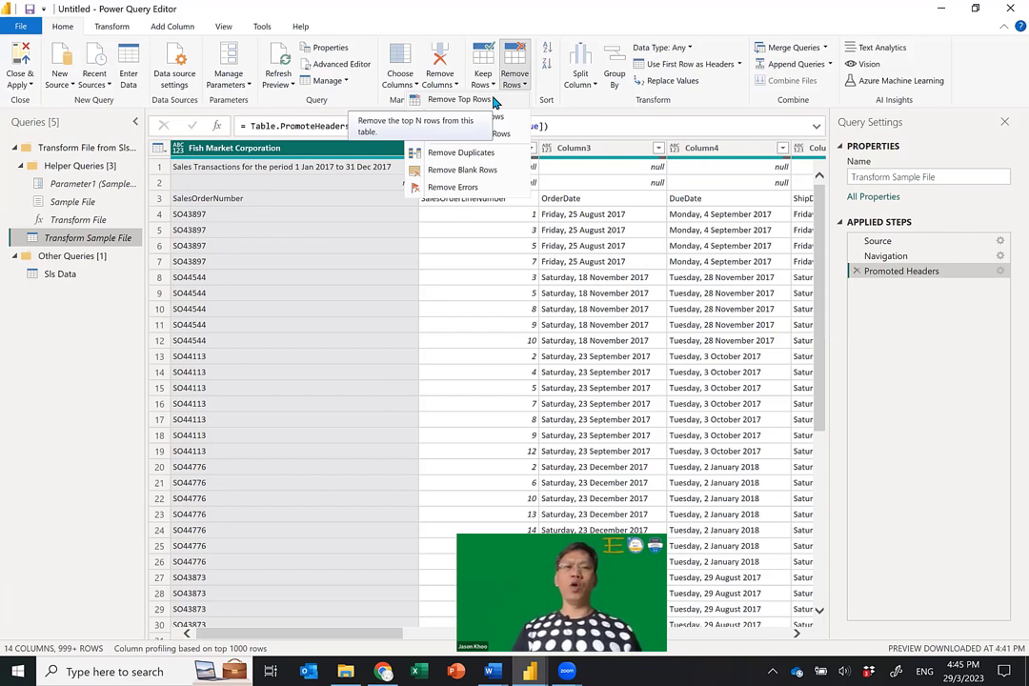
left_click(495, 101)
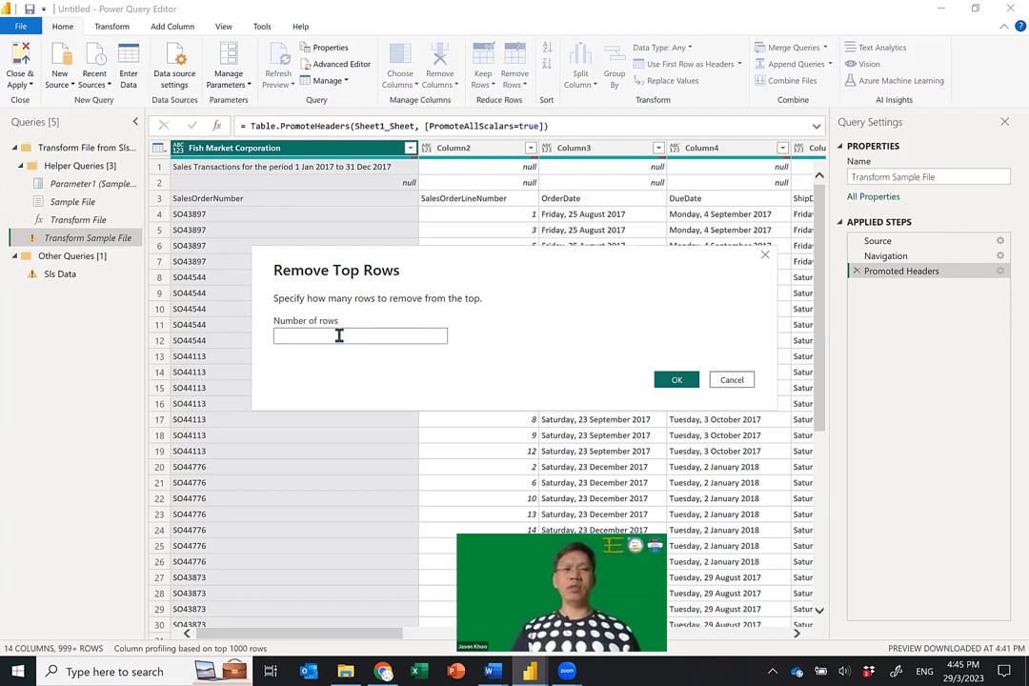
type("2")
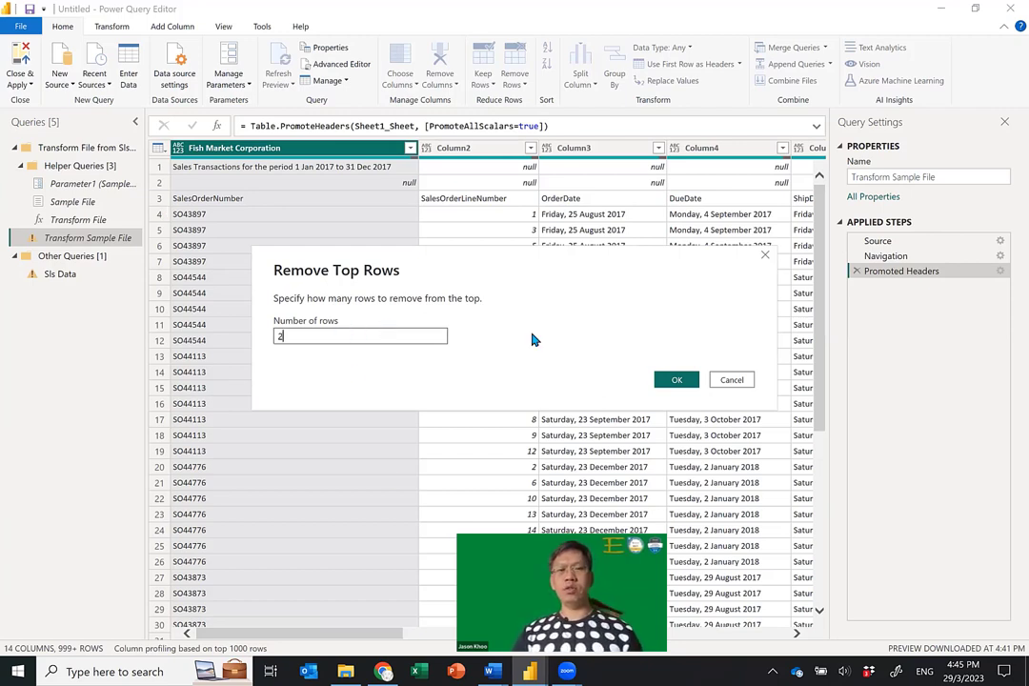
left_click(677, 380)
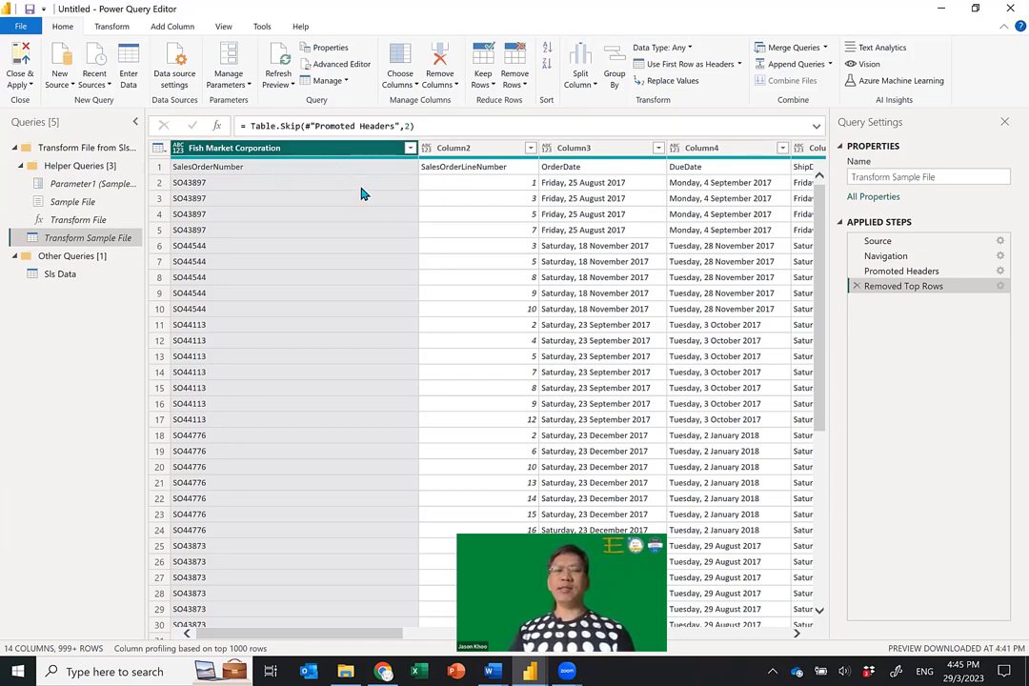
left_click(682, 69)
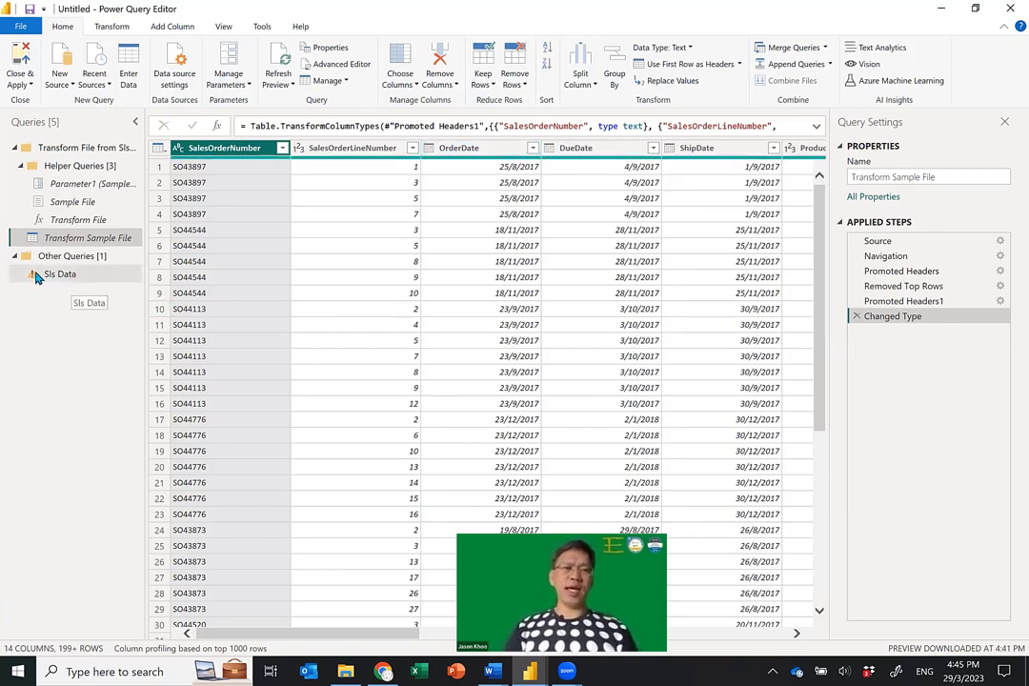
Check the Expanded Table Column1 step of the Sls Data query and delete its final Changed Type step
left_click(81, 275)
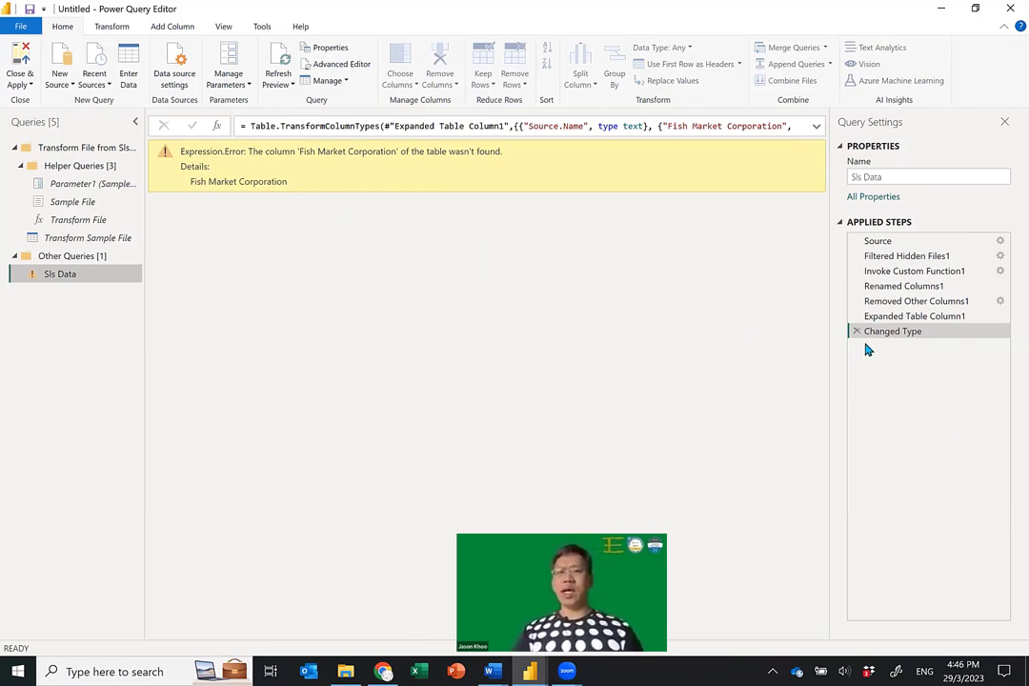
left_click(910, 319)
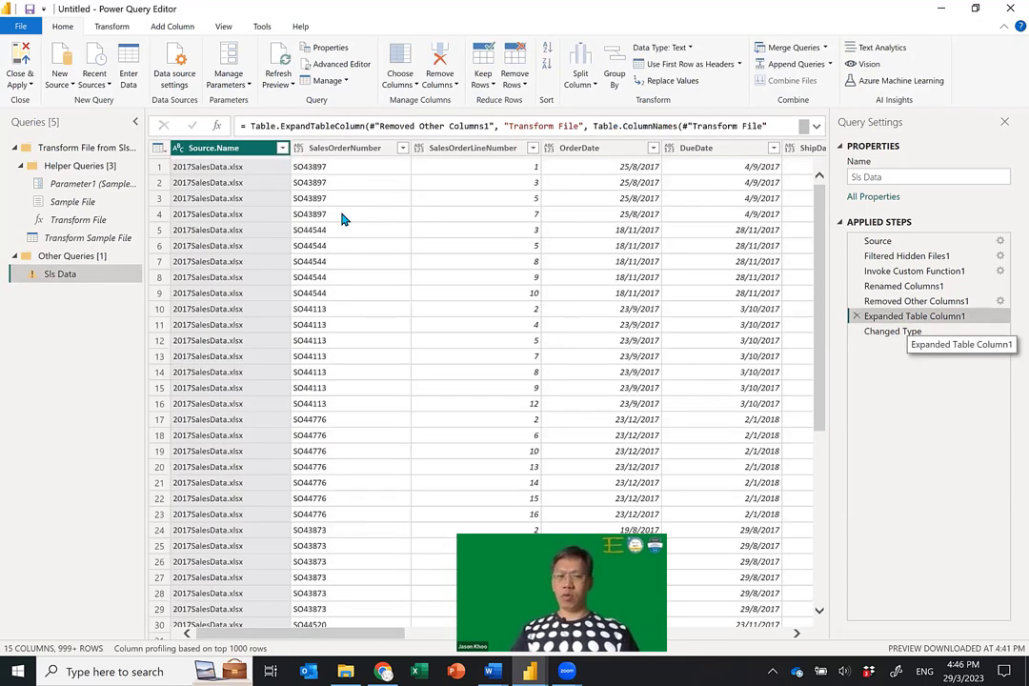
left_click(902, 335)
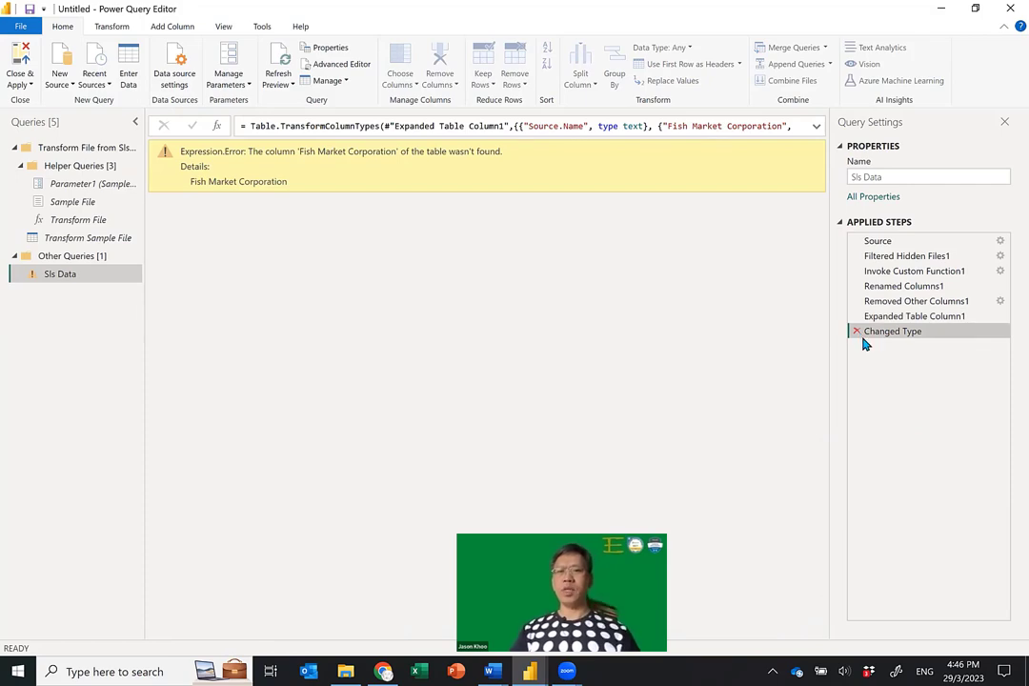
left_click(860, 336)
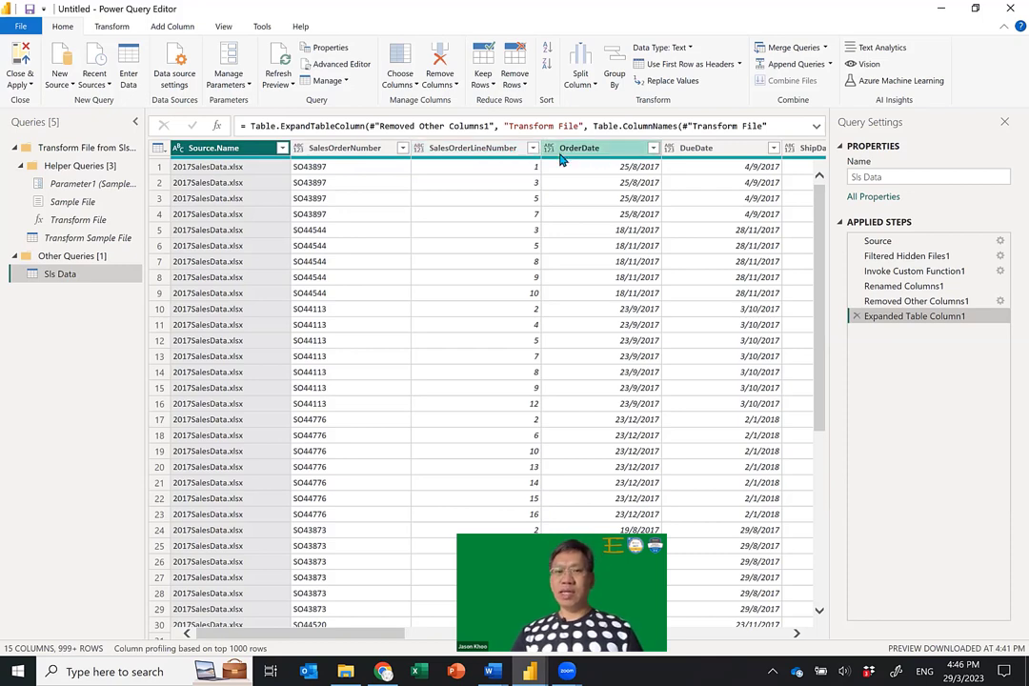
Change the OrderDate column's data type to Date in the Sls Data query
left_click(598, 155)
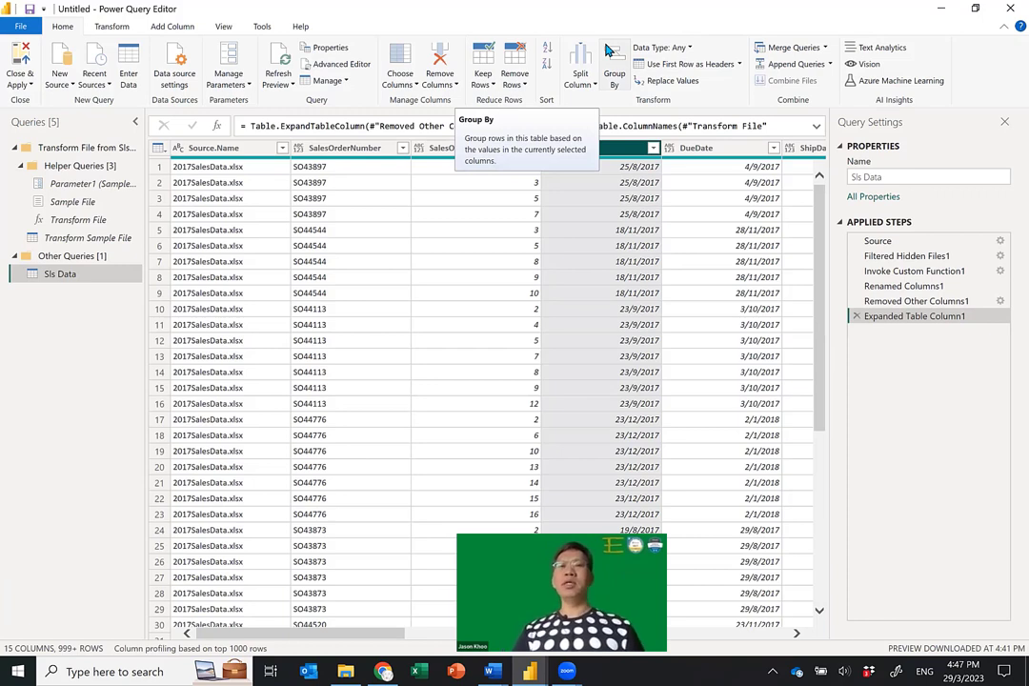
left_click(676, 49)
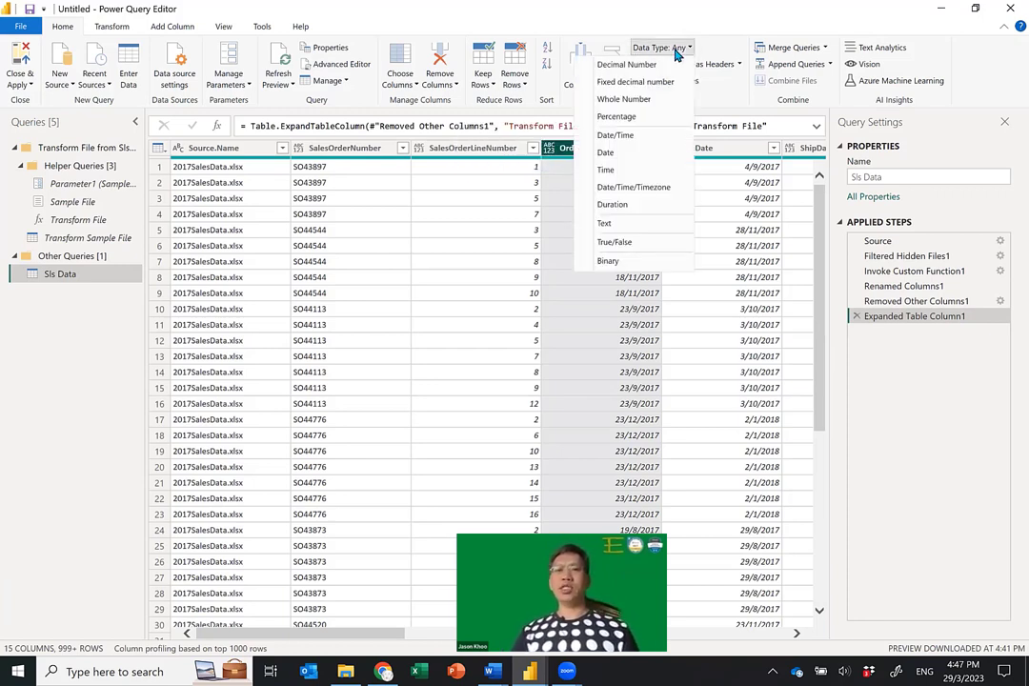
left_click(644, 154)
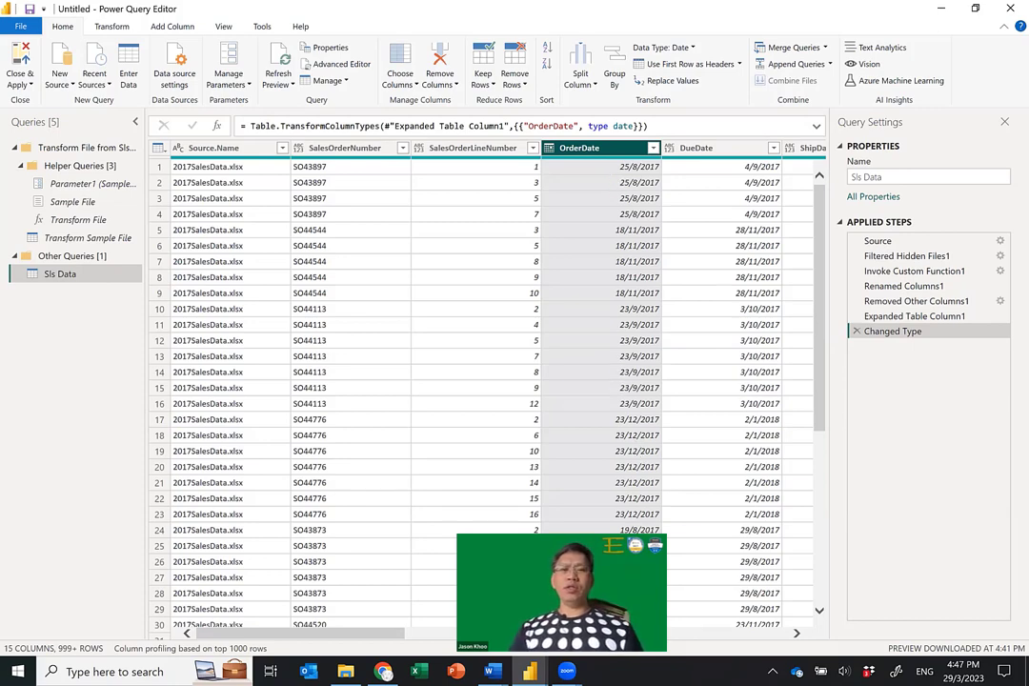
Remove the DueDate and ShipDate columns from the Sls Data query
left_click(448, 636)
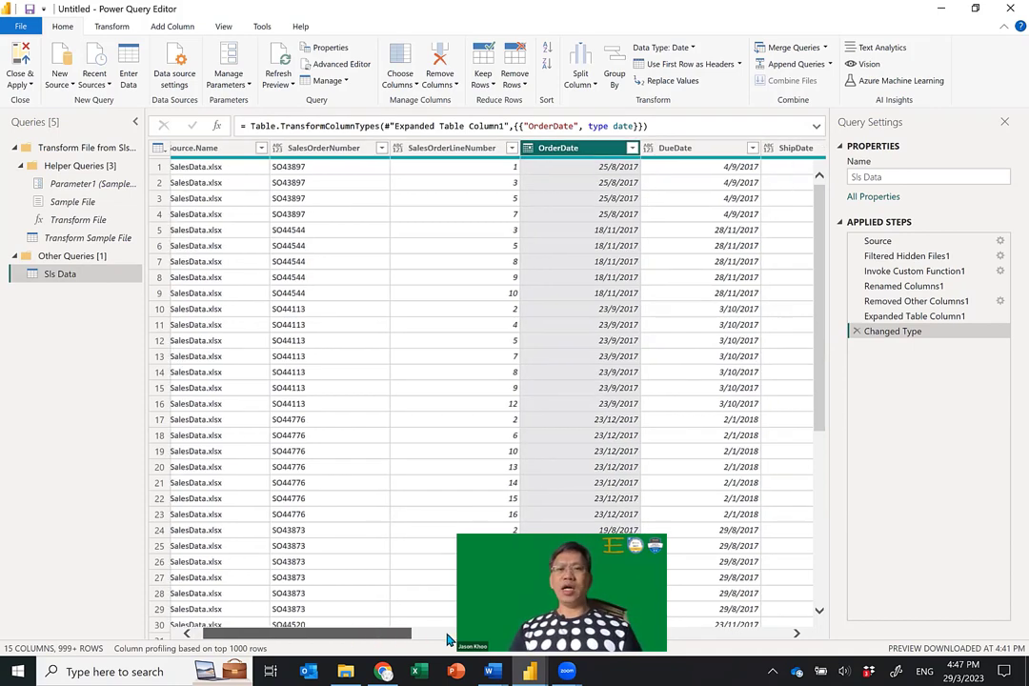
scroll(448, 635, "right", 5)
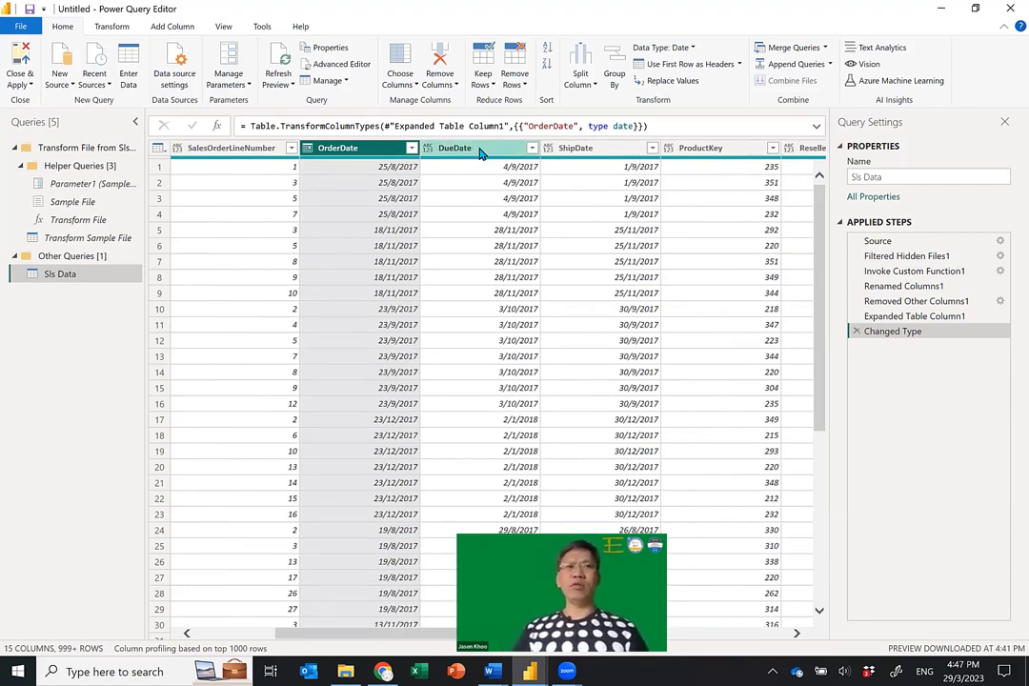
left_click(481, 150)
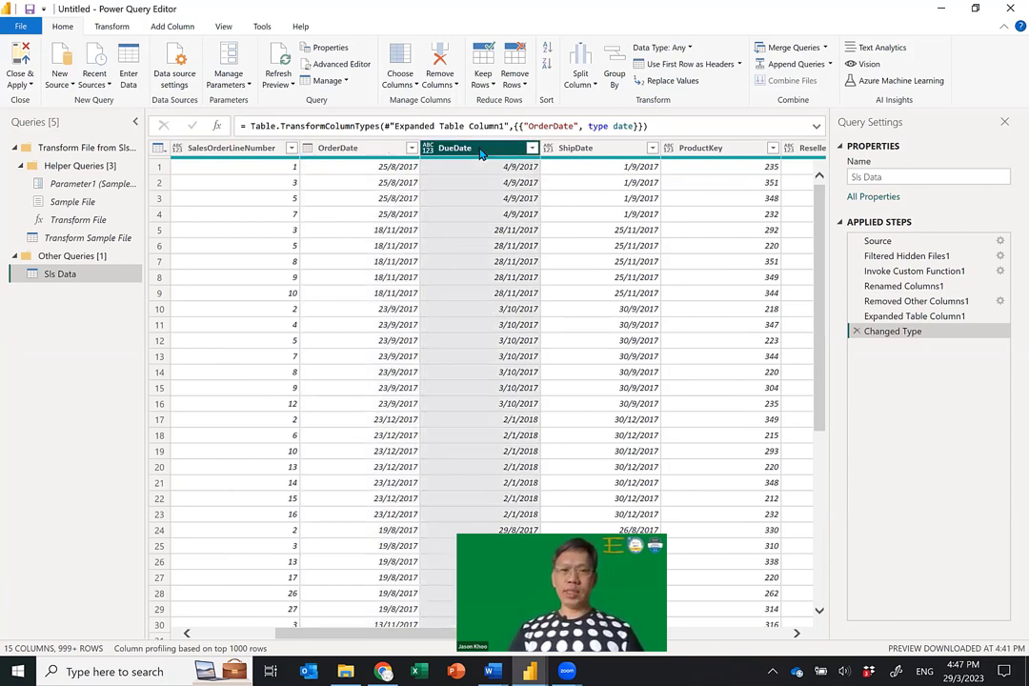
left_click(601, 150)
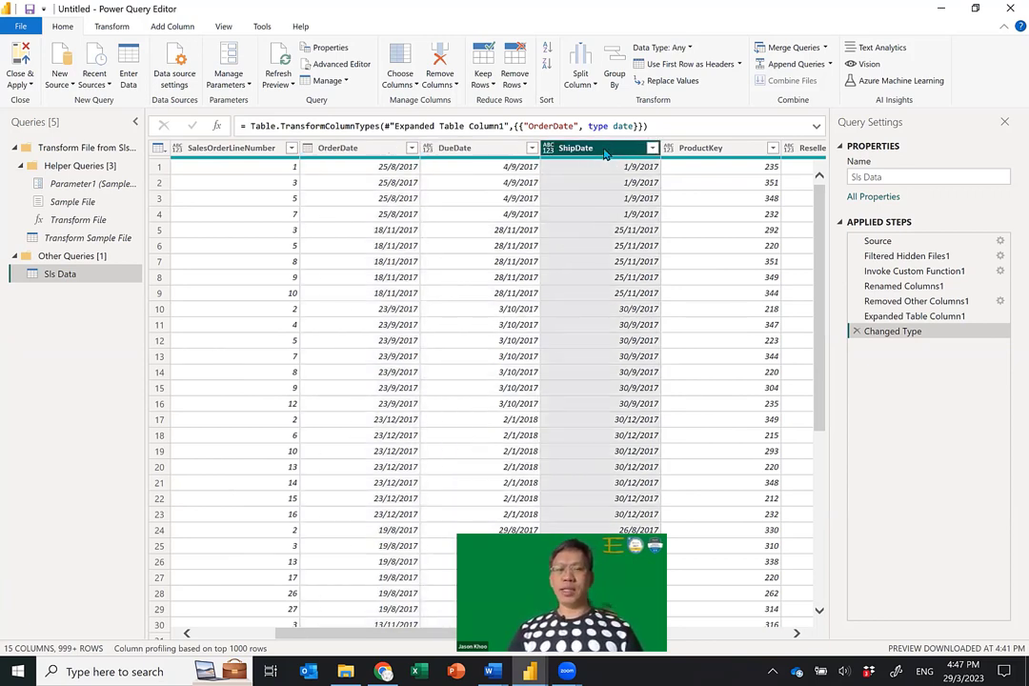
left_click(486, 150, "ctrl")
left_click(488, 149)
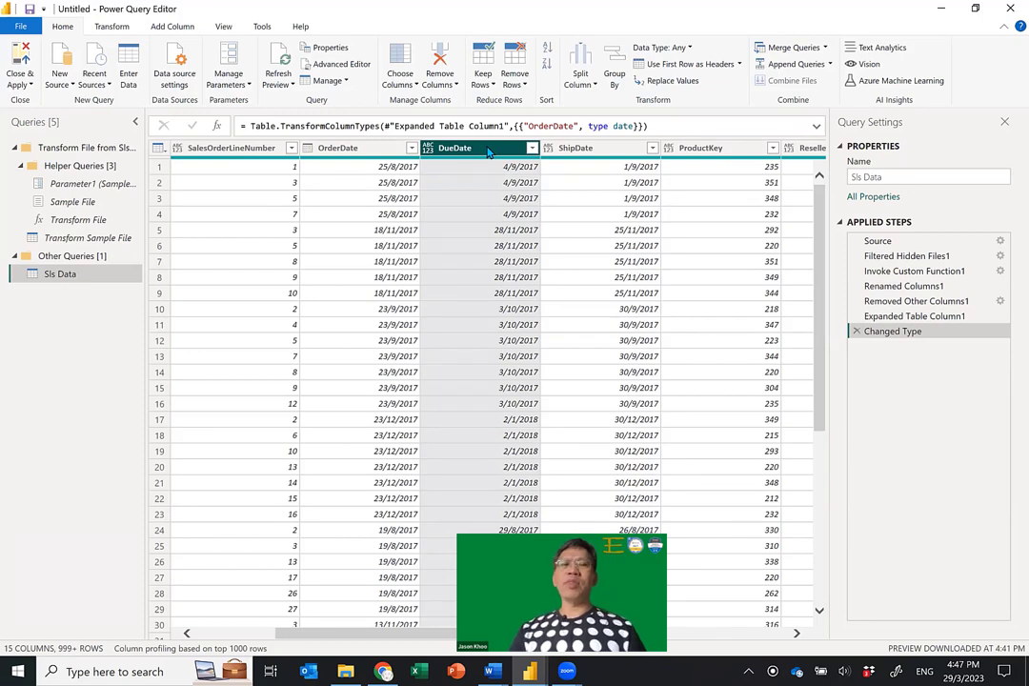
right_click(488, 153)
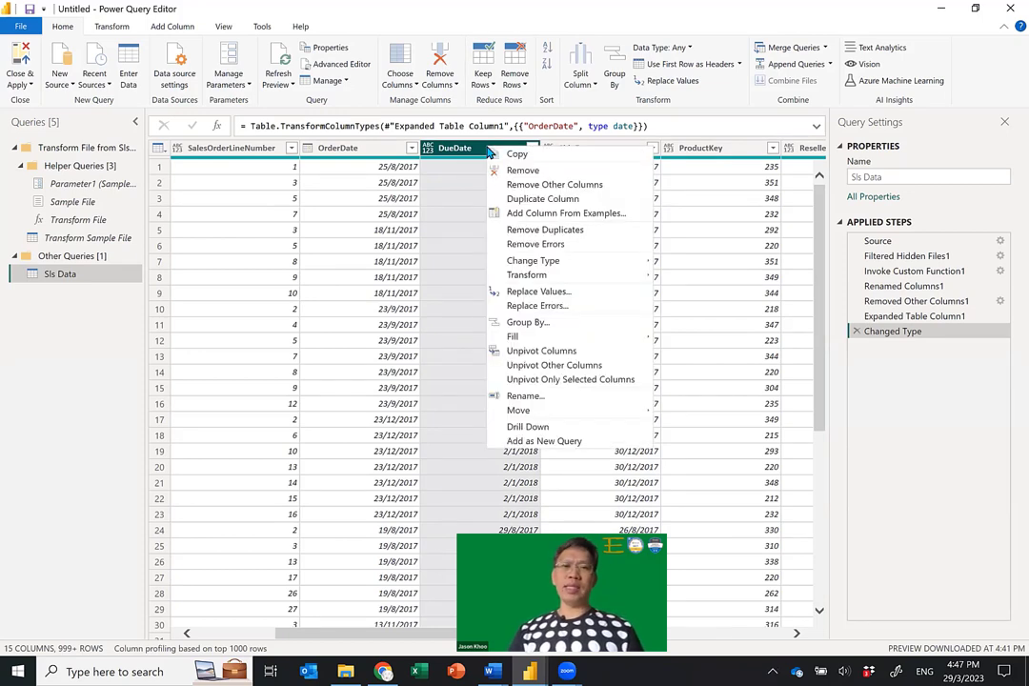
left_click(550, 173)
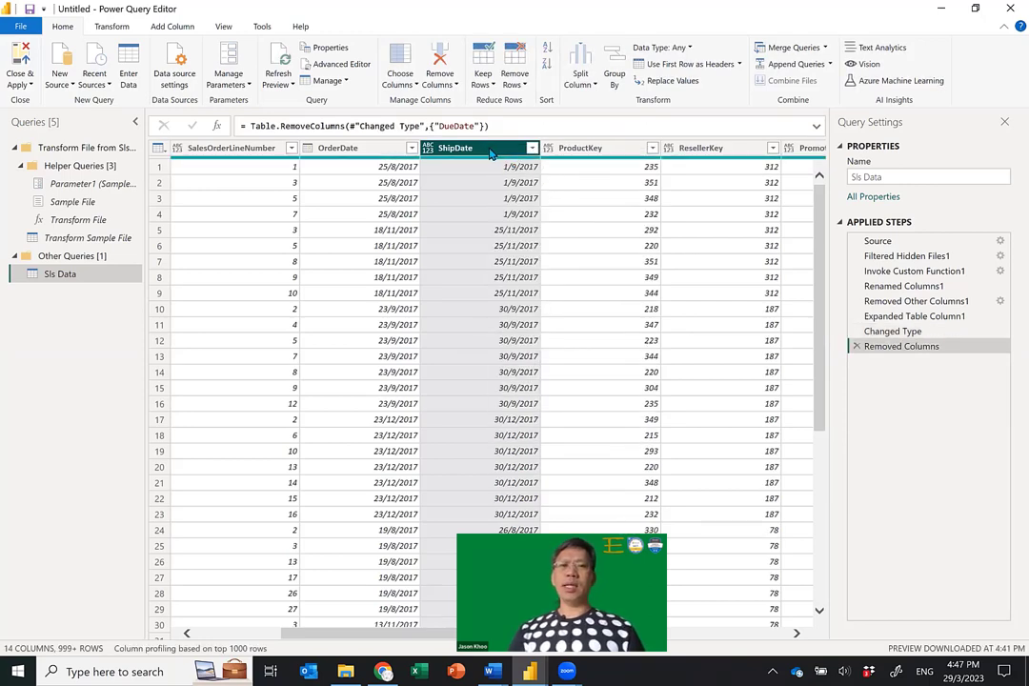
right_click(490, 153)
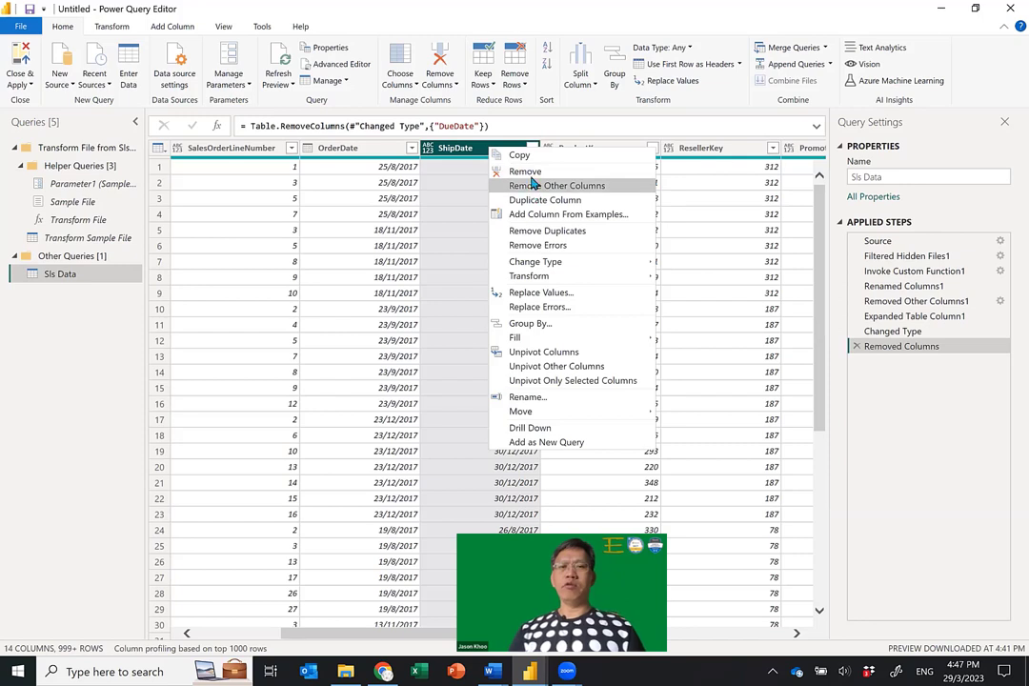
left_click(529, 171)
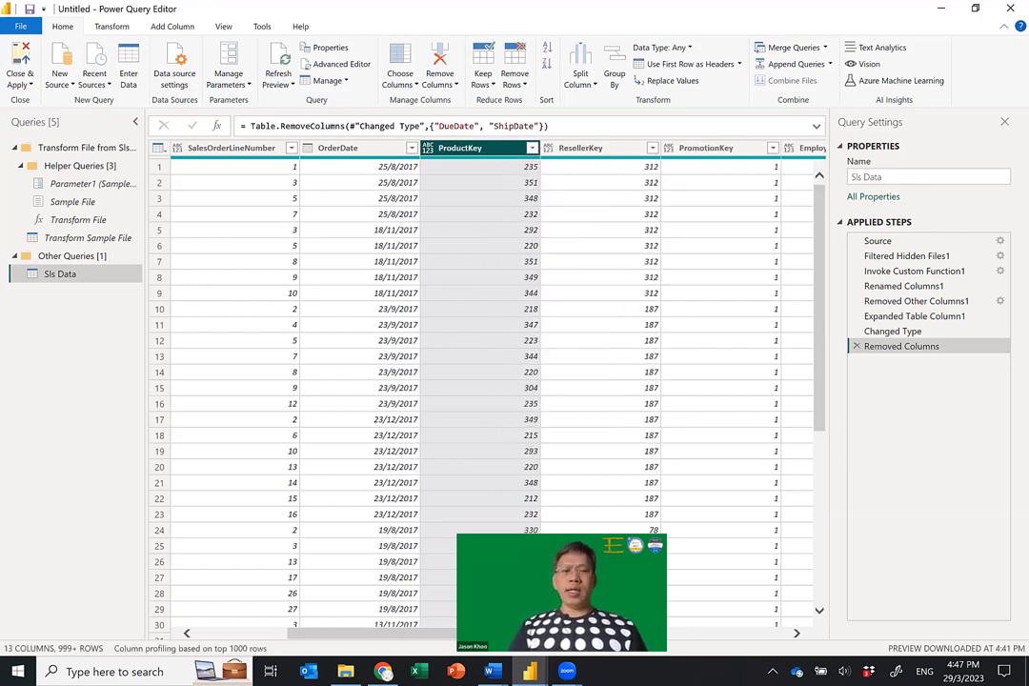
Change the OrderQuantity column's data type to Whole Number
scroll(482, 381, "right", 2)
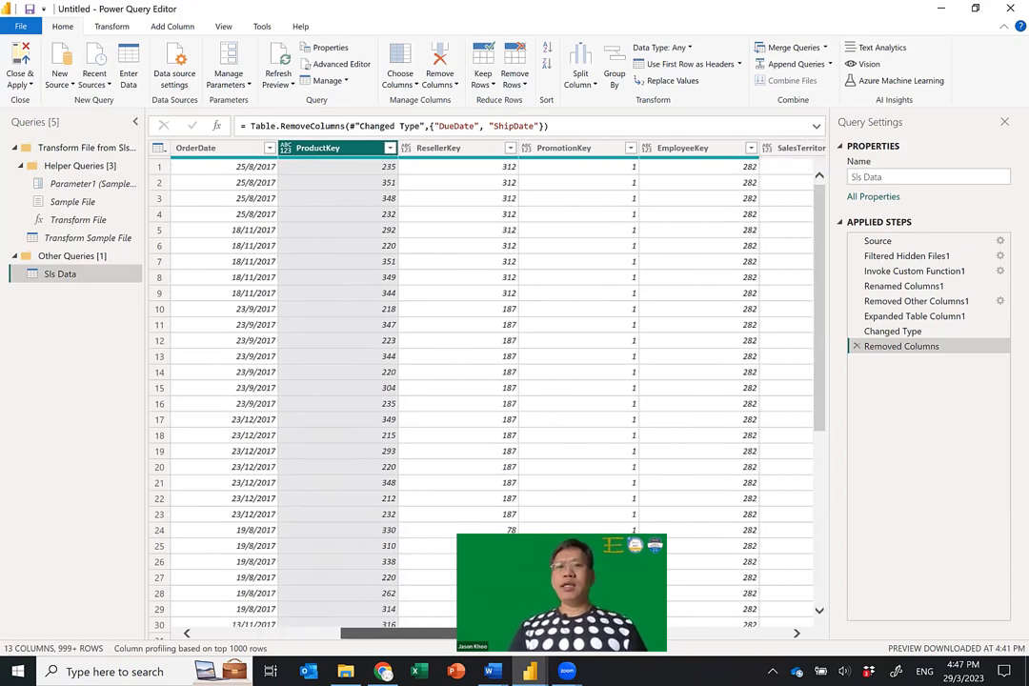
scroll(481, 381, "right", 5)
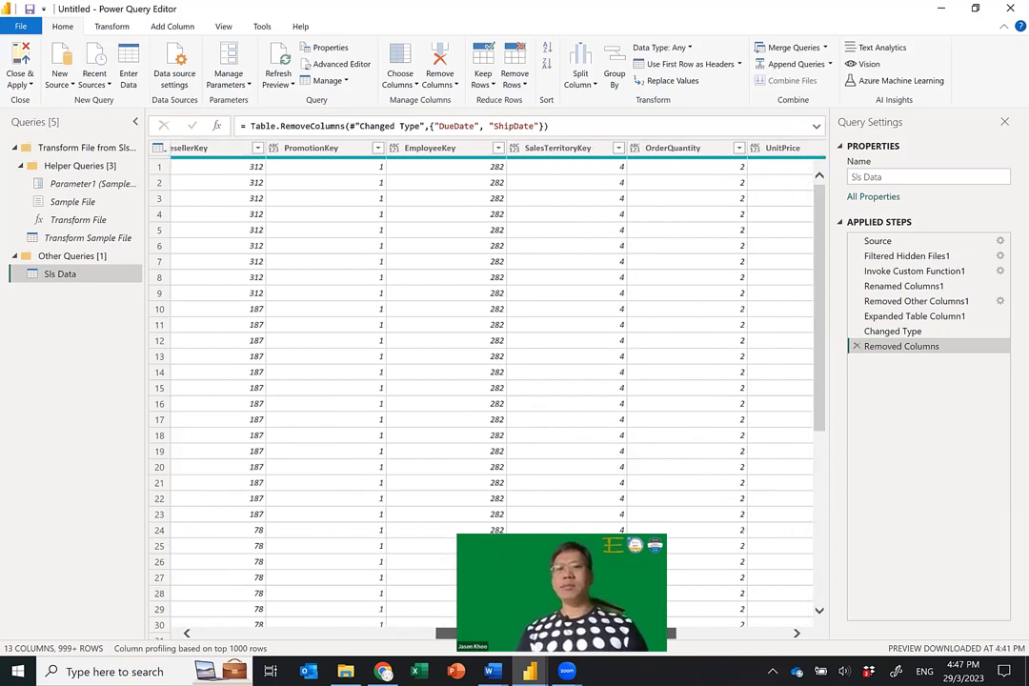
scroll(674, 644, "right", 3)
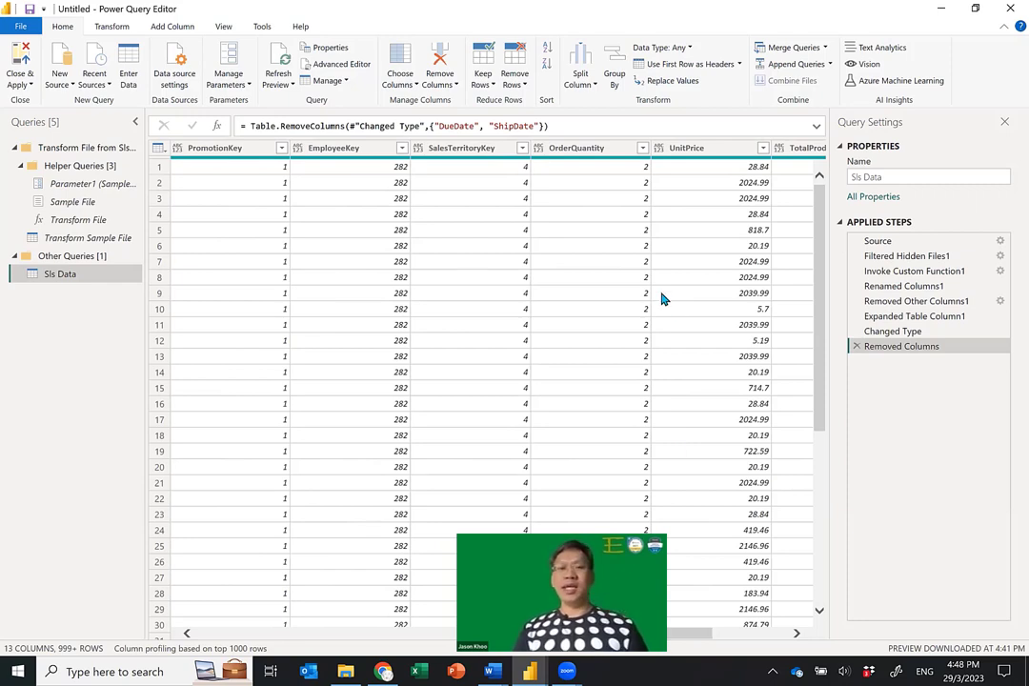
left_click(591, 155)
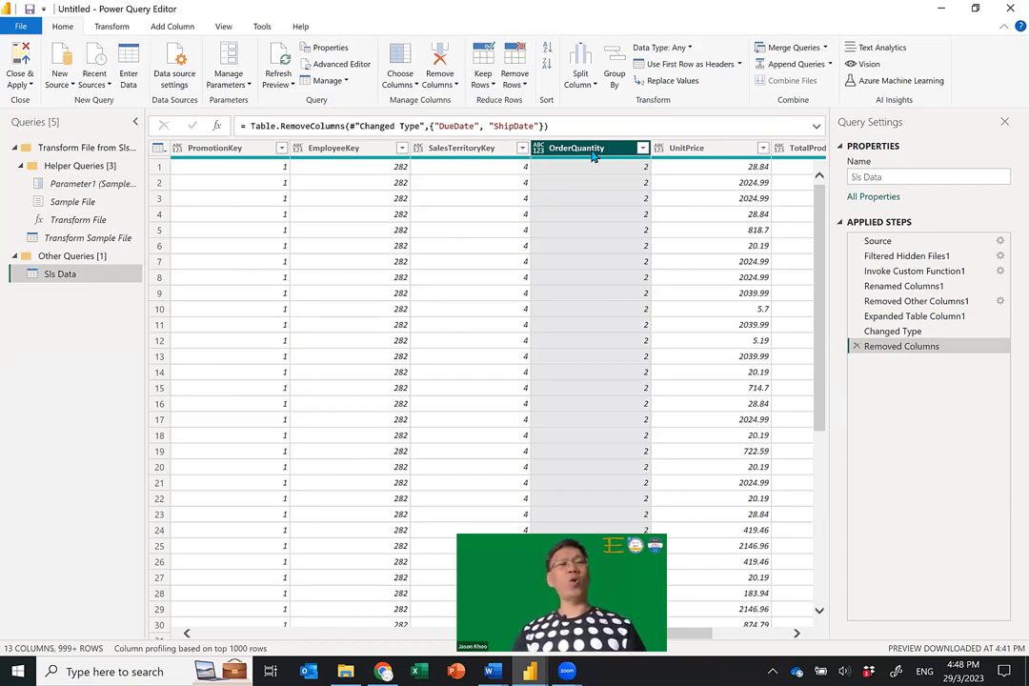
left_click(663, 49)
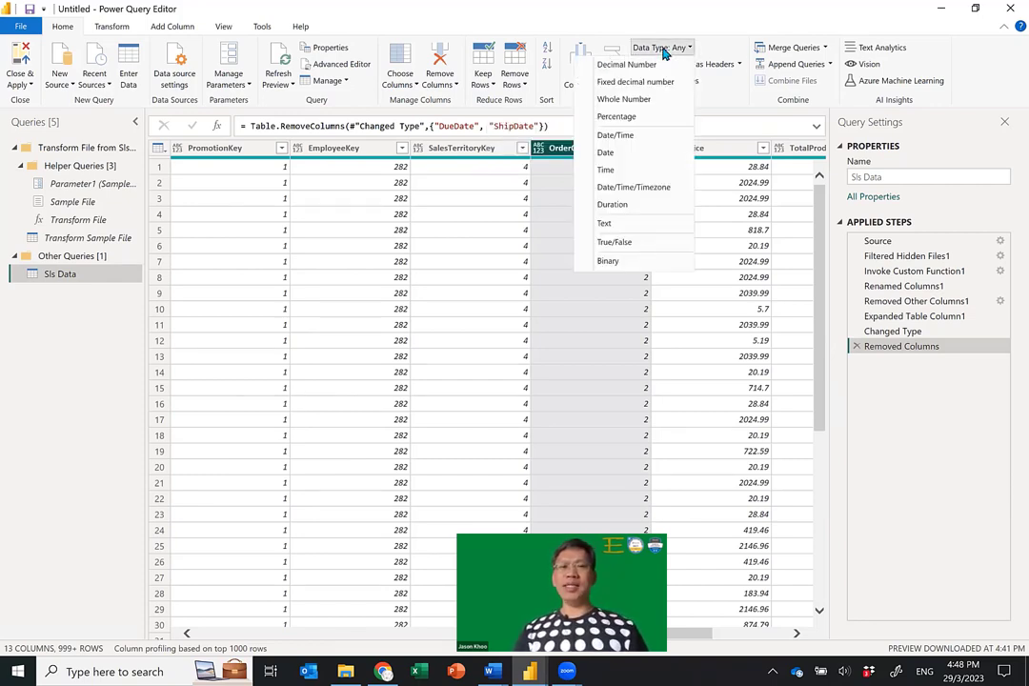
left_click(664, 103)
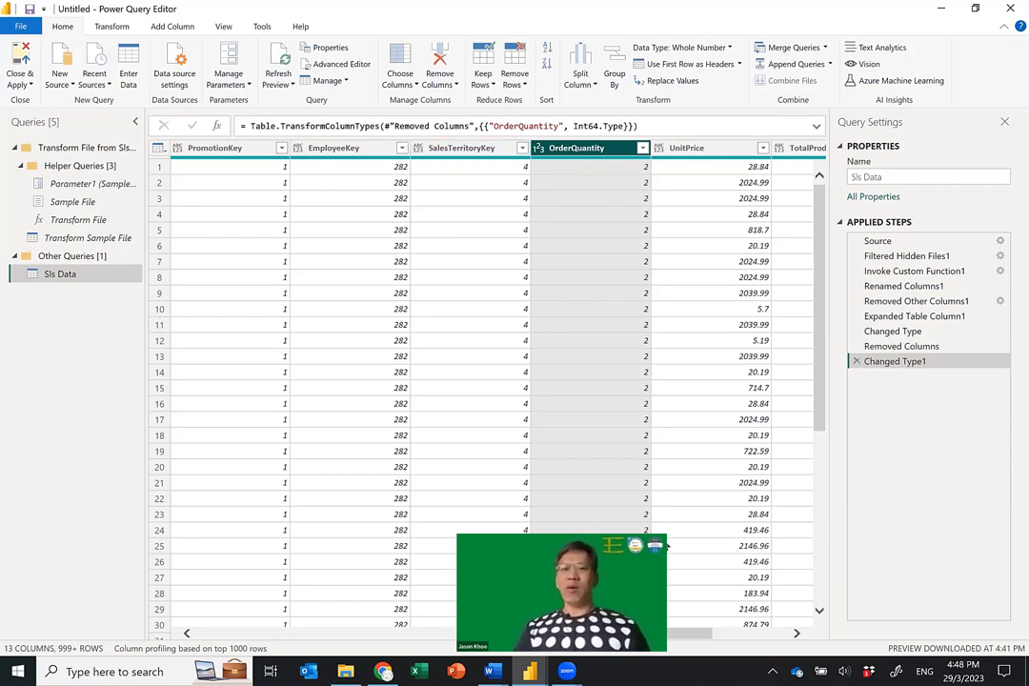
Change UnitPrice, TotalProductCost and SalesAmount to Fixed decimal number, and close the Power Query Editor while applying the pending changes
left_click_drag(682, 641, 789, 640)
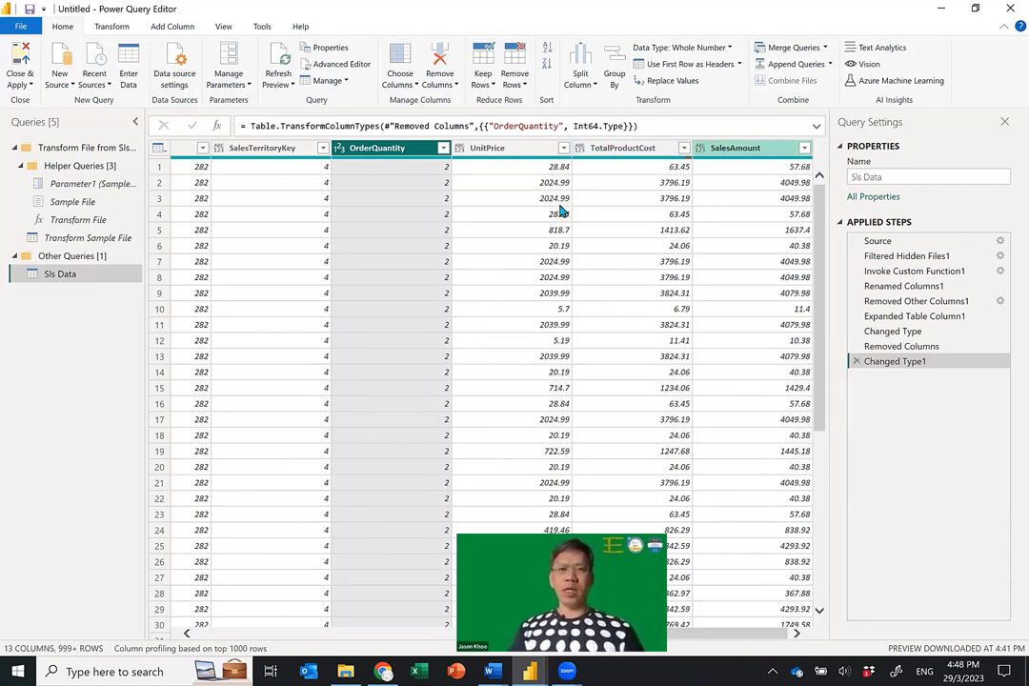
left_click(510, 155)
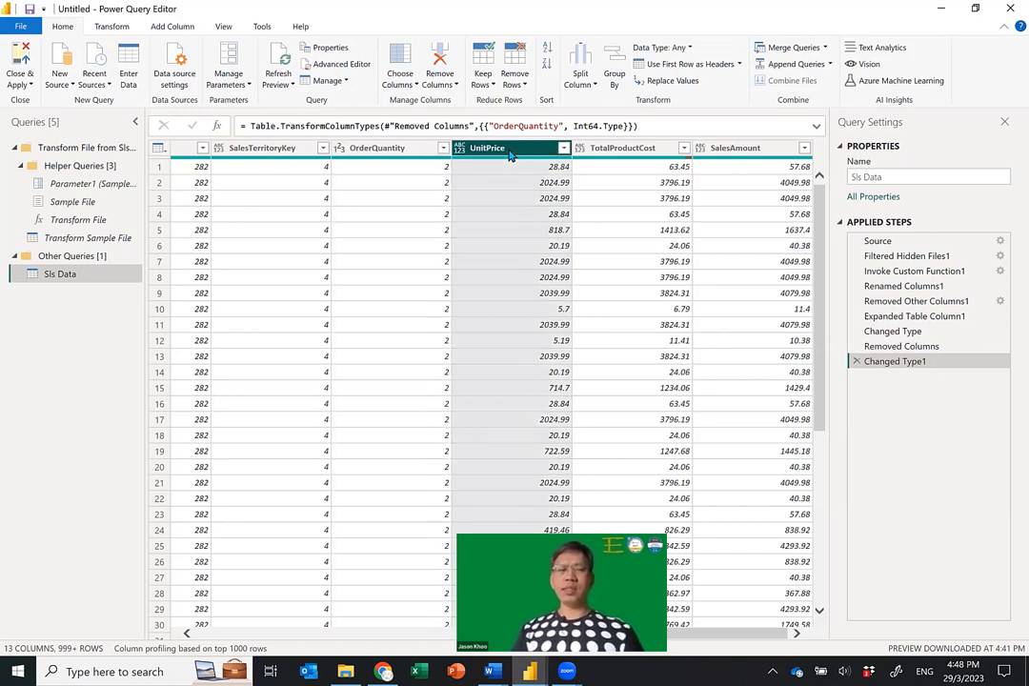
left_click(620, 154, "ctrl")
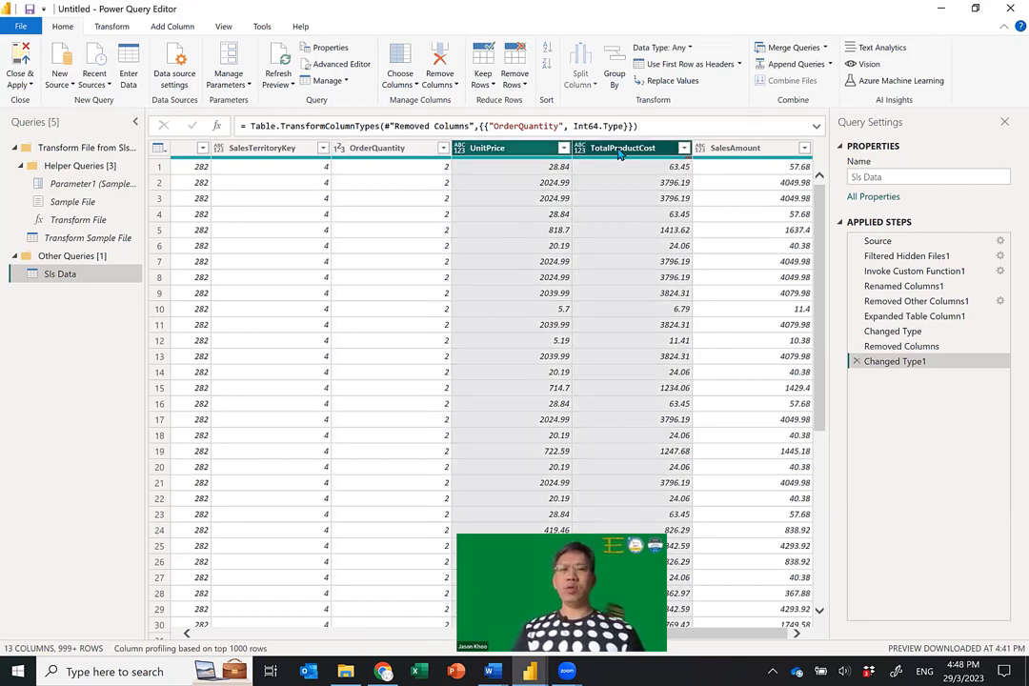
left_click(742, 154, "ctrl")
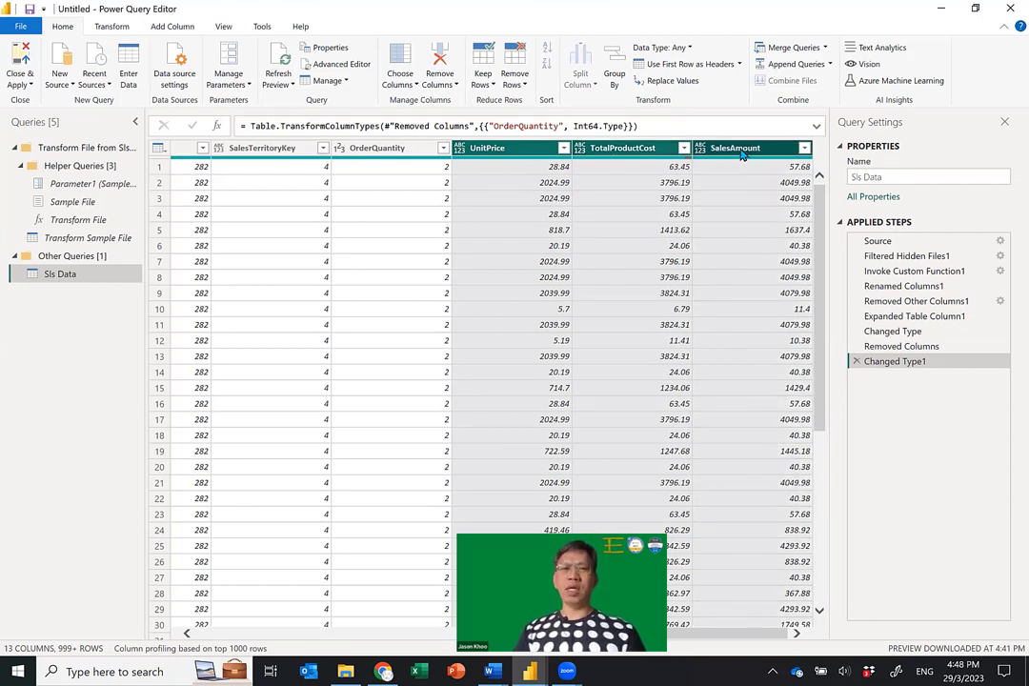
left_click(670, 50)
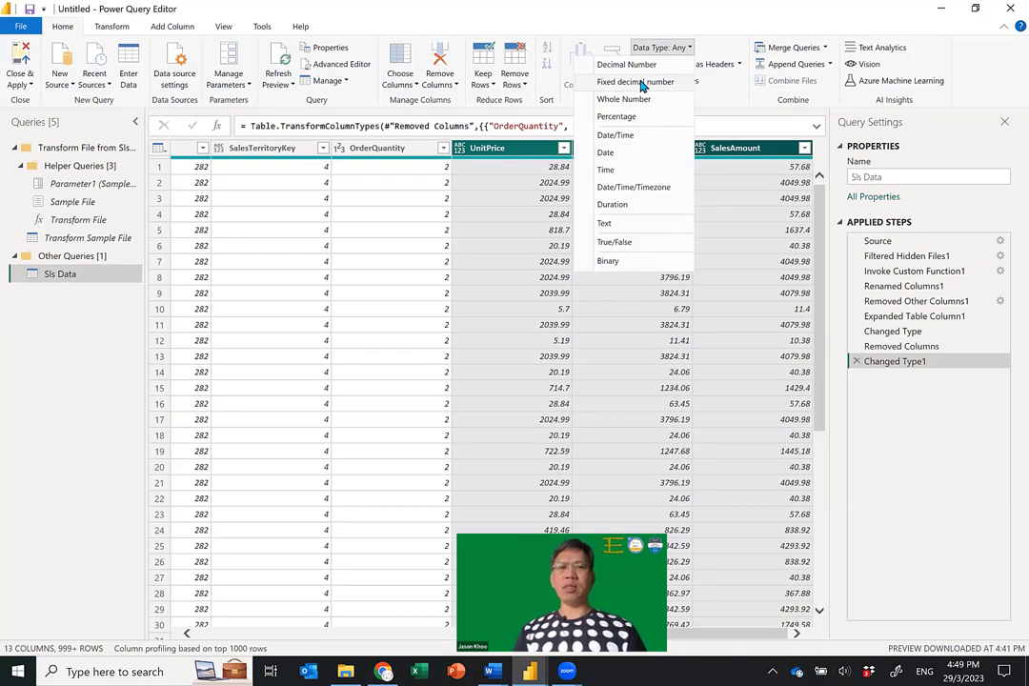
left_click(639, 83)
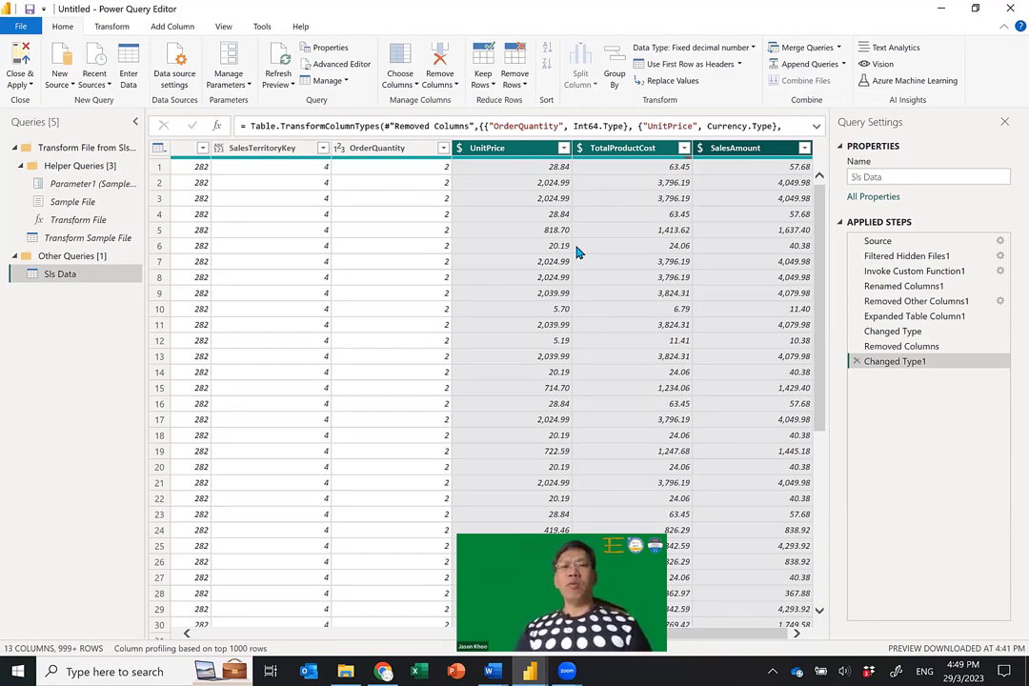
left_click(21, 83)
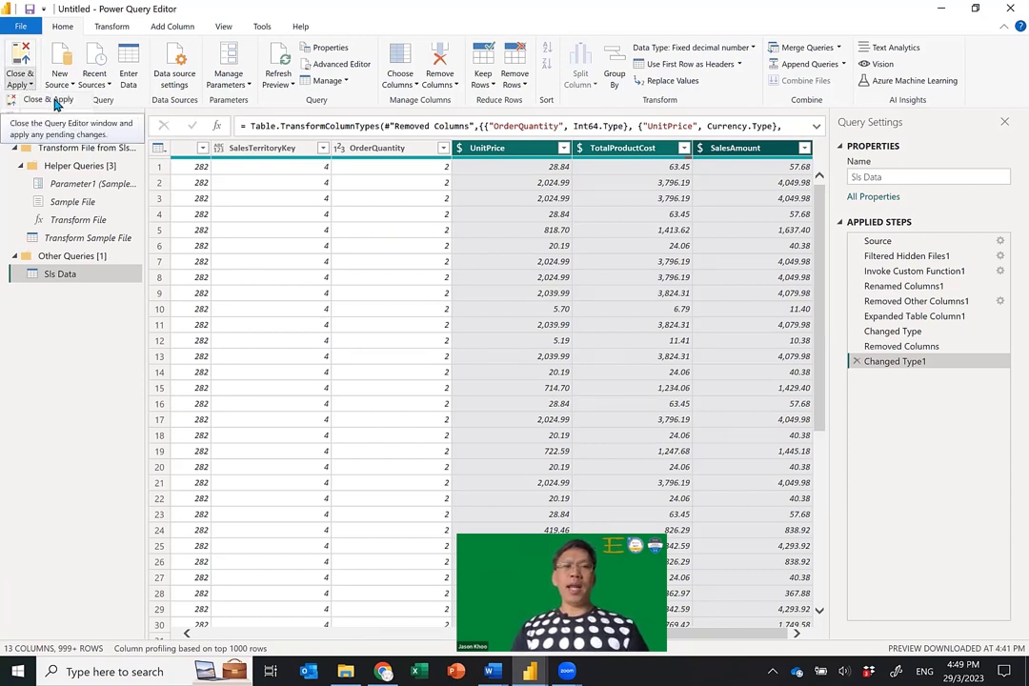
left_click(50, 99)
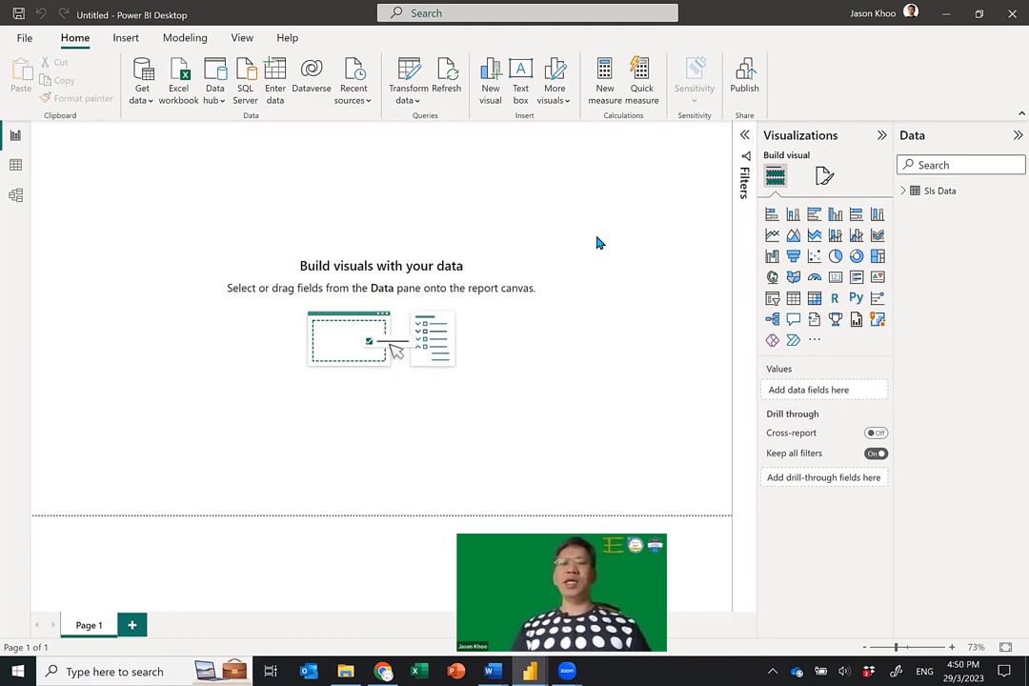
Expand the Sls Data table and its OrderDate date hierarchy to list the available fields
left_click(904, 193)
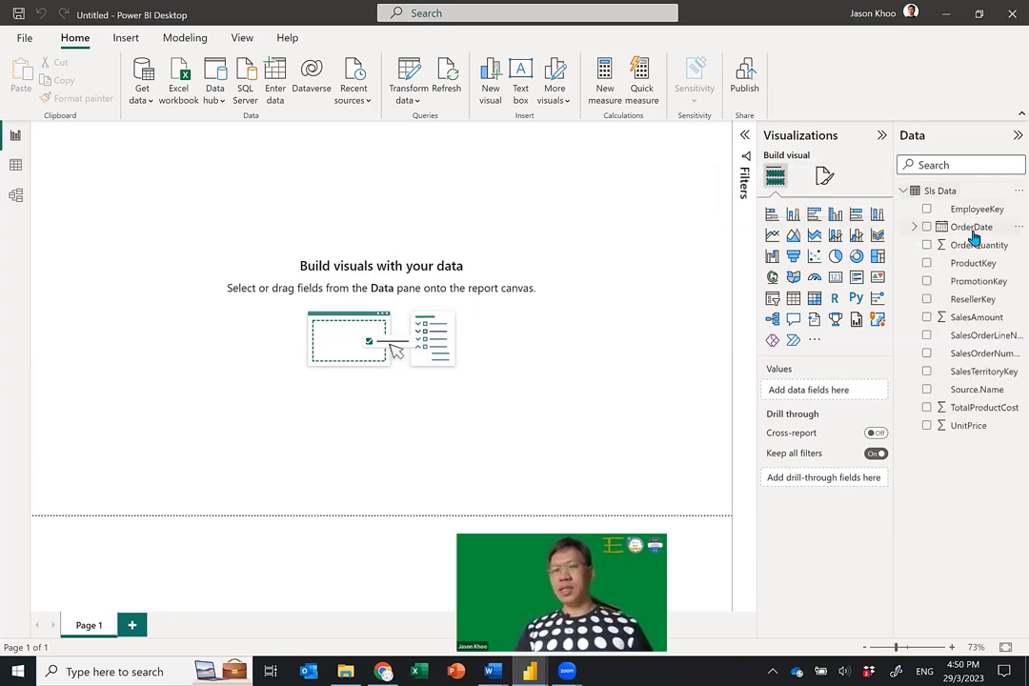
left_click(915, 228)
left_click(927, 247)
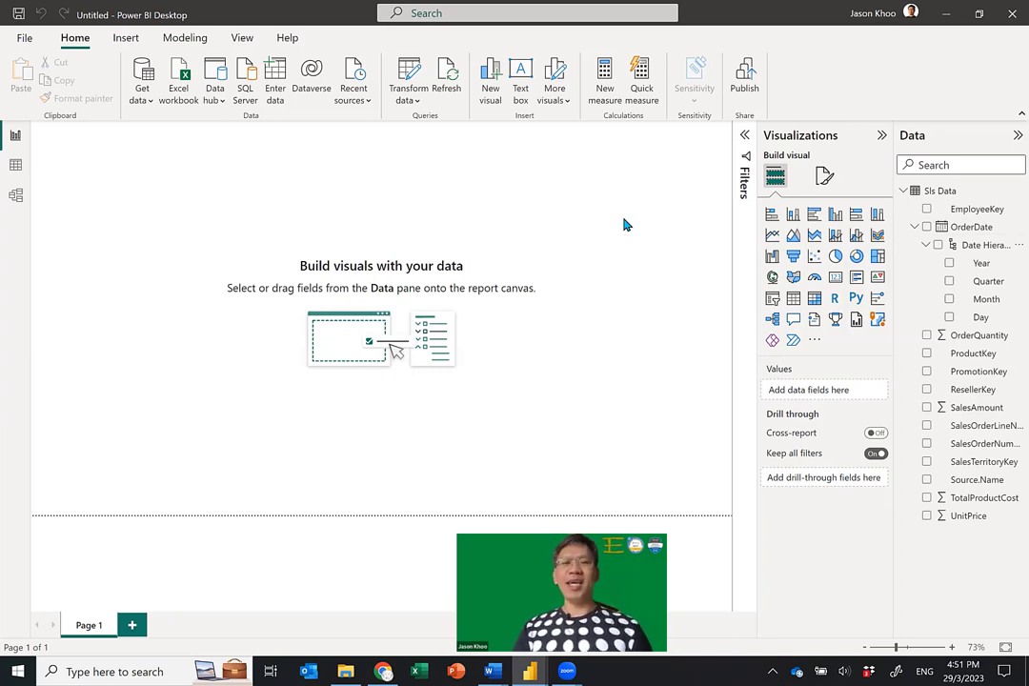
Insert a table visual on Page 1, move it away from the page corner and enlarge it
left_click(796, 307)
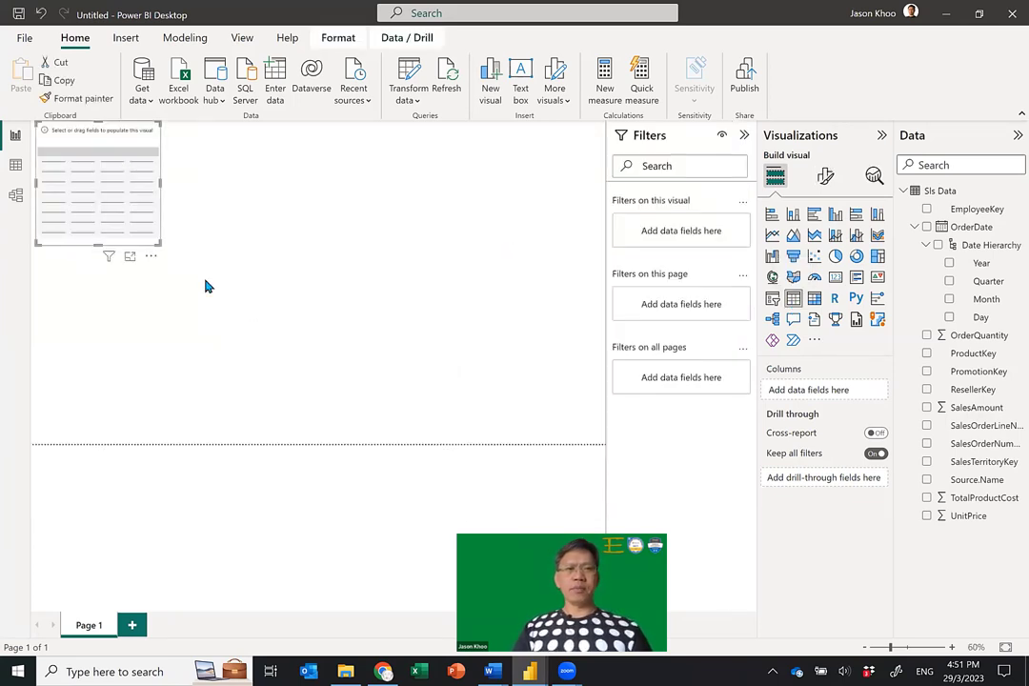
left_click_drag(96, 181, 147, 213)
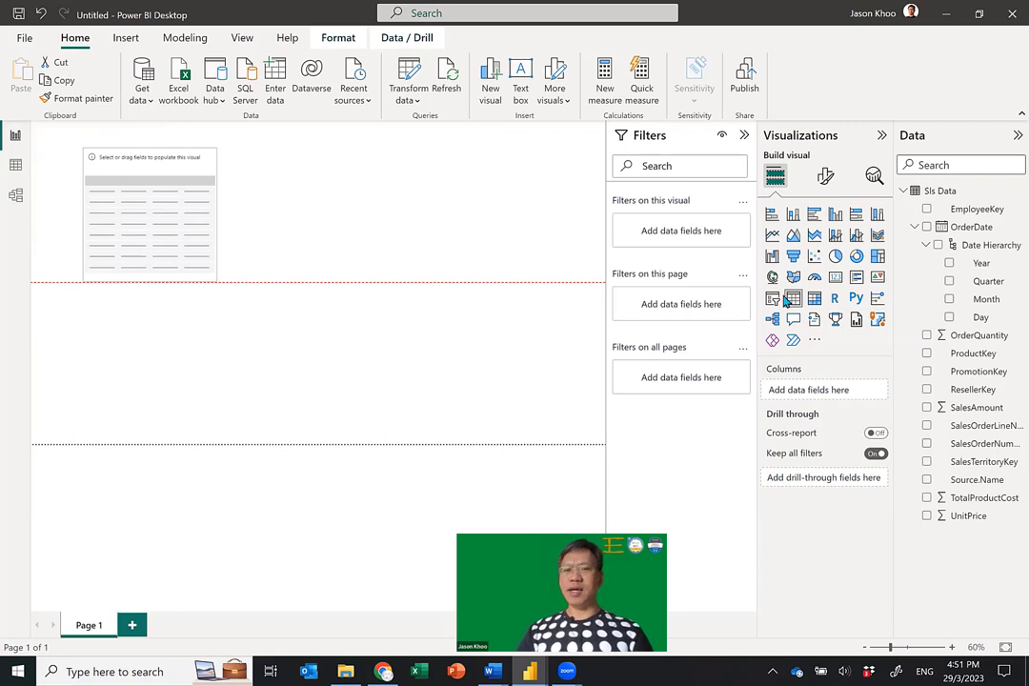
left_click_drag(343, 333, 324, 348)
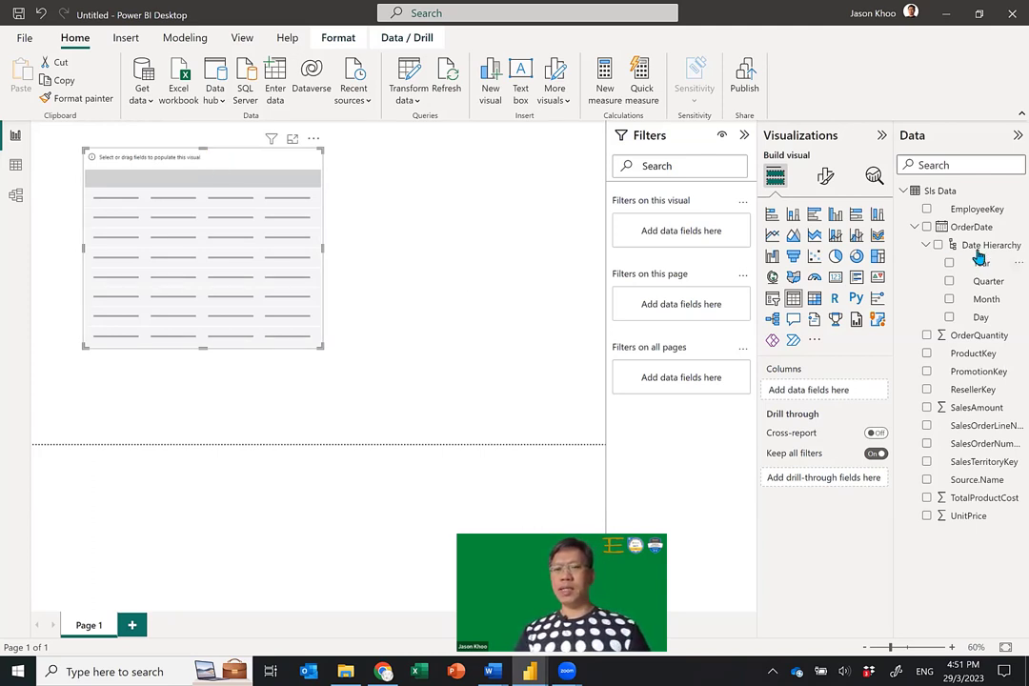
Add the OrderDate Year level and SalesAmount as columns of the table visual
left_click_drag(980, 271, 774, 391)
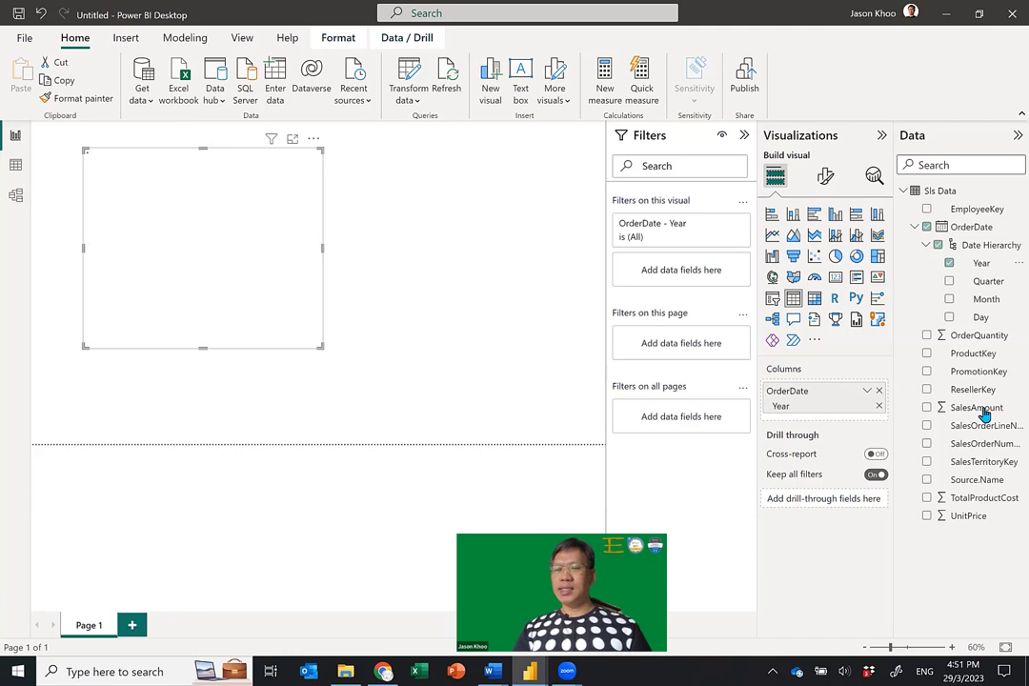
left_click_drag(984, 412, 820, 421)
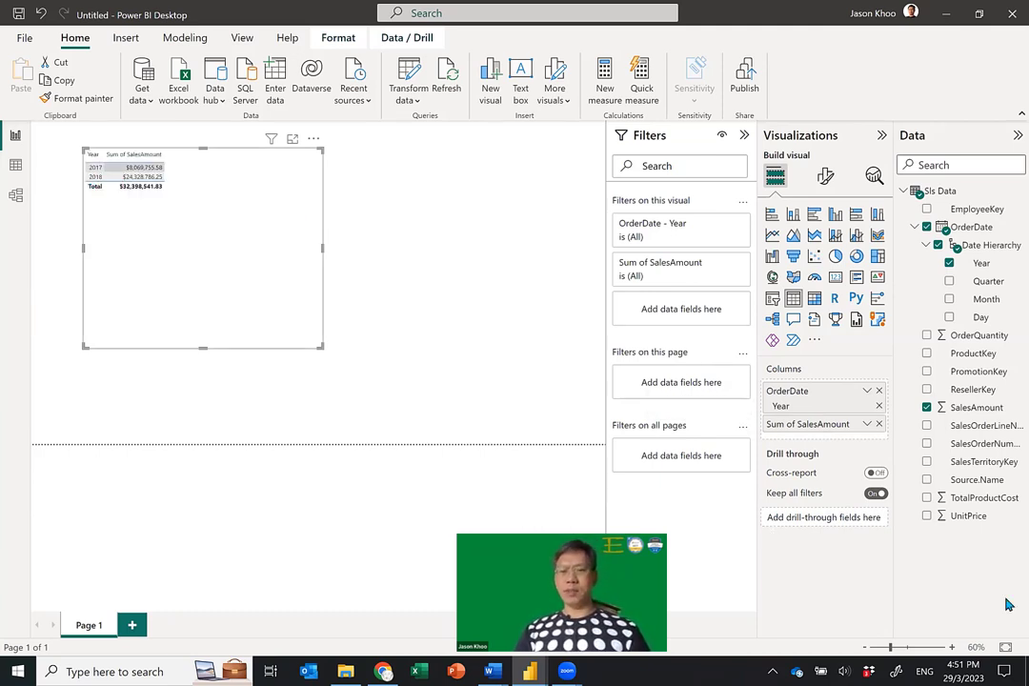
left_click(908, 648)
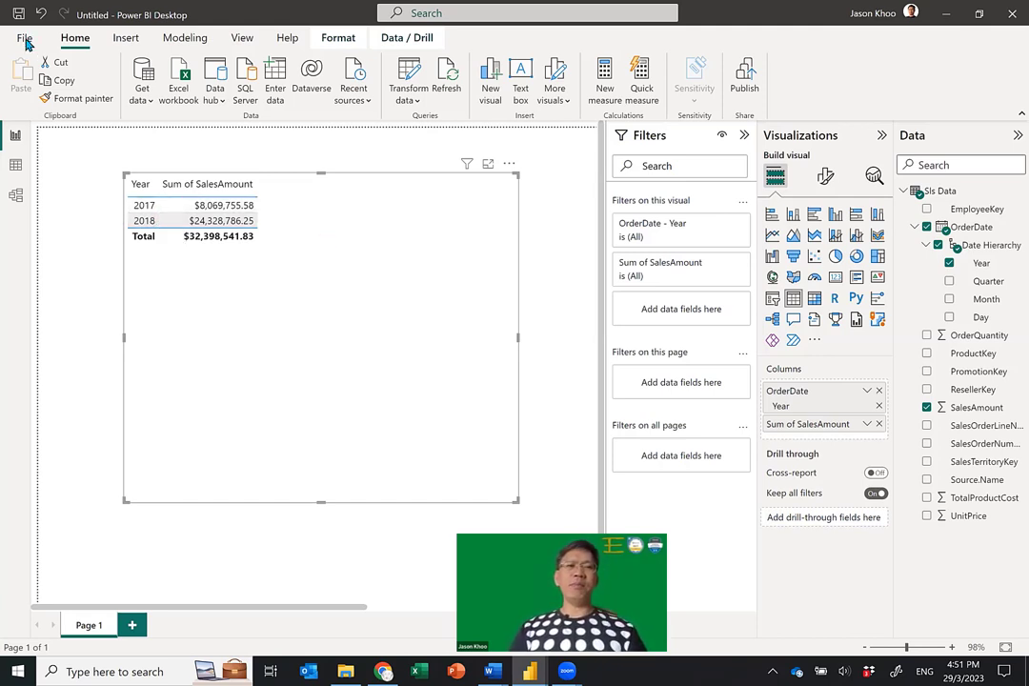
Save the report as "Level 2-VIdeo Demo" in the temp folder under NetAssist - Power BI
key("ctrl+s")
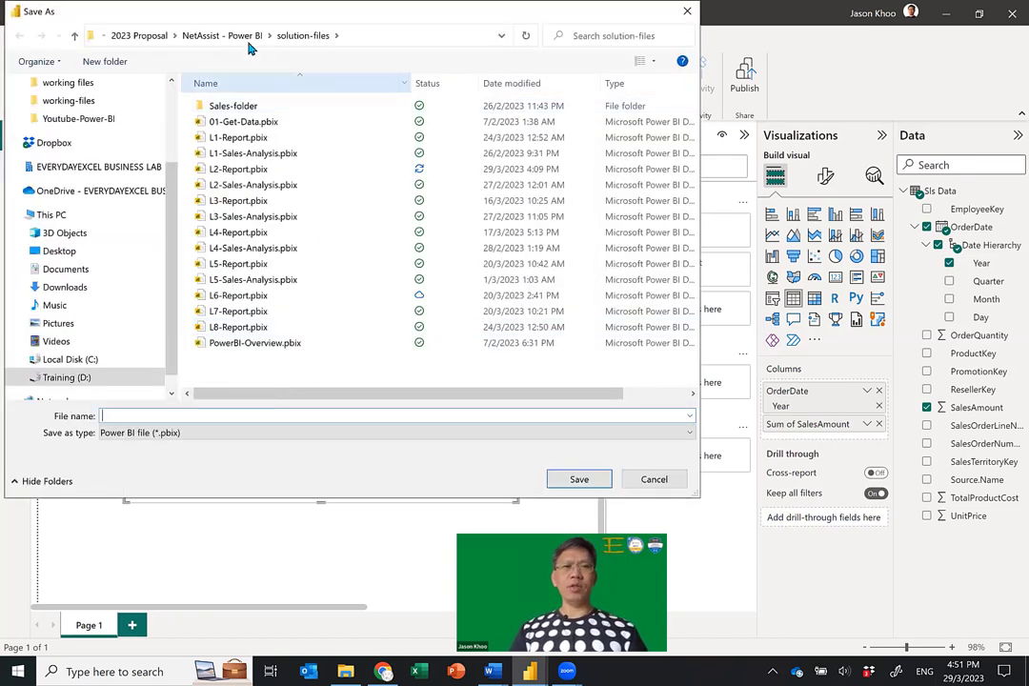
left_click(240, 36)
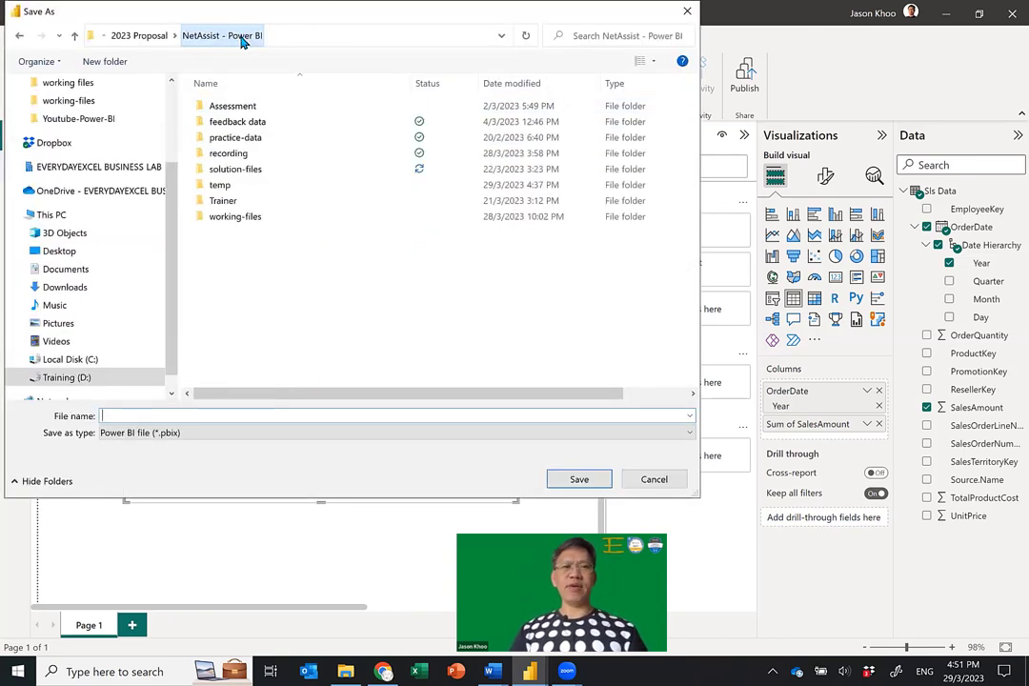
double_click(238, 188)
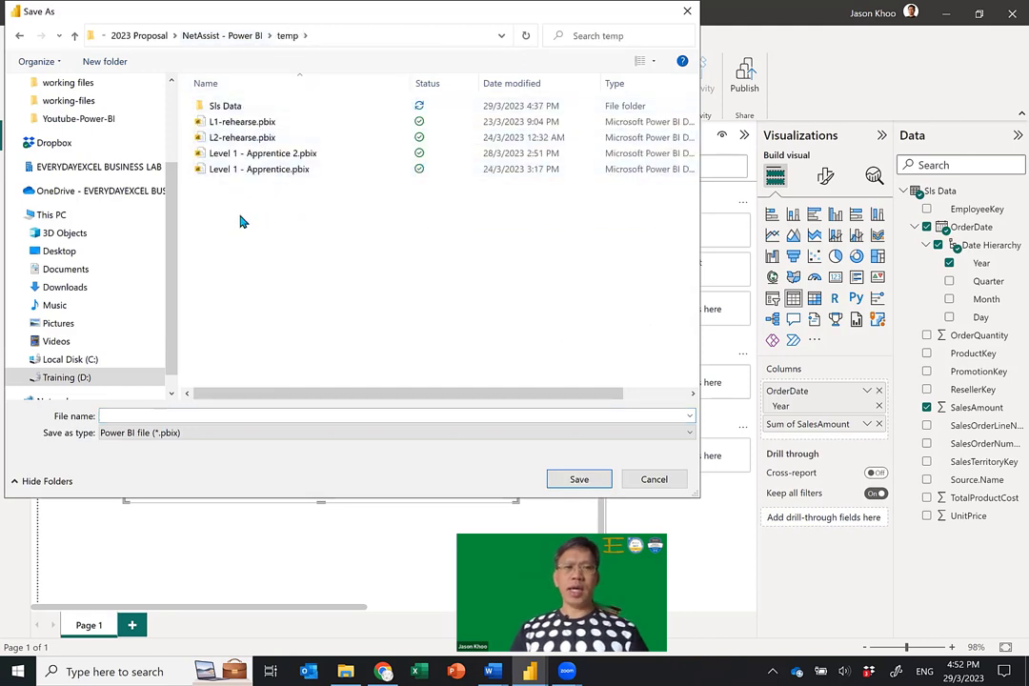
left_click(252, 413)
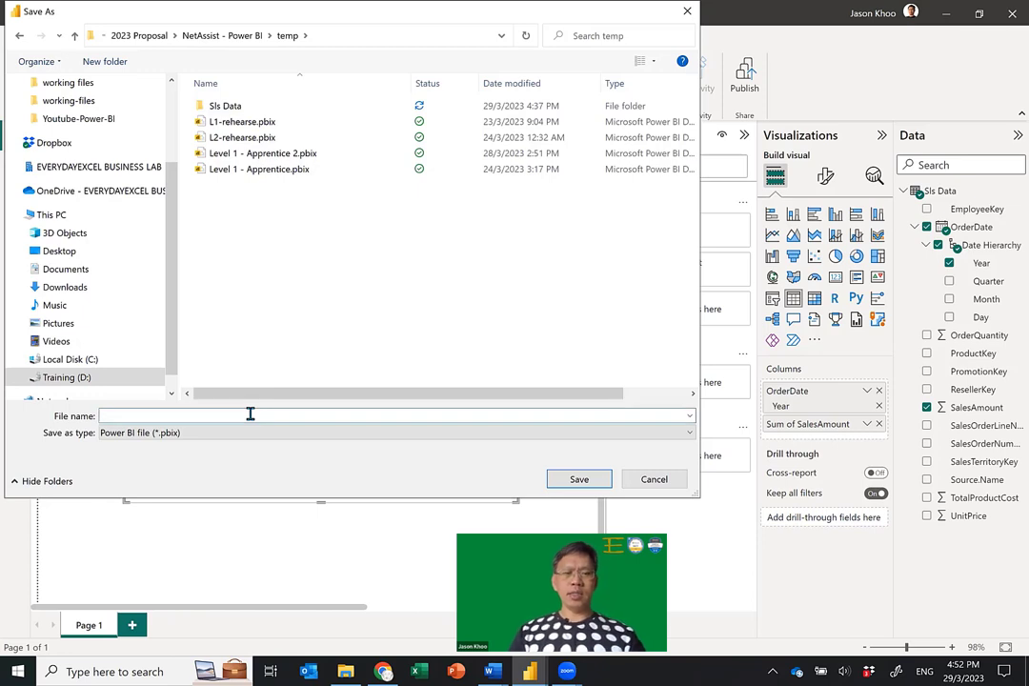
type("Level")
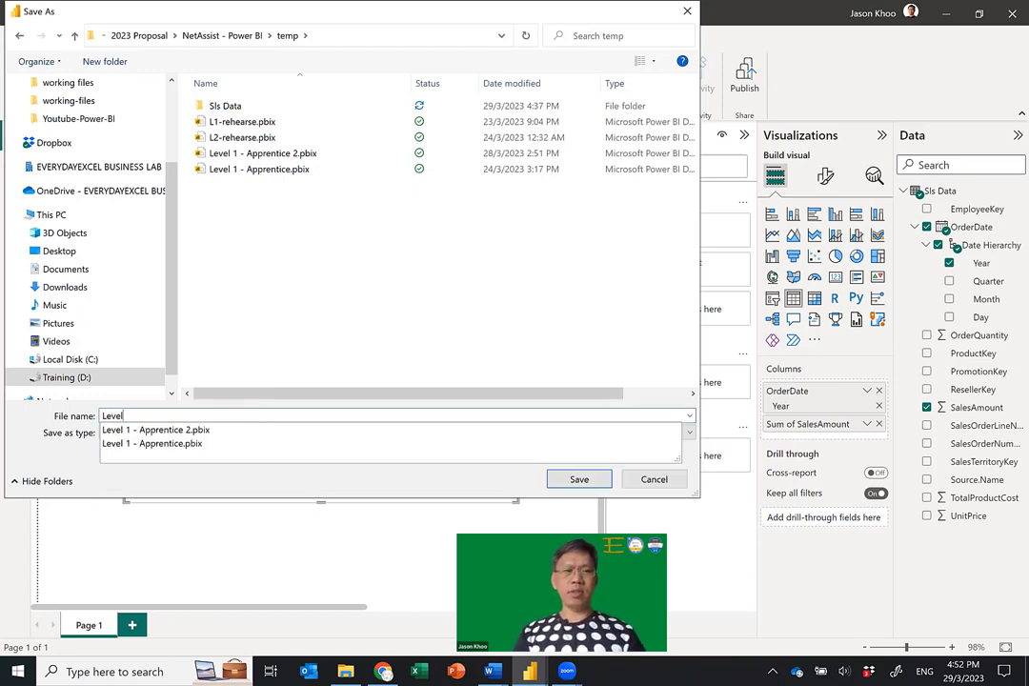
type(" 2 -")
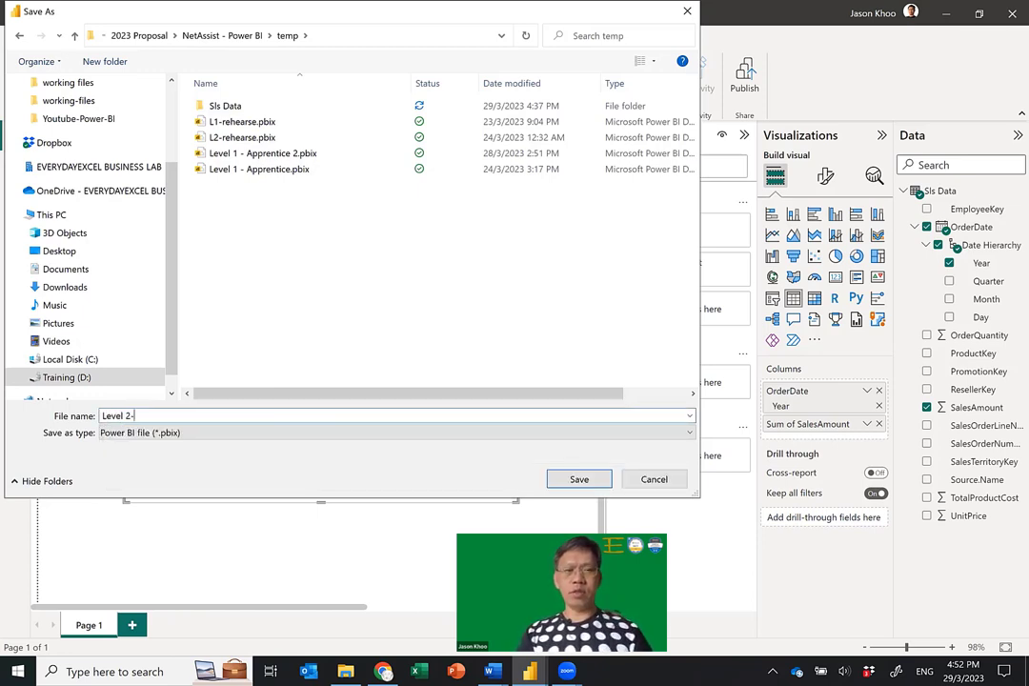
type("VIdeo ")
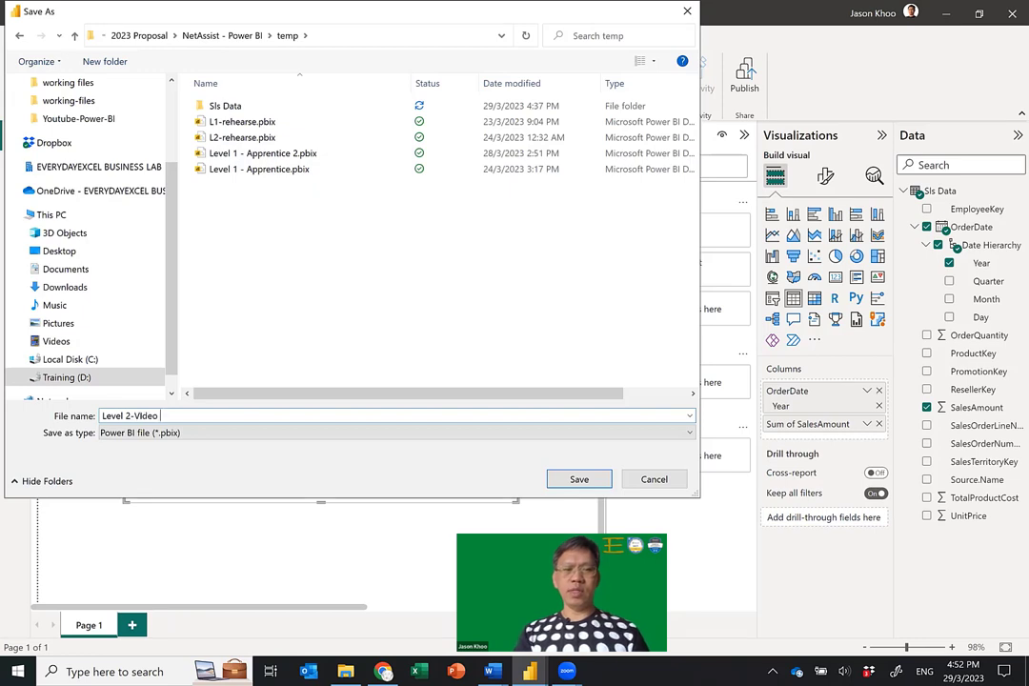
type("Demo")
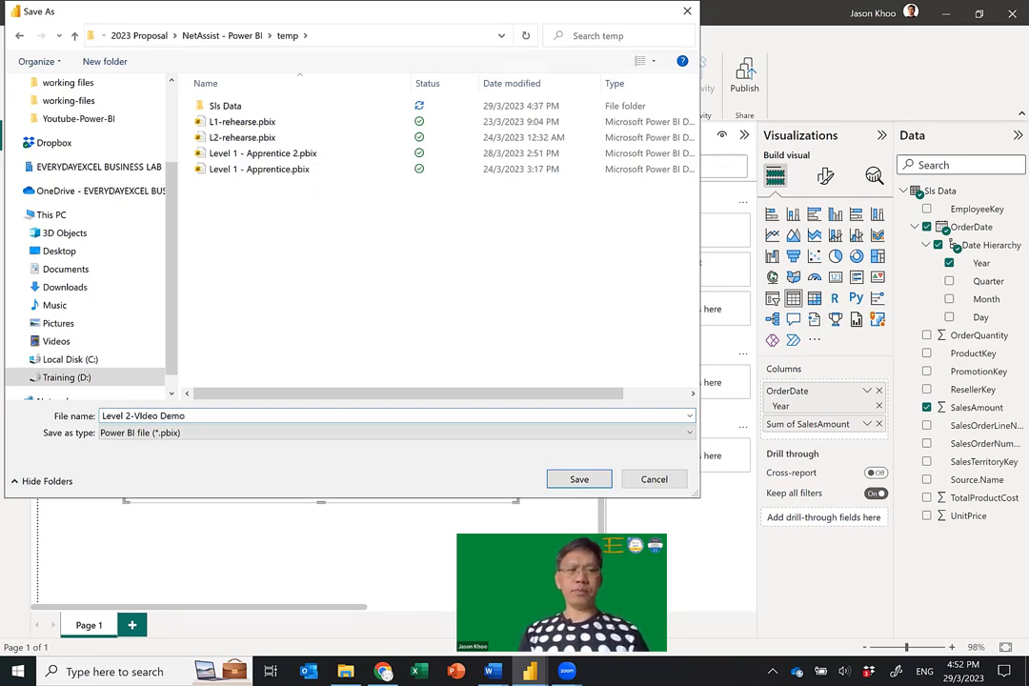
left_click(582, 481)
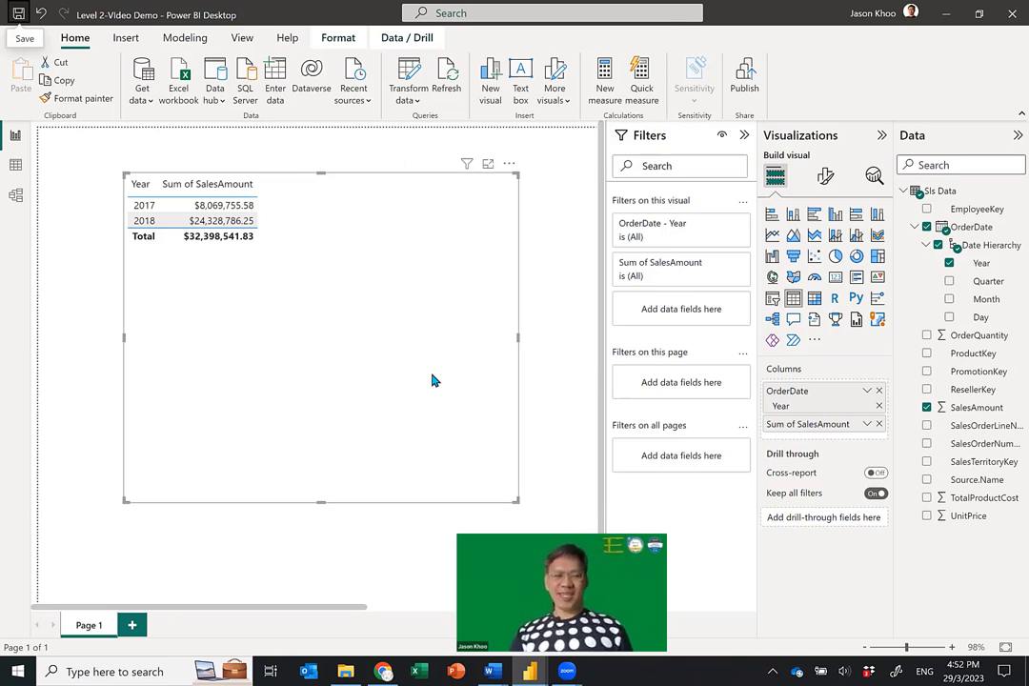
Switch to File Explorer and open the SalesData folder inside working-files, excel-data
left_click(348, 670)
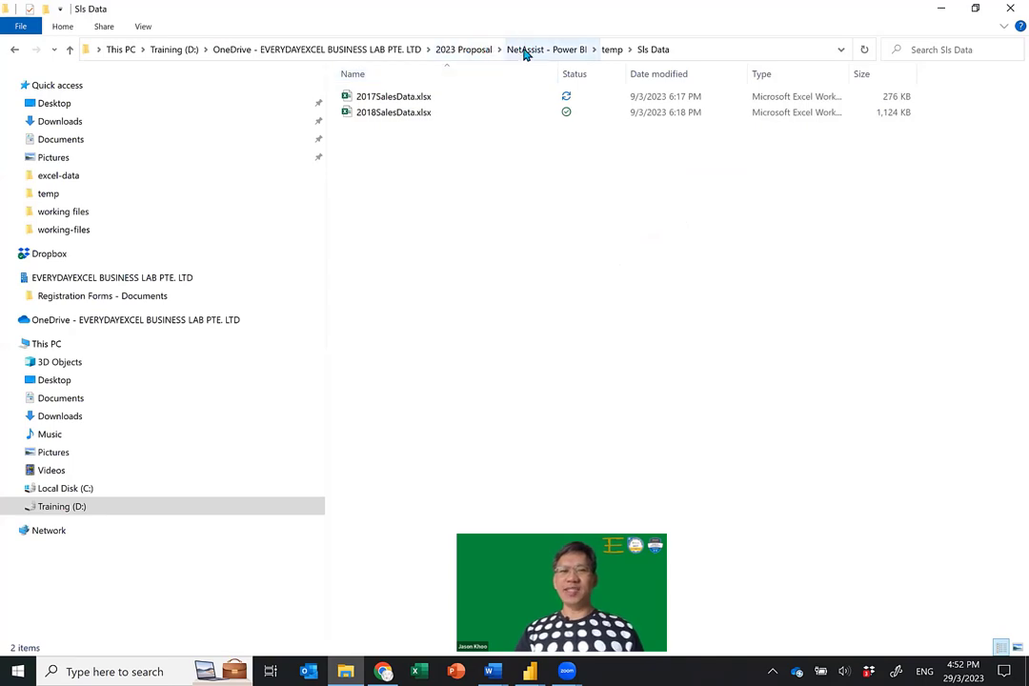
key("alt+Up")
key("alt+Up")
double_click(351, 207)
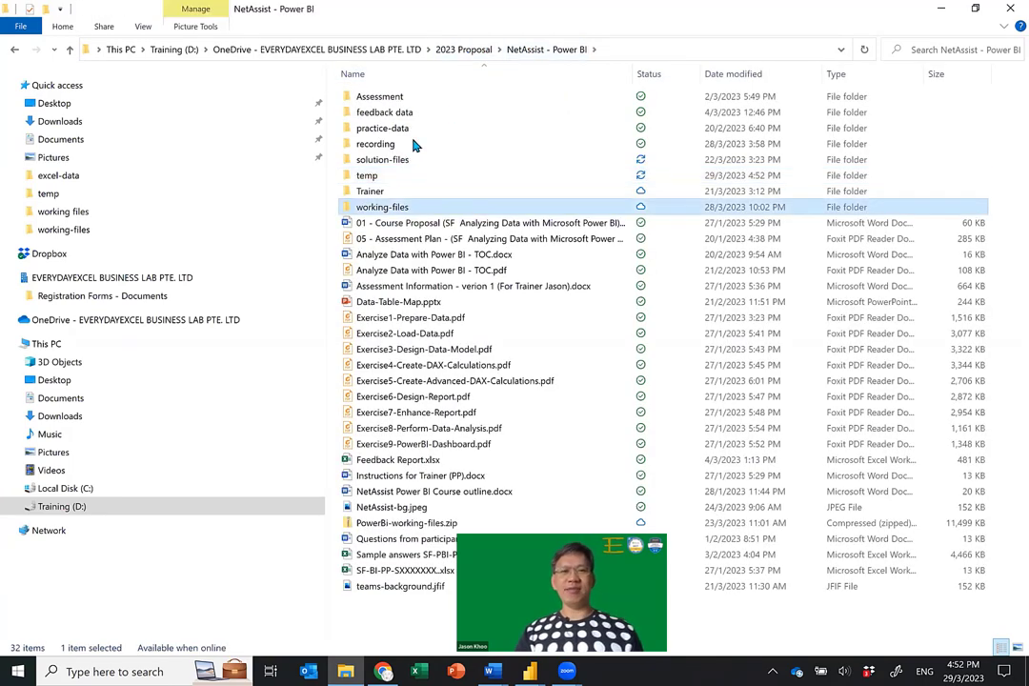
double_click(384, 134)
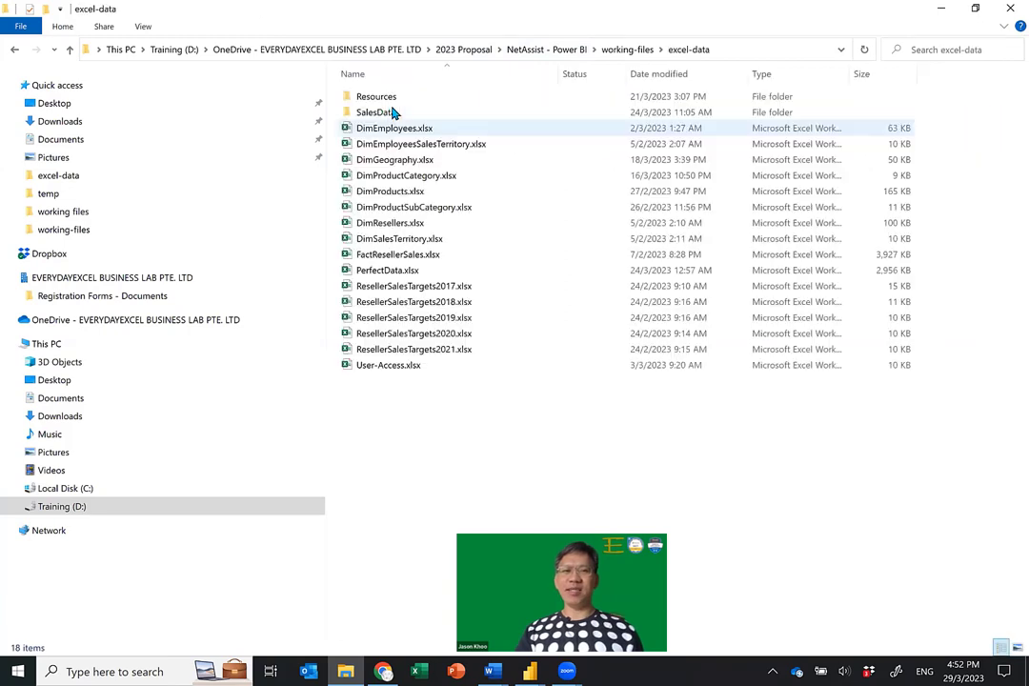
double_click(392, 112)
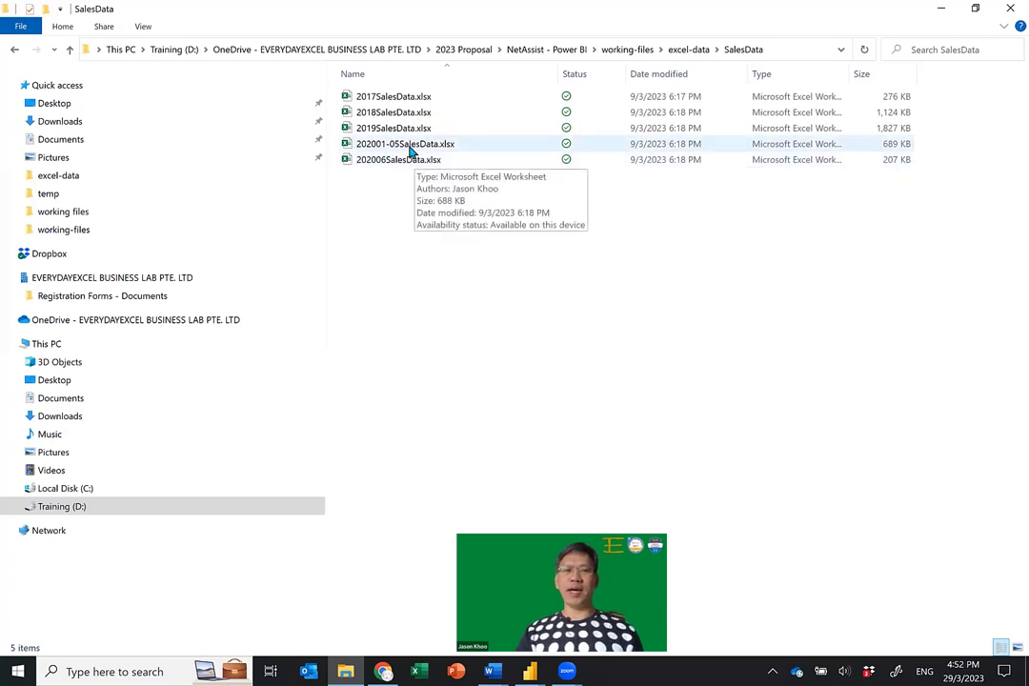
Open 2019SalesData.xlsx in Excel, examine its header rows and column layout, and close it
left_click(405, 132)
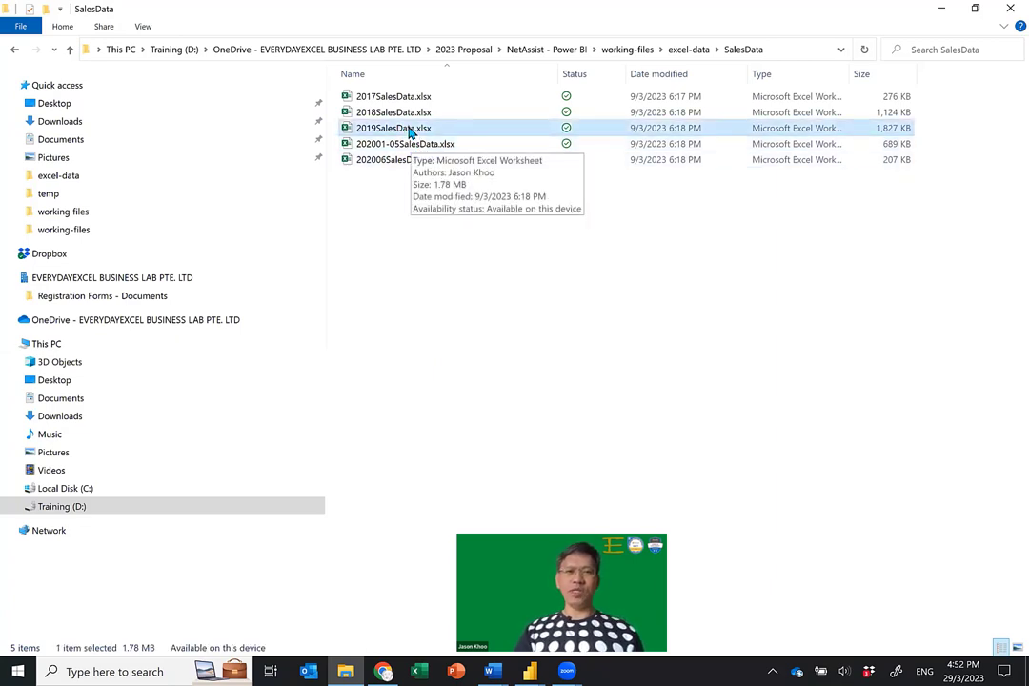
double_click(410, 131)
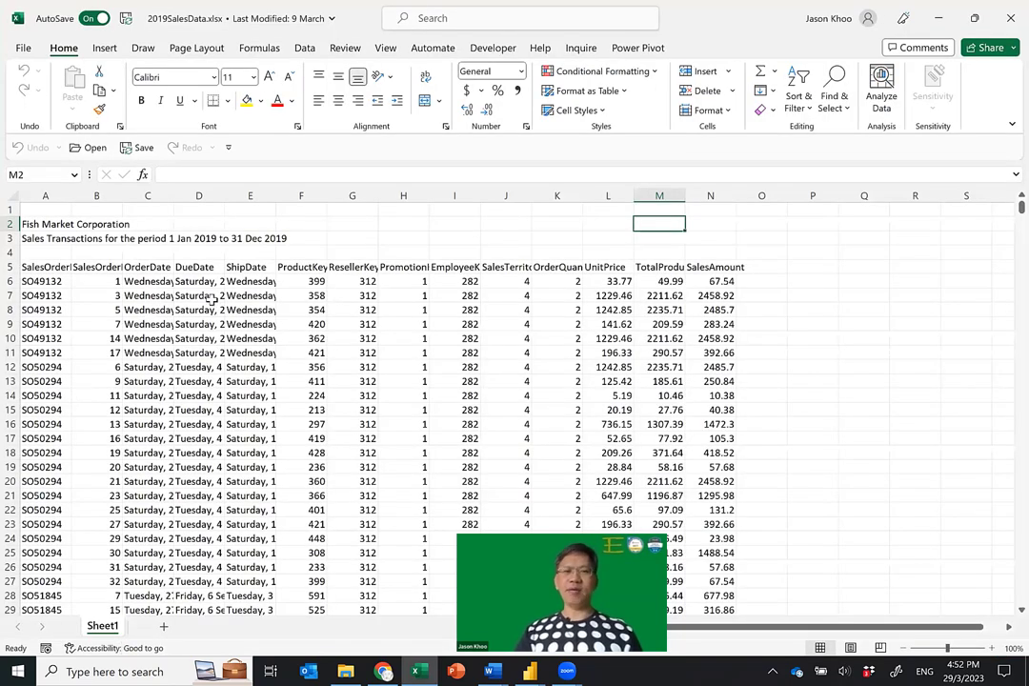
left_click(639, 244)
left_click(1009, 21)
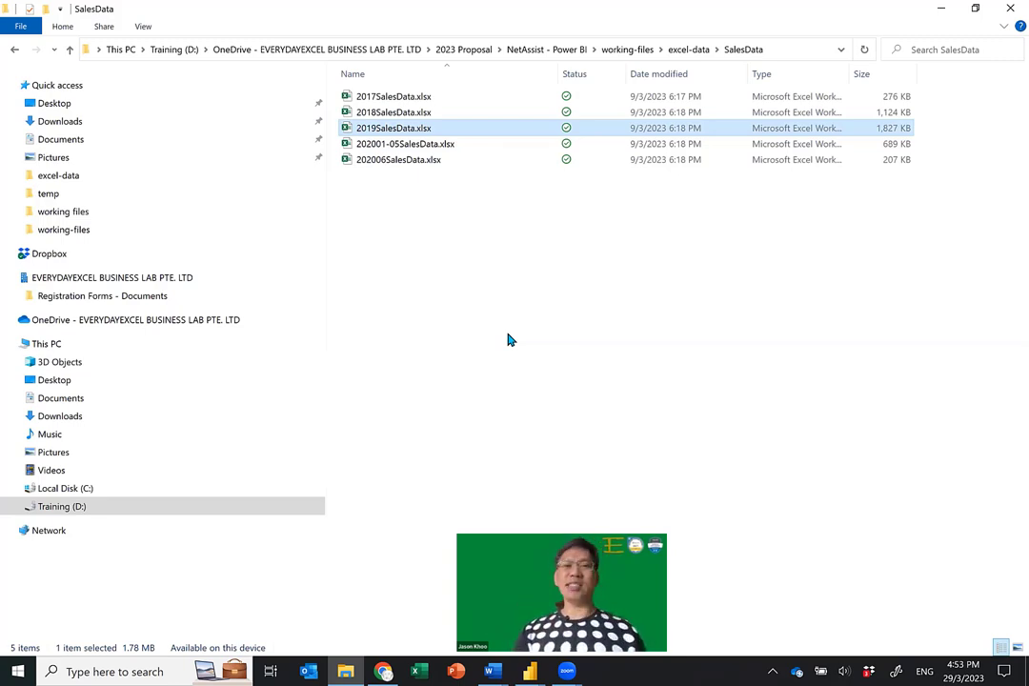
Copy 2019SalesData.xlsx and 202001-05SalesData.xlsx into the Sls Data folder under temp, and switch back to Power BI Desktop
left_click(415, 146, "ctrl")
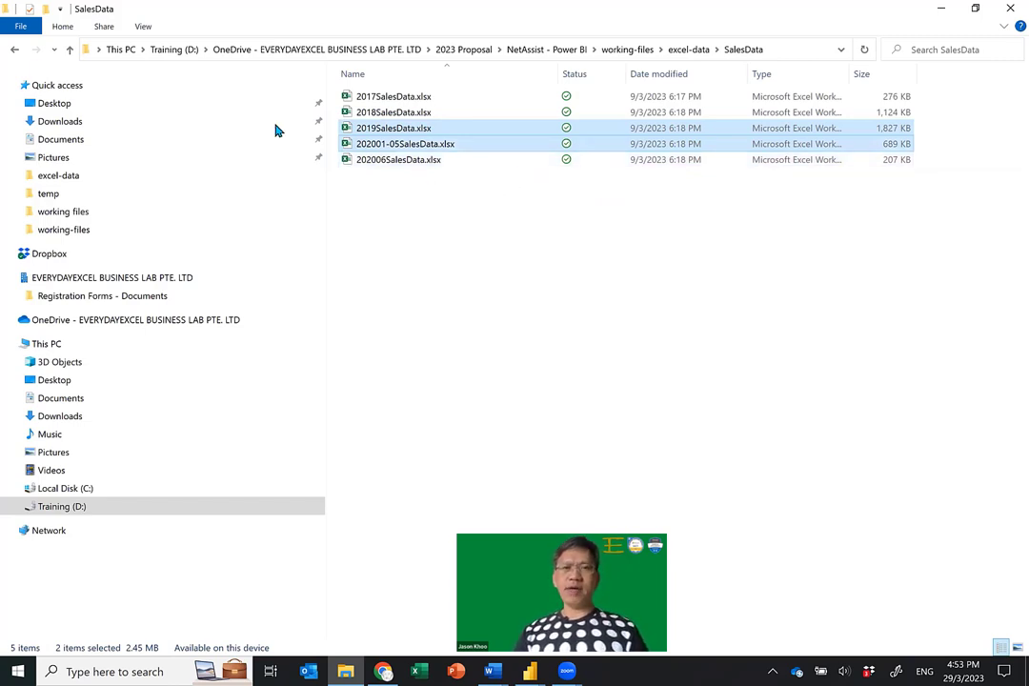
left_click(15, 51)
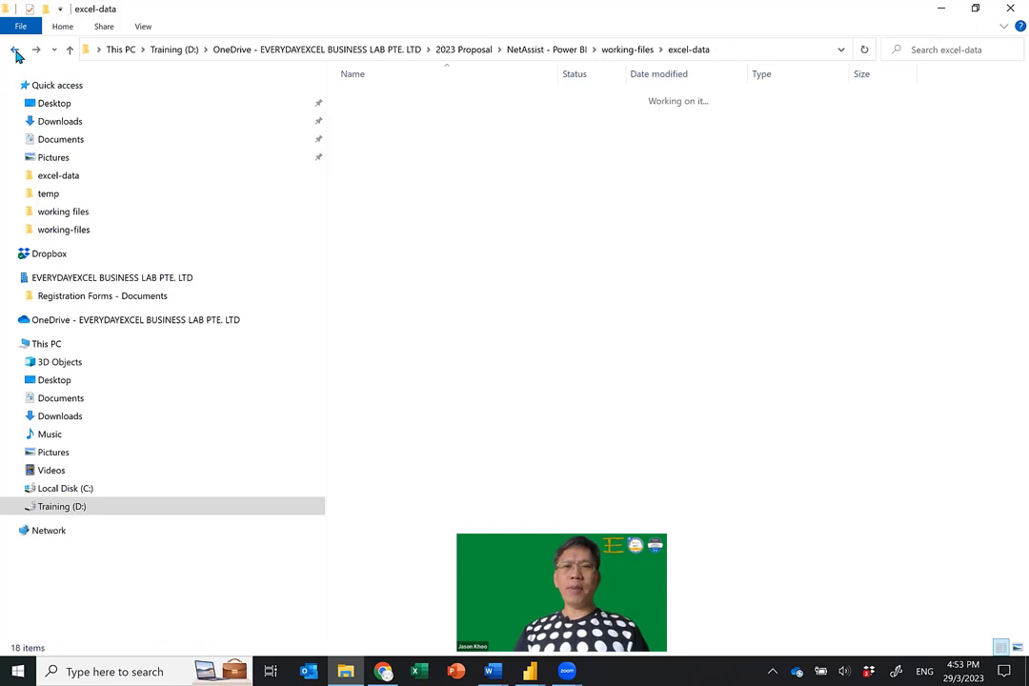
left_click(14, 51)
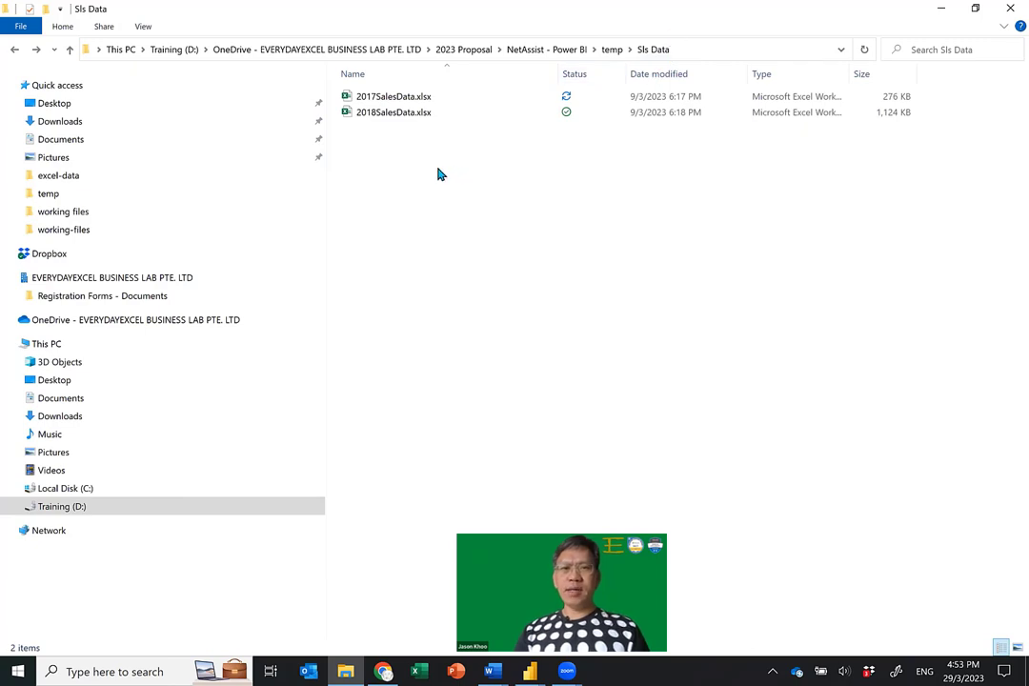
key("ctrl+v")
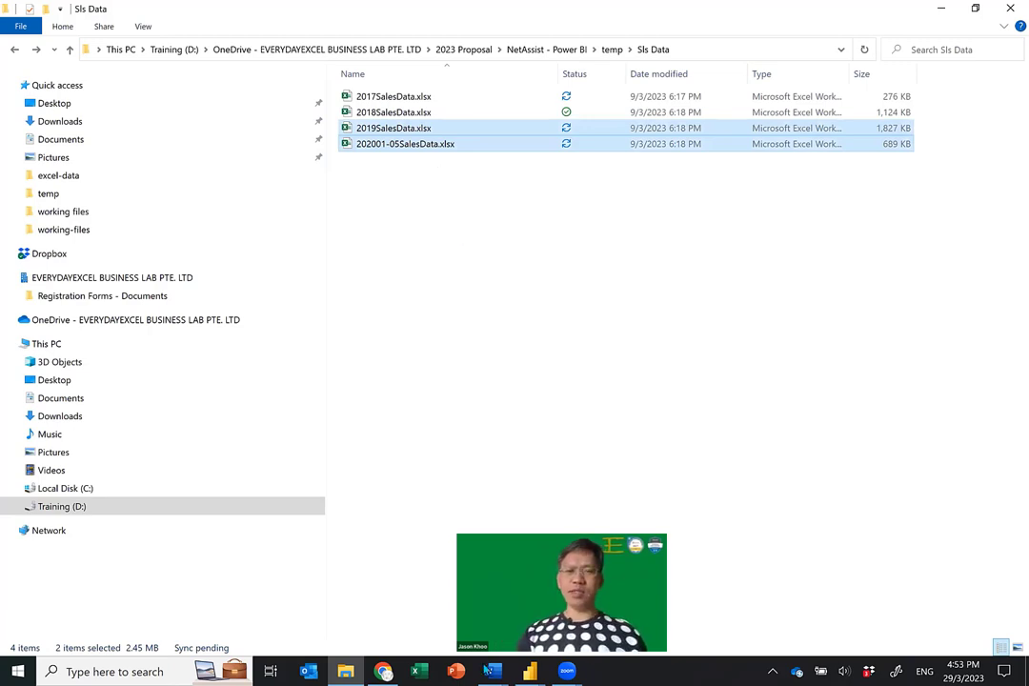
left_click(540, 671)
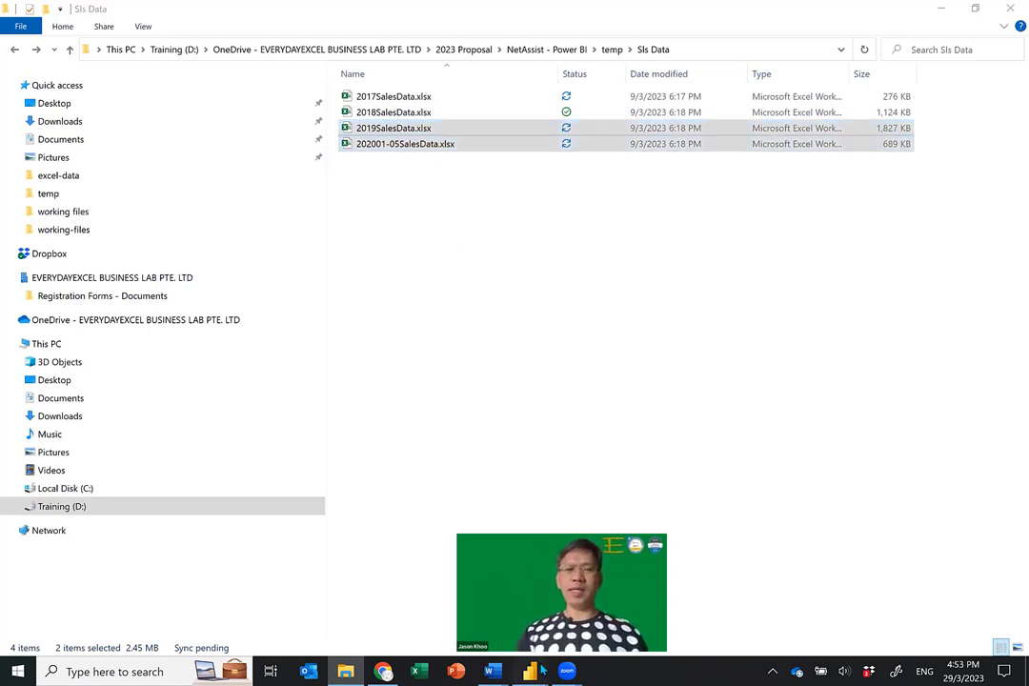
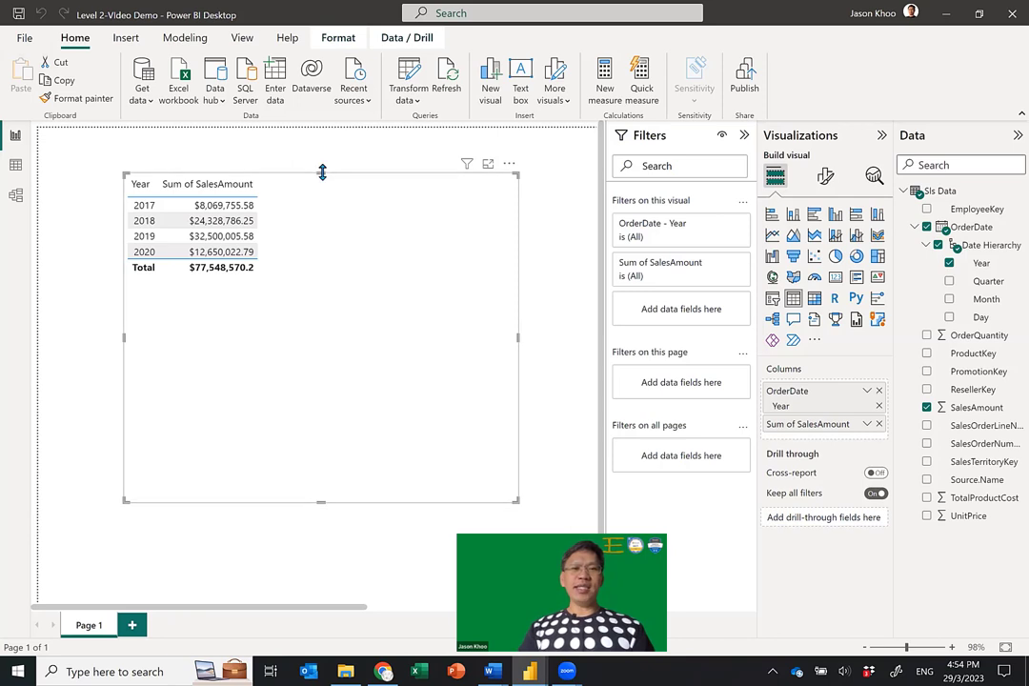
Shorten the table visual from its upper edge to free space above it, and deselect it
left_click_drag(322, 171, 334, 355)
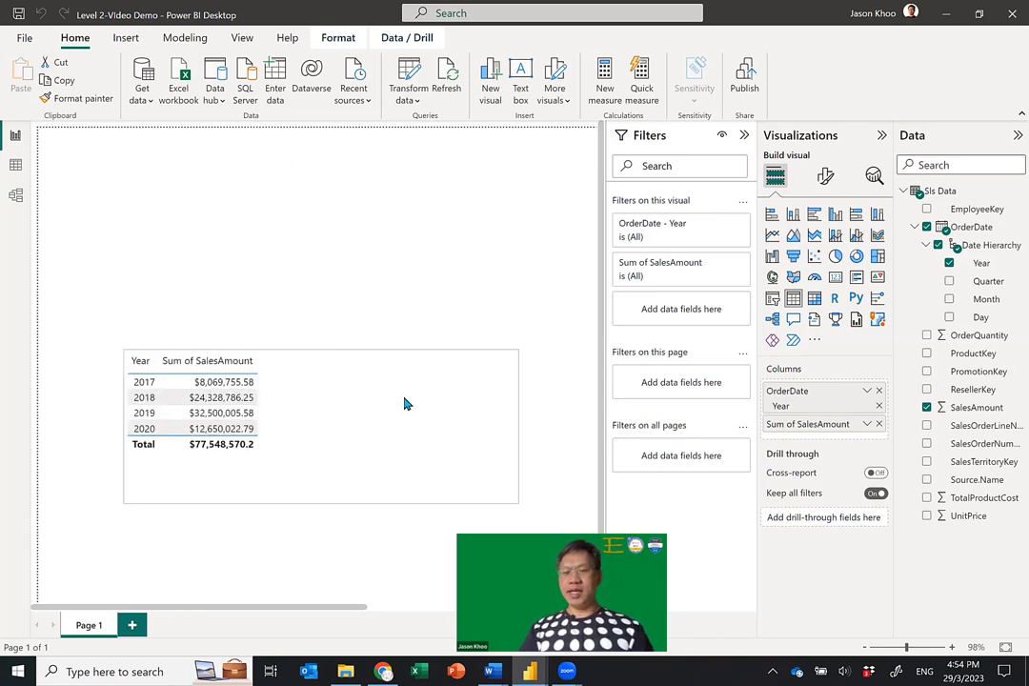
left_click(863, 647)
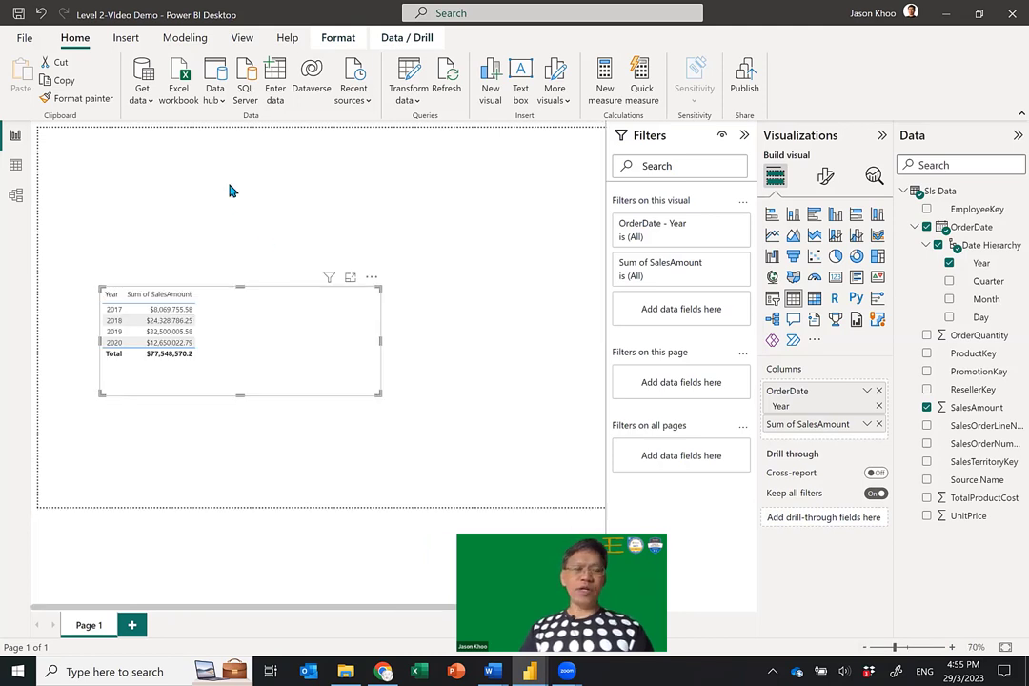
left_click(238, 221)
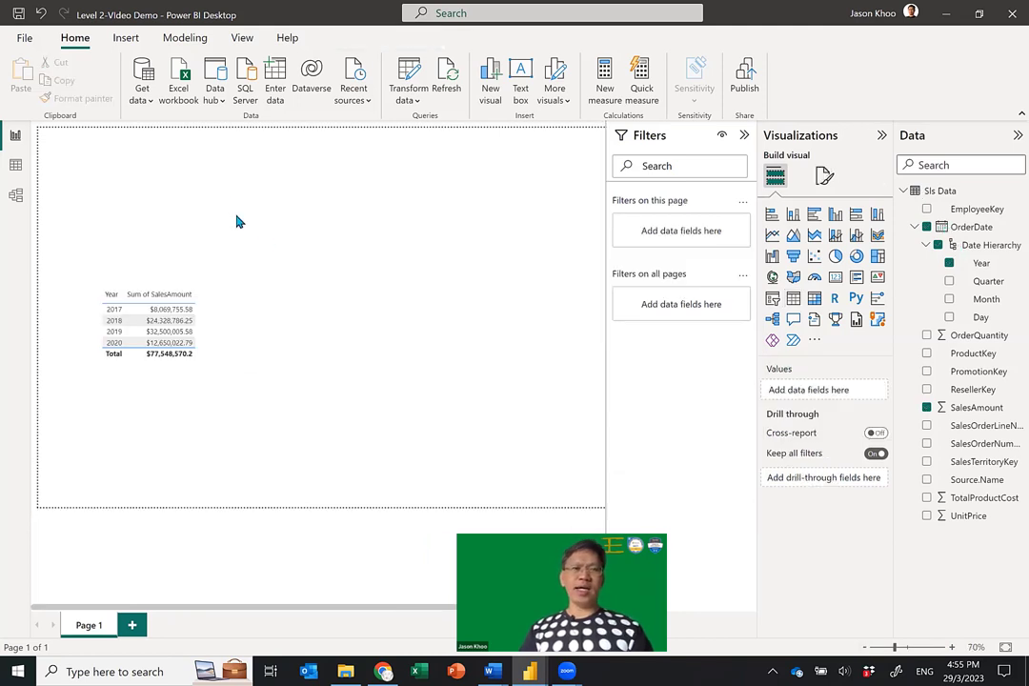
Insert a text box, move it to the upper corner of the report page and widen it to the full page width
left_click(522, 91)
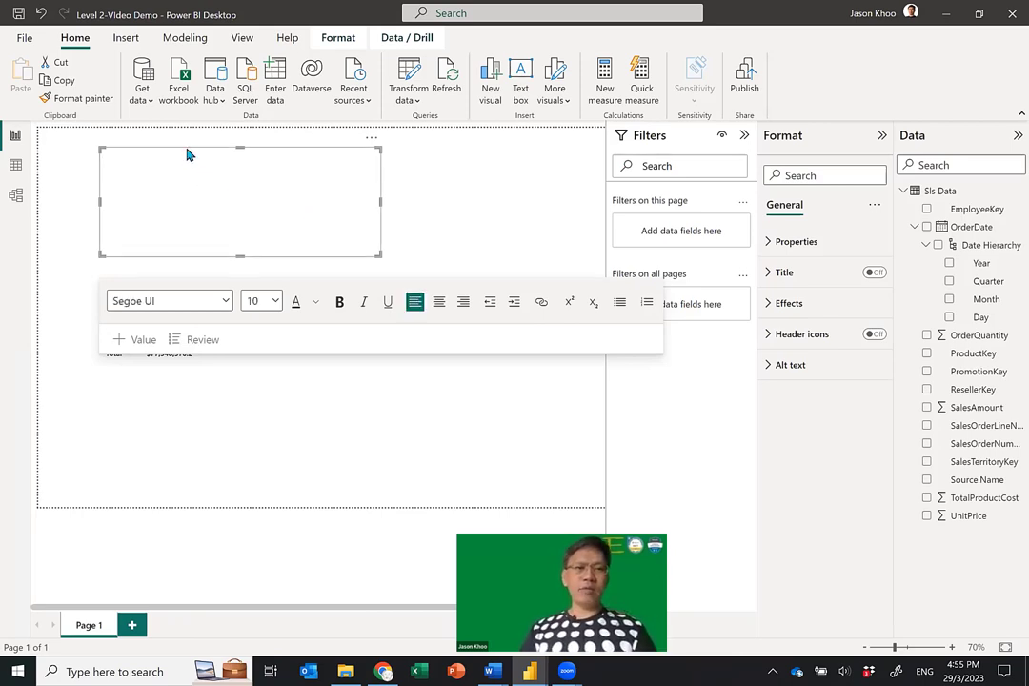
left_click(121, 135)
left_click(319, 181)
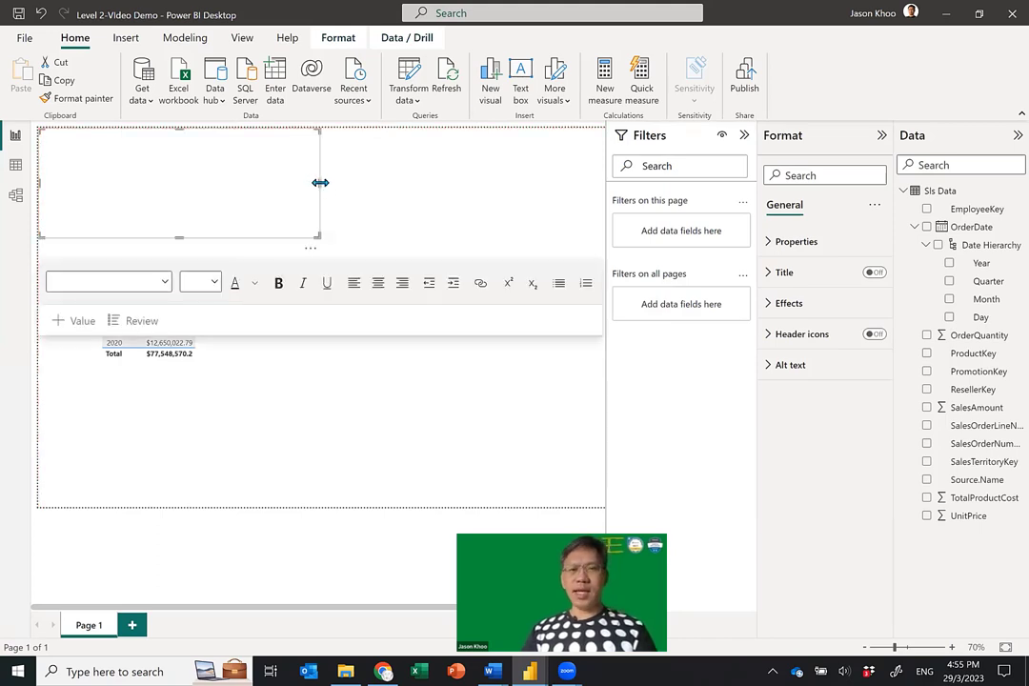
left_click_drag(320, 181, 604, 190)
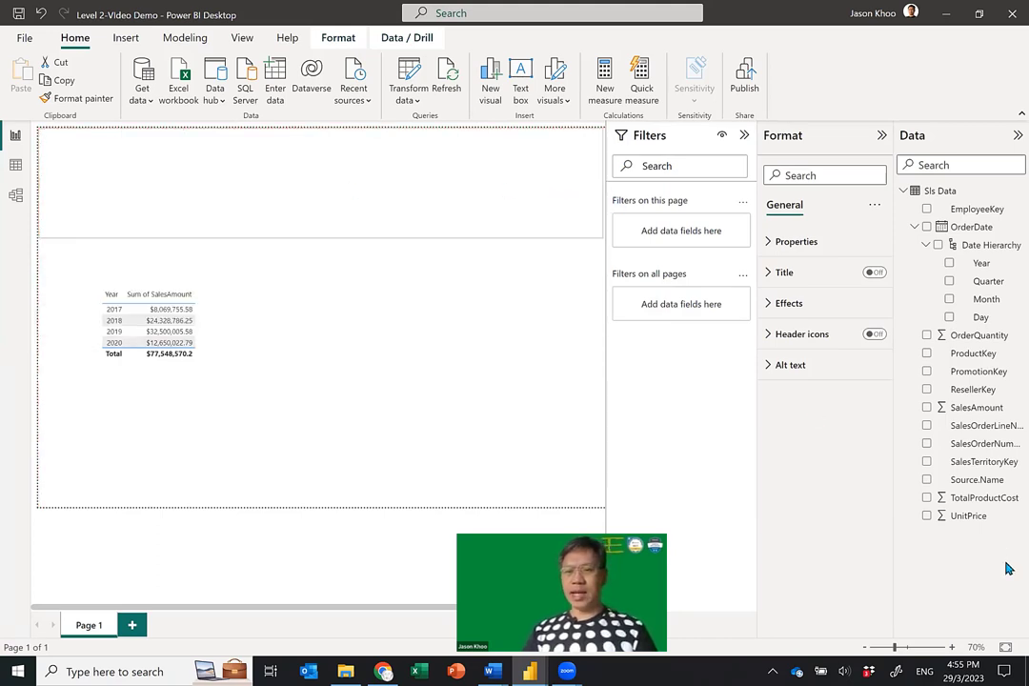
left_click(1005, 648)
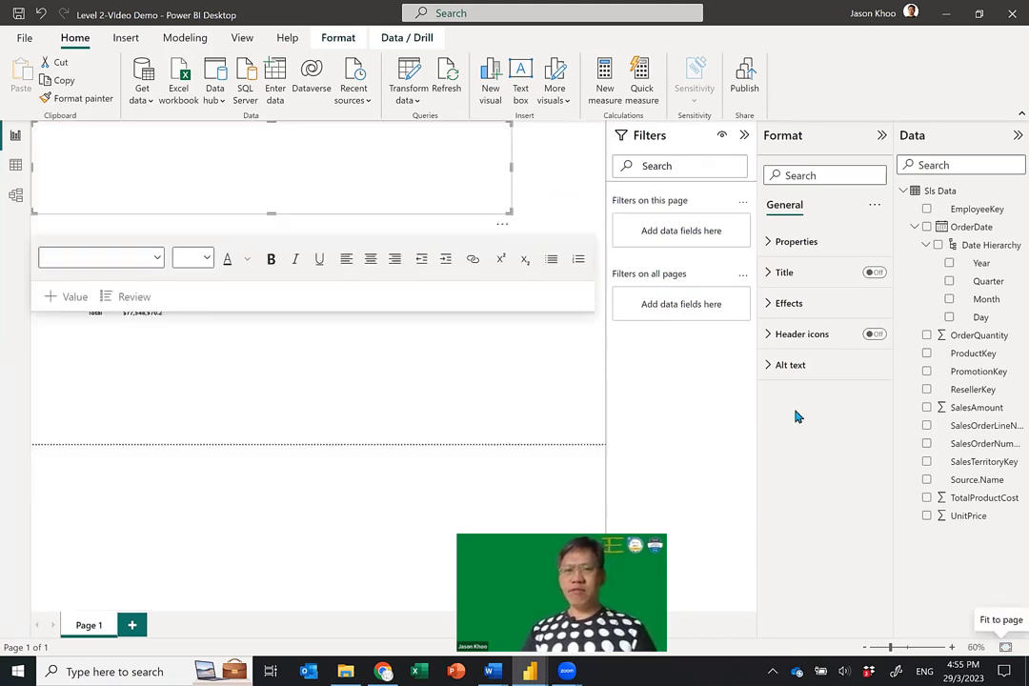
left_click_drag(511, 168, 605, 166)
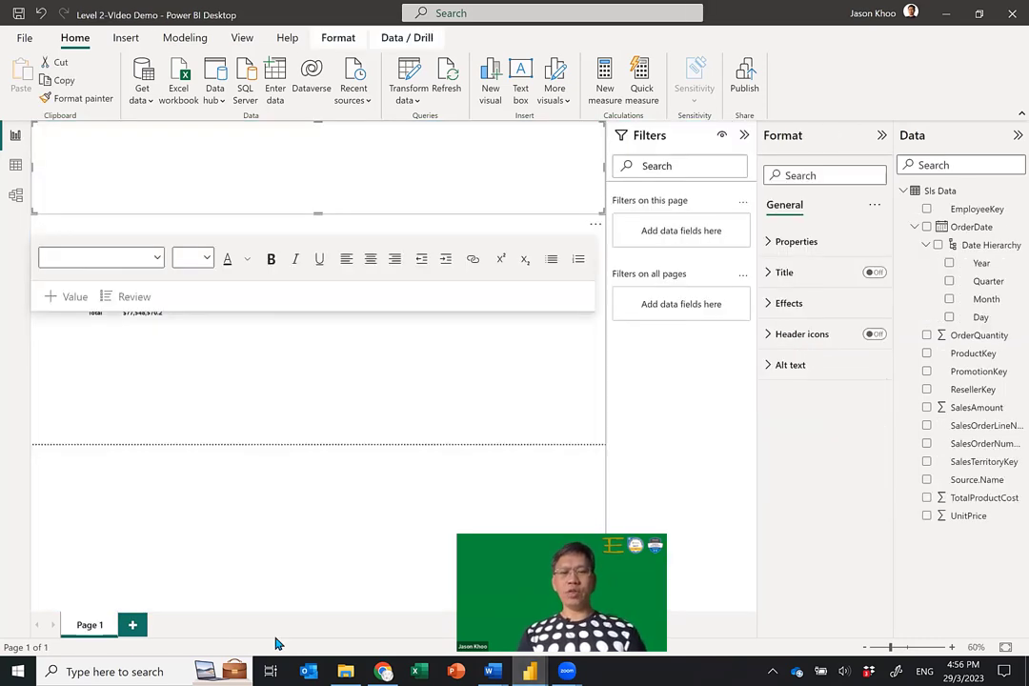
Rename the report page Page 1 as Location
type("Location")
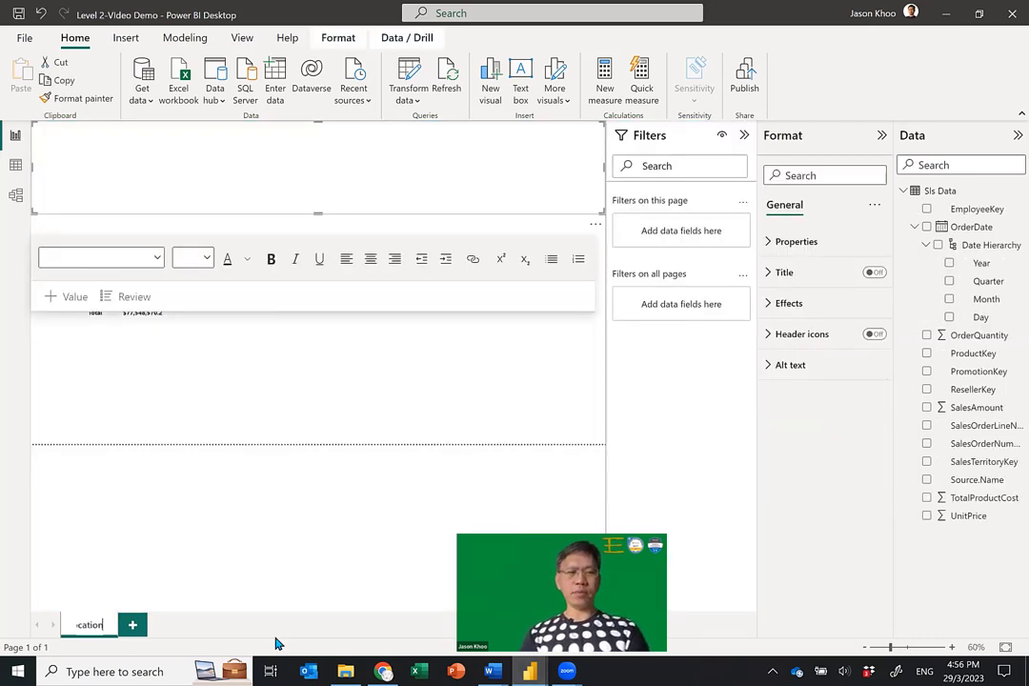
key("Return")
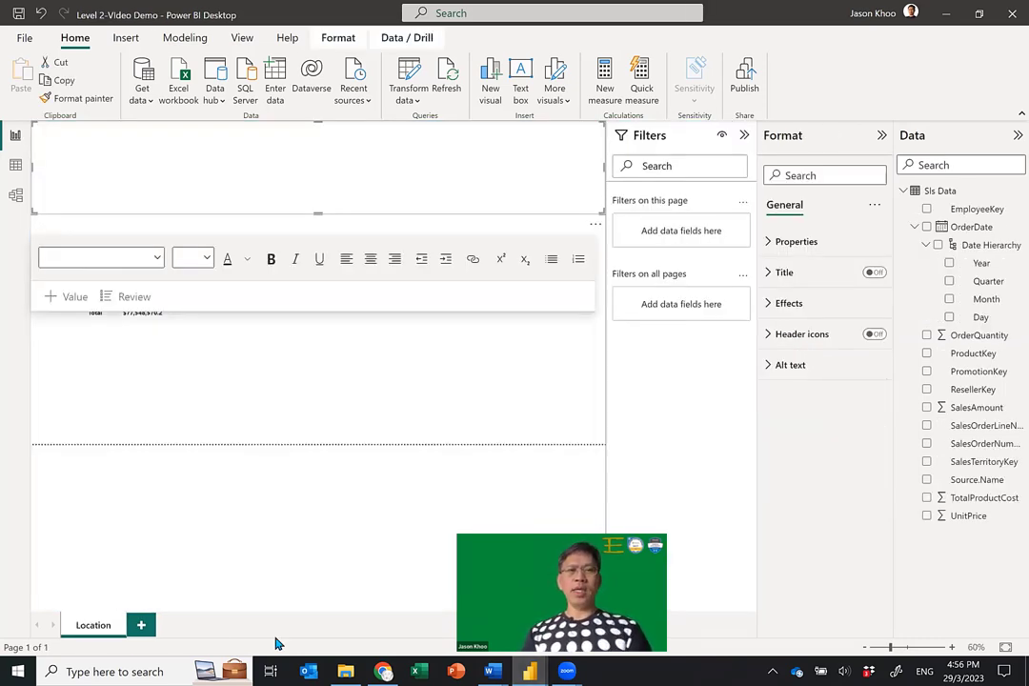
Enter the heading Monthly Sales Report by Region in the text box
left_click(324, 181)
type("Month")
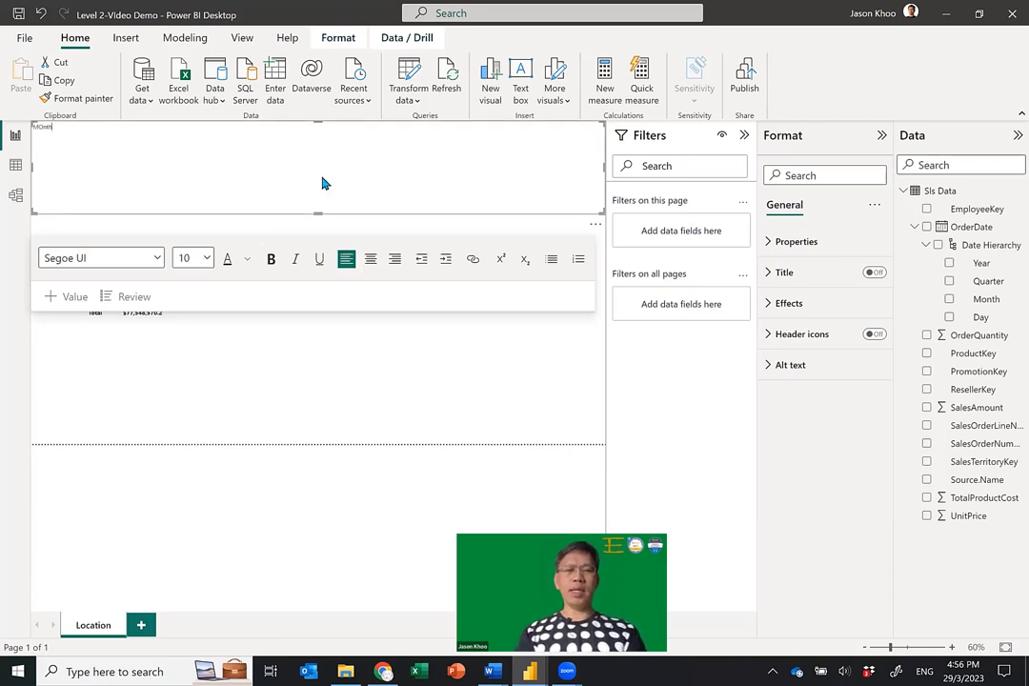
type("ly Sales")
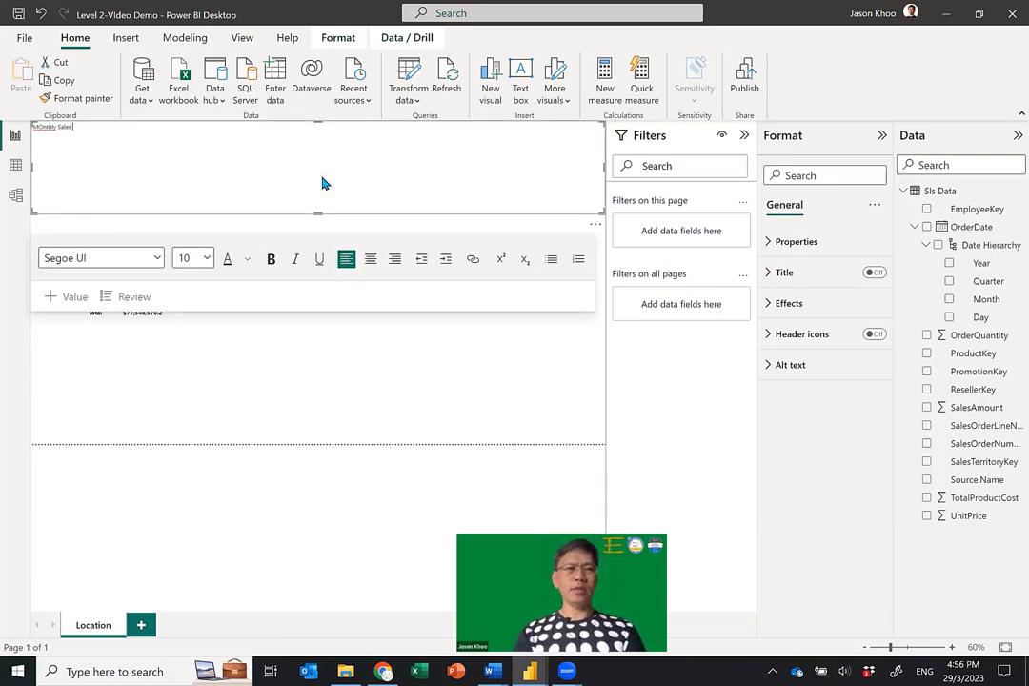
type(" Report by")
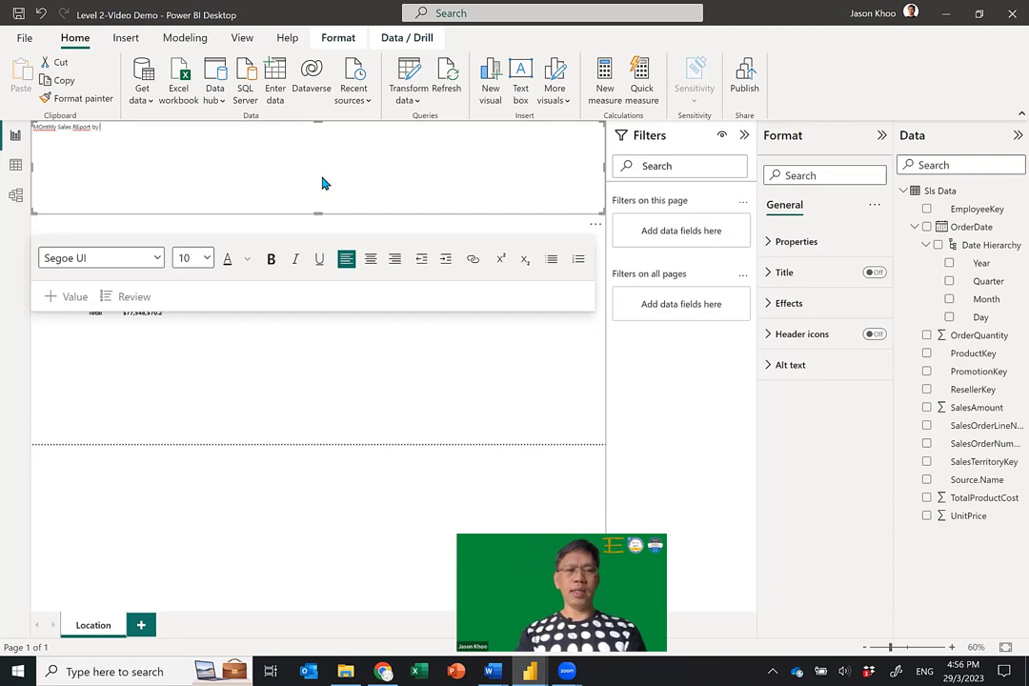
type(" Resion")
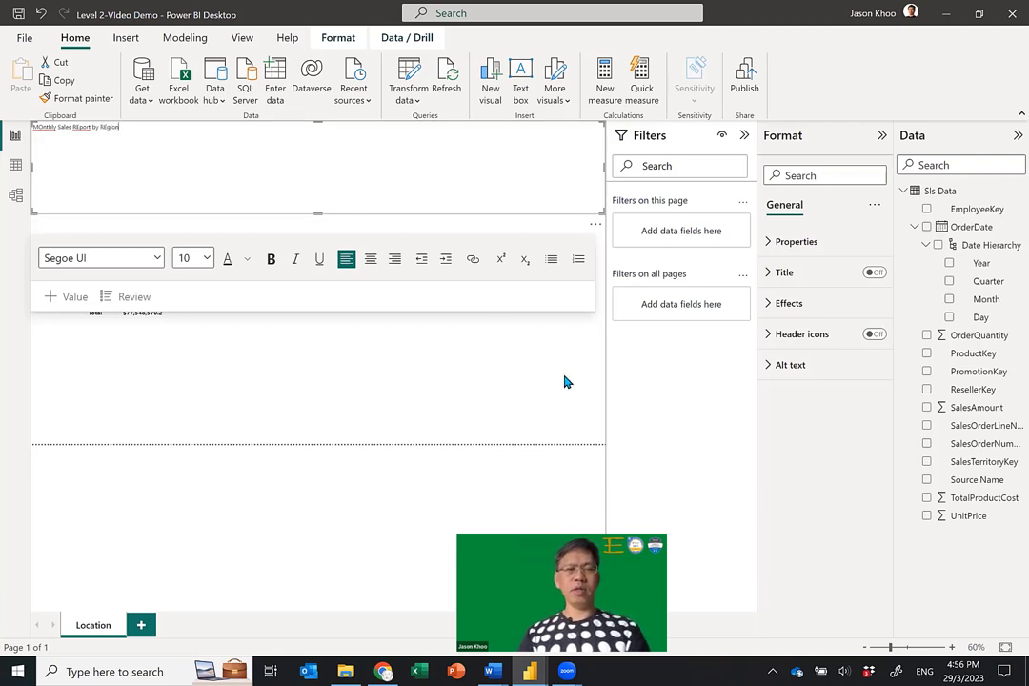
Correct the stray second capital letters in the heading words Monthly, Report and Region to lowercase
left_click(908, 647)
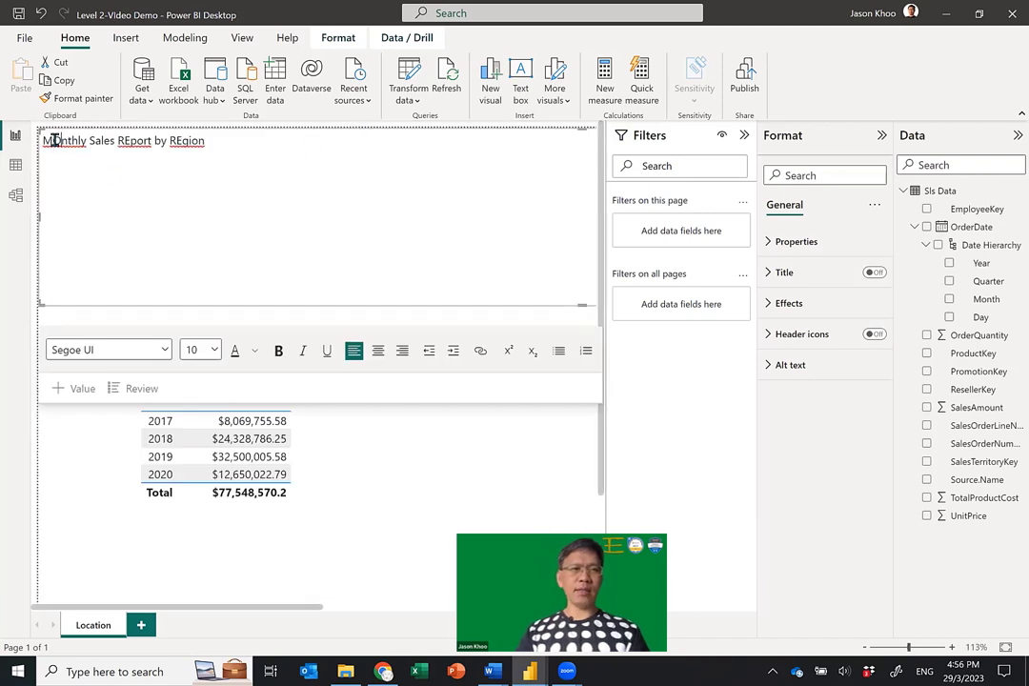
left_click_drag(49, 140, 60, 140)
type("o")
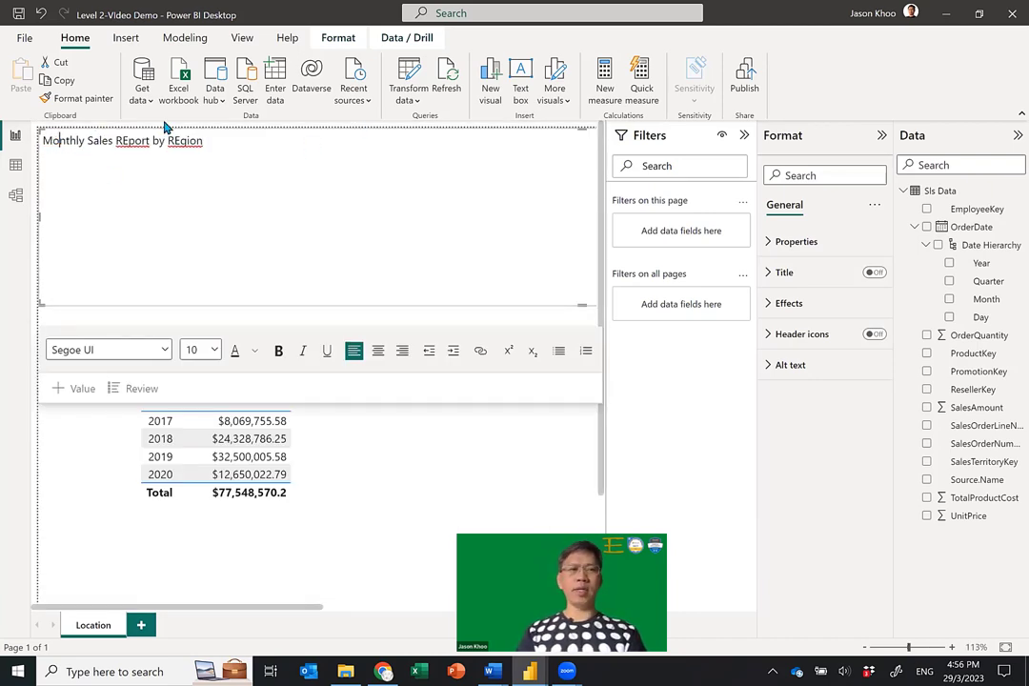
type("e")
left_click_drag(122, 140, 179, 140)
type("e")
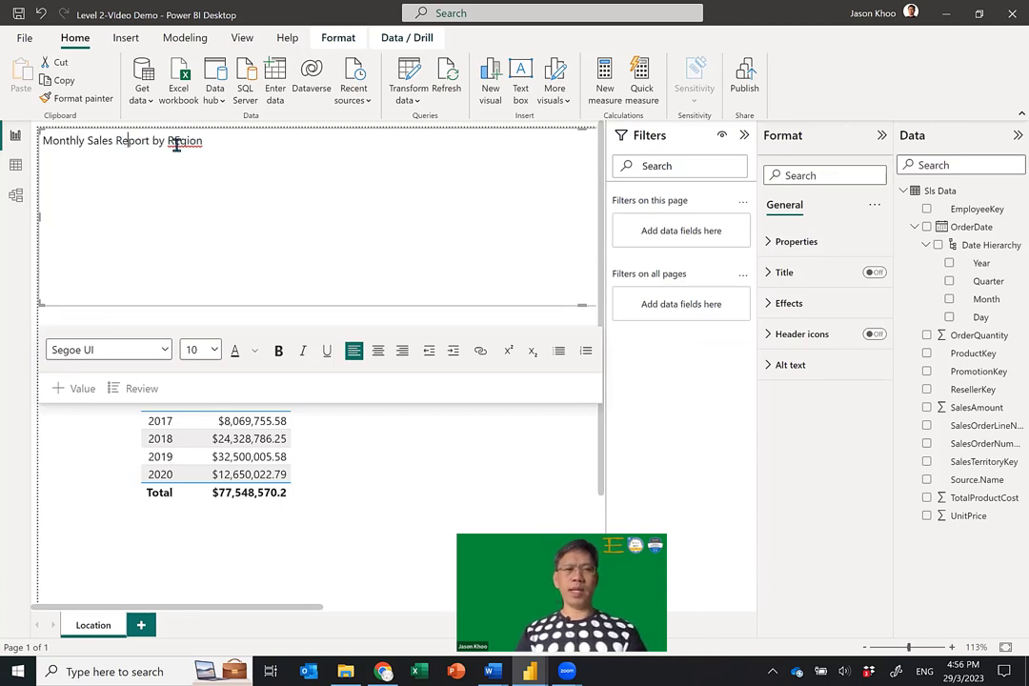
type("e")
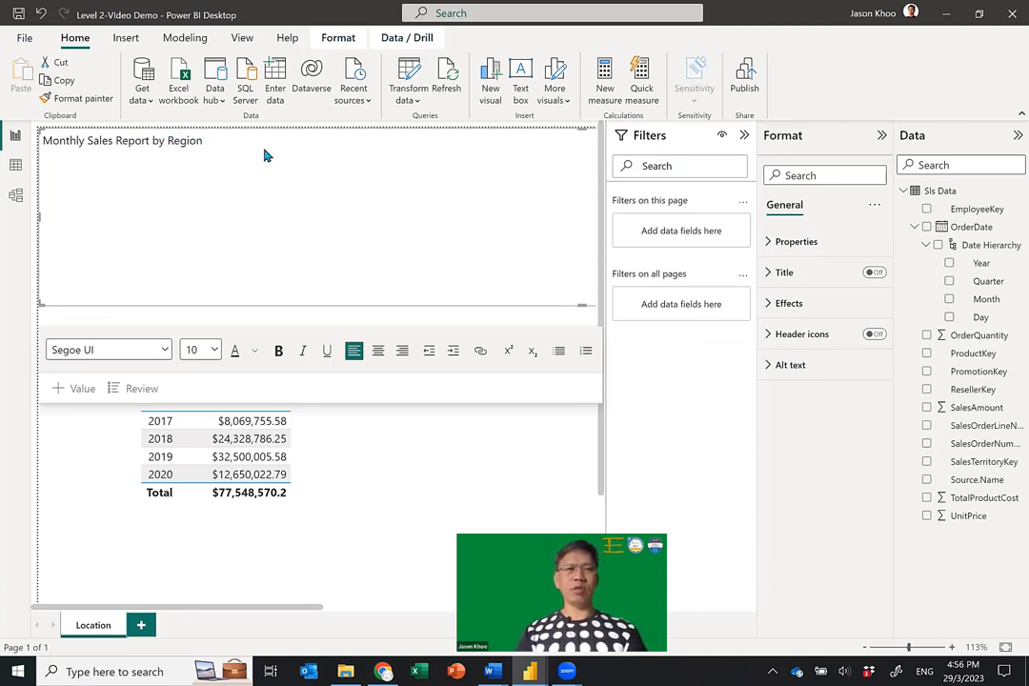
Set the font size of the whole heading text to 28
left_click_drag(264, 140, 52, 169)
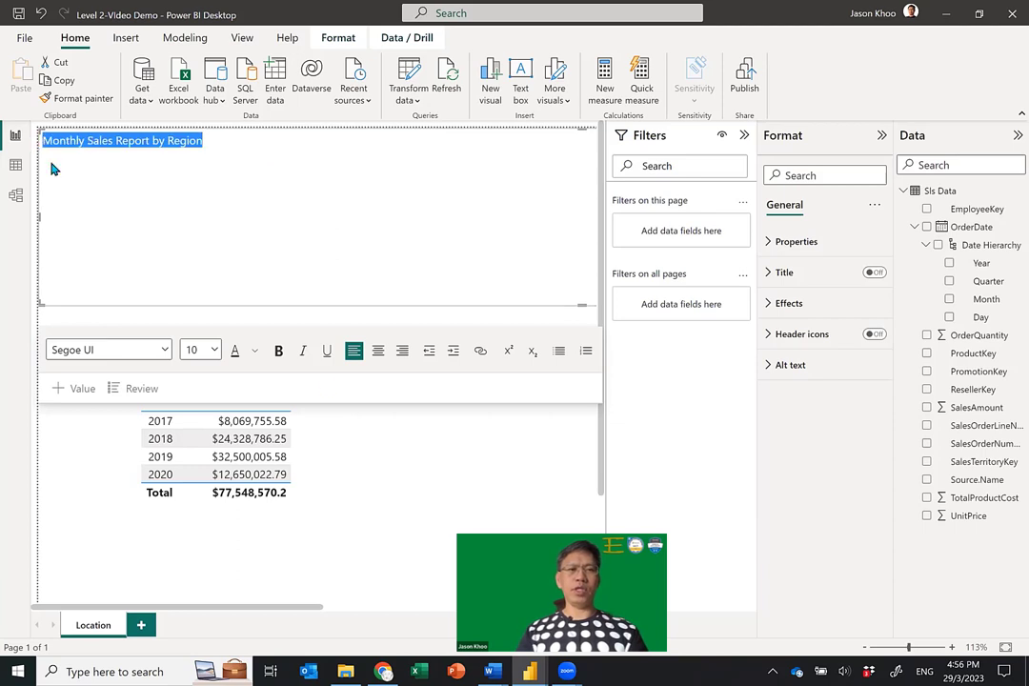
left_click(215, 350)
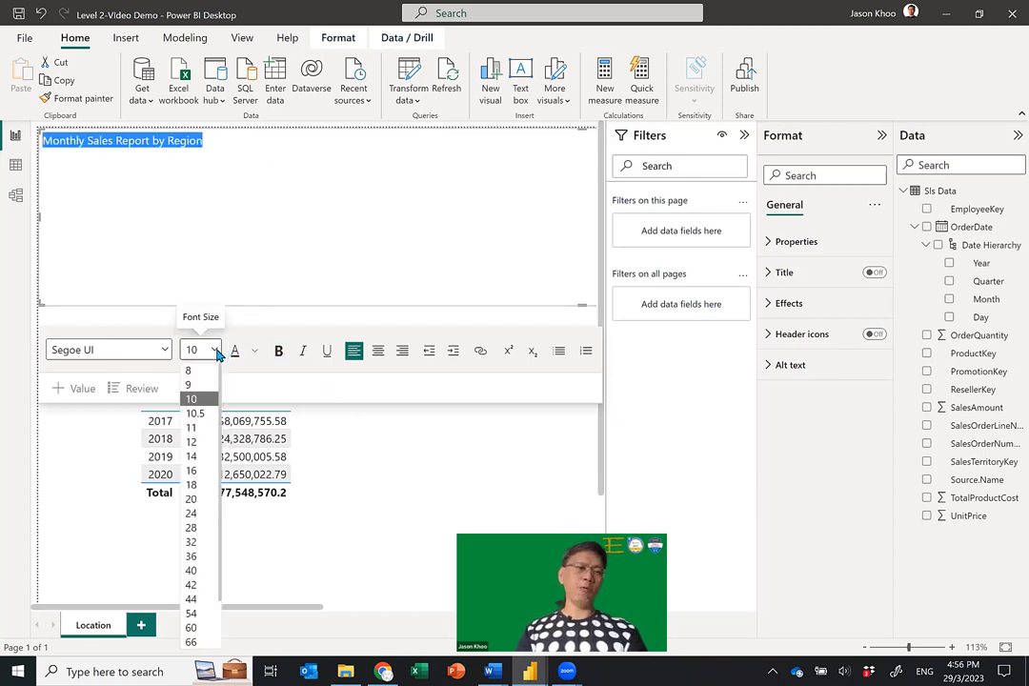
left_click(192, 527)
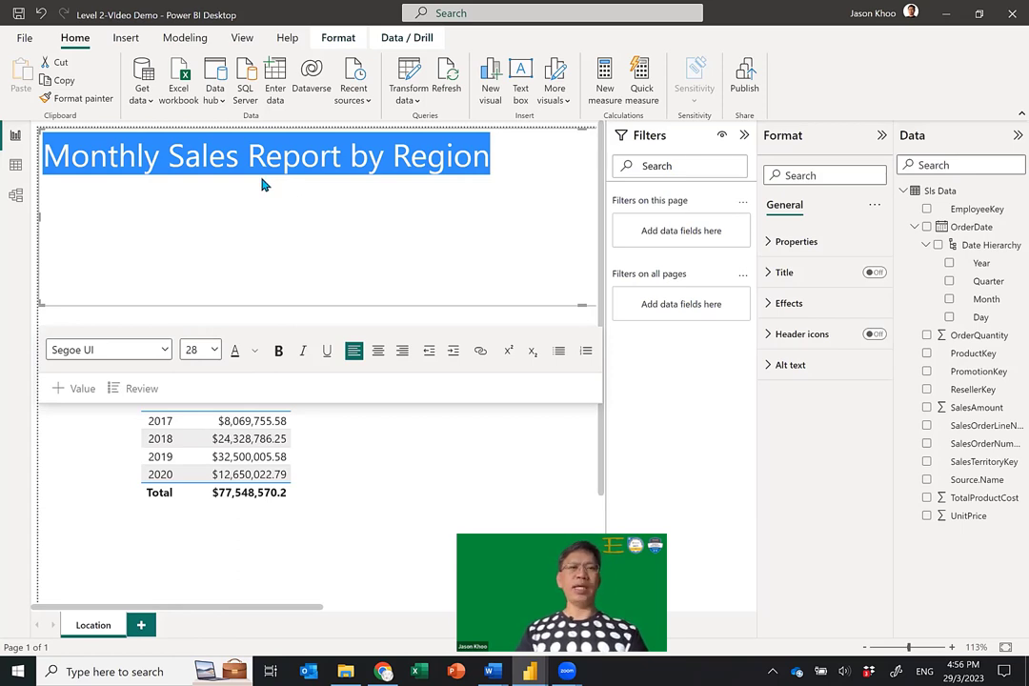
left_click(255, 352)
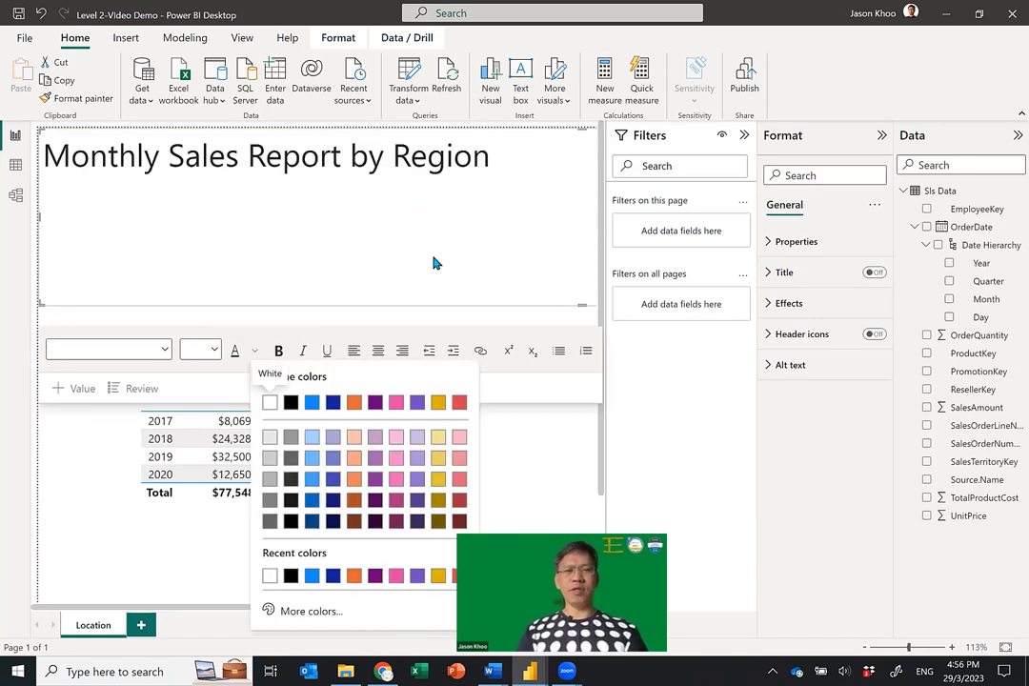
left_click(695, 261)
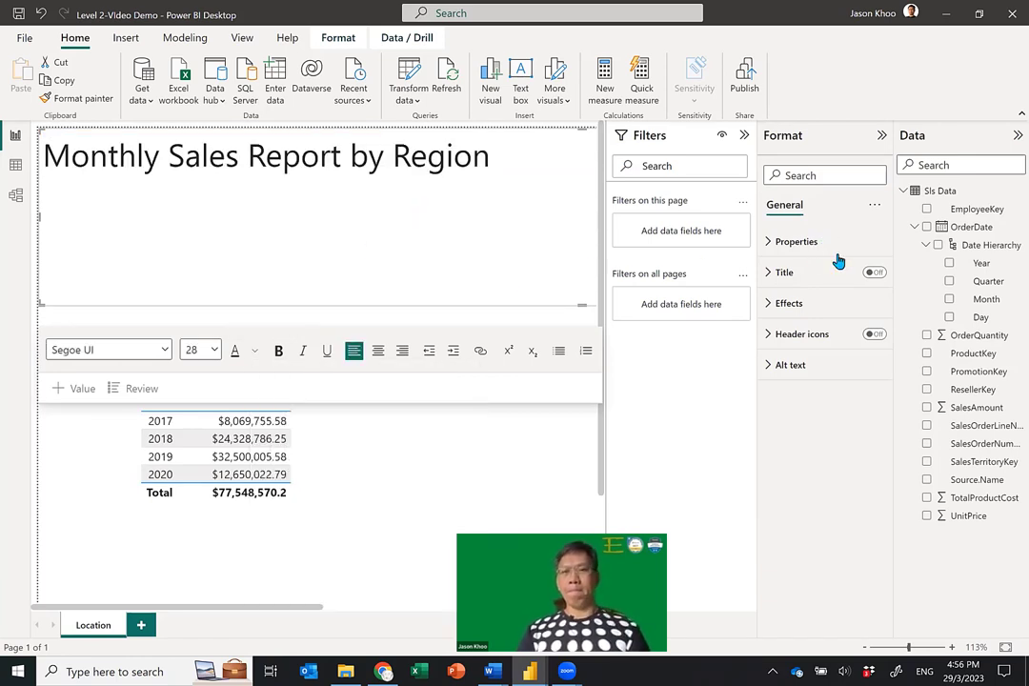
Fill the heading text box's background with the dark gold theme colour
left_click(789, 303)
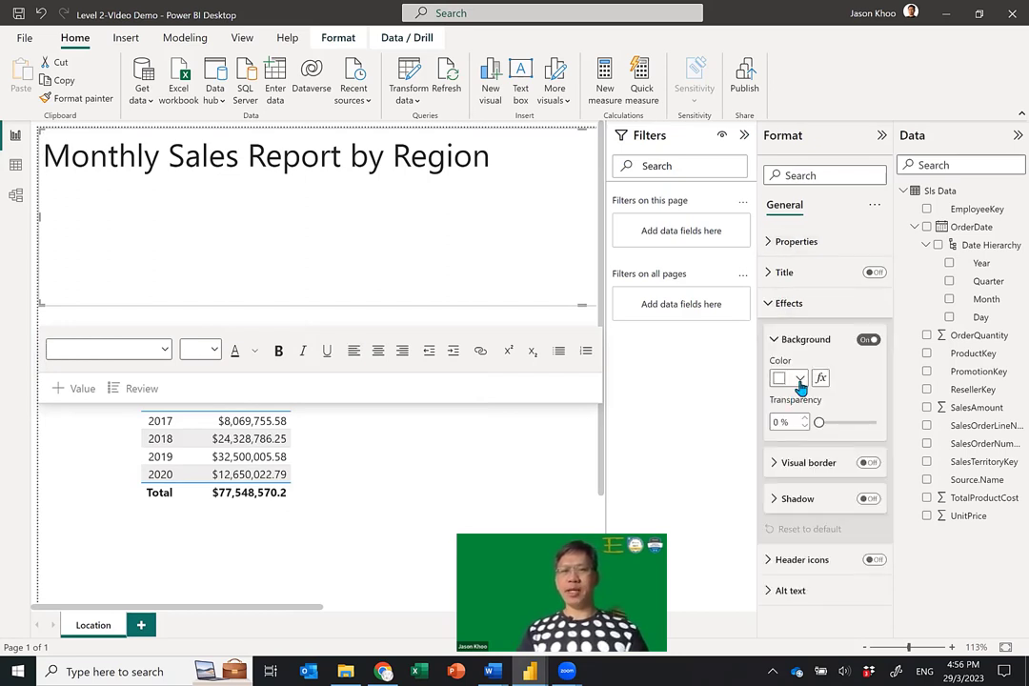
left_click(798, 379)
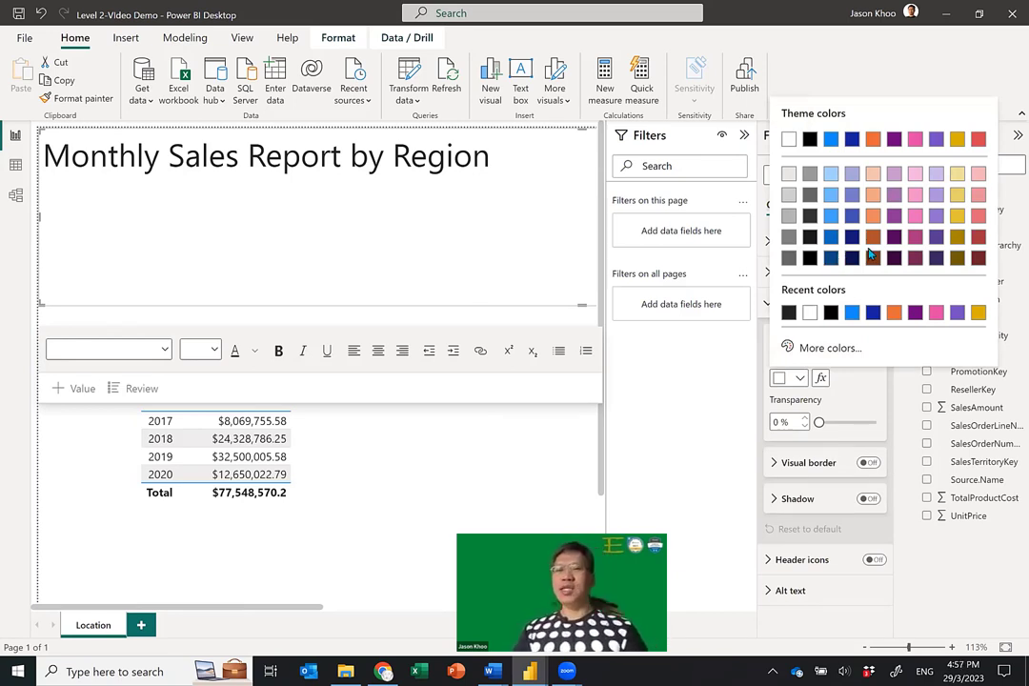
left_click(959, 238)
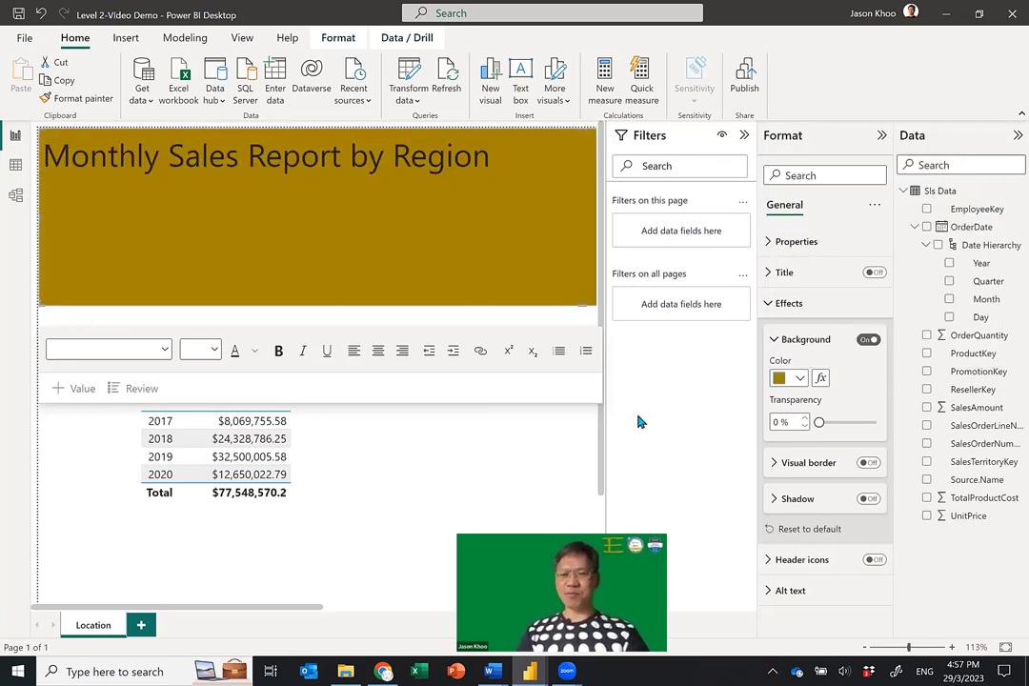
Centre the heading across the text box and make its whole text bold
left_click(531, 350)
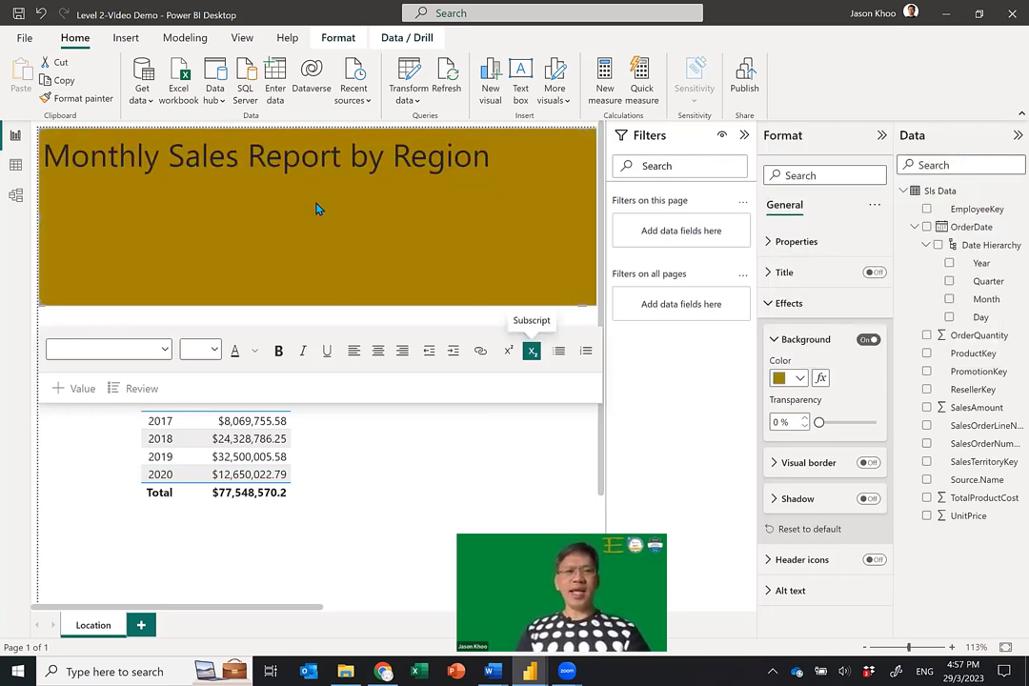
scroll(373, 269, "down", 5)
left_click(373, 270)
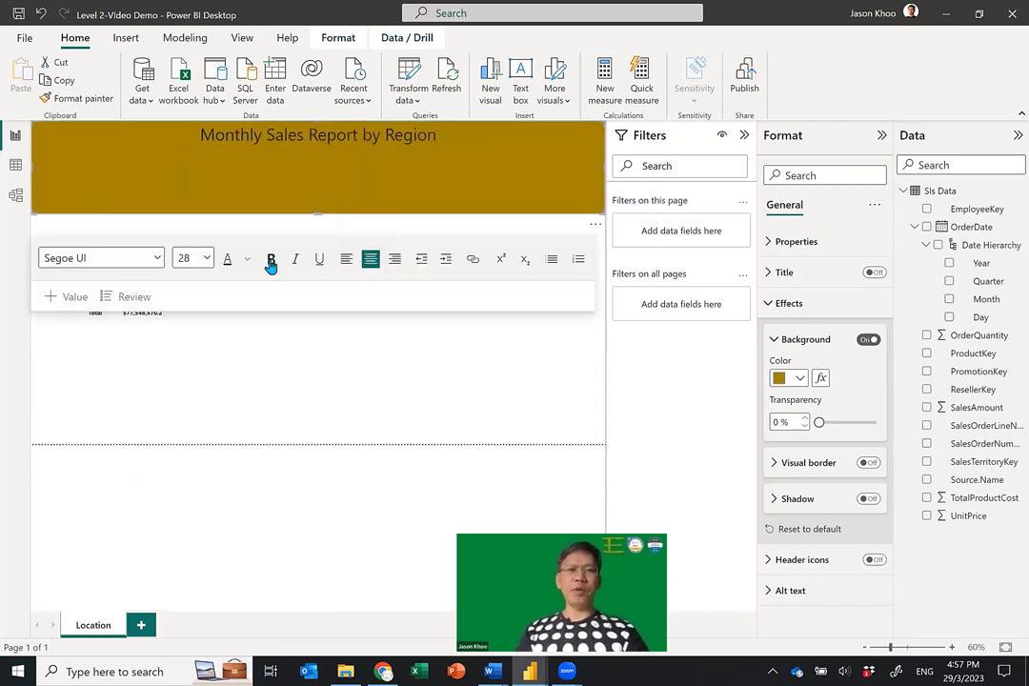
left_click(271, 258)
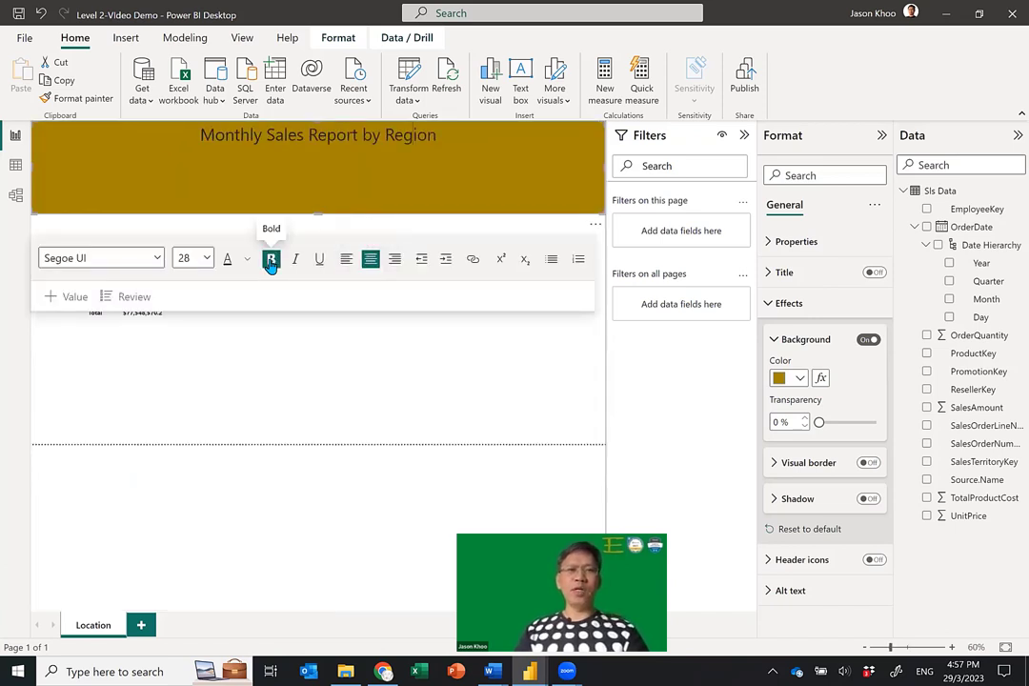
triple_click(276, 135)
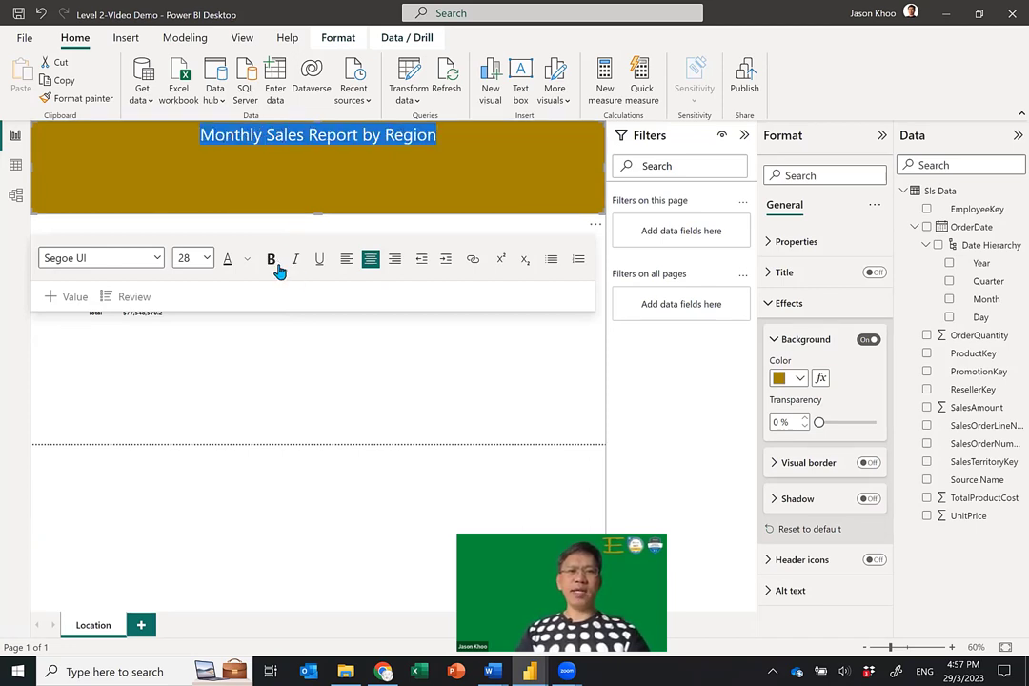
left_click(273, 263)
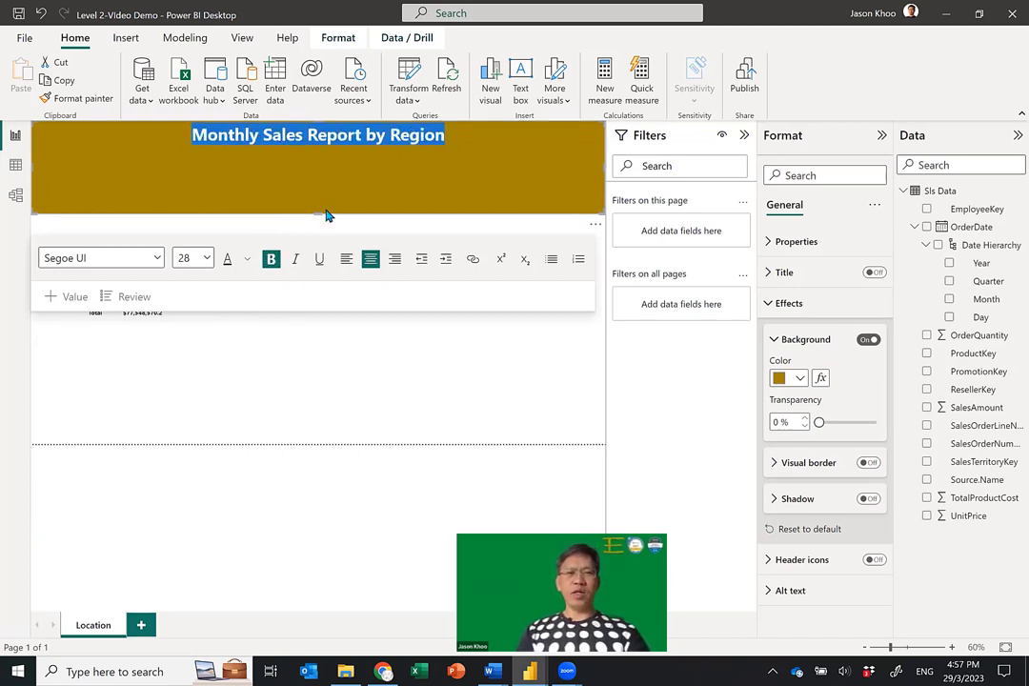
Shorten the heading text box to a narrow banner around its text and set the font colour to white
left_click_drag(318, 213, 320, 157)
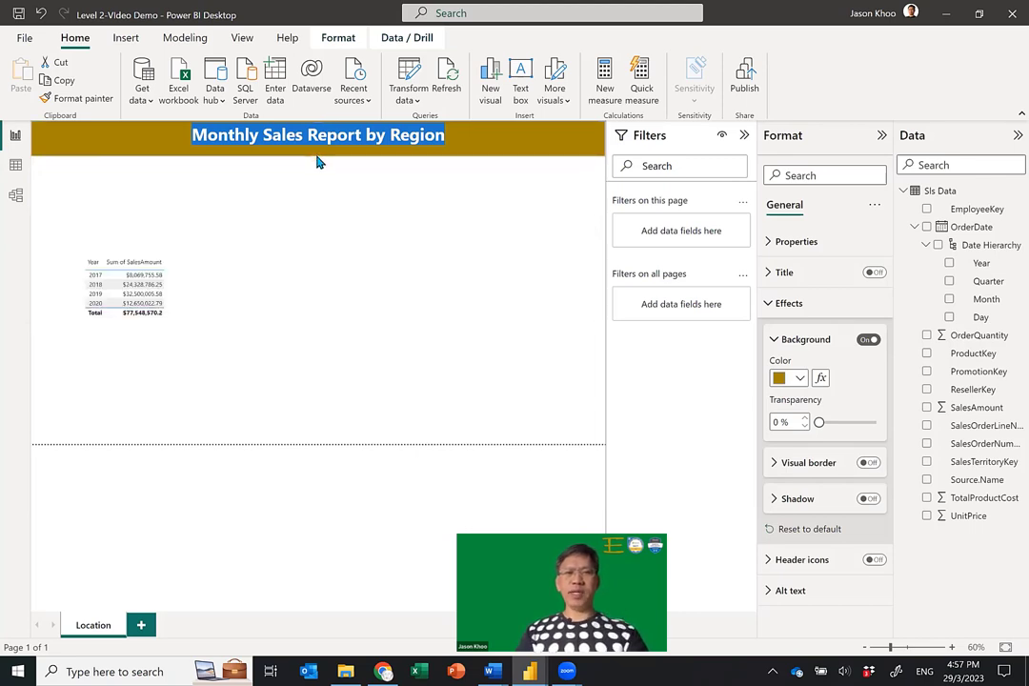
left_click(374, 295)
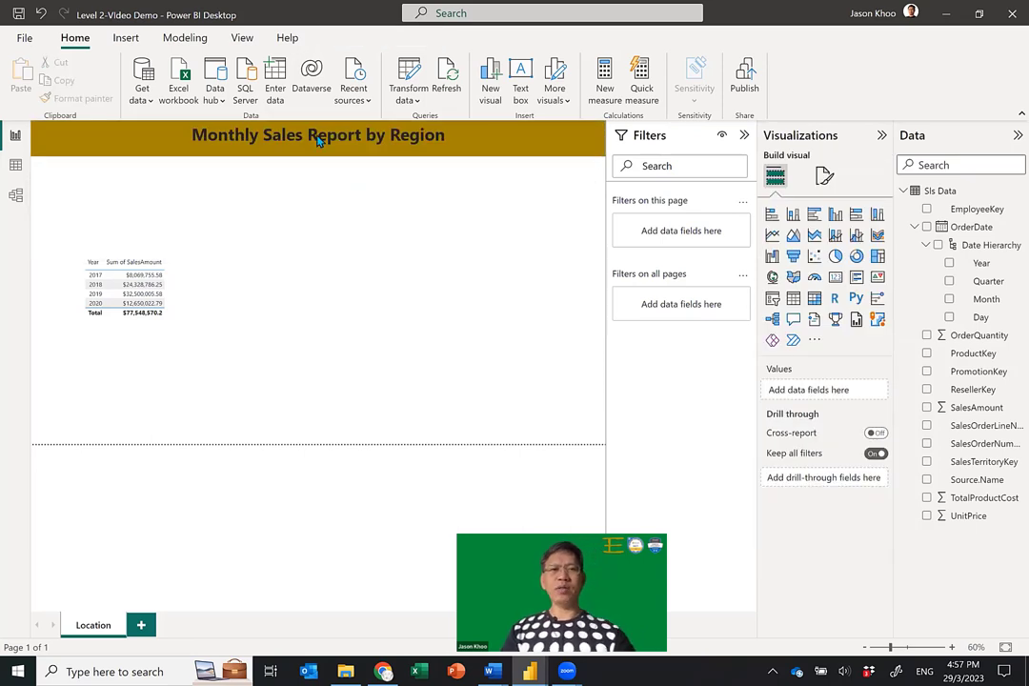
left_click(259, 217)
left_click(246, 201)
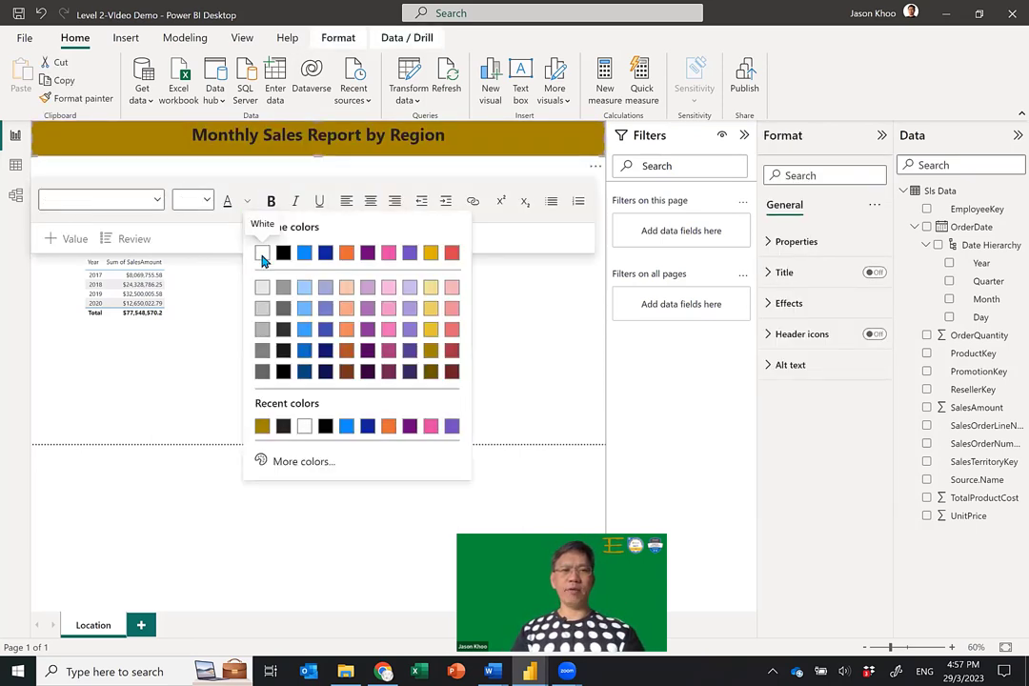
left_click(261, 255)
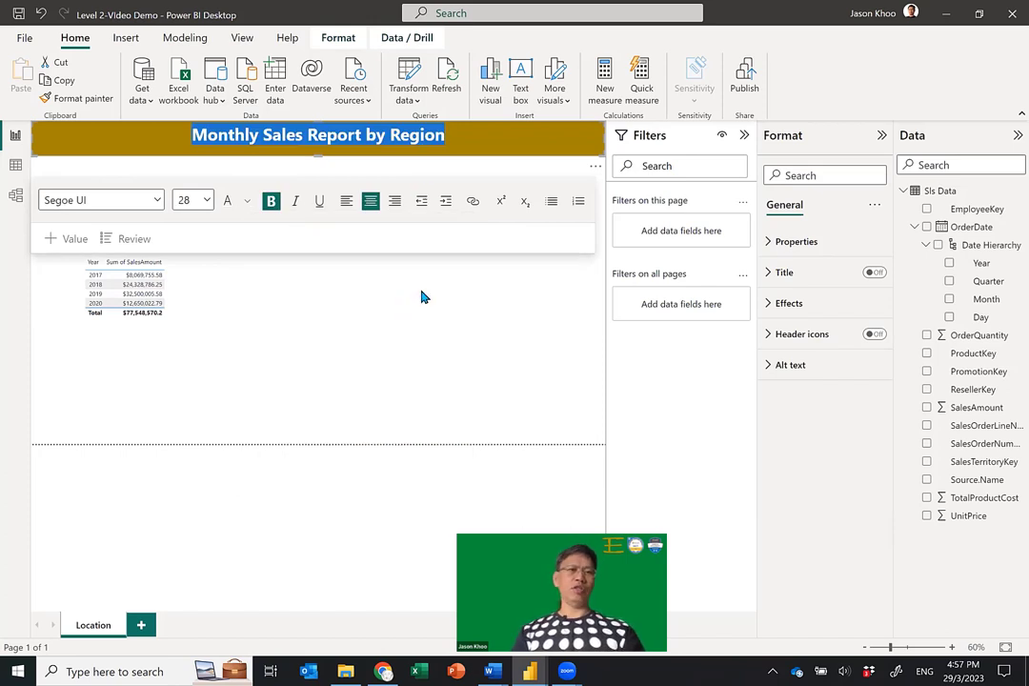
left_click(243, 164)
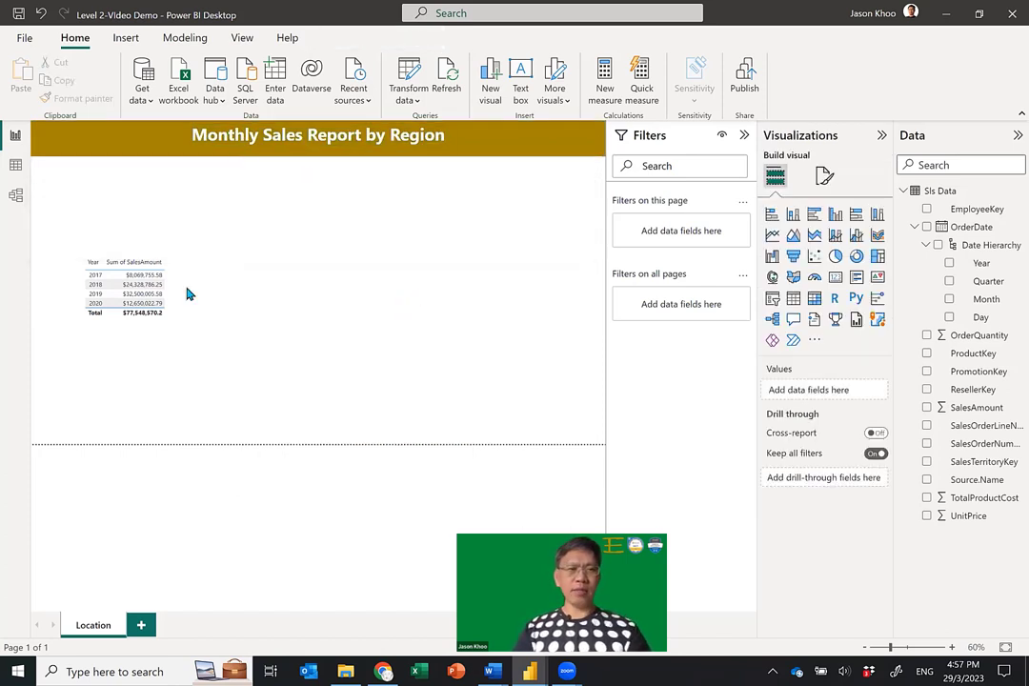
Add a new measure to the Sls Data table and name it Sales
left_click(239, 283)
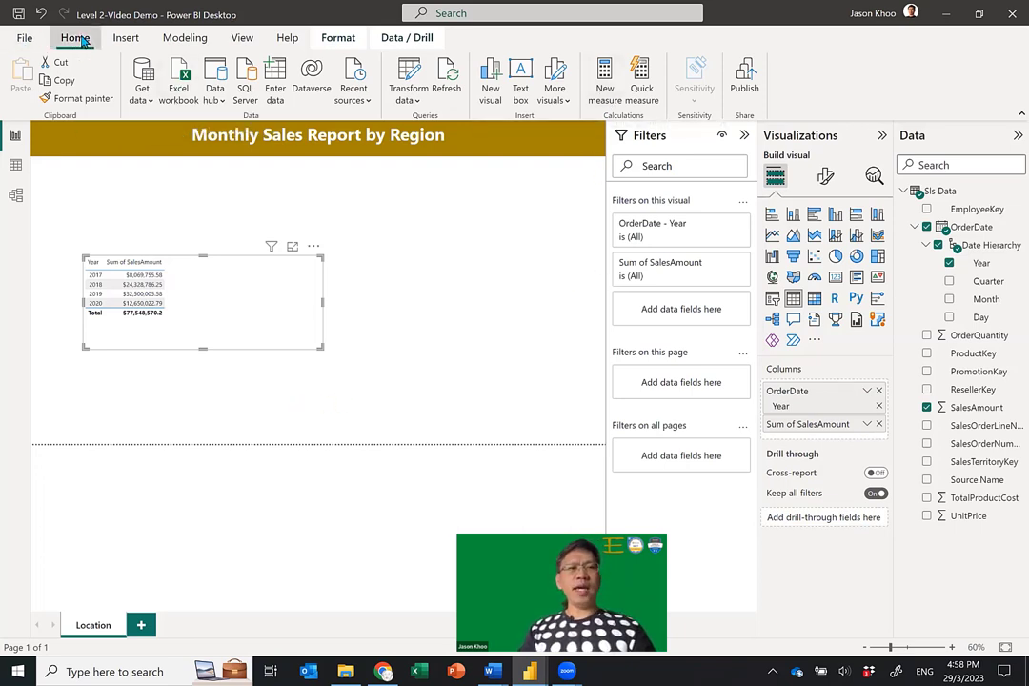
left_click(610, 86)
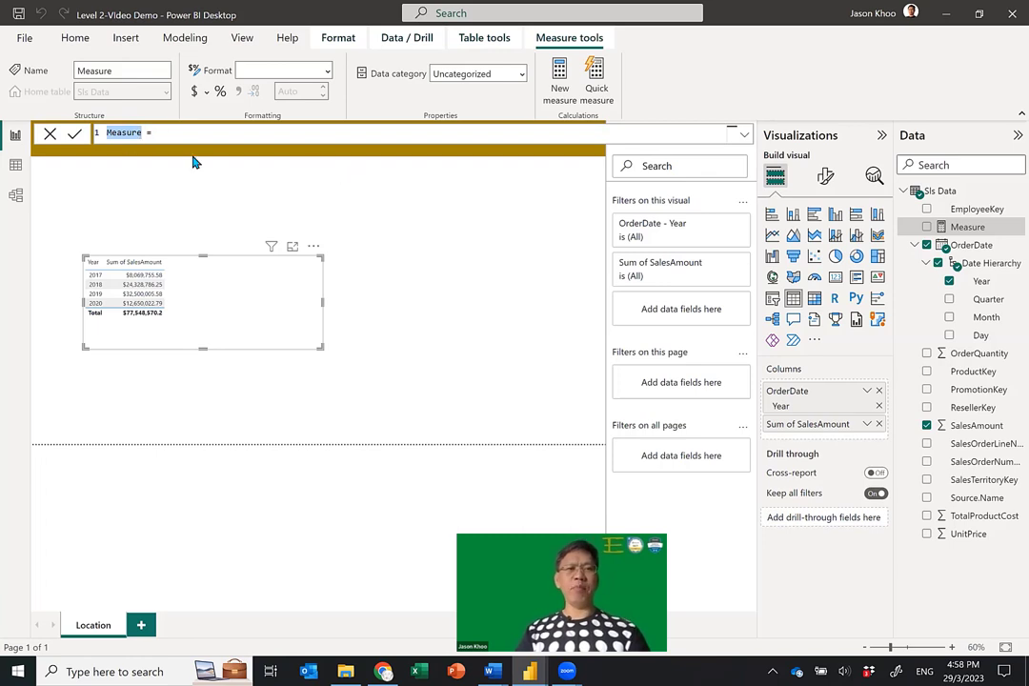
double_click(123, 133)
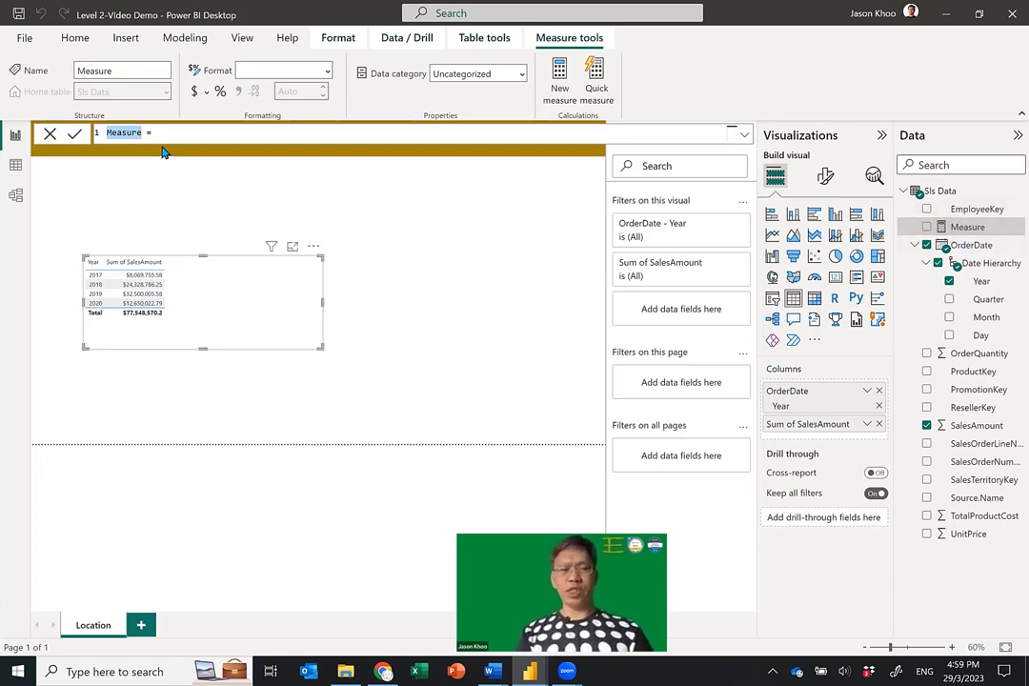
type("Sales")
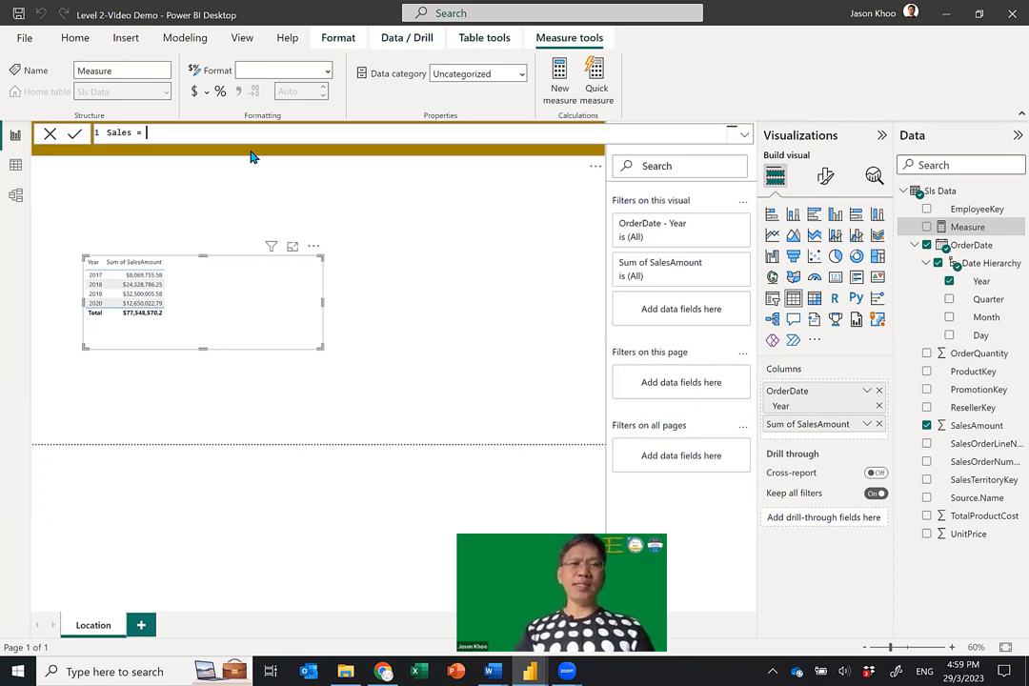
Define the Sales measure as the sum of 'Sls Data'[SalesAmount] and commit the formula
type("su")
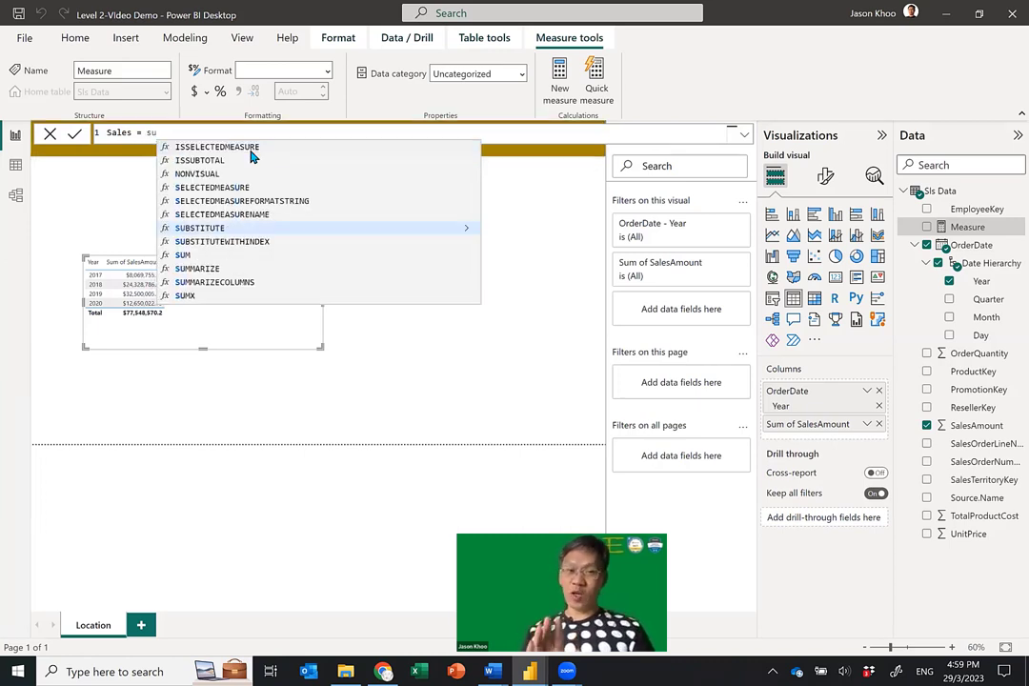
type("m")
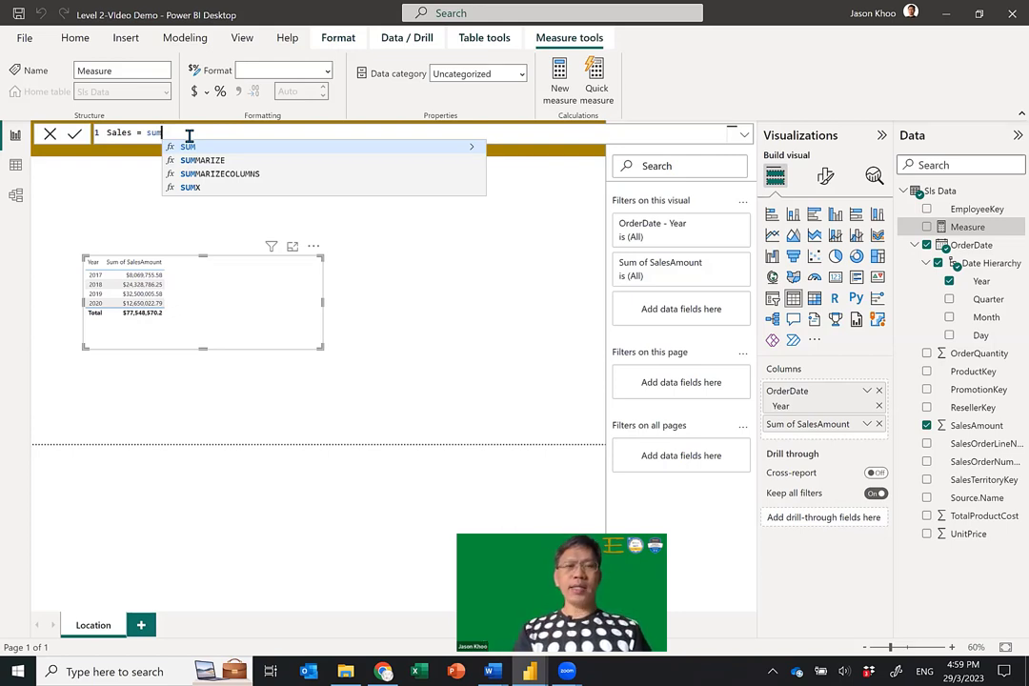
type("(")
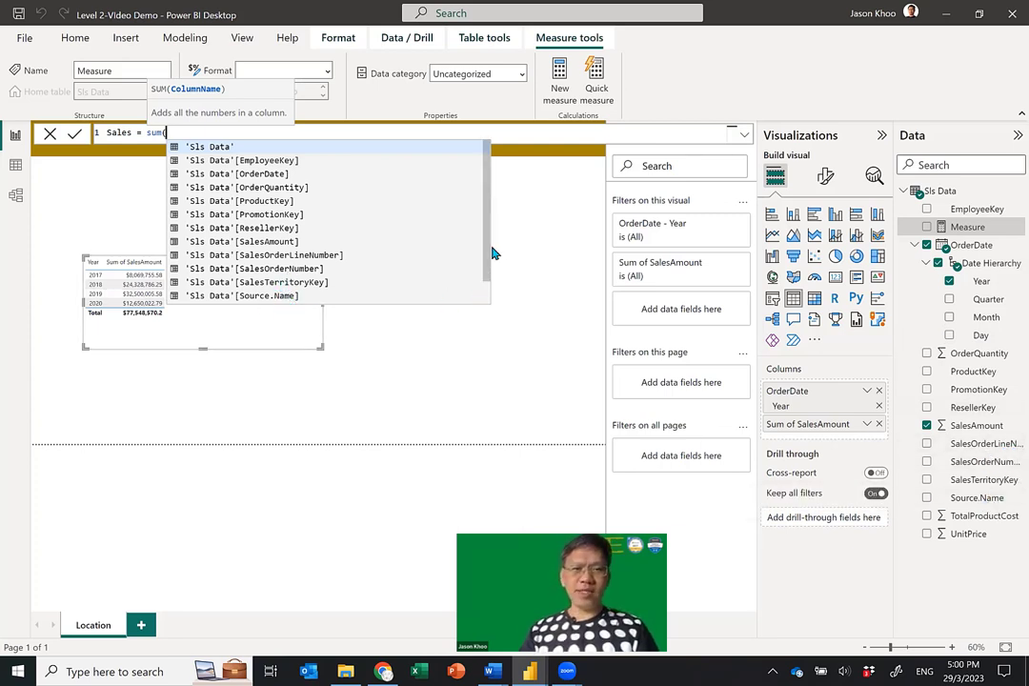
scroll(484, 259, "down", 1)
scroll(487, 262, "up", 1)
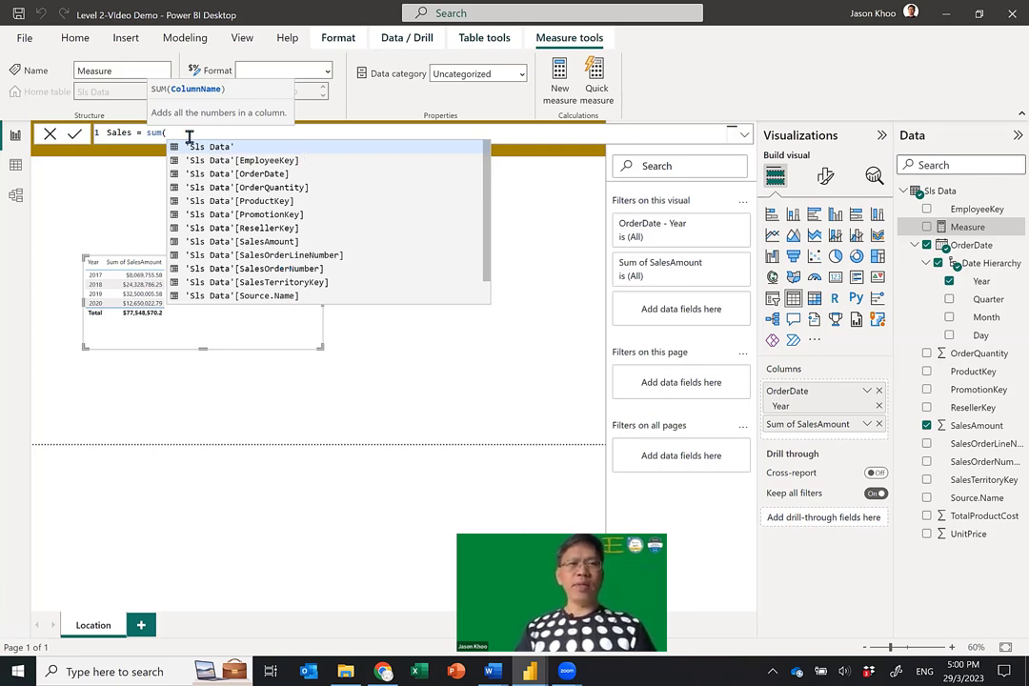
type("'Sls Data'[SalesAmount]")
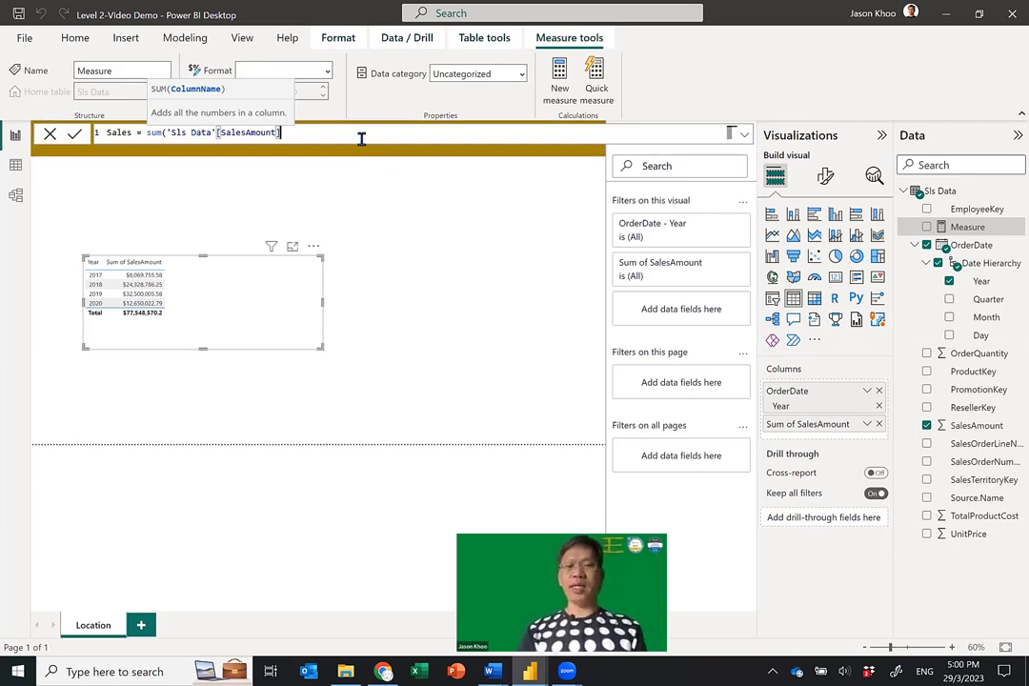
type(")")
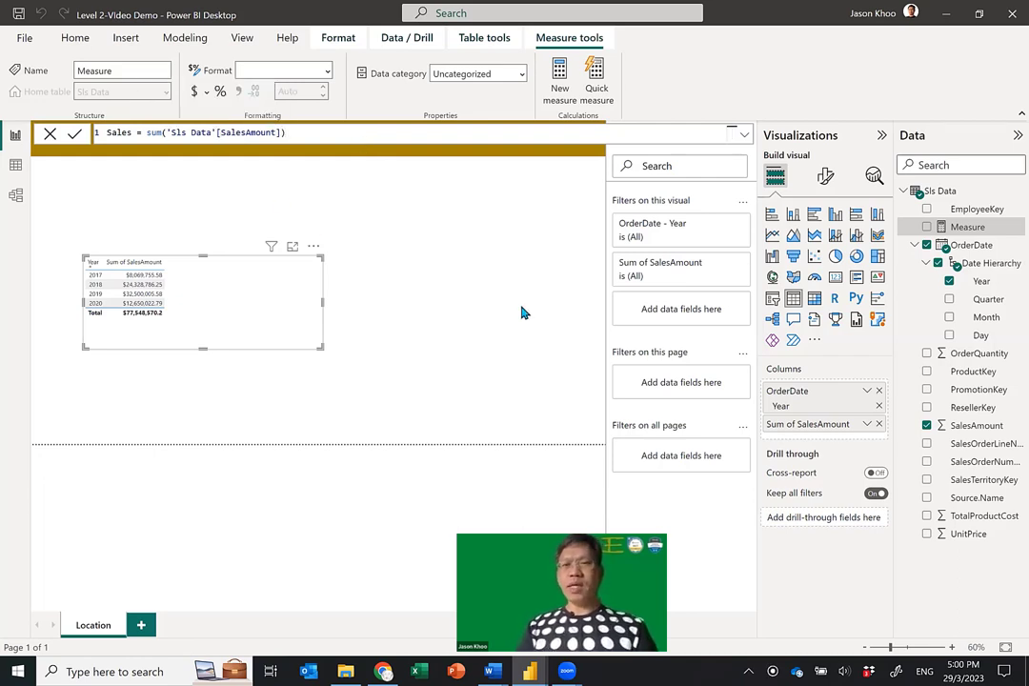
key("Return")
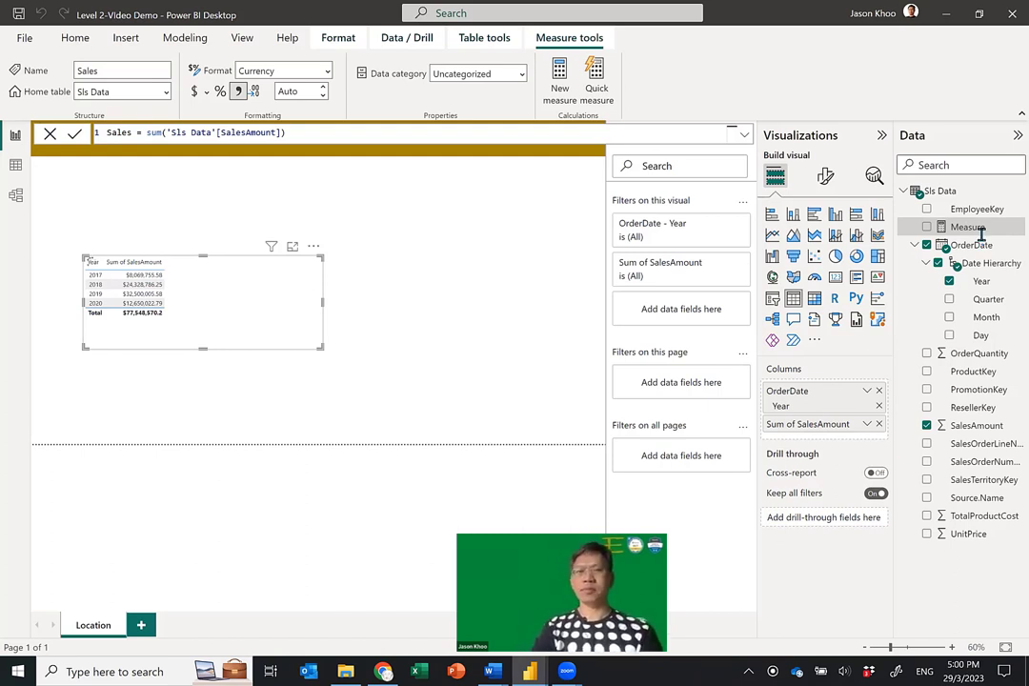
key("Return")
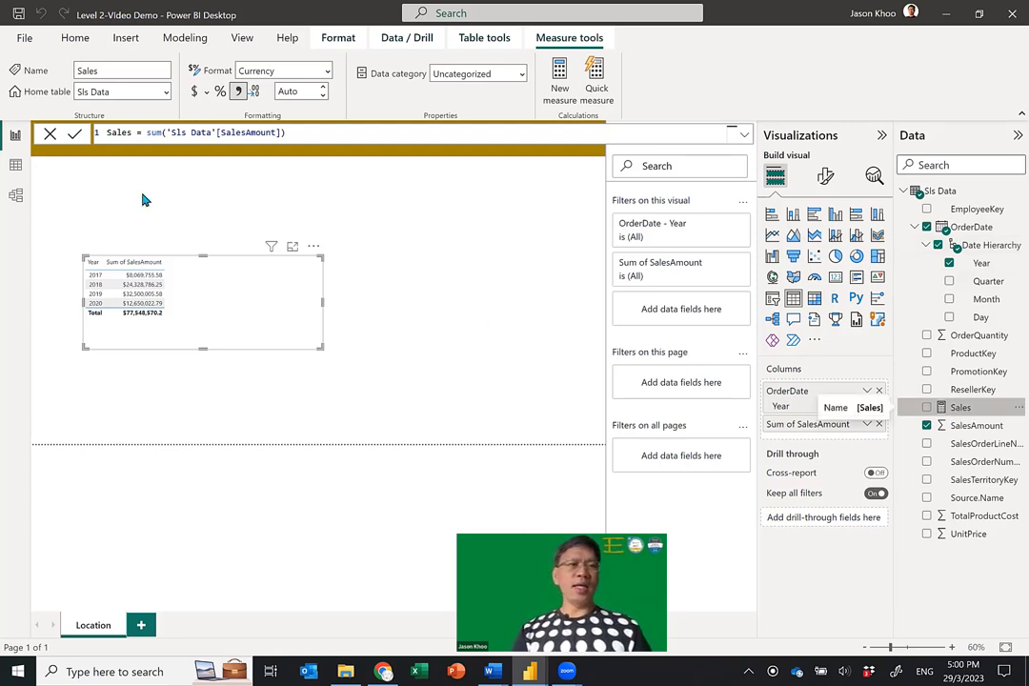
left_click(440, 274)
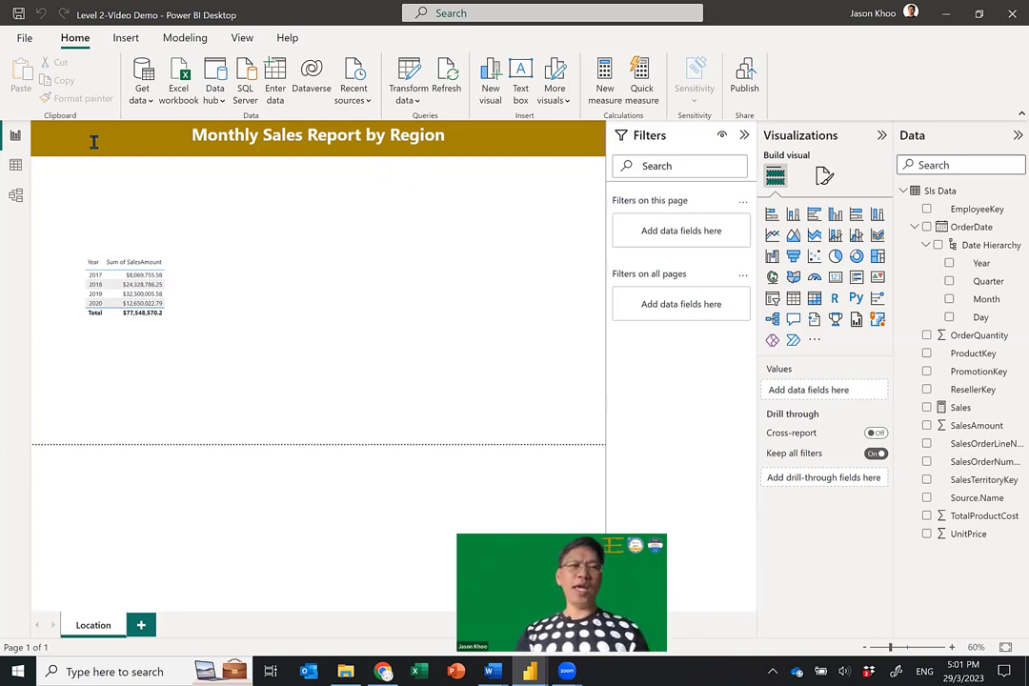
Examine the order dates in the Sls Data rows and compare the table creation commands available in the different views
left_click(16, 172)
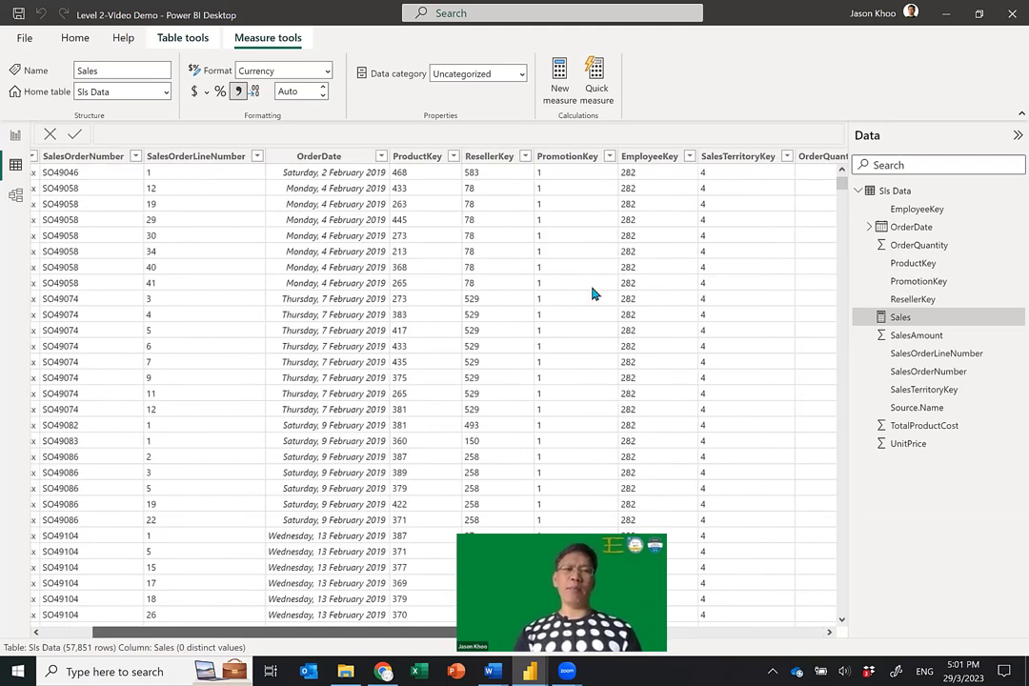
scroll(515, 196, "down", 10)
scroll(453, 163, "down", 8)
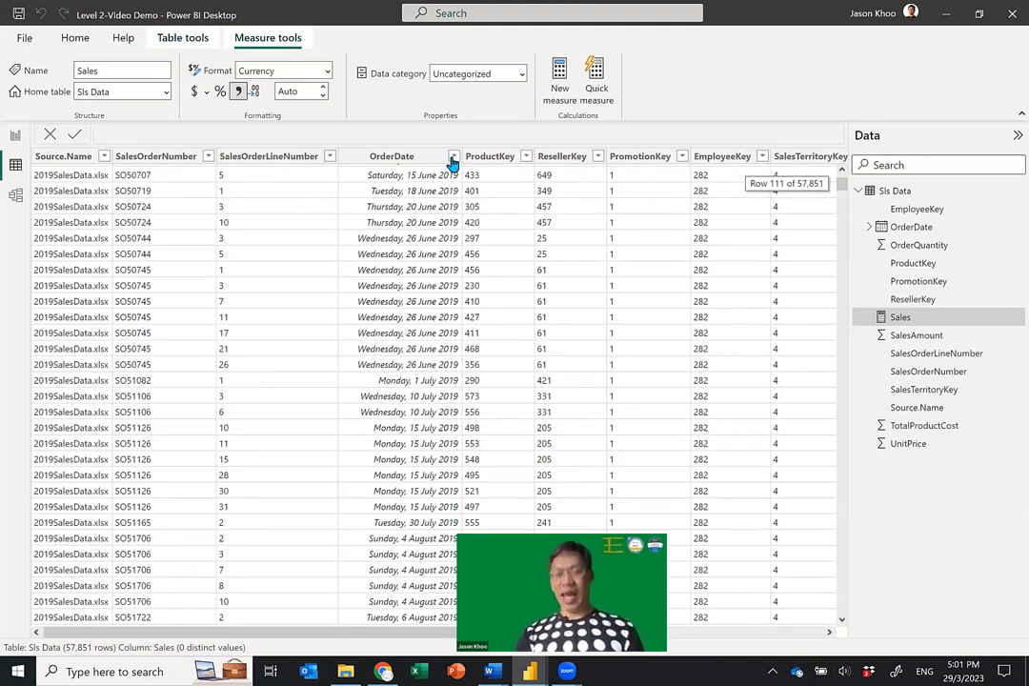
scroll(453, 163, "down", 7)
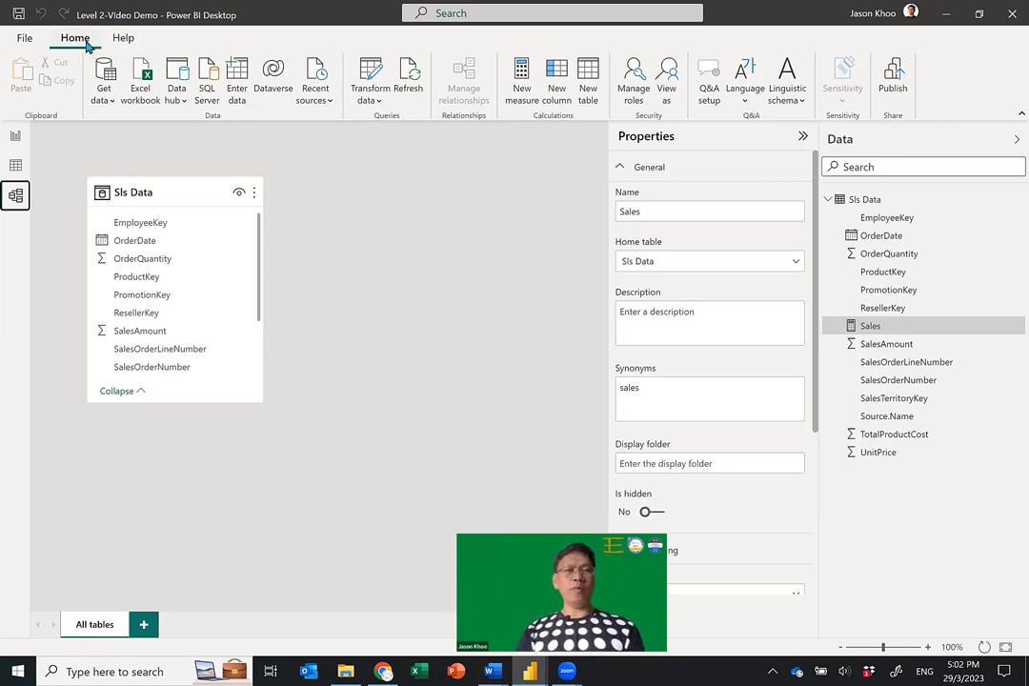
left_click(14, 139)
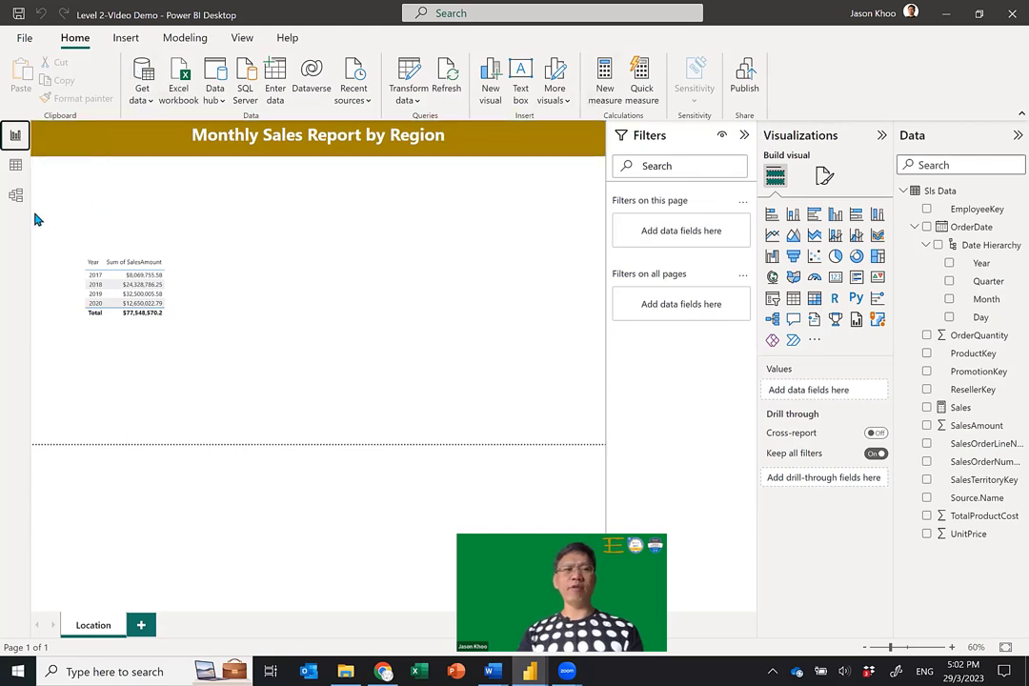
left_click(16, 167)
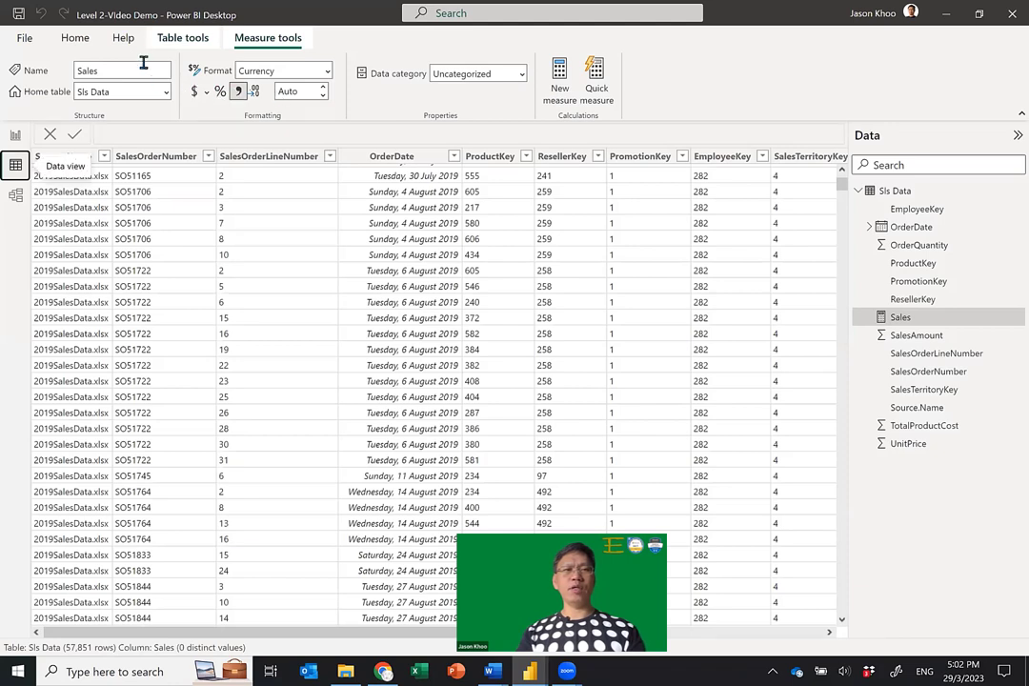
left_click(183, 40)
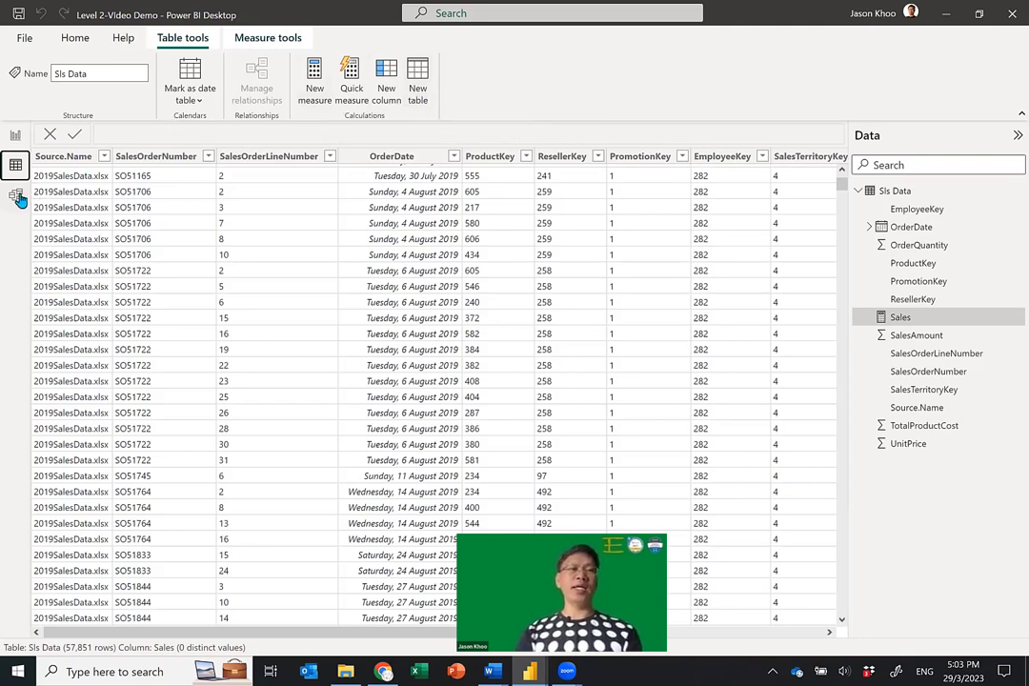
Create a new calculated table from the model view and name it Date
left_click(16, 199)
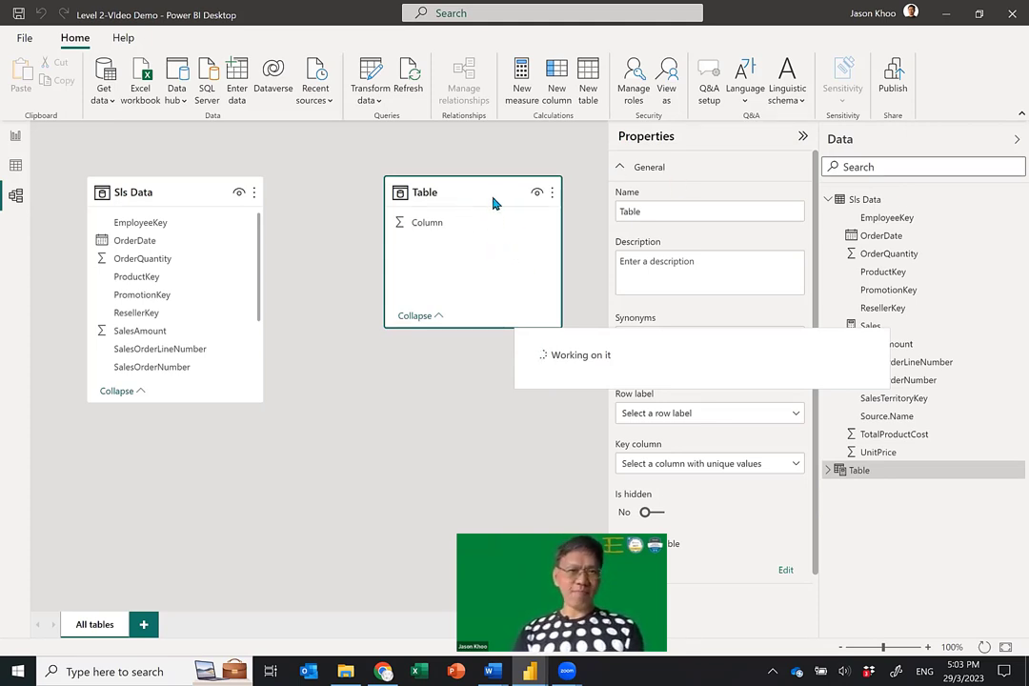
left_click(441, 193)
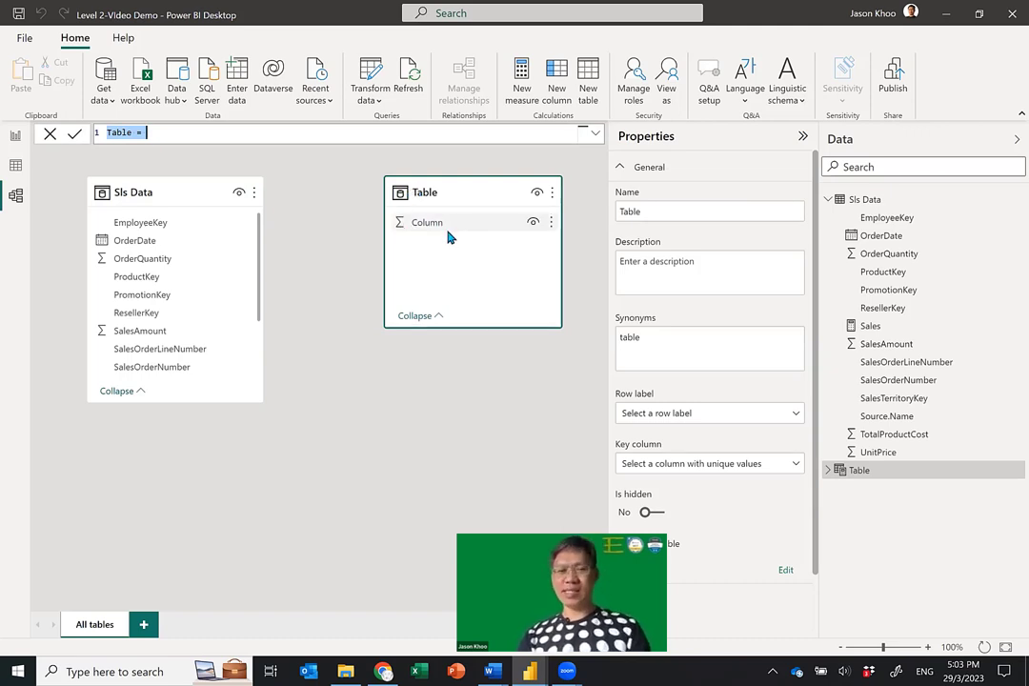
double_click(118, 133)
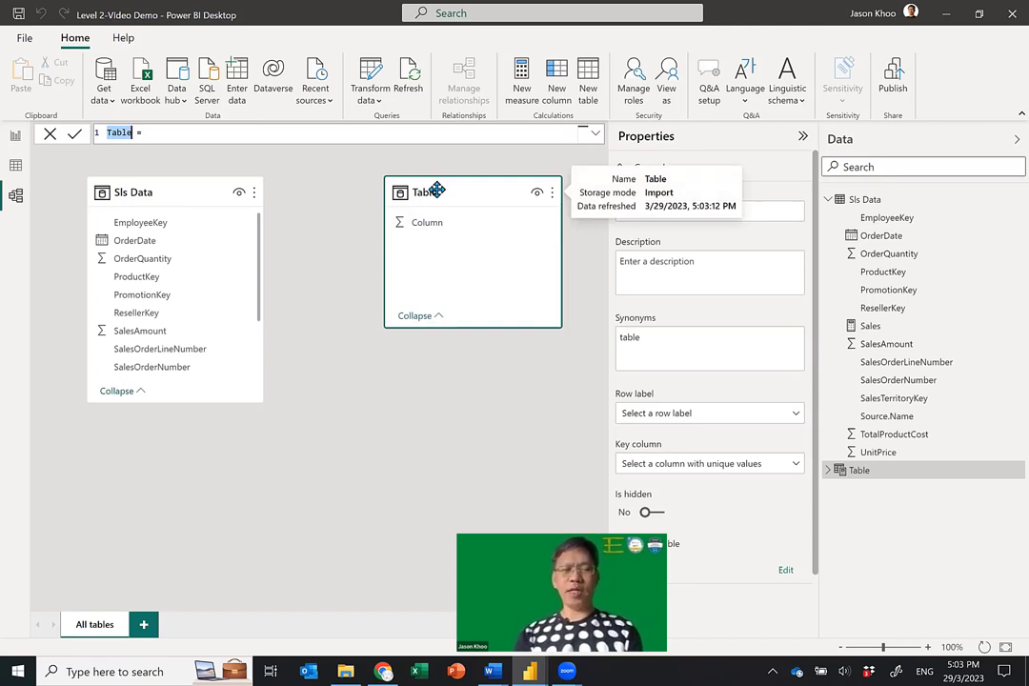
type("Date")
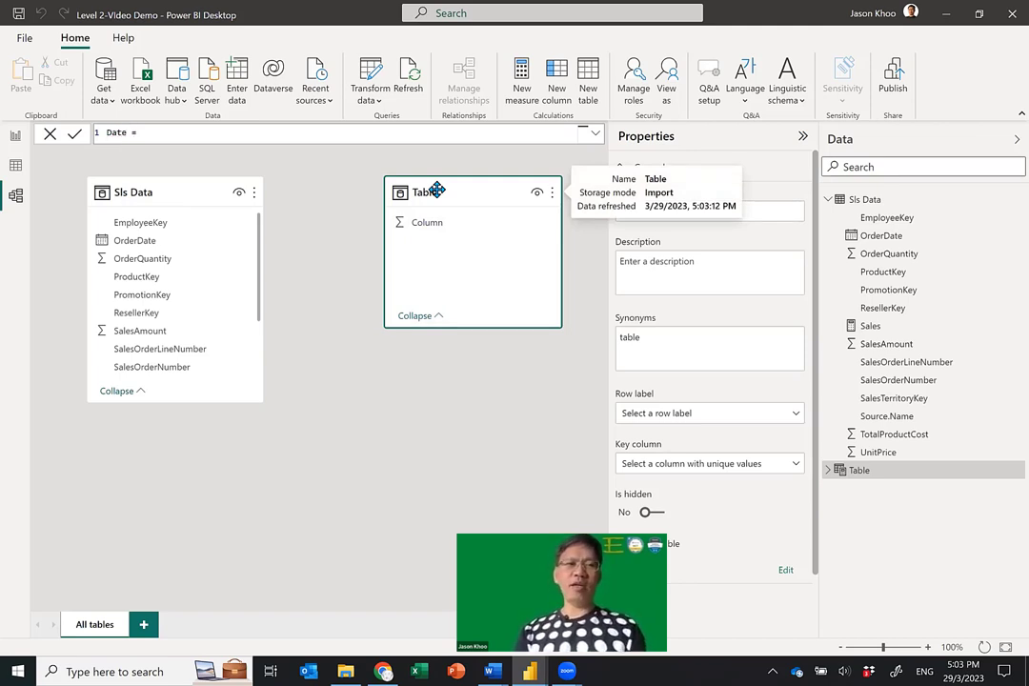
Define the Date table with CALENDARAUTO, using 3 as the fiscal year end month
left_click(200, 133)
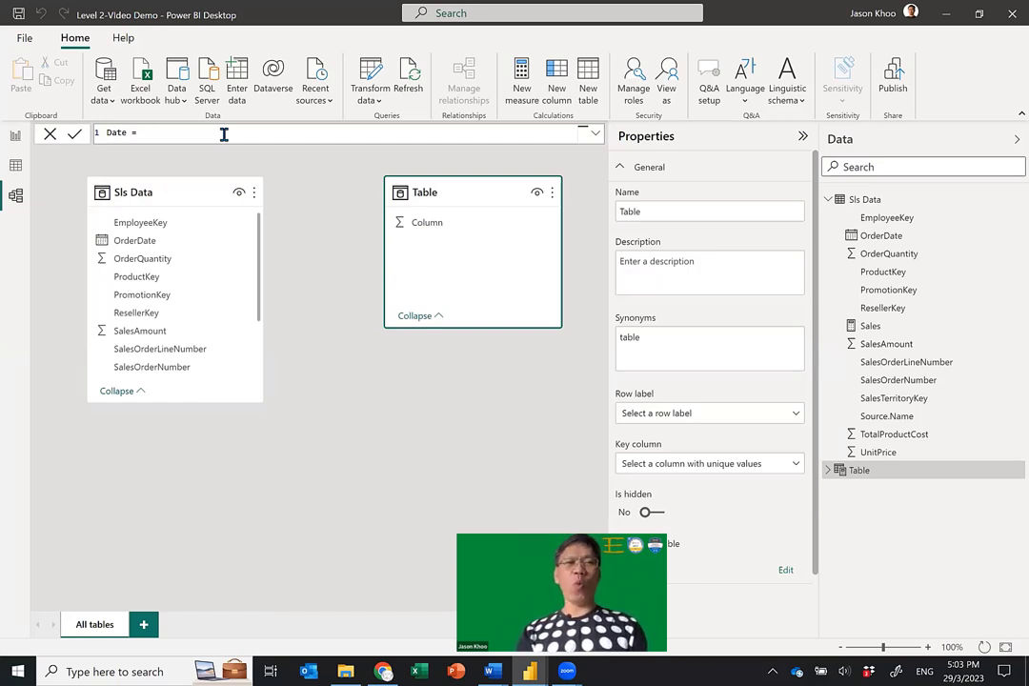
type("Ca")
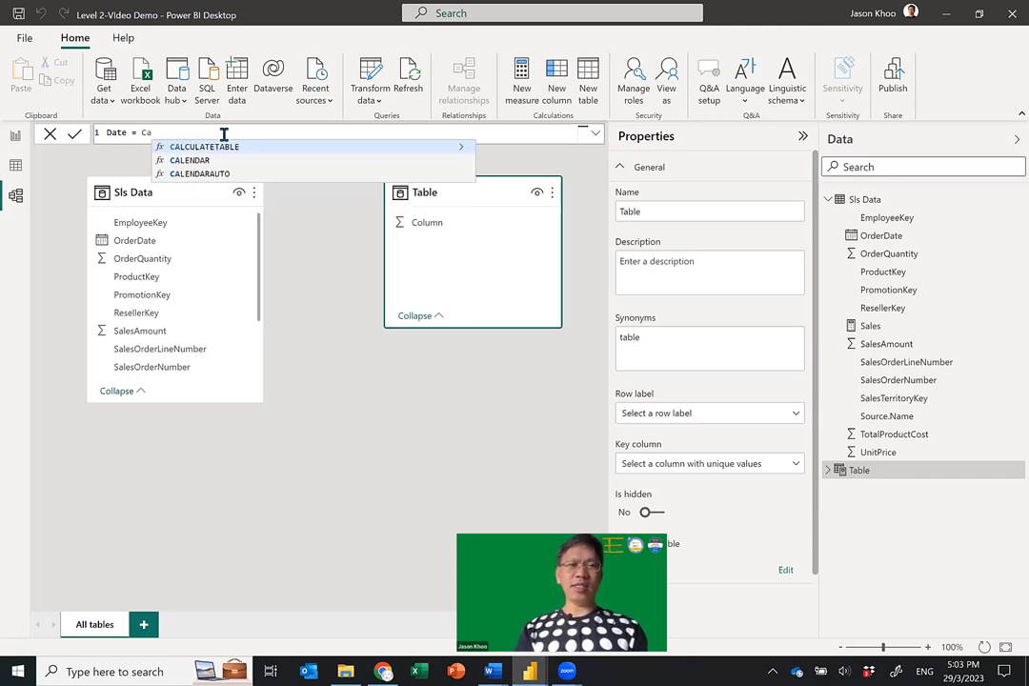
left_click(195, 174)
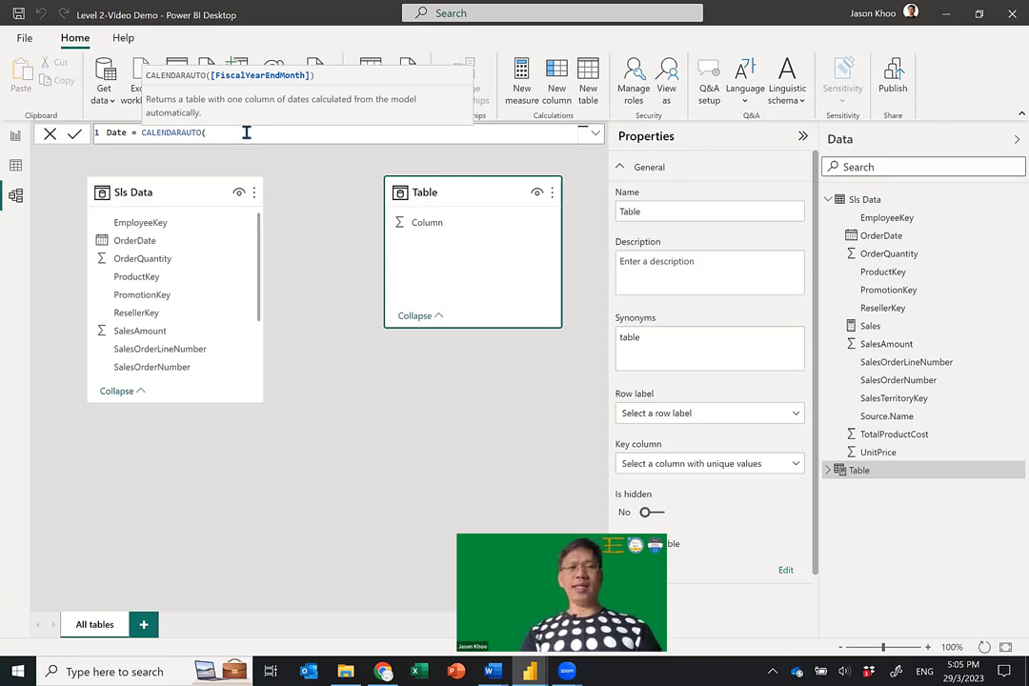
type("3")
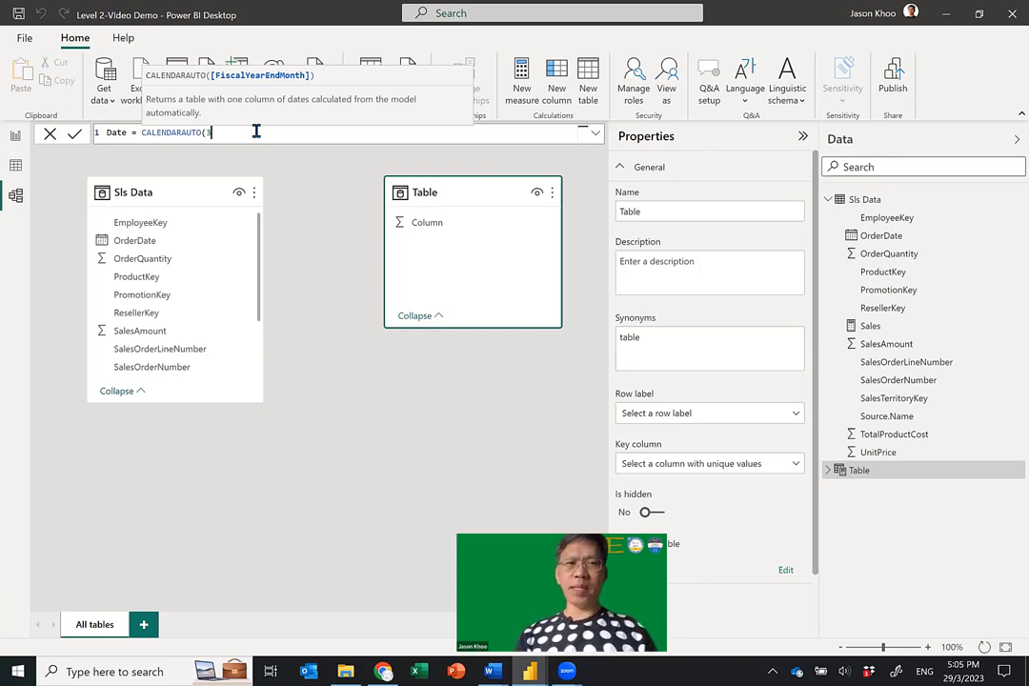
type(")")
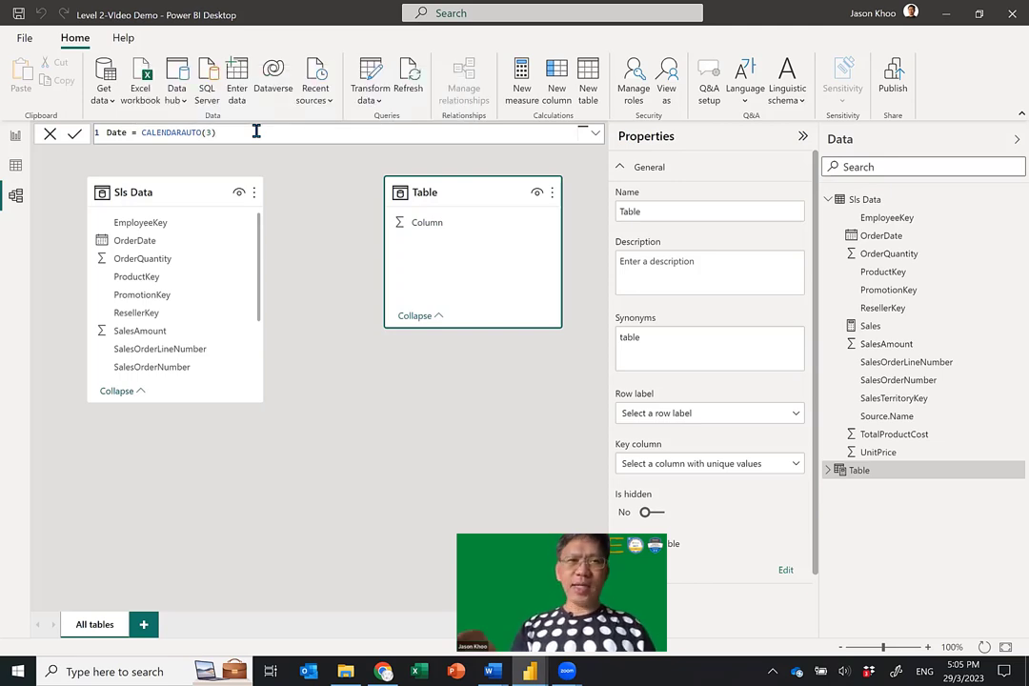
key("Return")
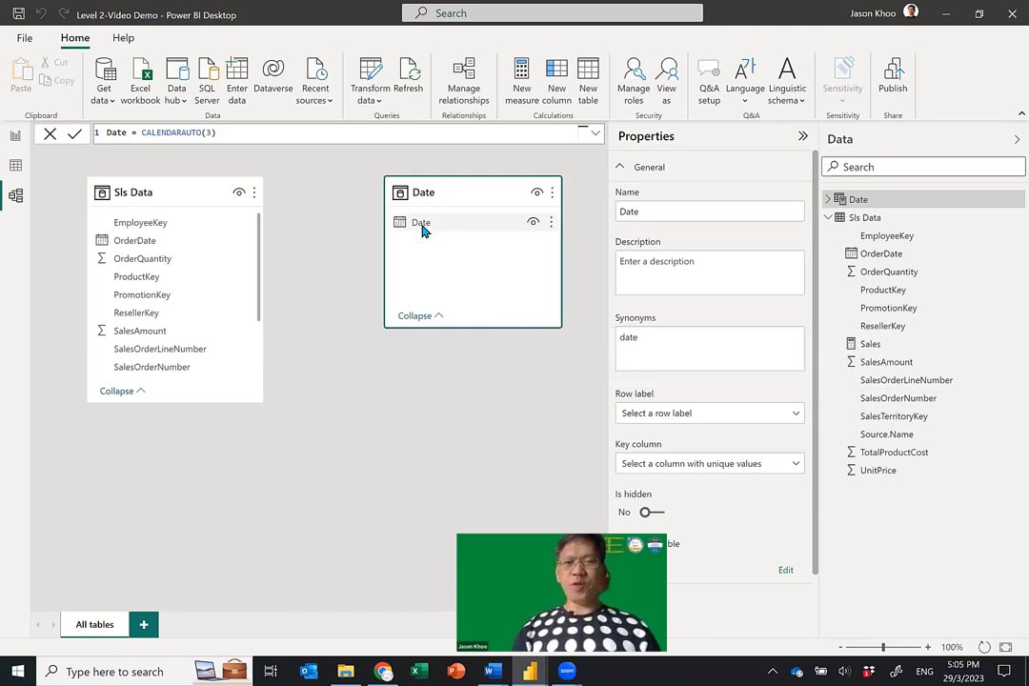
Inspect the dates in the Date table and compare them with the order dates in the Sls Data table
left_click(829, 201)
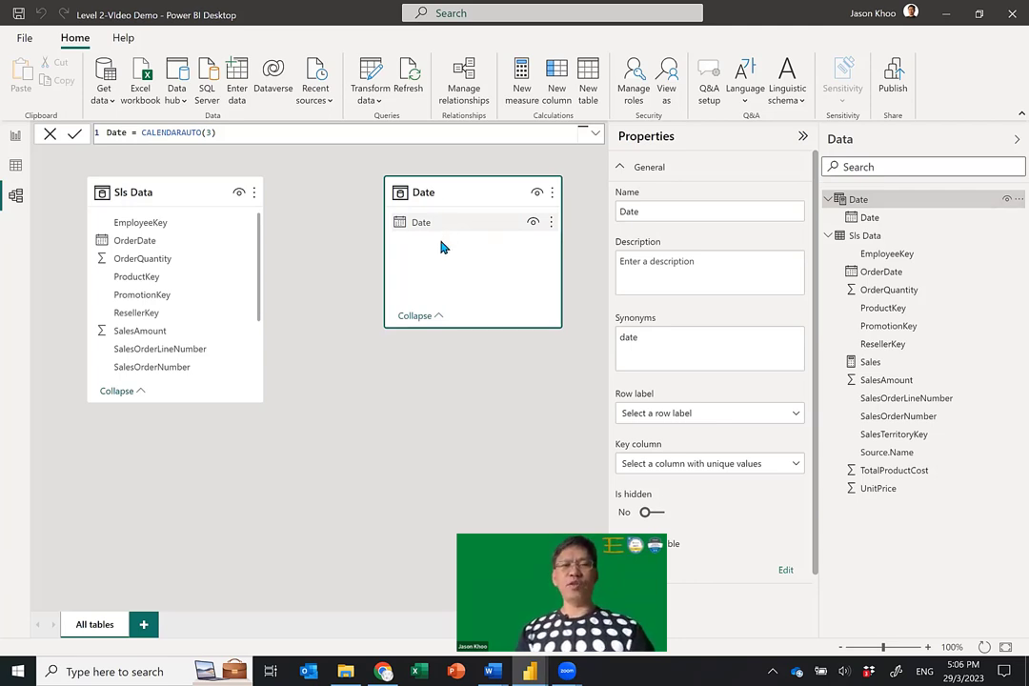
left_click(16, 168)
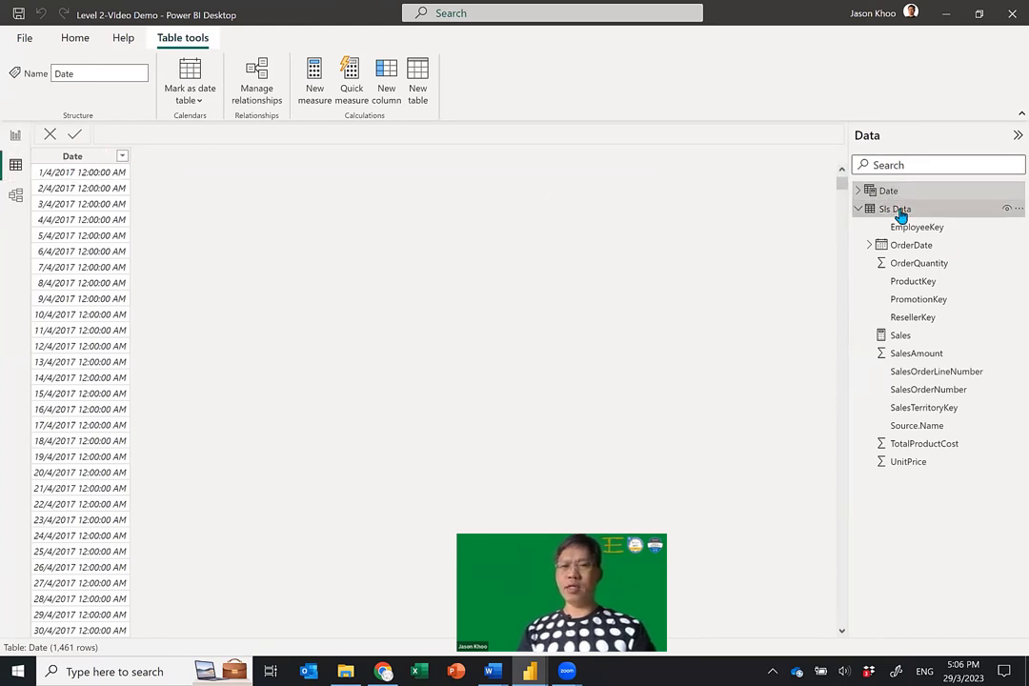
left_click(900, 211)
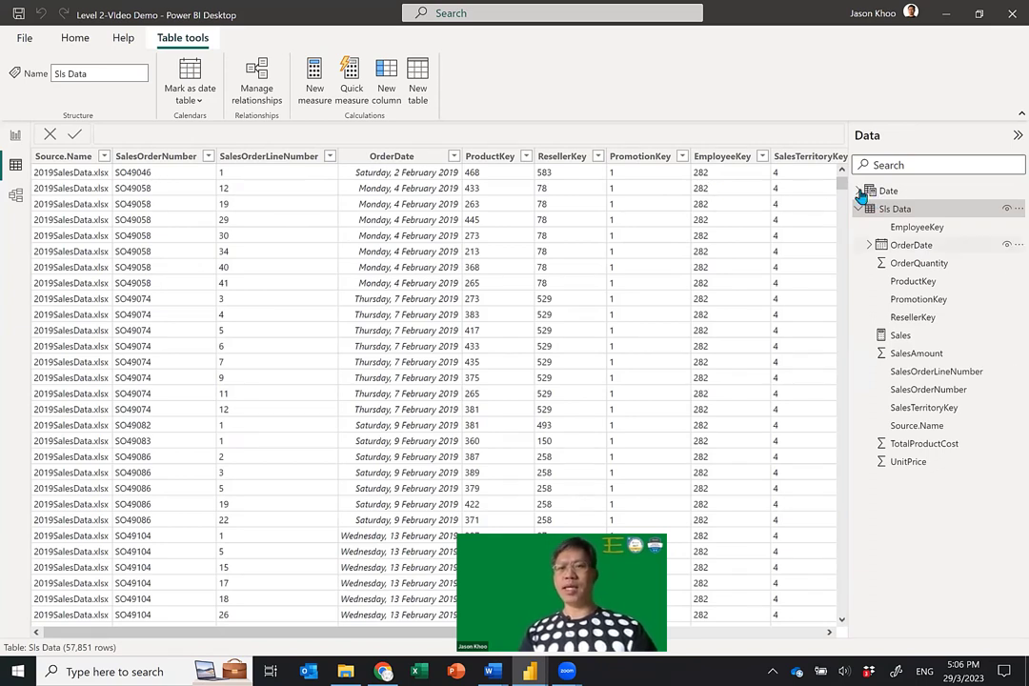
left_click(890, 192)
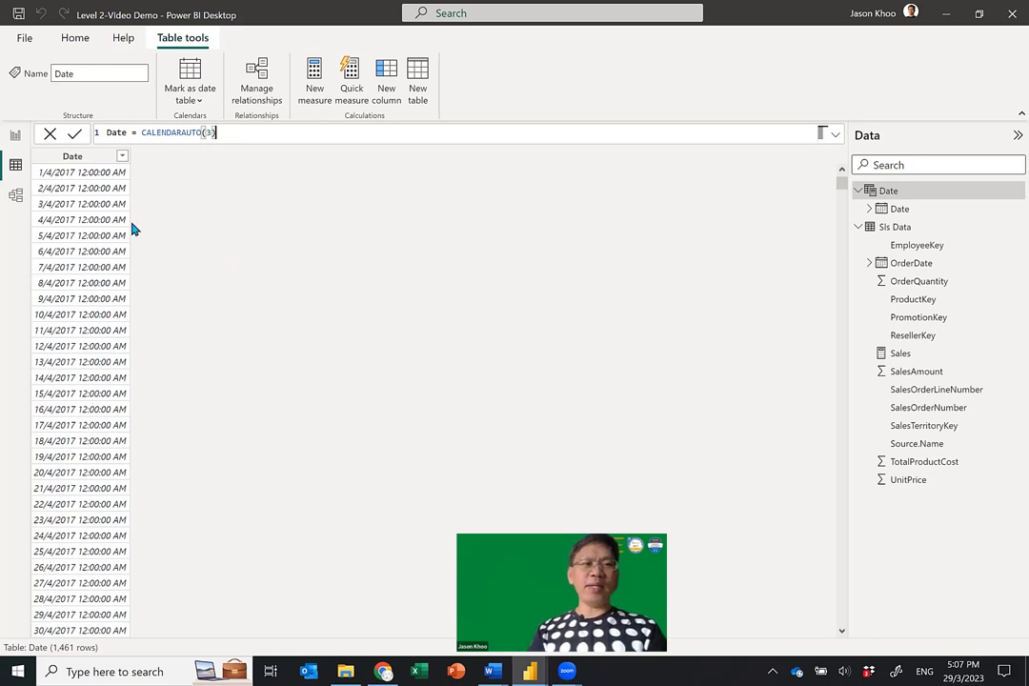
Create a relationship in the model between OrderDate in Sls Data and Date in the Date table
left_click(16, 197)
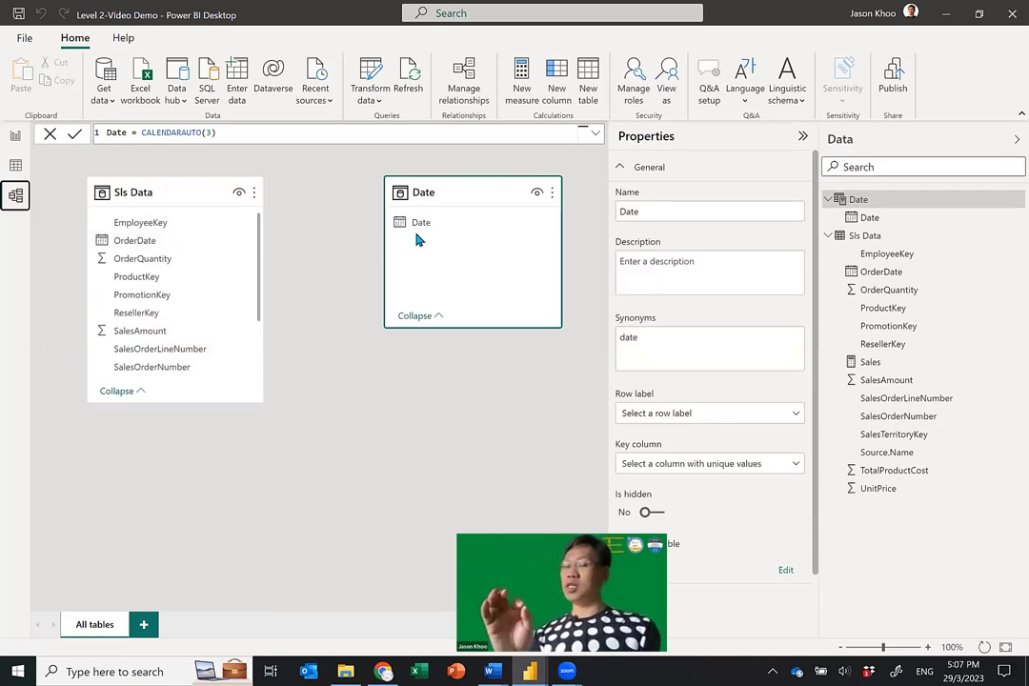
left_click(158, 244)
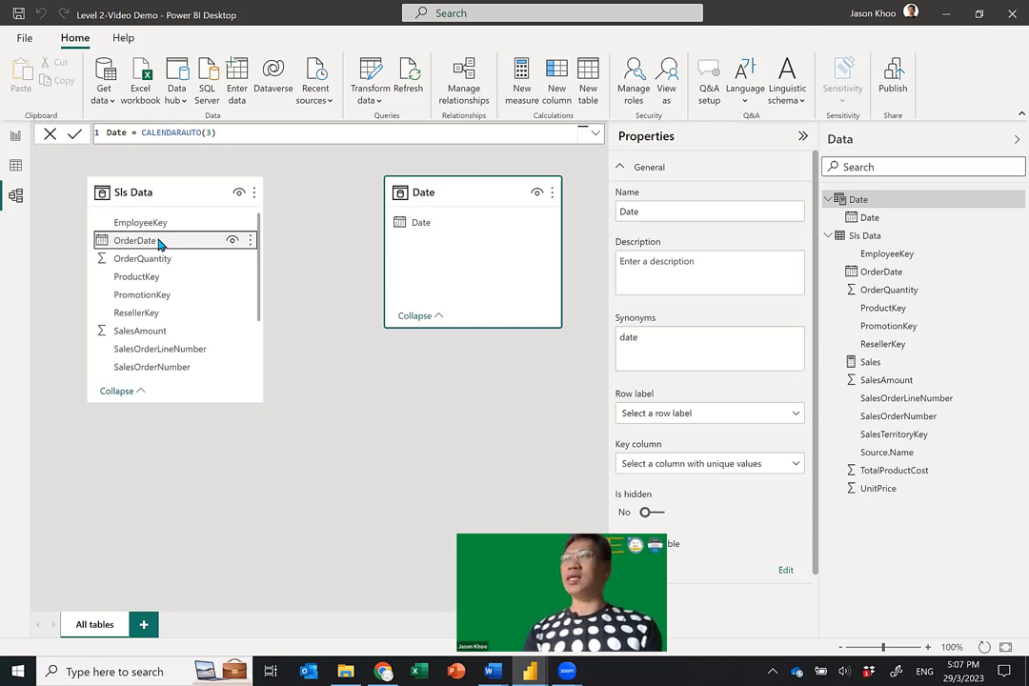
left_click_drag(159, 244, 451, 229)
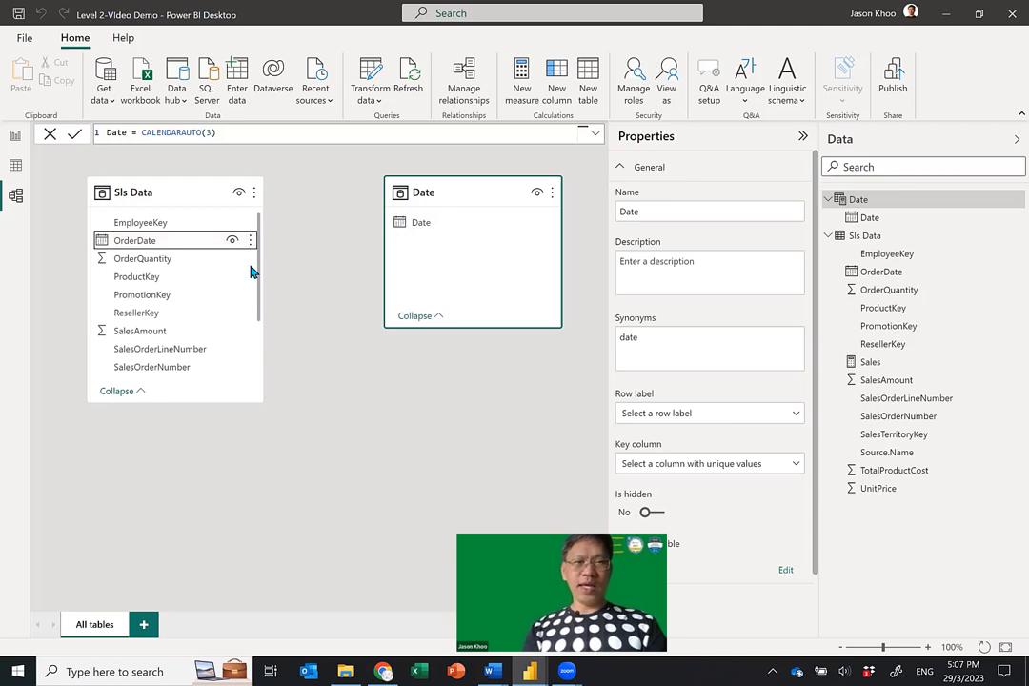
left_click_drag(400, 228, 402, 229)
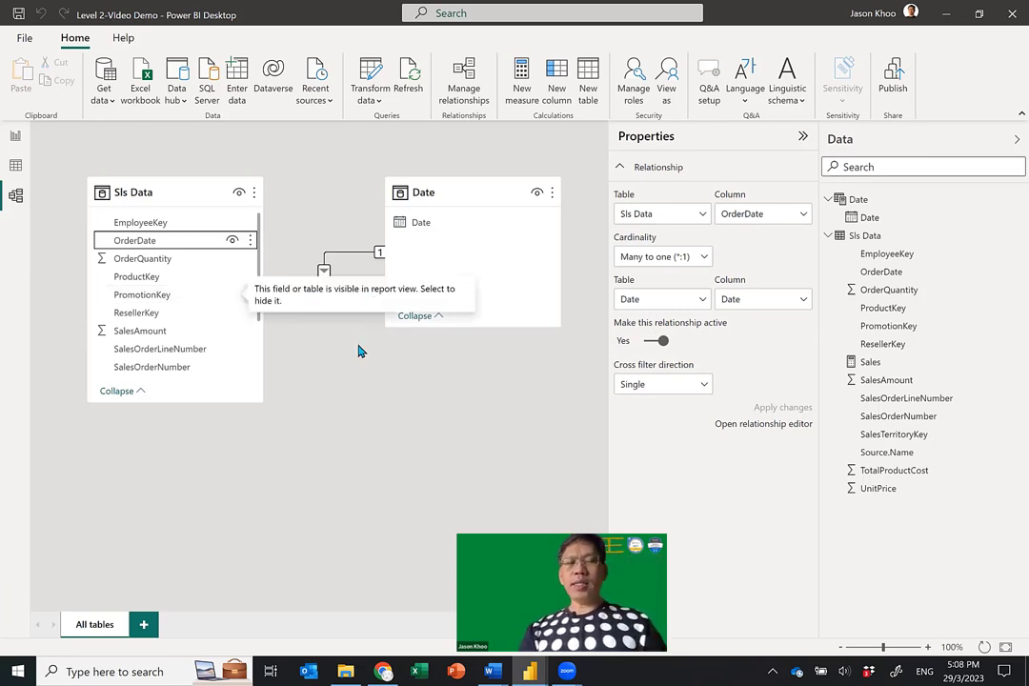
Remove the OrderDate and Sum of SalesAmount fields from the table visual on the Location report page
left_click(15, 139)
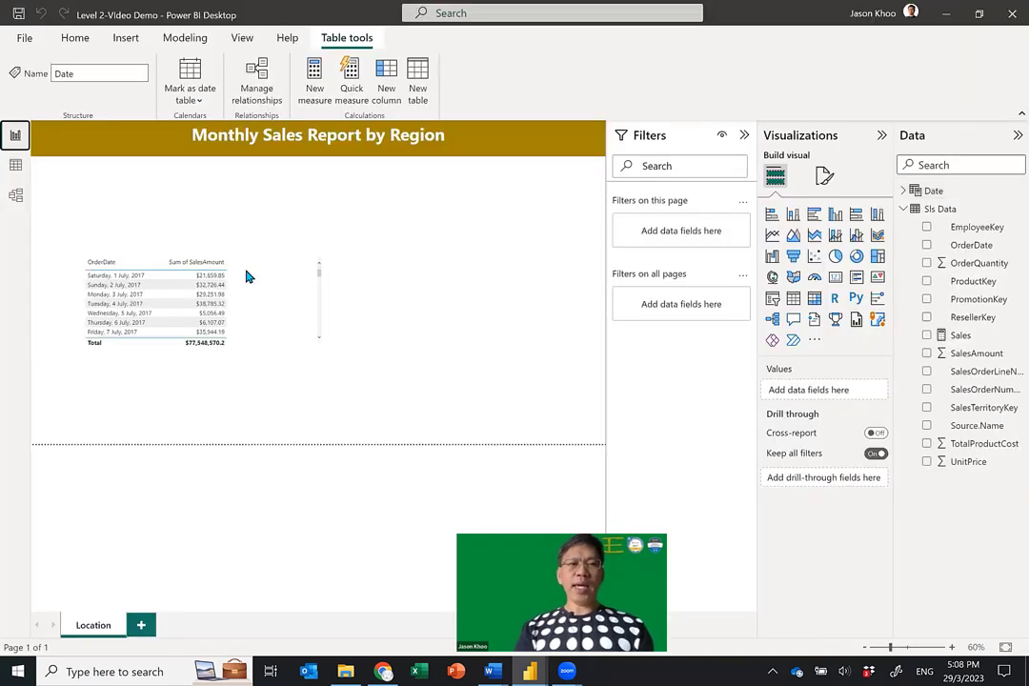
left_click(252, 262)
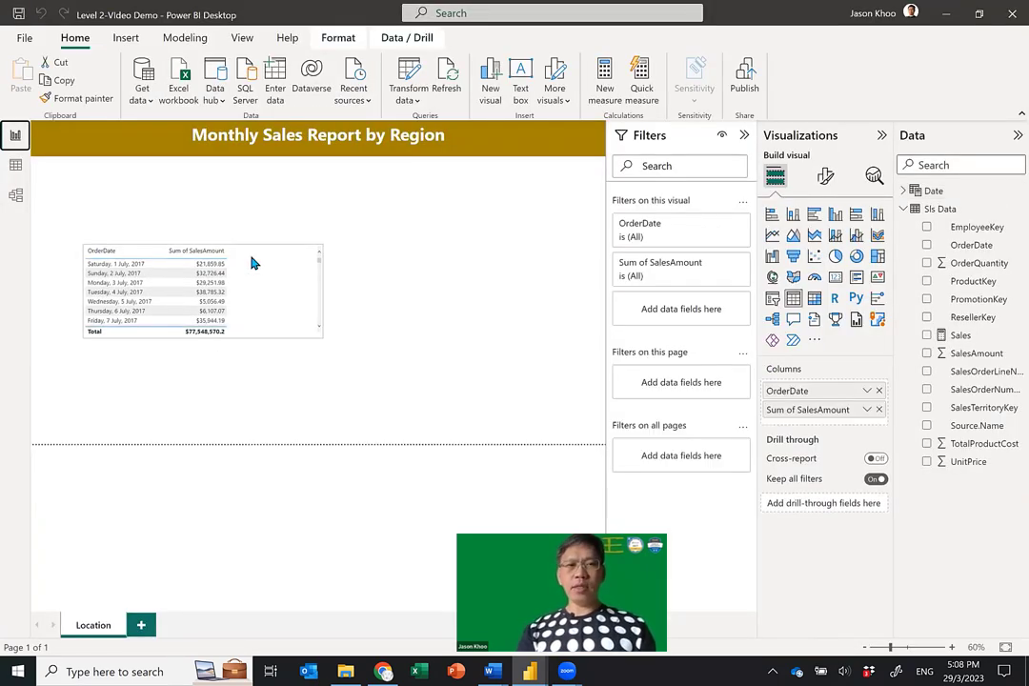
left_click(879, 392)
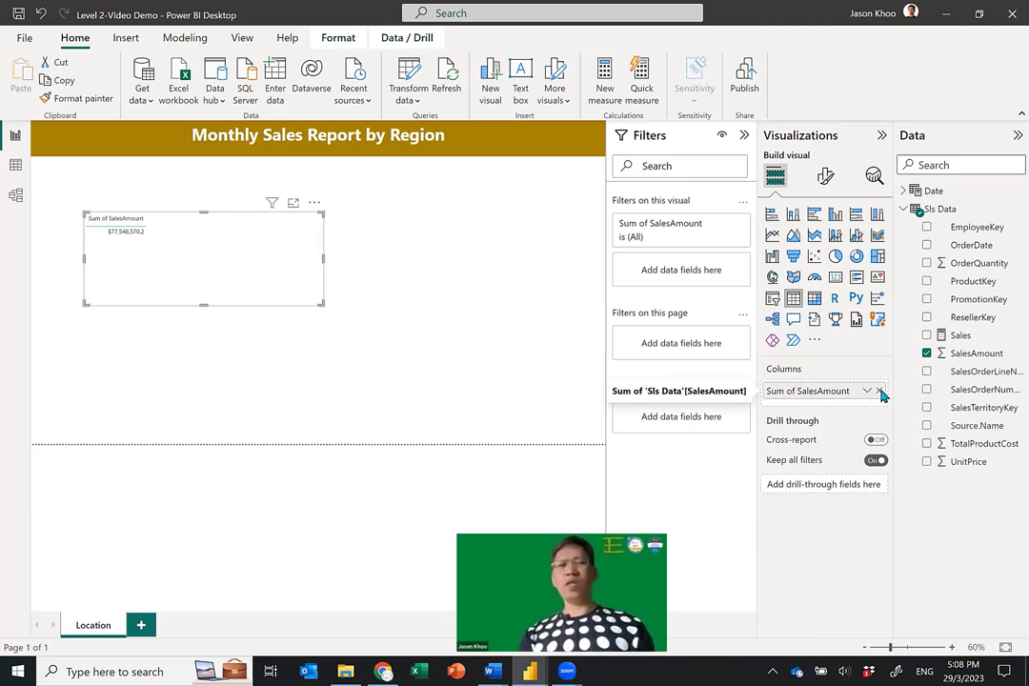
left_click(880, 391)
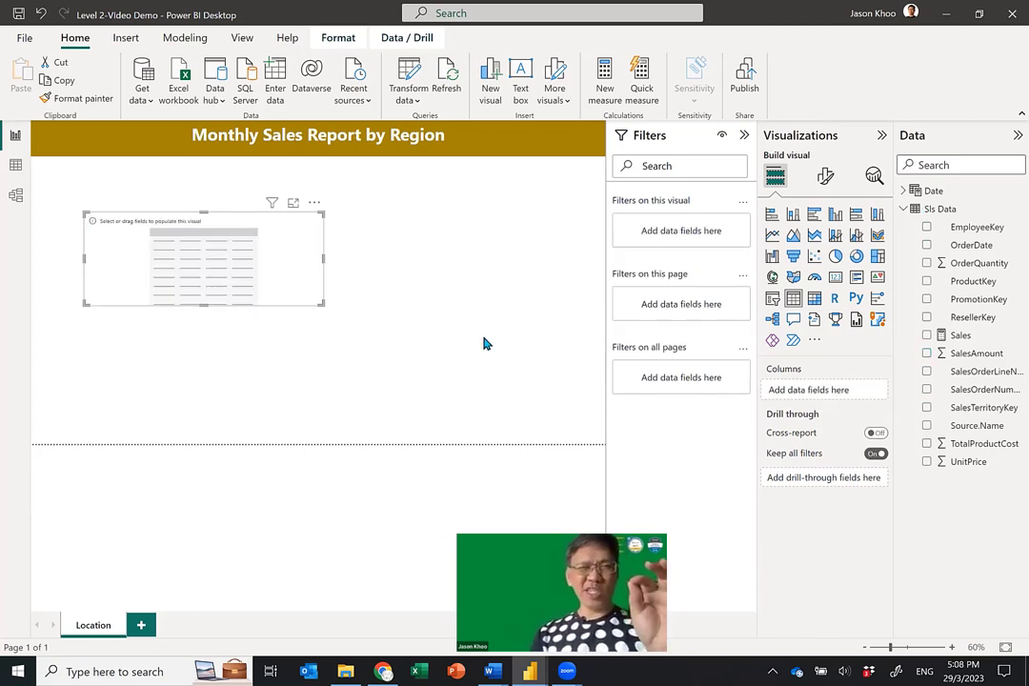
Add the Date table's Date Hierarchy to the empty table visual and remove Quarter, Month and Day, keeping only Year
left_click(906, 191)
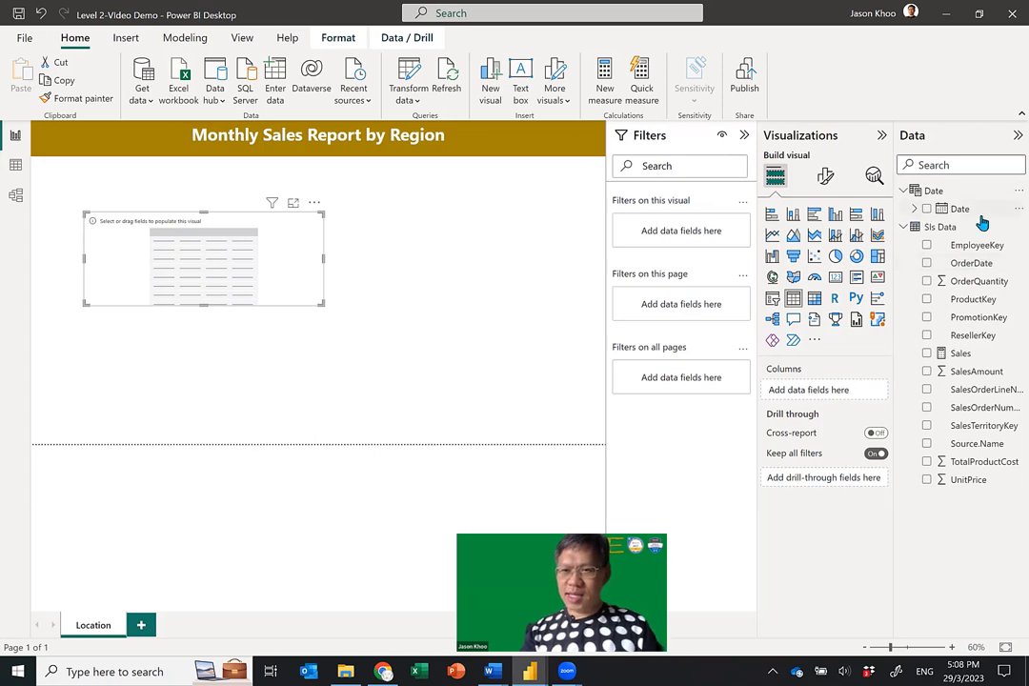
left_click(914, 208)
left_click(925, 226)
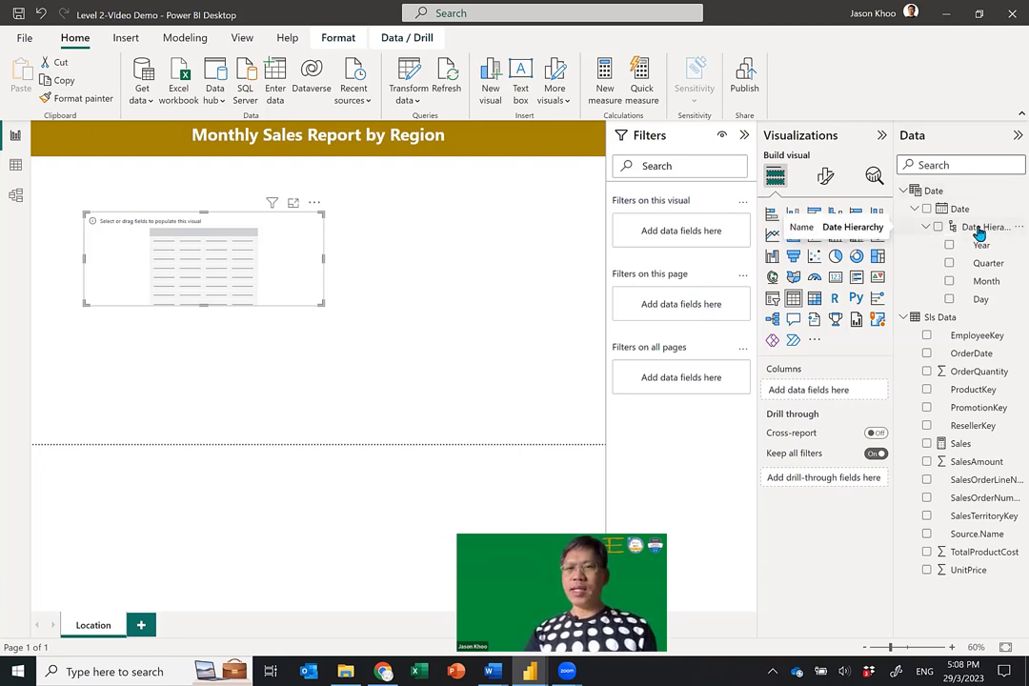
left_click_drag(980, 233, 827, 395)
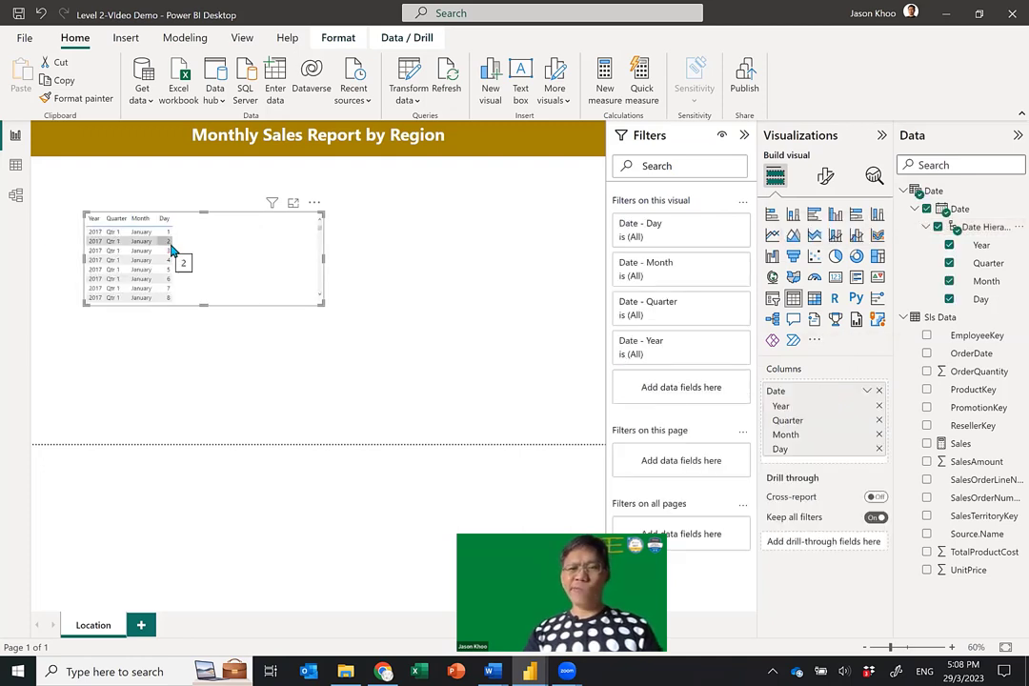
left_click(172, 249)
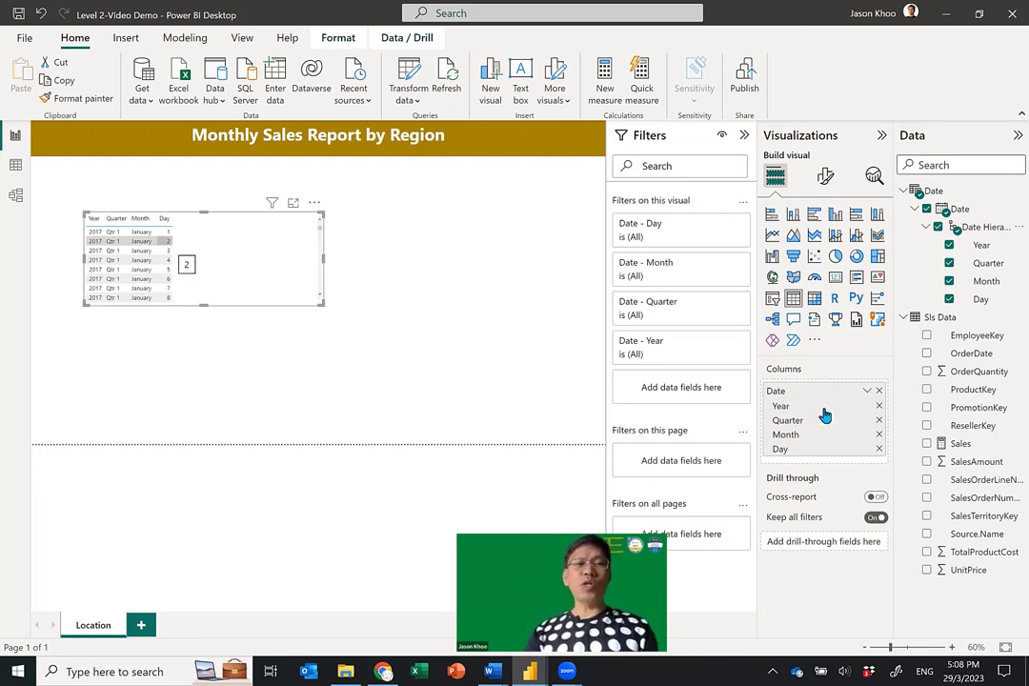
left_click(879, 420)
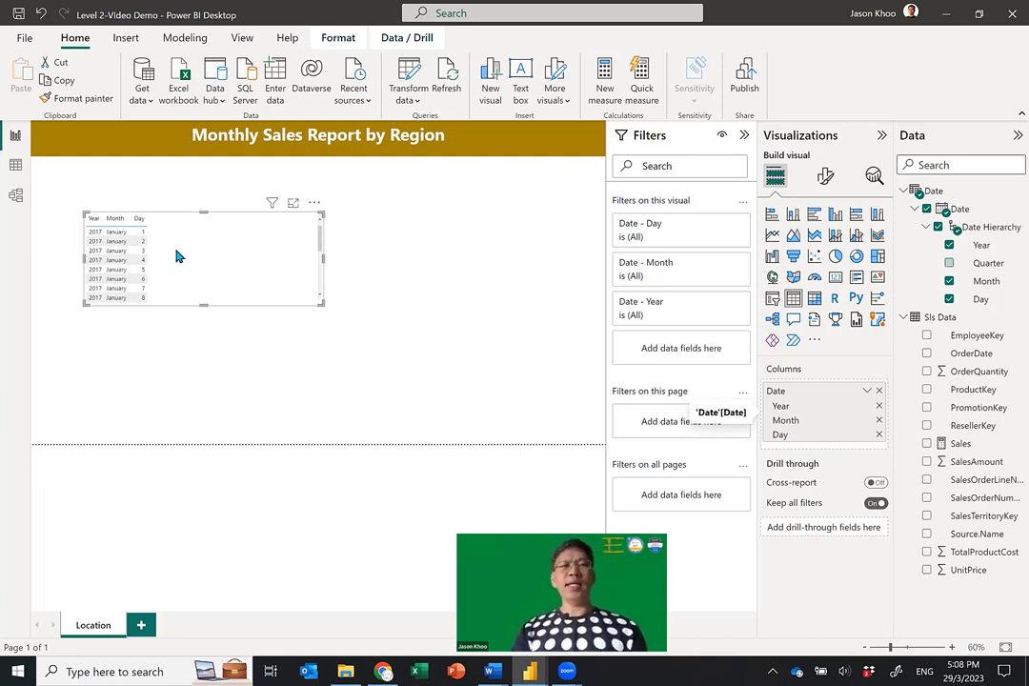
left_click(909, 648)
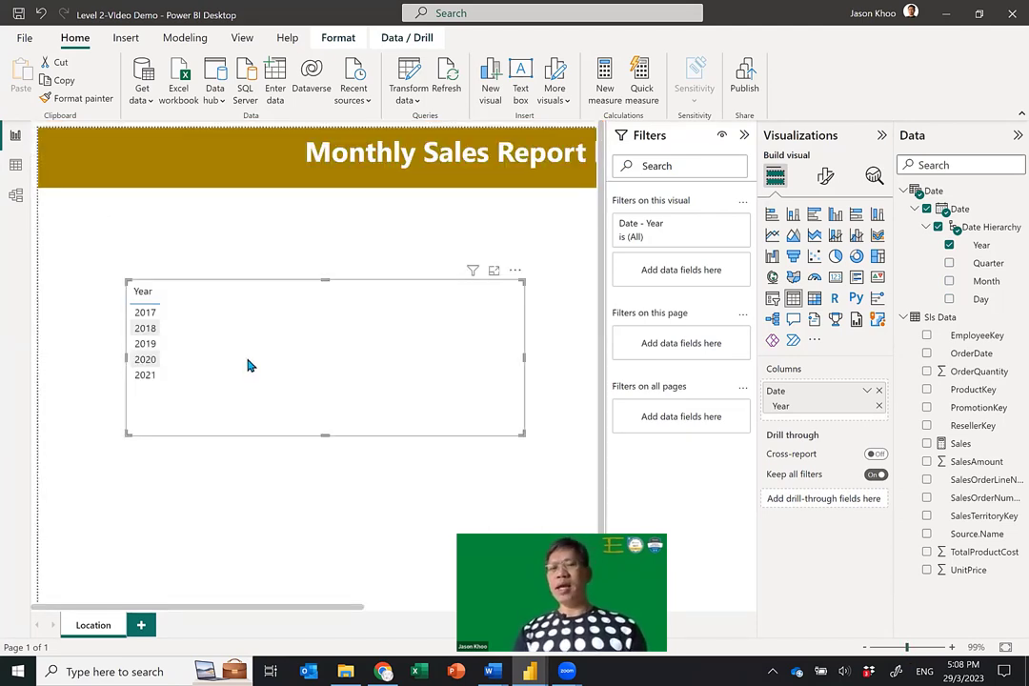
Add the Sales measure beside Year in the table visual, and shrink and reposition the visual near the page's upper-left corner below the title
left_click(905, 192)
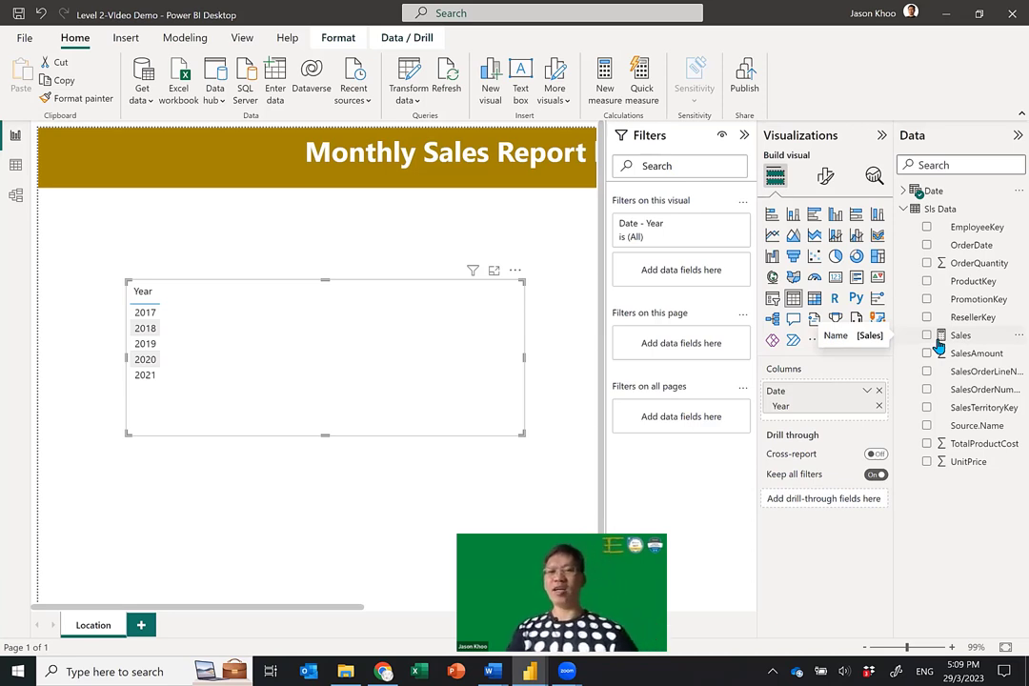
left_click_drag(936, 339, 844, 414)
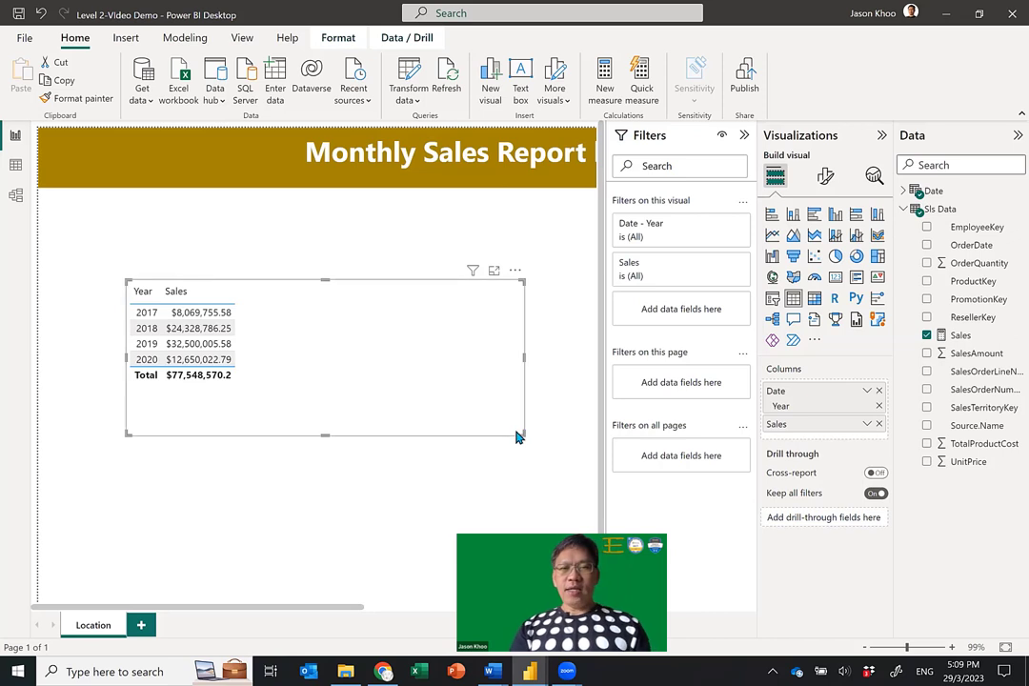
left_click_drag(517, 432, 263, 385)
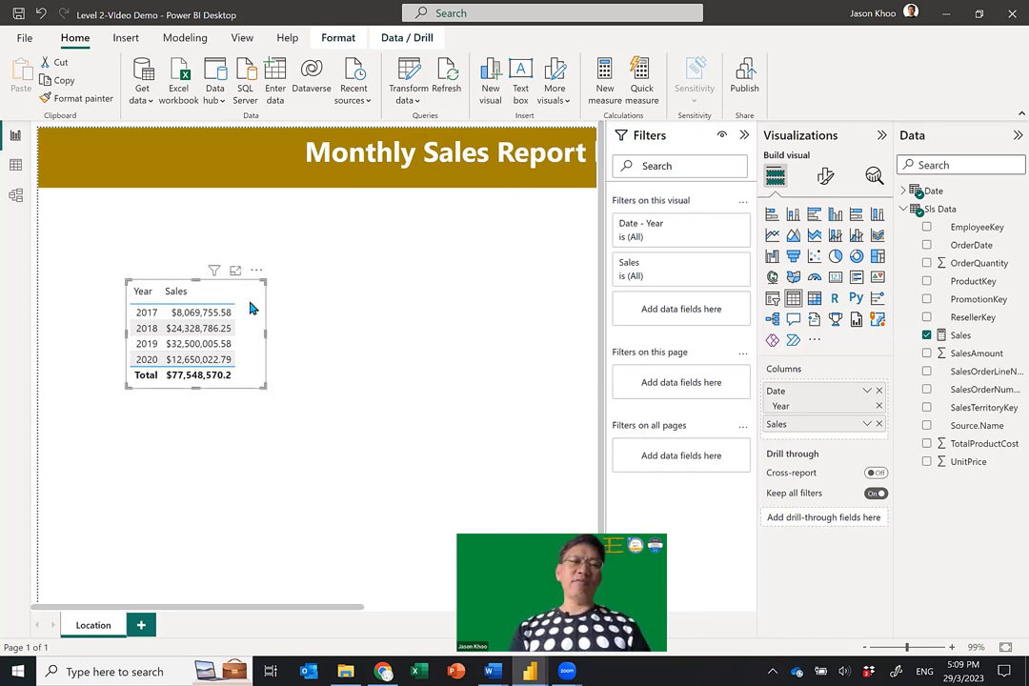
left_click_drag(251, 306, 196, 255)
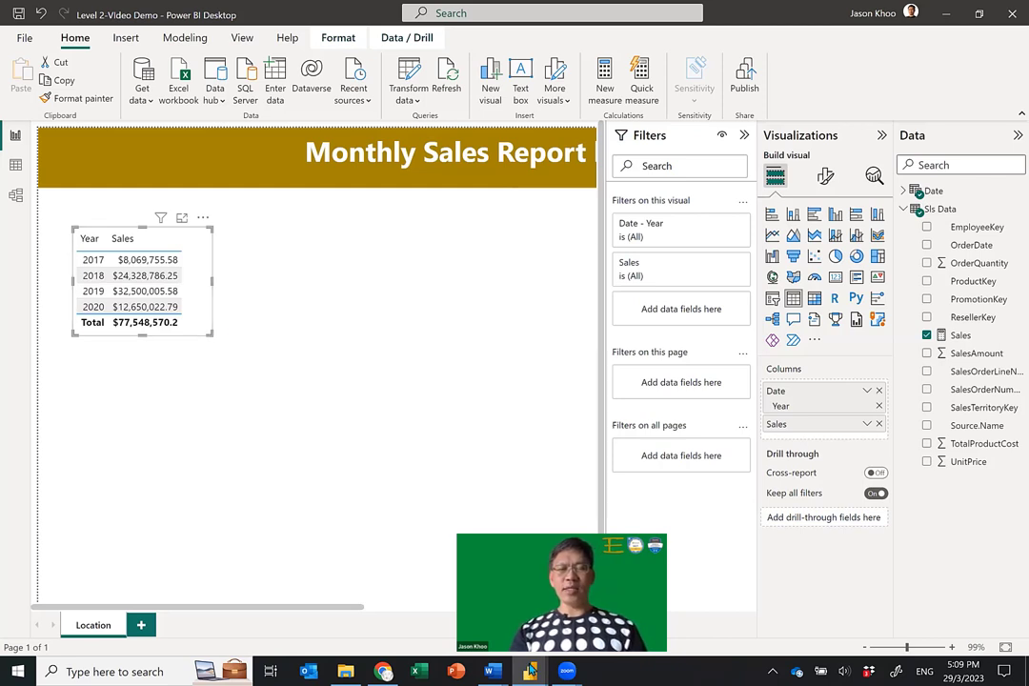
View the Location page of the L2-Report file as a reference and return to the Level 2-Video Demo report
mouse_move(532, 671)
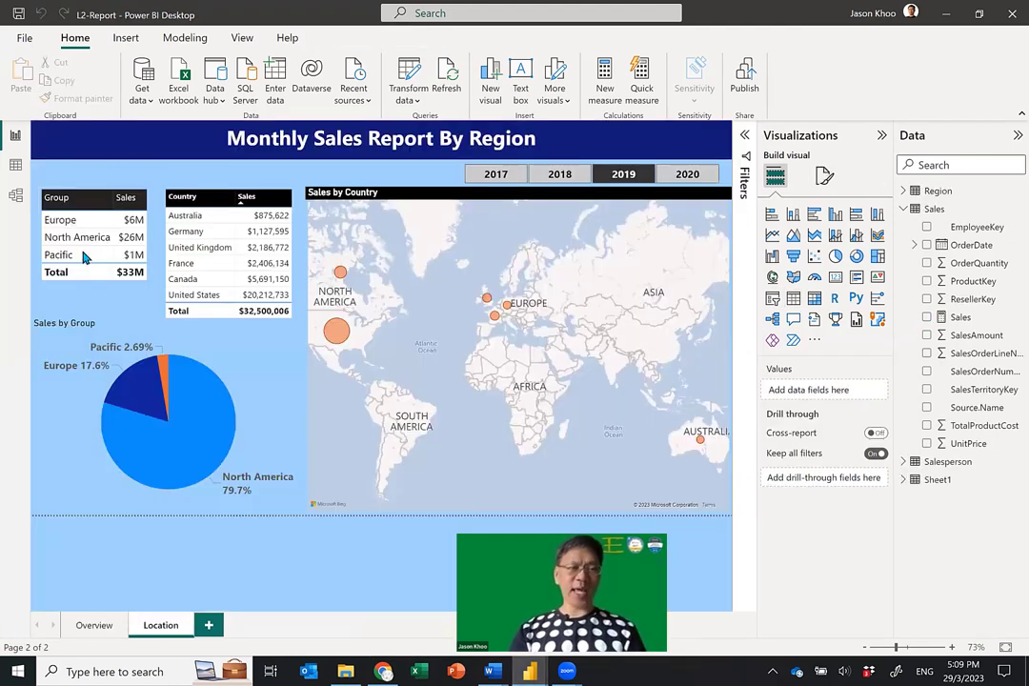
key("alt+Tab")
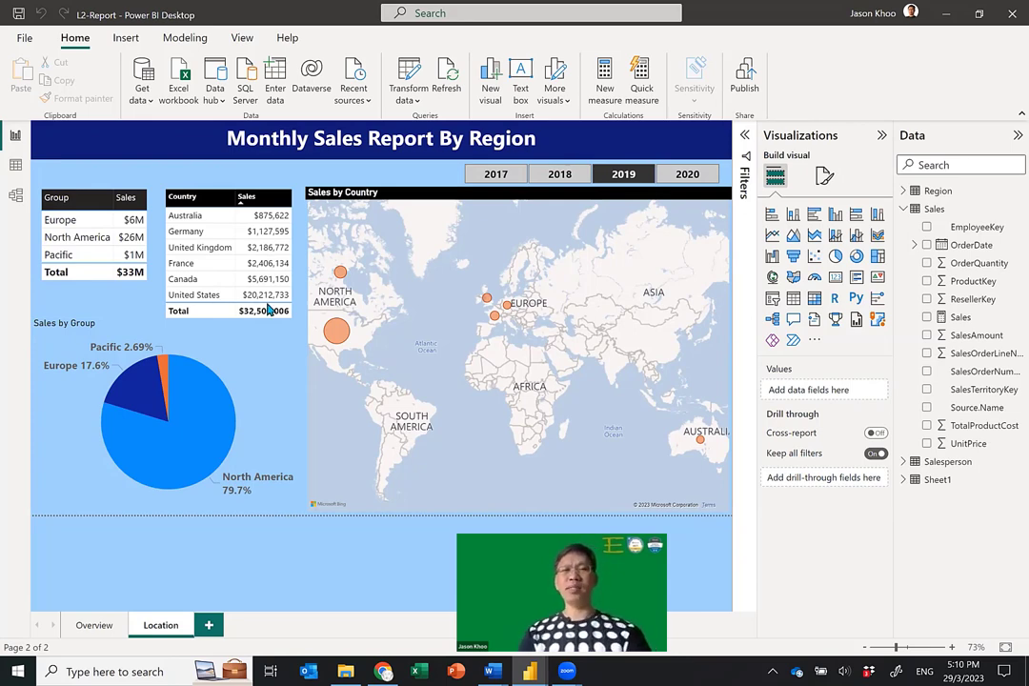
key("alt+Tab")
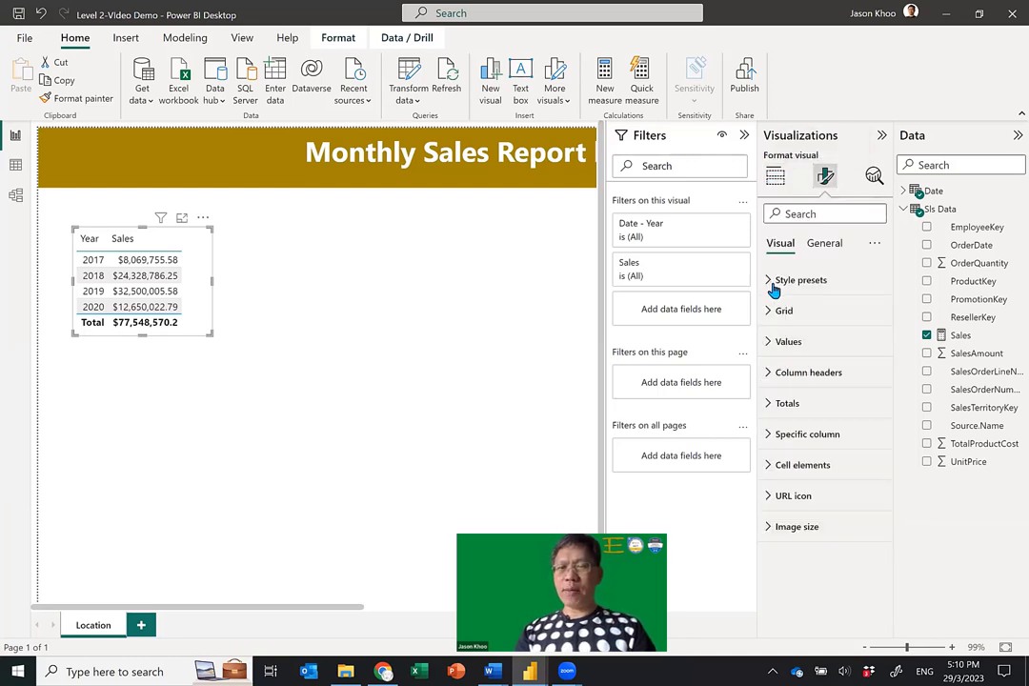
Try the Minimal and Bold header style presets on the Year and Sales table
left_click(773, 282)
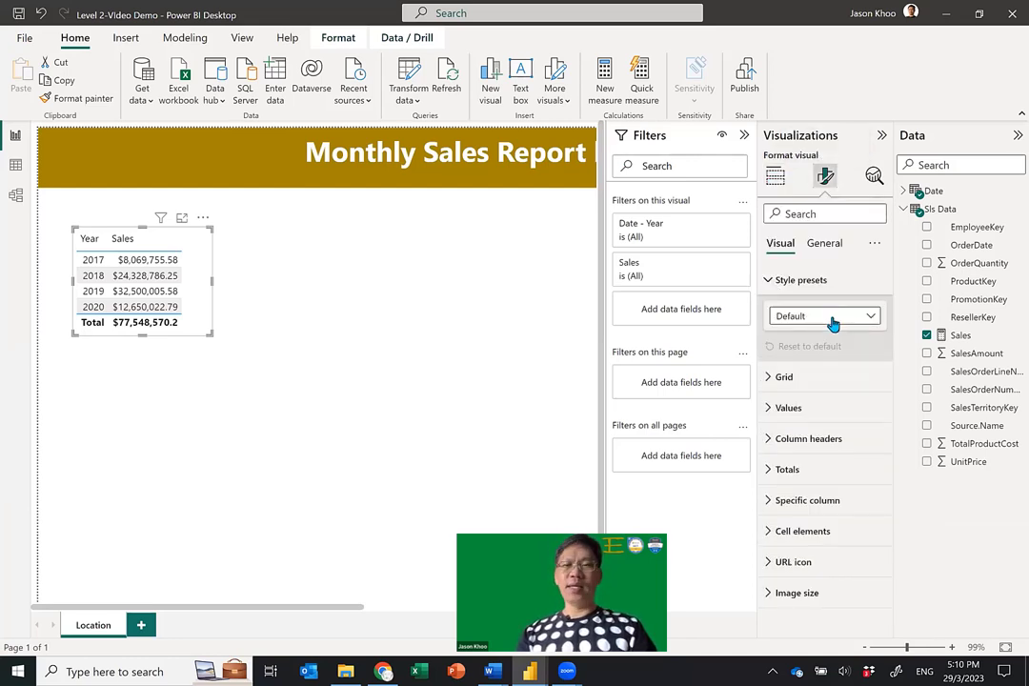
left_click(832, 324)
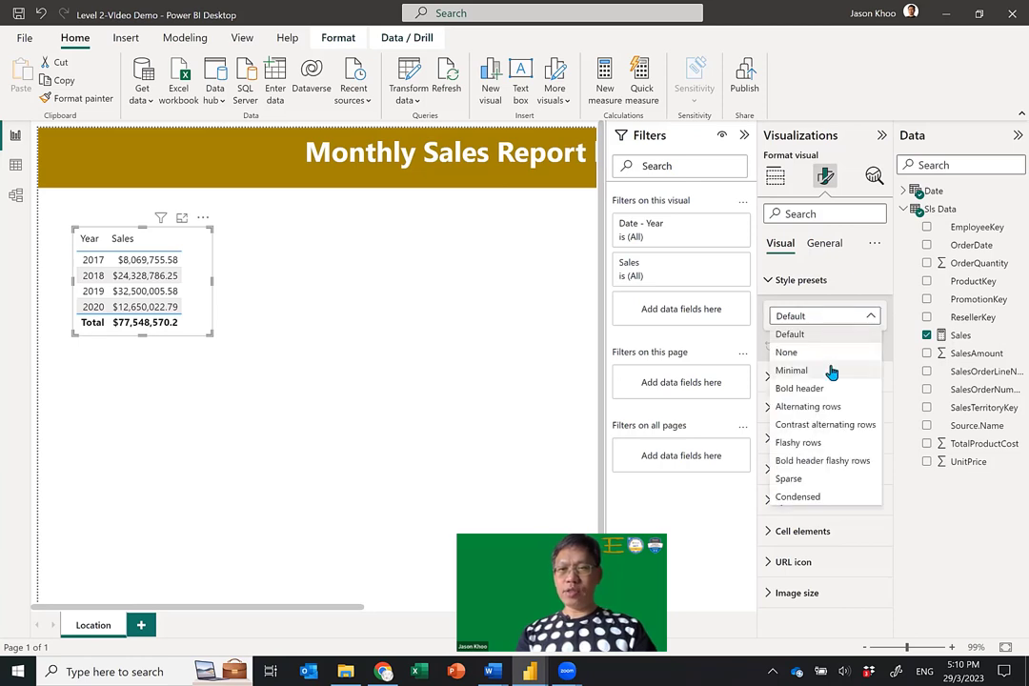
left_click(831, 371)
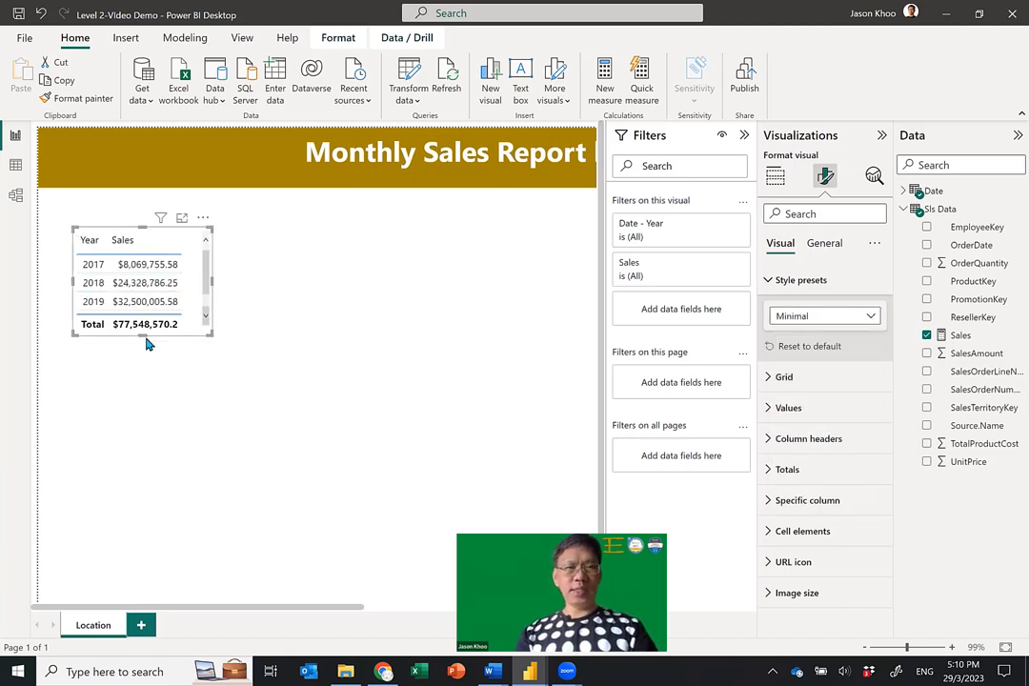
left_click(785, 322)
left_click(820, 392)
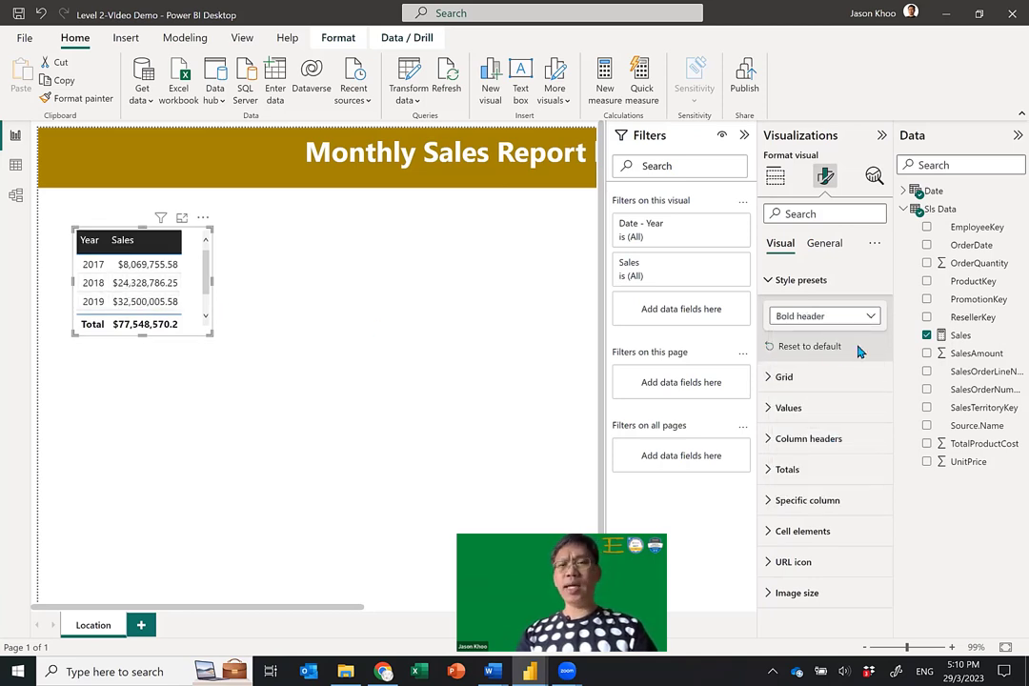
Apply the Alternating rows style preset to the Year and Sales table and enlarge the table to fit all its rows
left_click(788, 319)
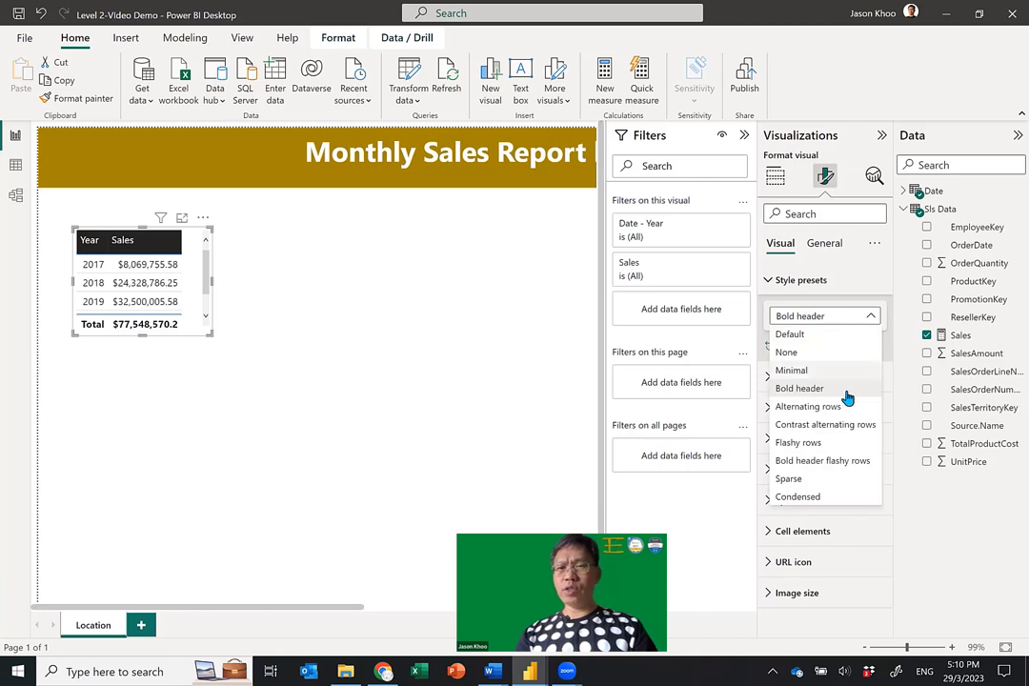
key("Escape")
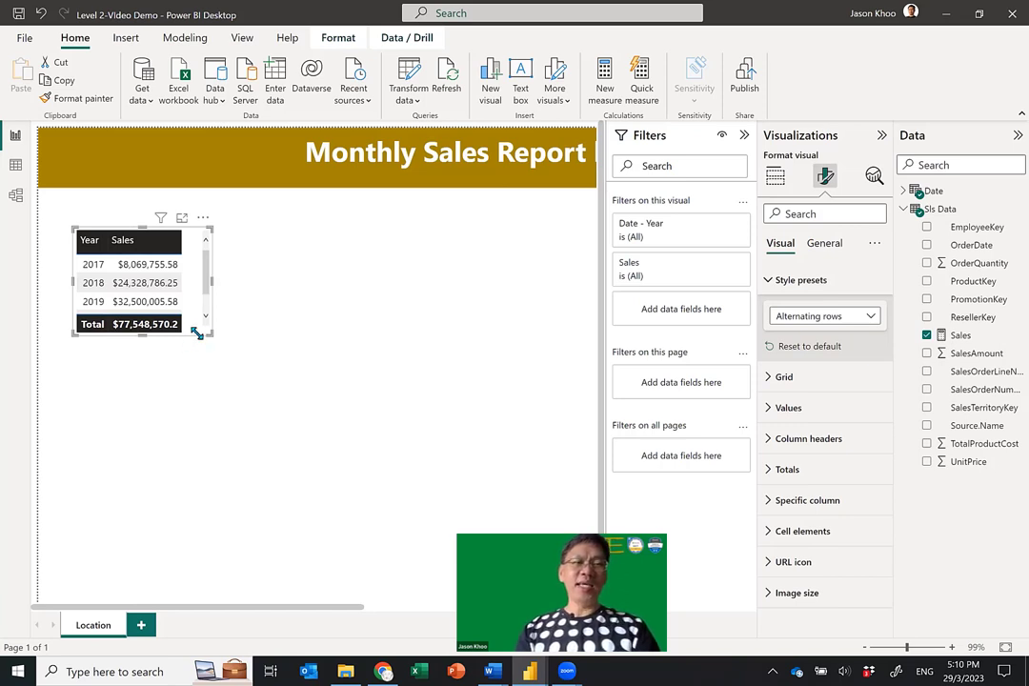
left_click_drag(196, 332, 196, 354)
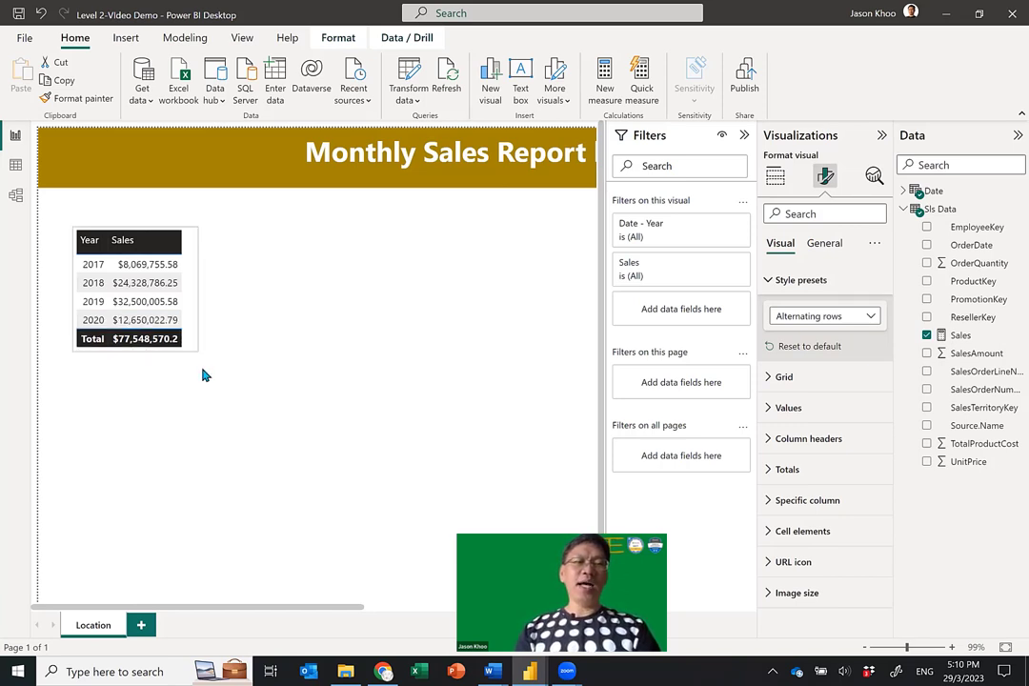
Set the report page's wallpaper image to bicycle-788733_1920.jpg from the working-files folder
left_click(263, 328)
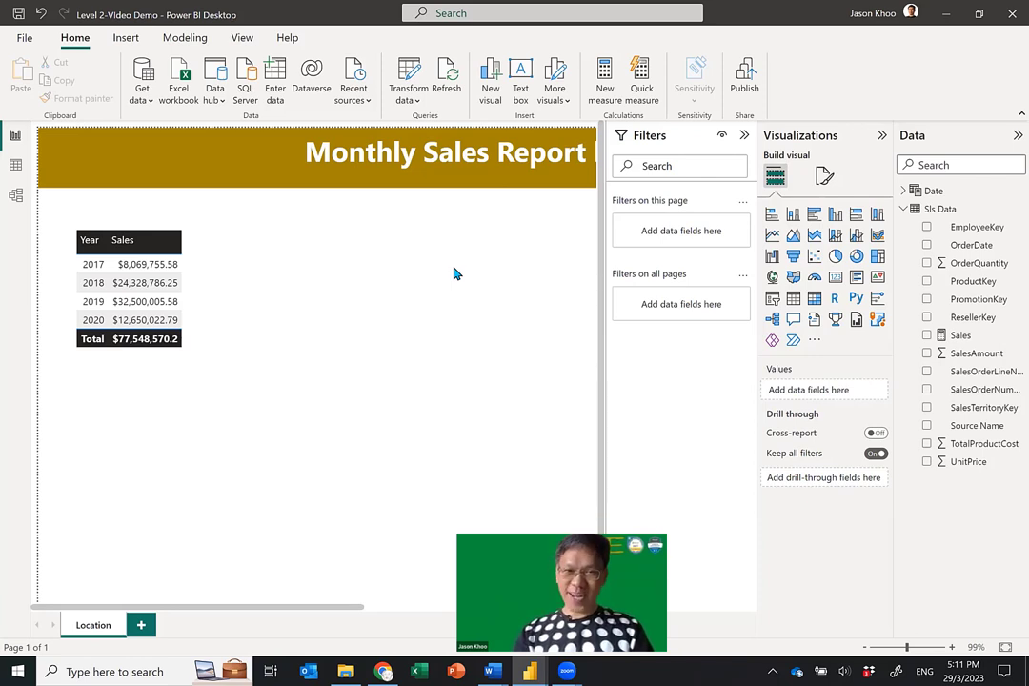
left_click(815, 175)
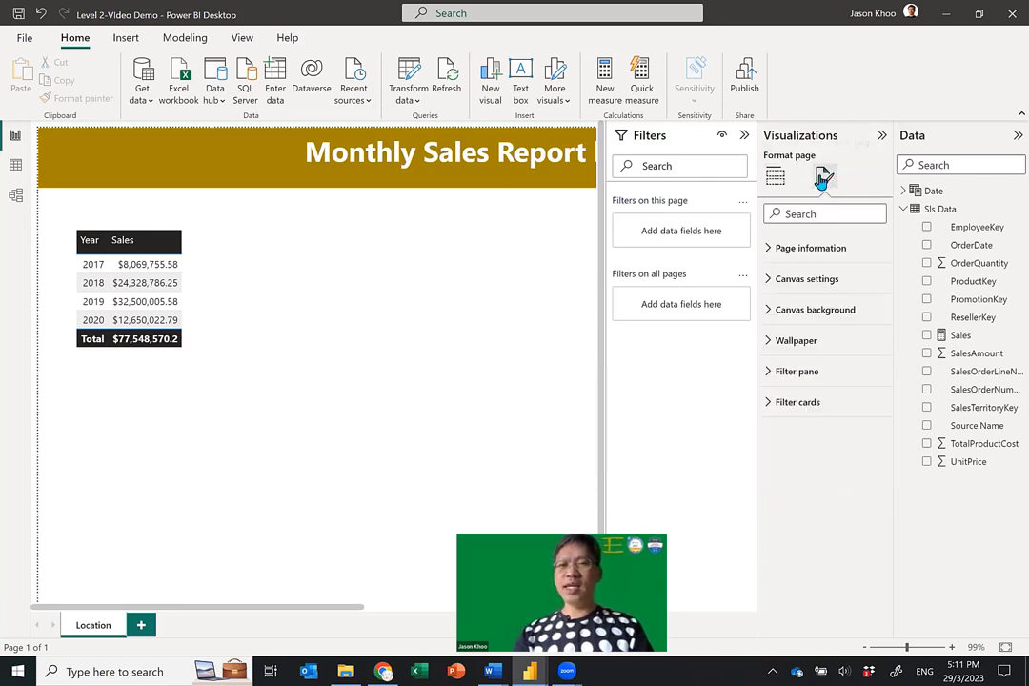
left_click(771, 343)
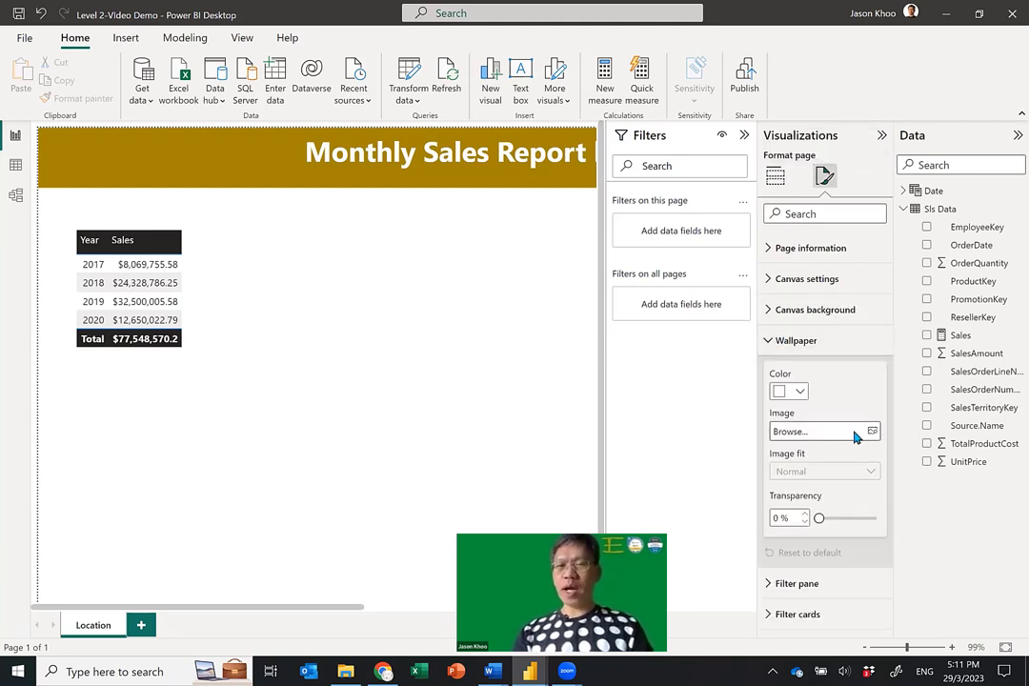
left_click(855, 434)
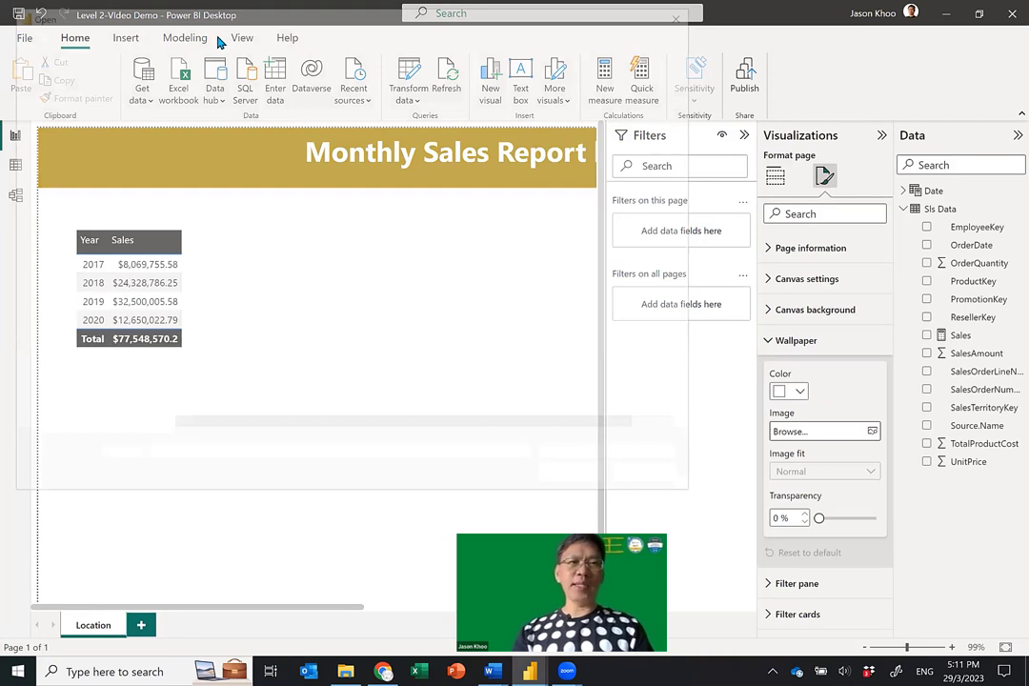
key("alt+Up")
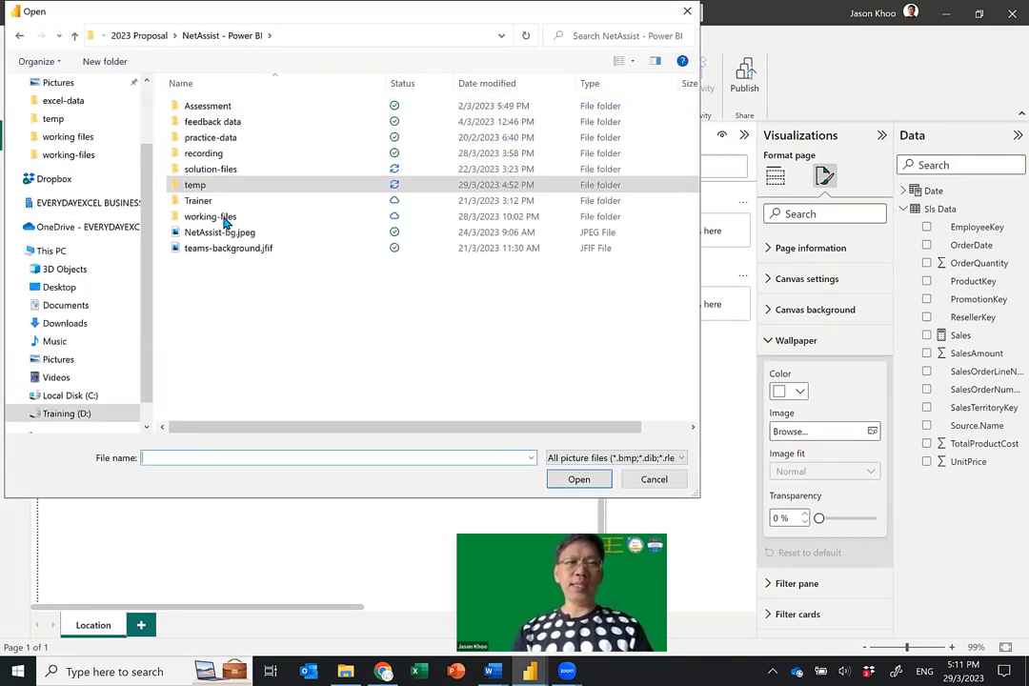
left_click(224, 217)
key("Return")
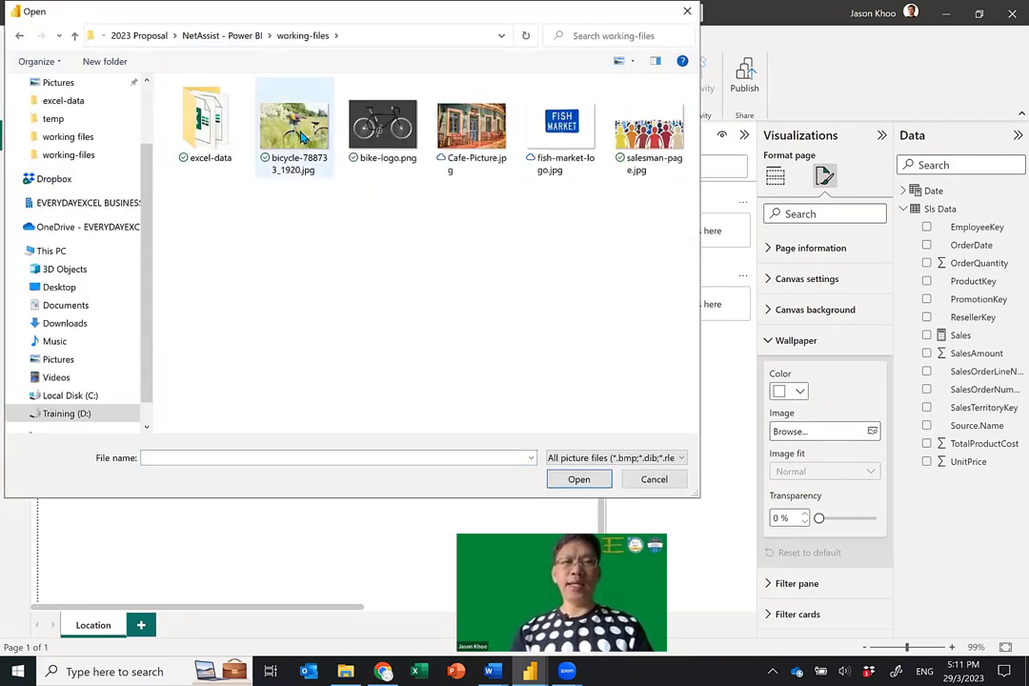
left_click(301, 138)
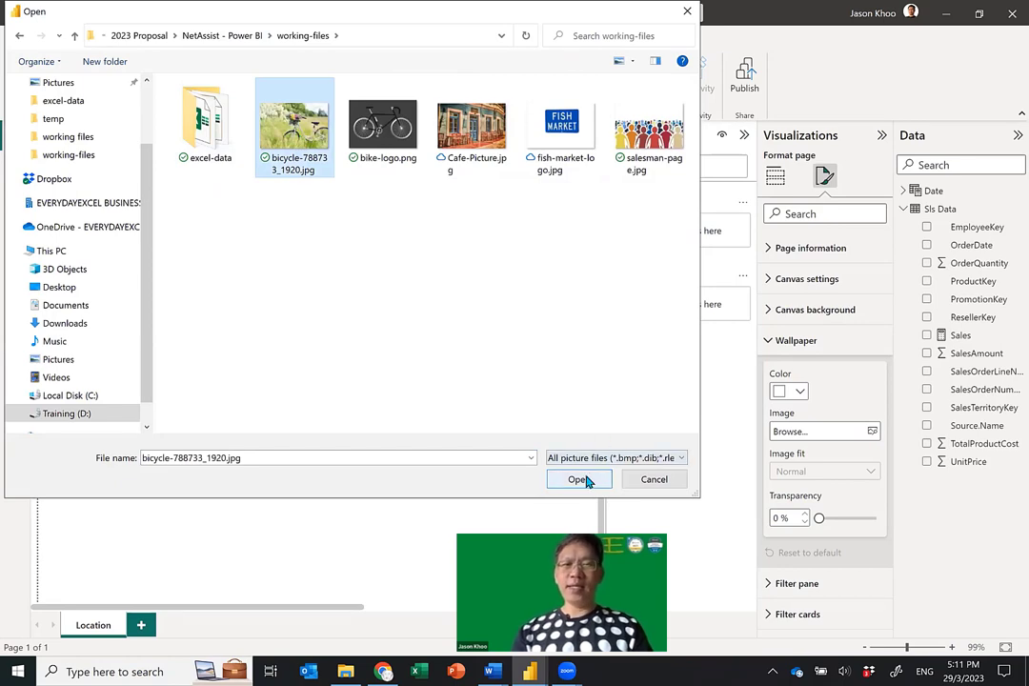
key("Return")
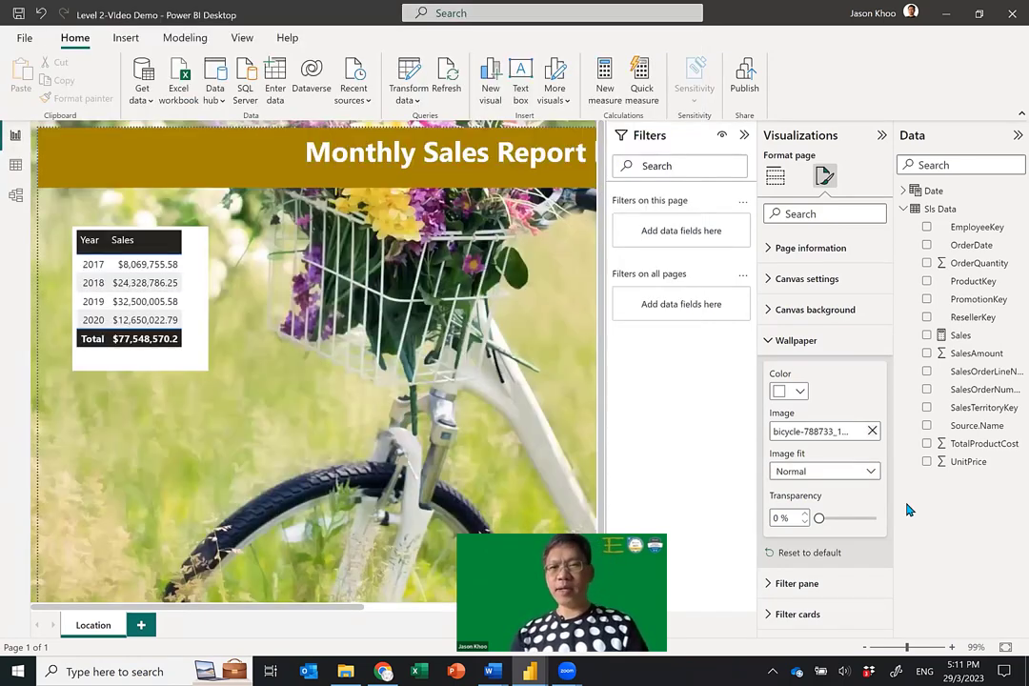
Set the wallpaper image's transparency to 70%
left_click(847, 520)
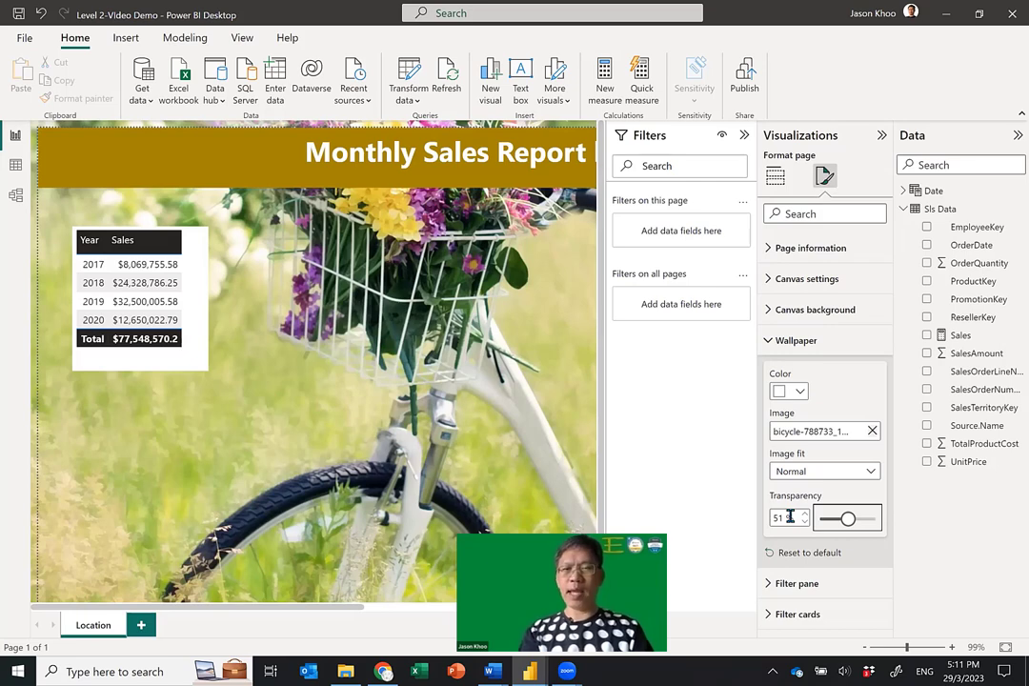
key("BackSpace")
type("0")
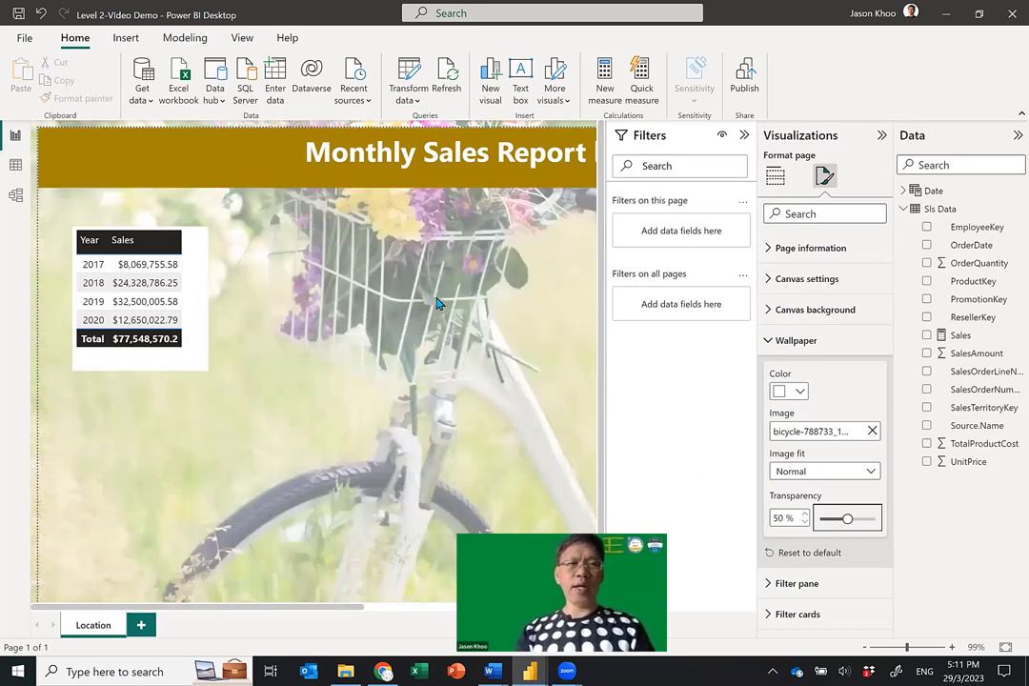
key("BackSpace")
key("BackSpace")
type("7")
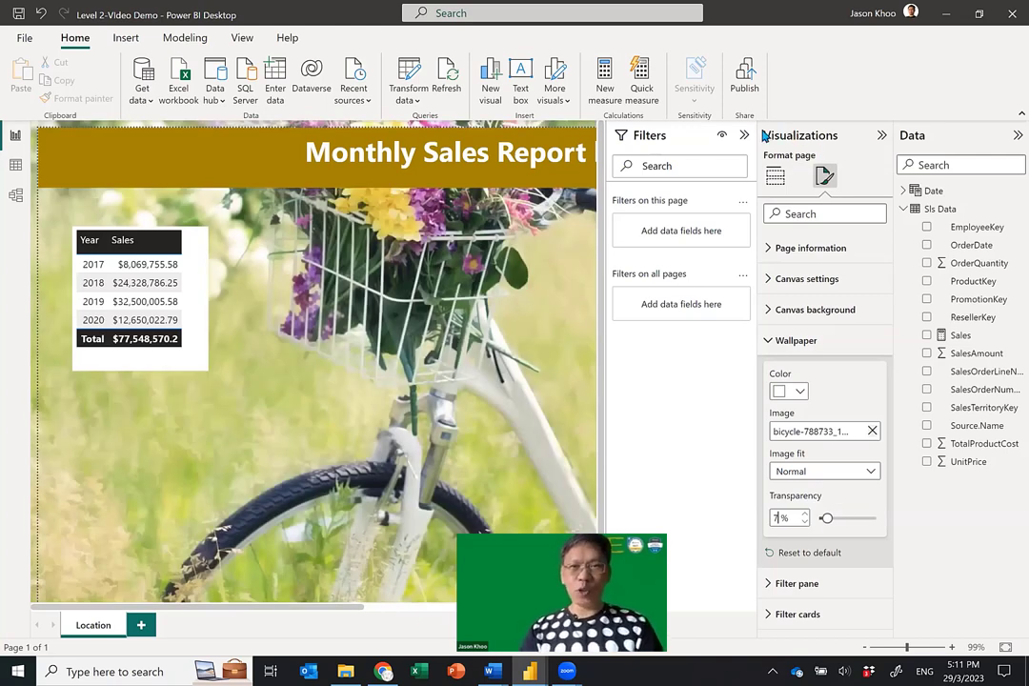
type("0")
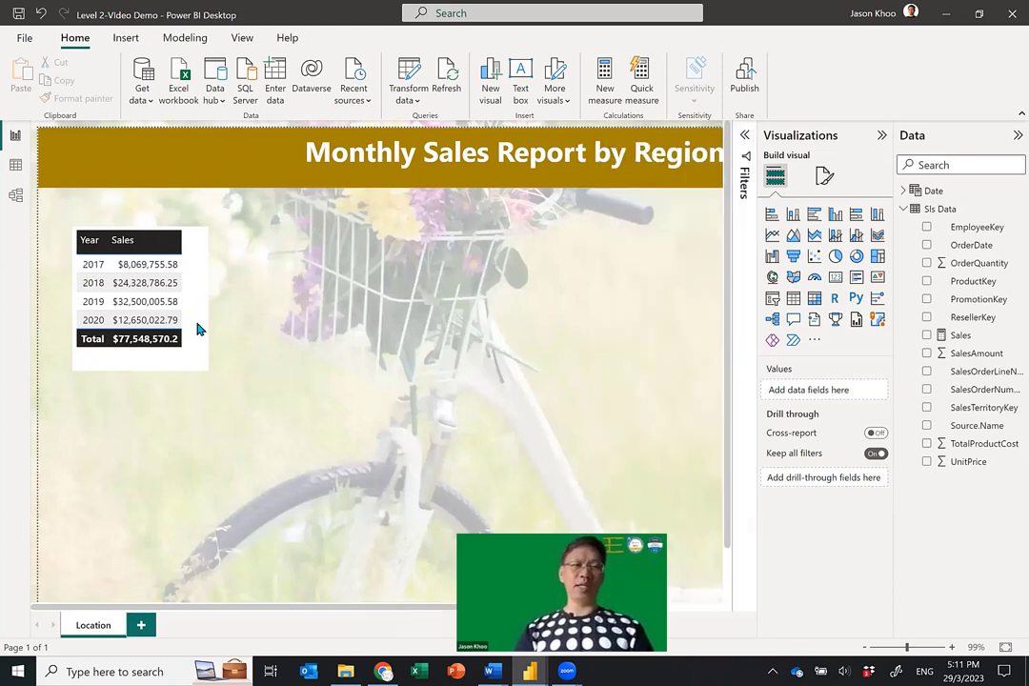
Remove the white background behind the Year and Sales table through its general Effects settings
mouse_move(200, 305)
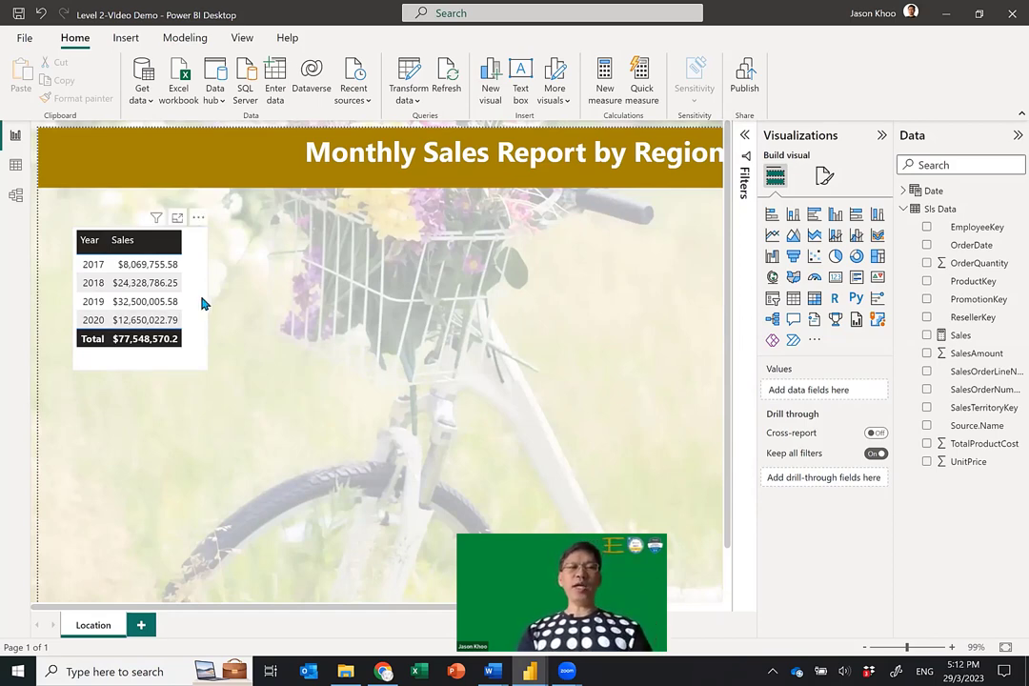
left_click(200, 300)
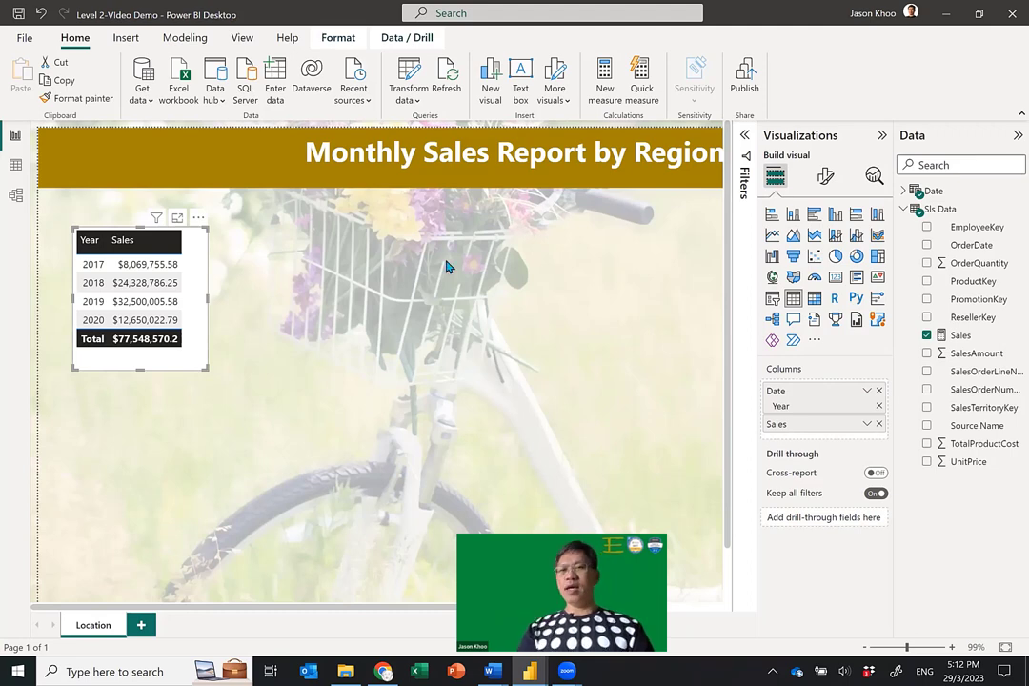
left_click(826, 180)
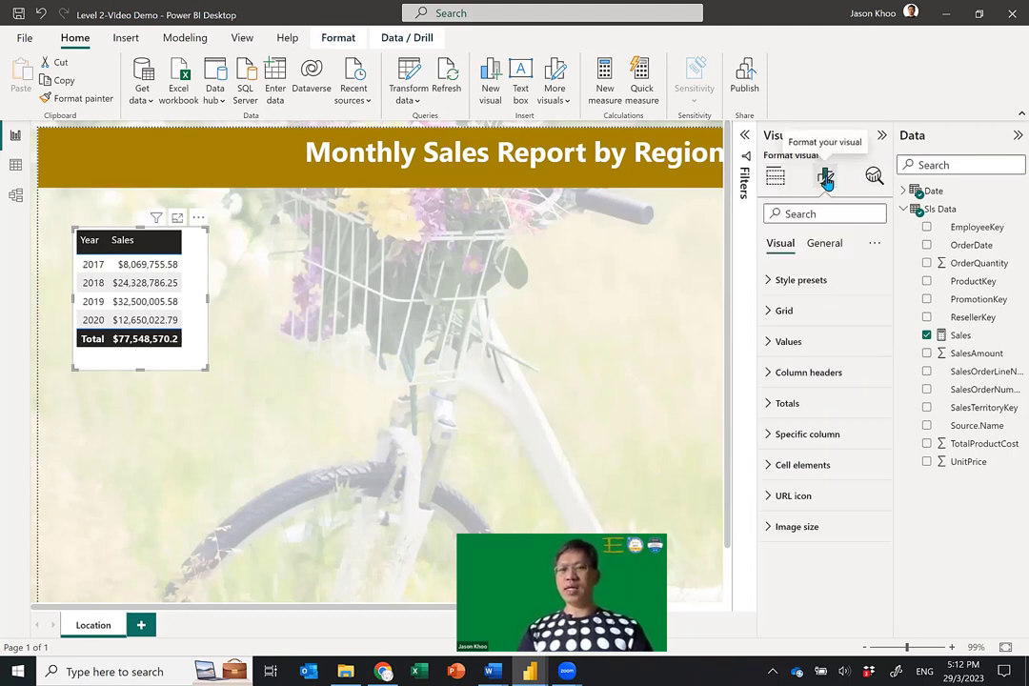
left_click(826, 246)
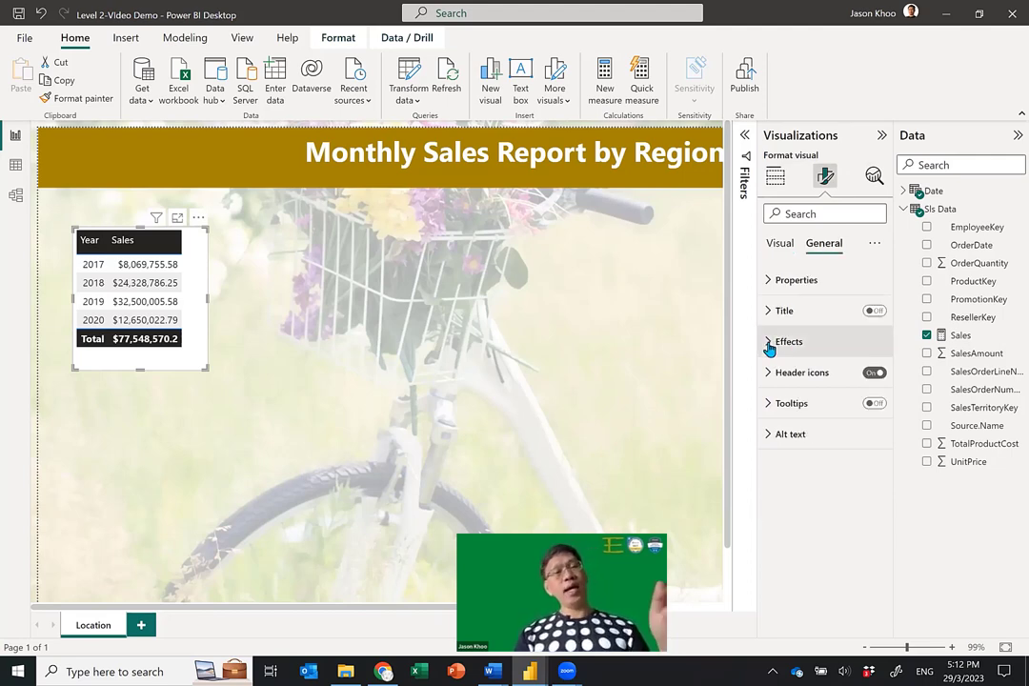
left_click(769, 345)
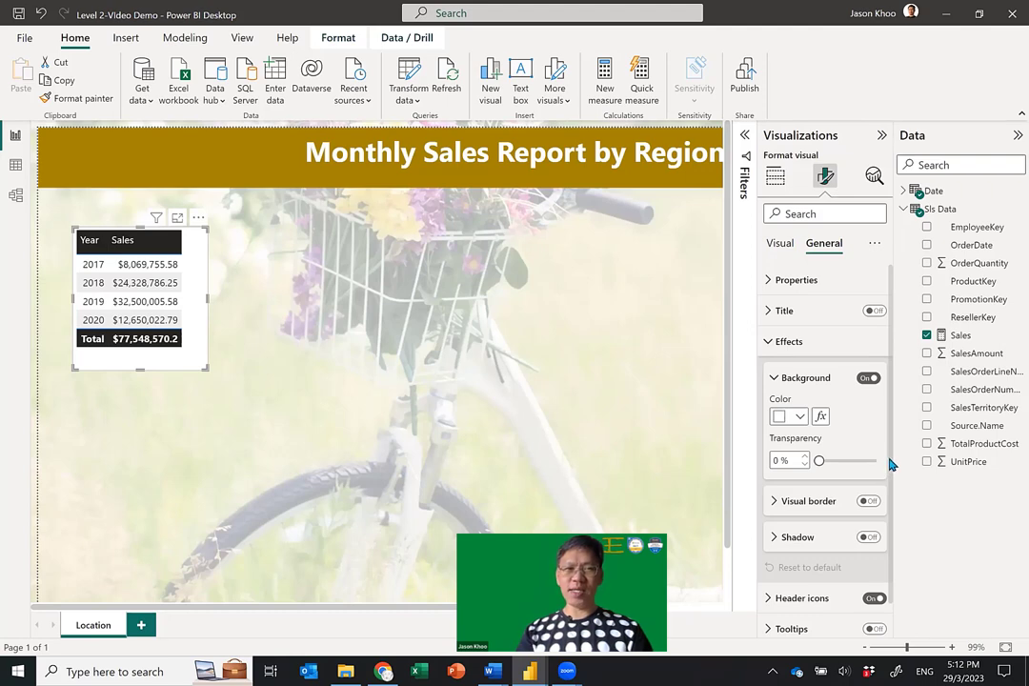
left_click(205, 305)
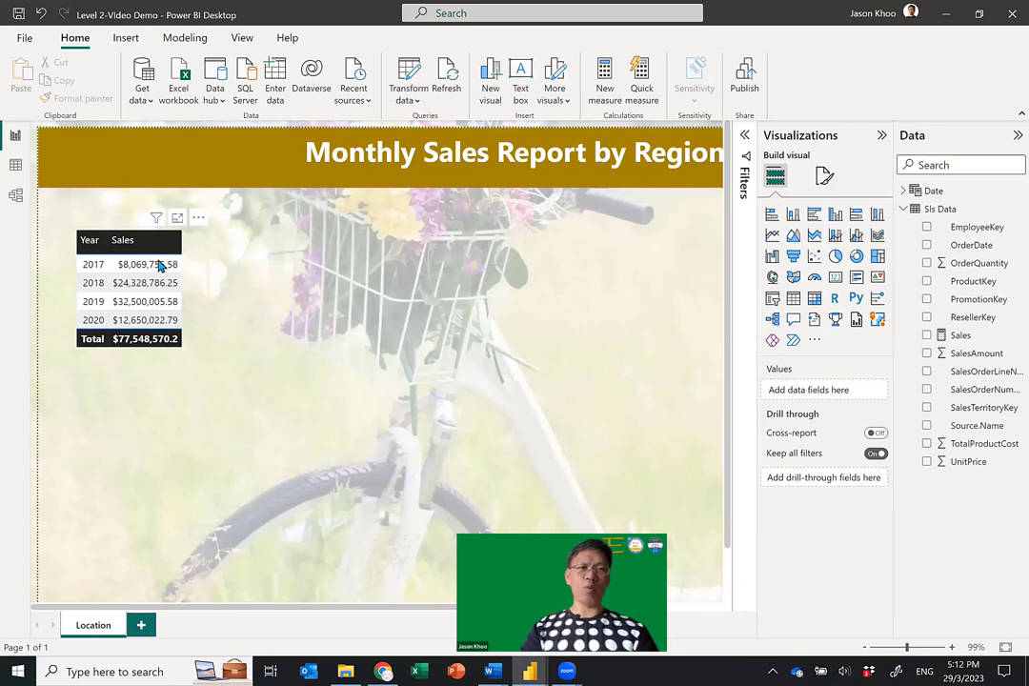
Move the Year and Sales table to the page's left edge just below the title banner and size it to fit its contents
left_click_drag(199, 366, 153, 321)
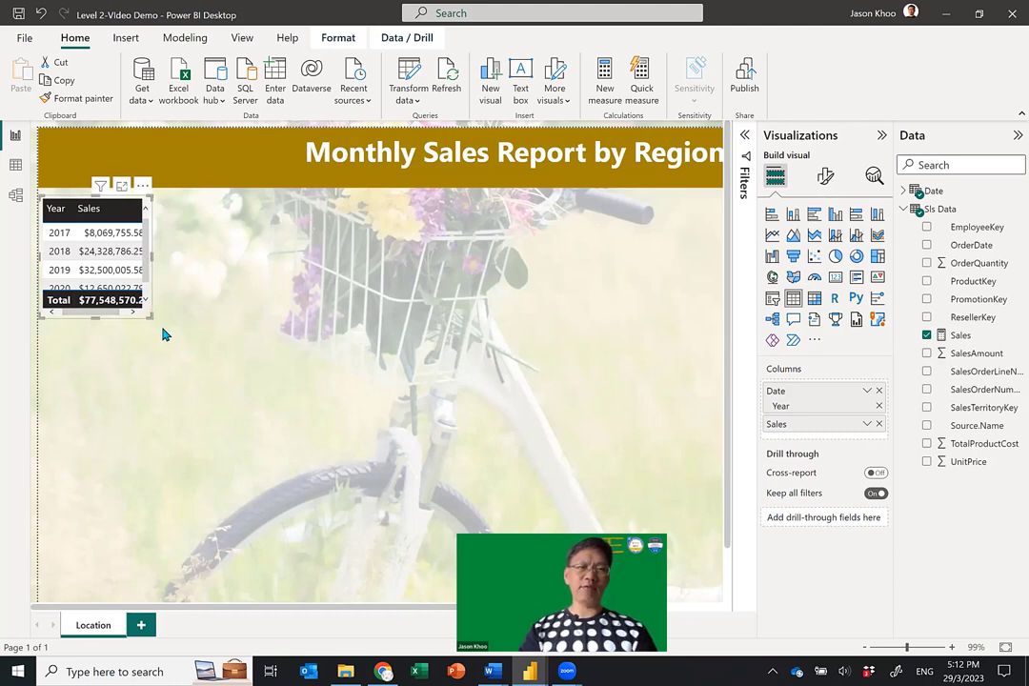
left_click_drag(162, 334, 165, 334)
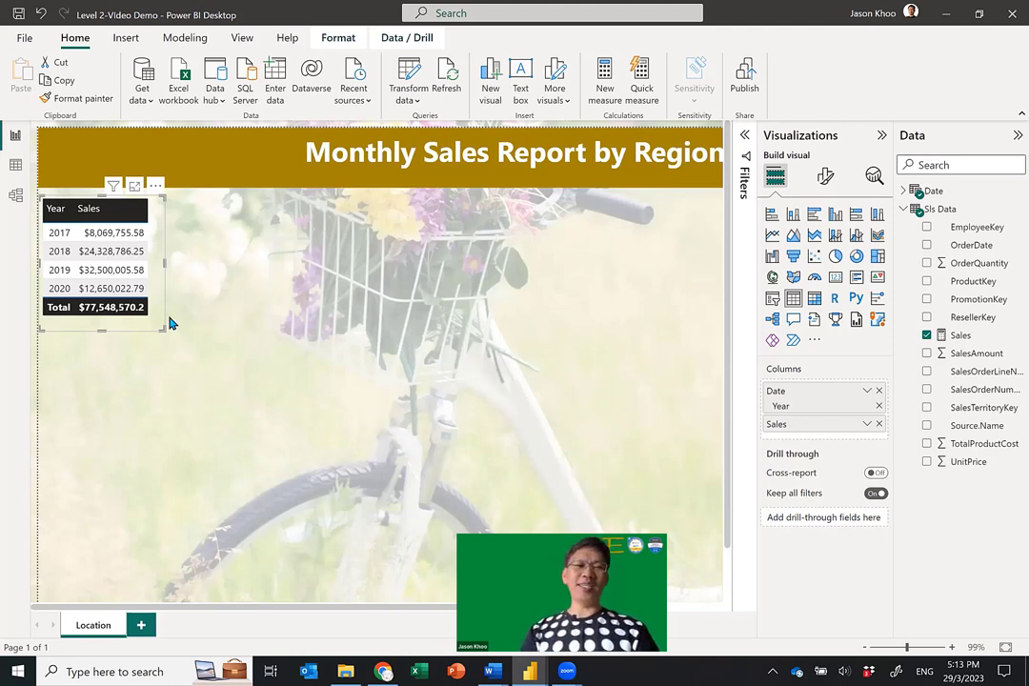
In the yearly table's visual formatting, choose Sales as the series for the Specific column settings
left_click(826, 181)
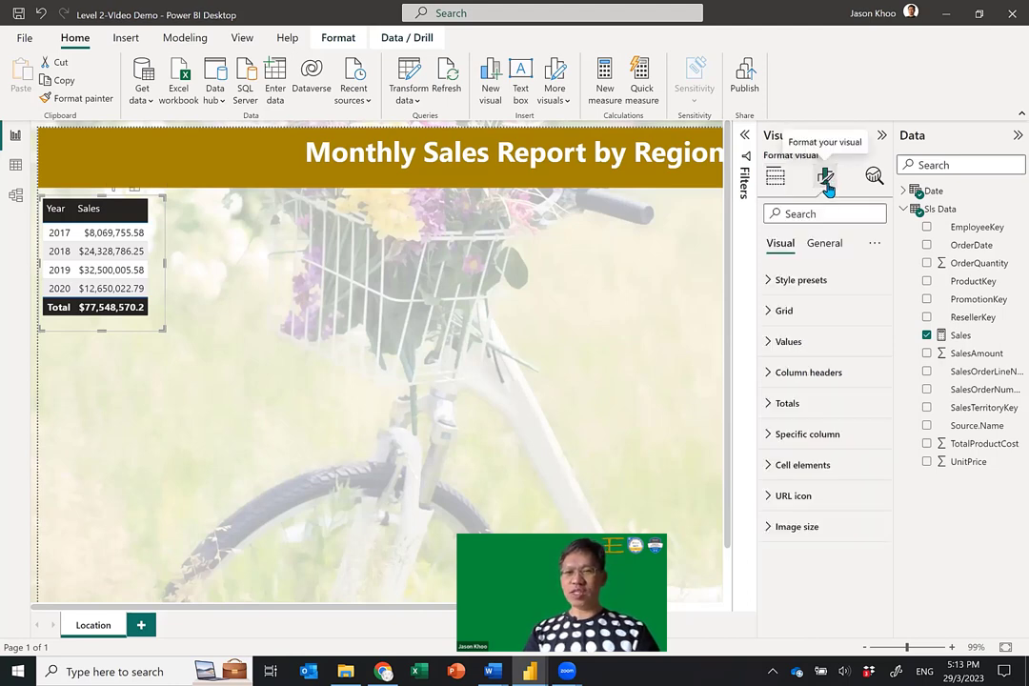
left_click(772, 345)
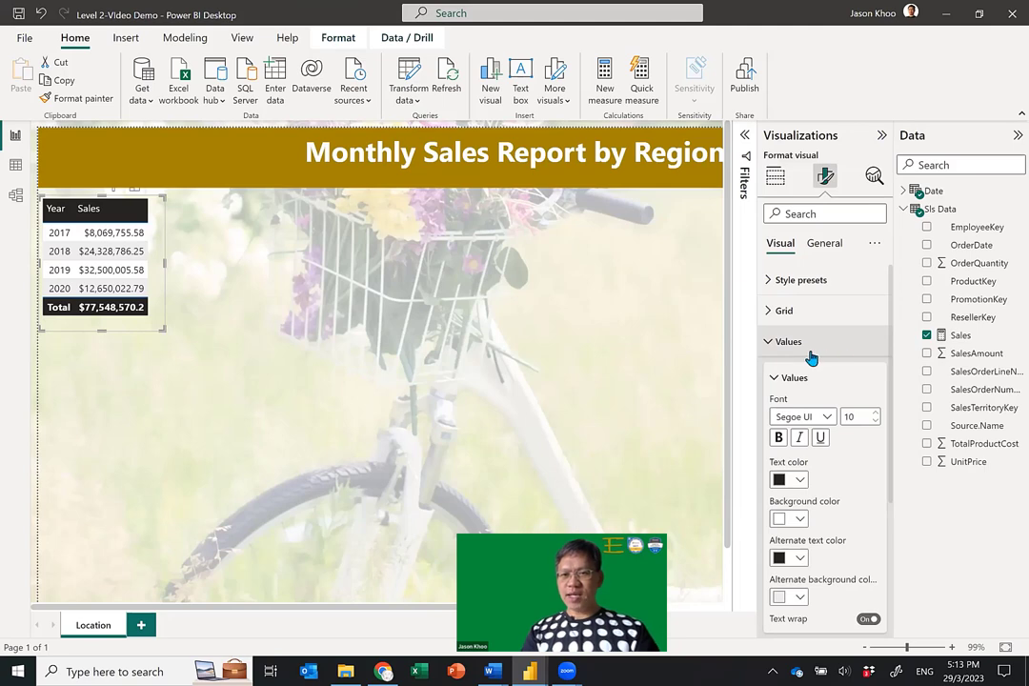
scroll(811, 357, "down", 2)
left_click(779, 290)
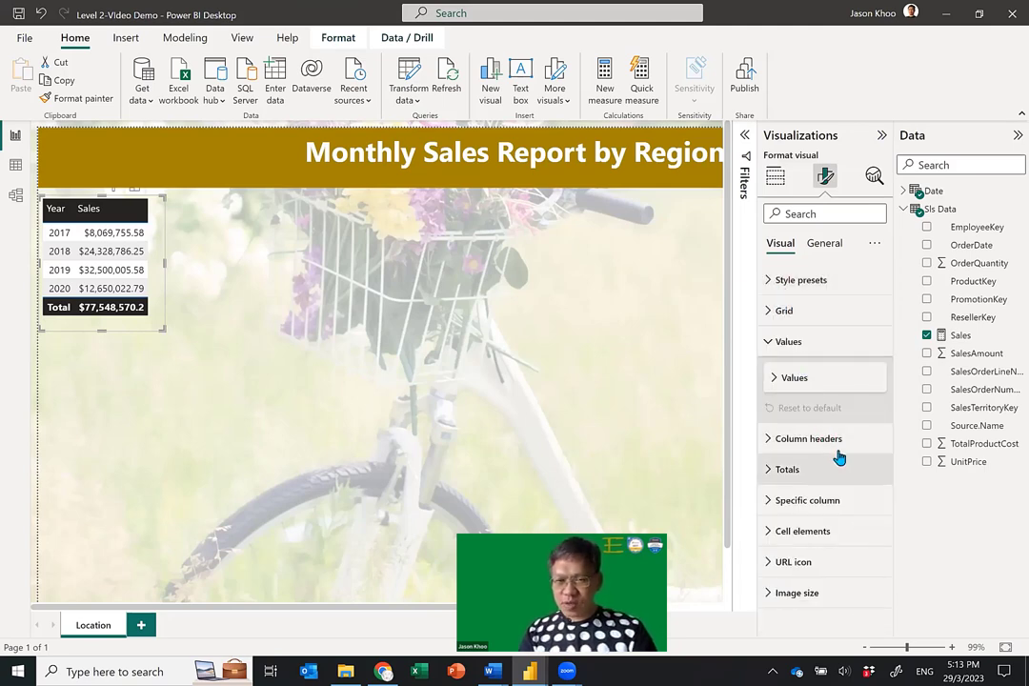
left_click(772, 502)
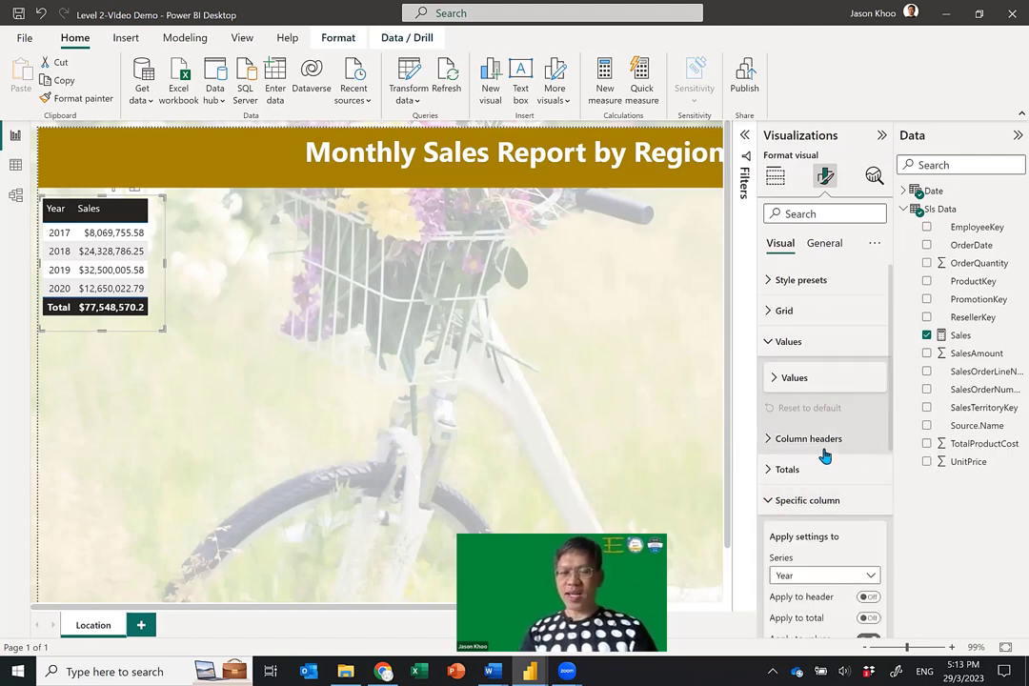
left_click(770, 345)
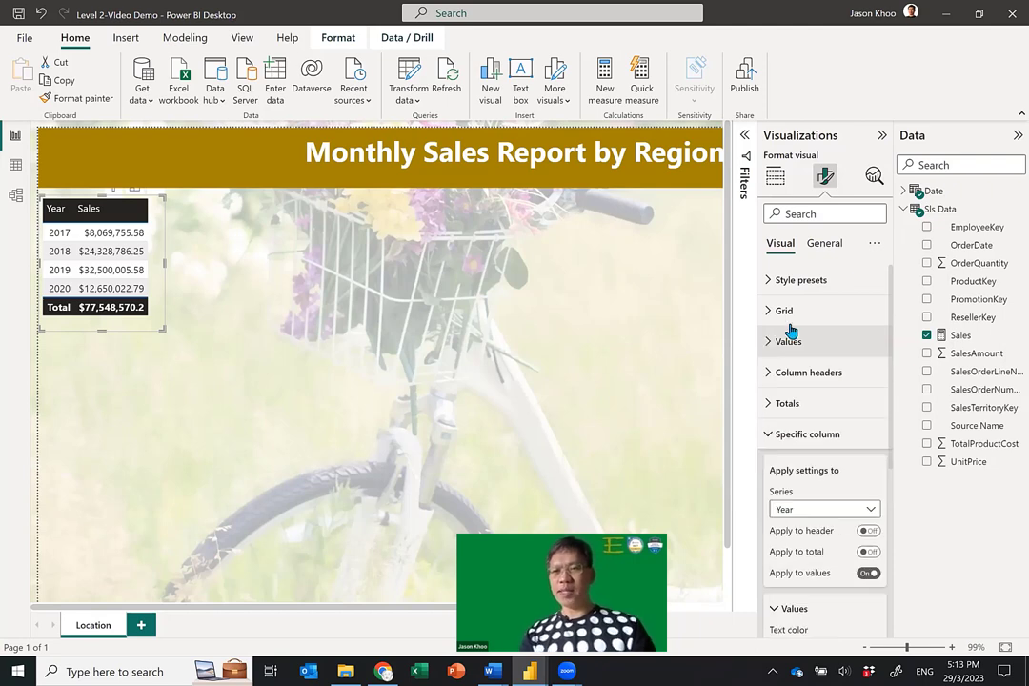
scroll(817, 372, "down", 4)
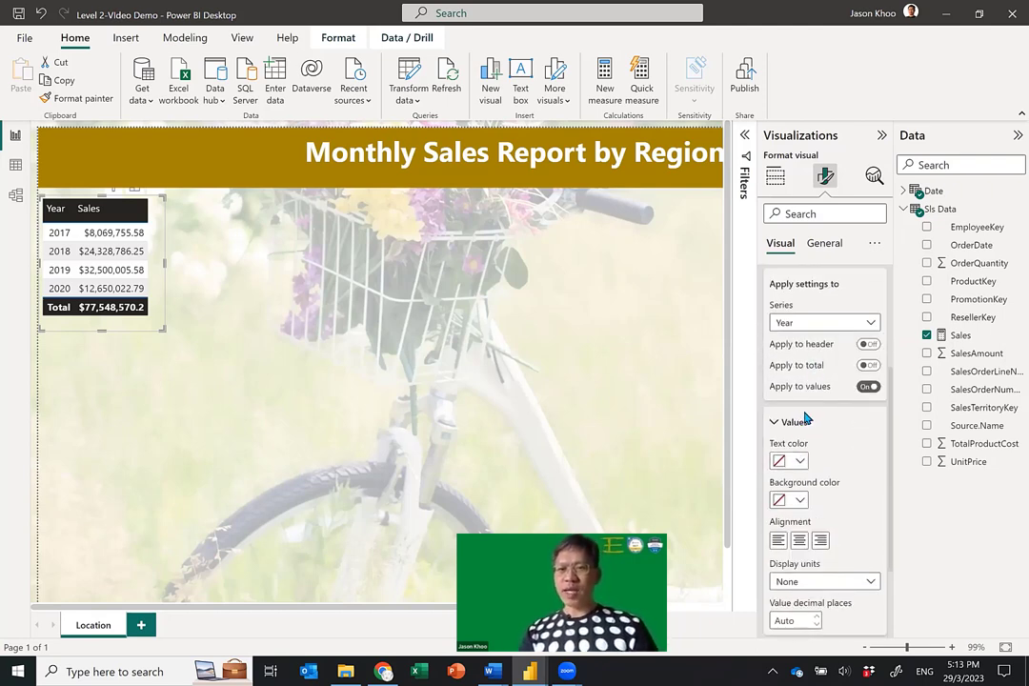
scroll(813, 416, "up", 2)
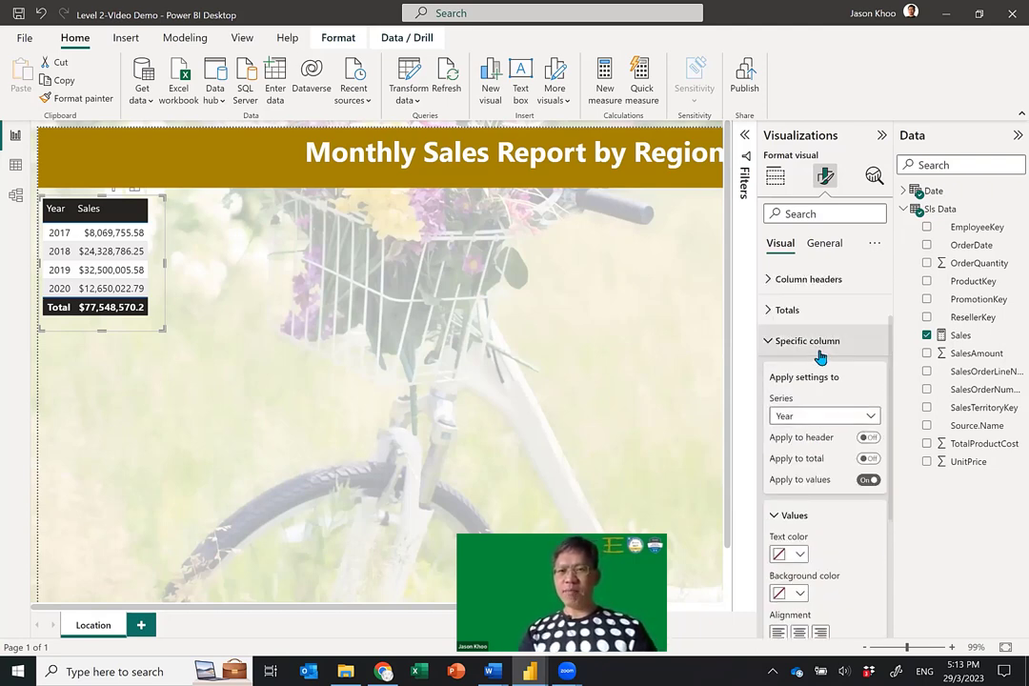
left_click(806, 418)
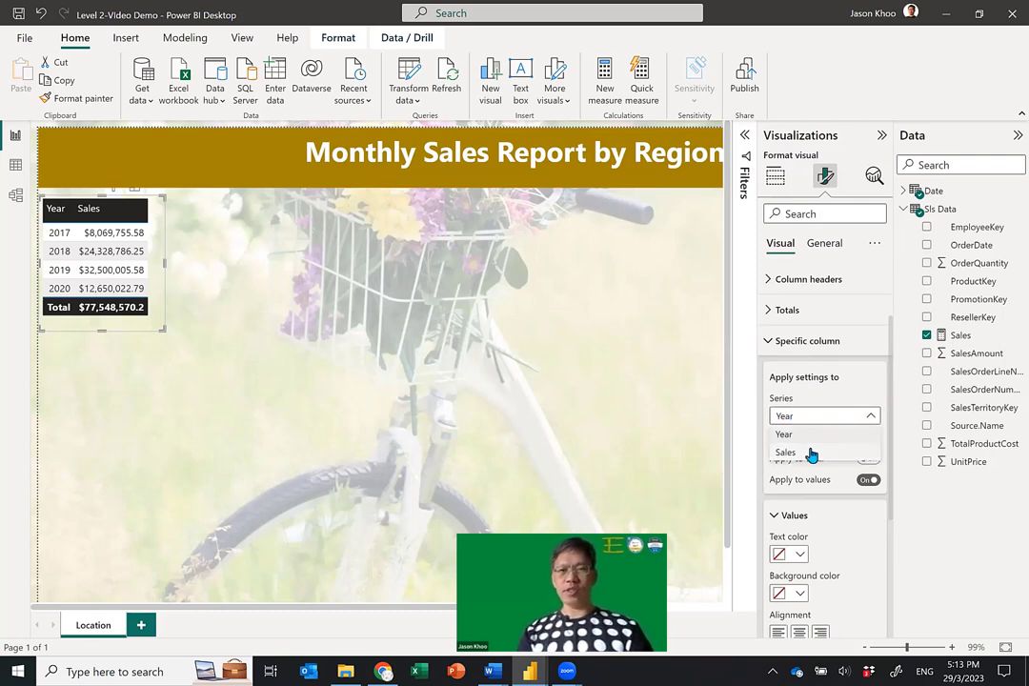
left_click(810, 453)
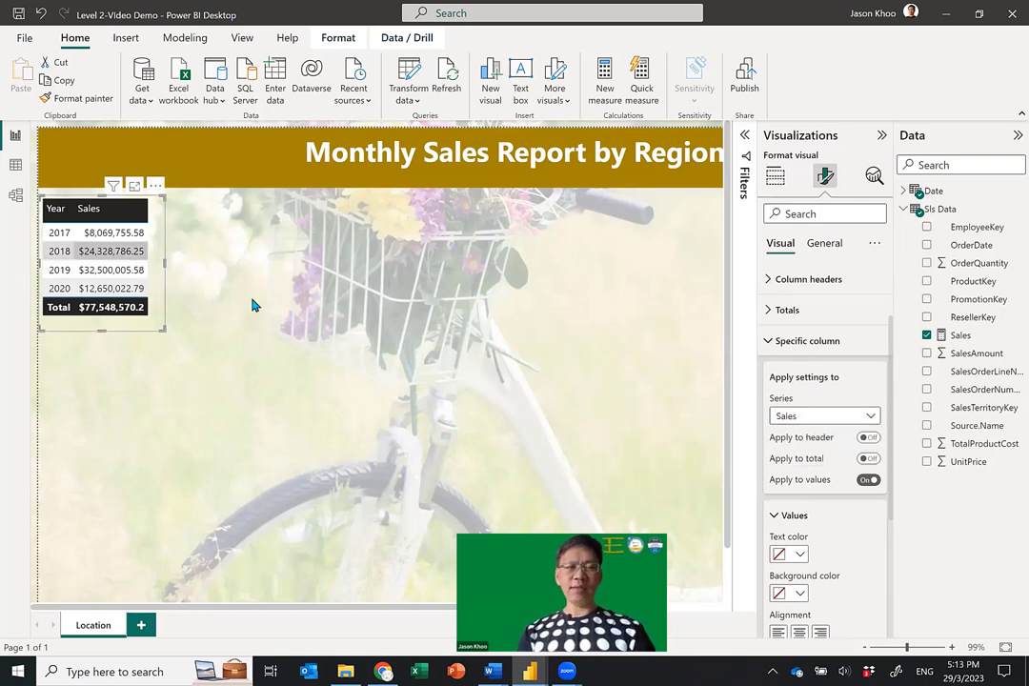
Display the table's Sales values in Millions with 2 decimal places
scroll(825, 438, "down", 2)
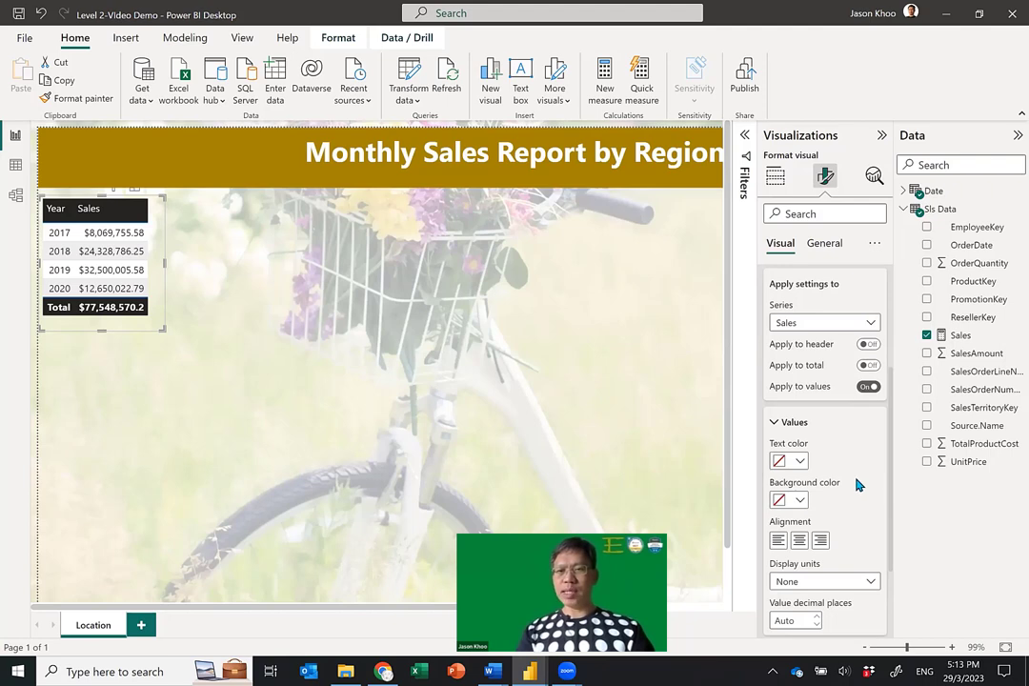
scroll(855, 469, "down", 2)
scroll(855, 469, "down", 1)
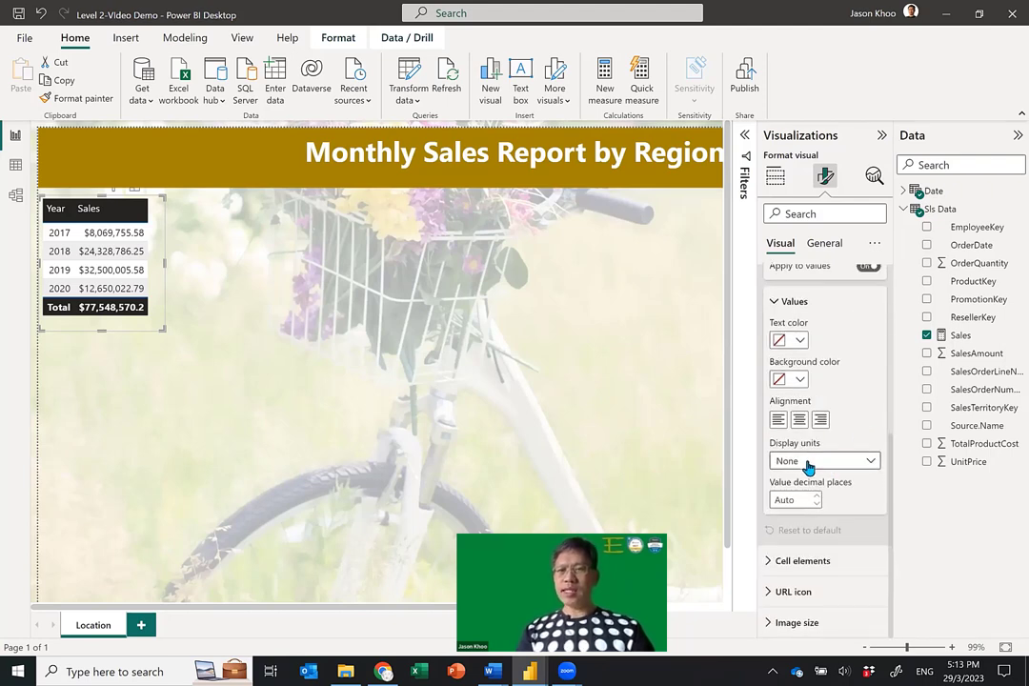
left_click(866, 463)
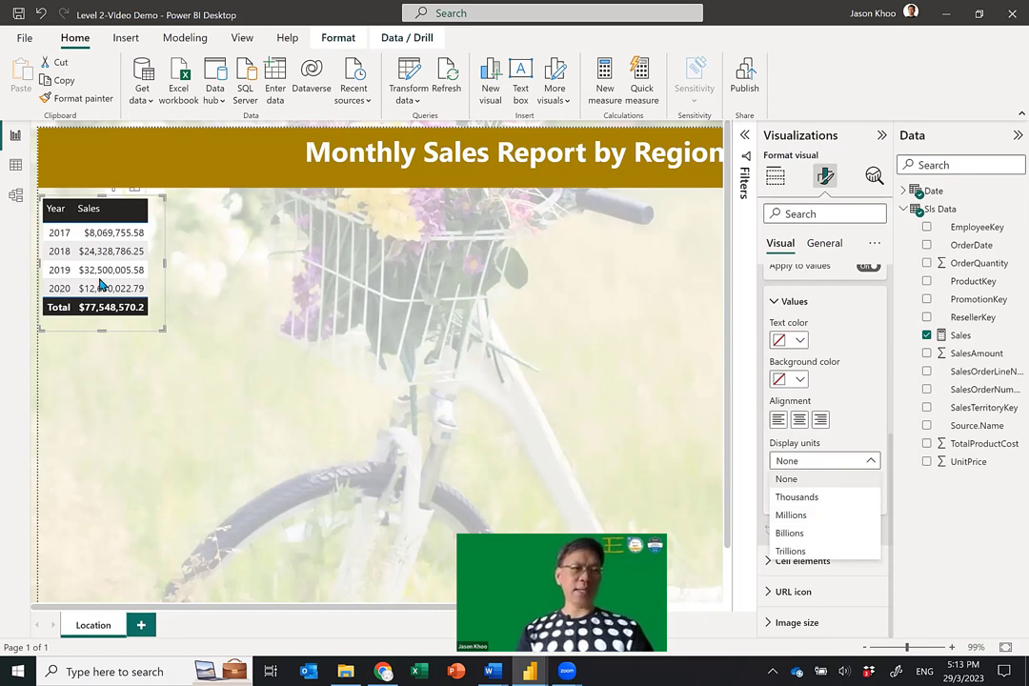
left_click(814, 515)
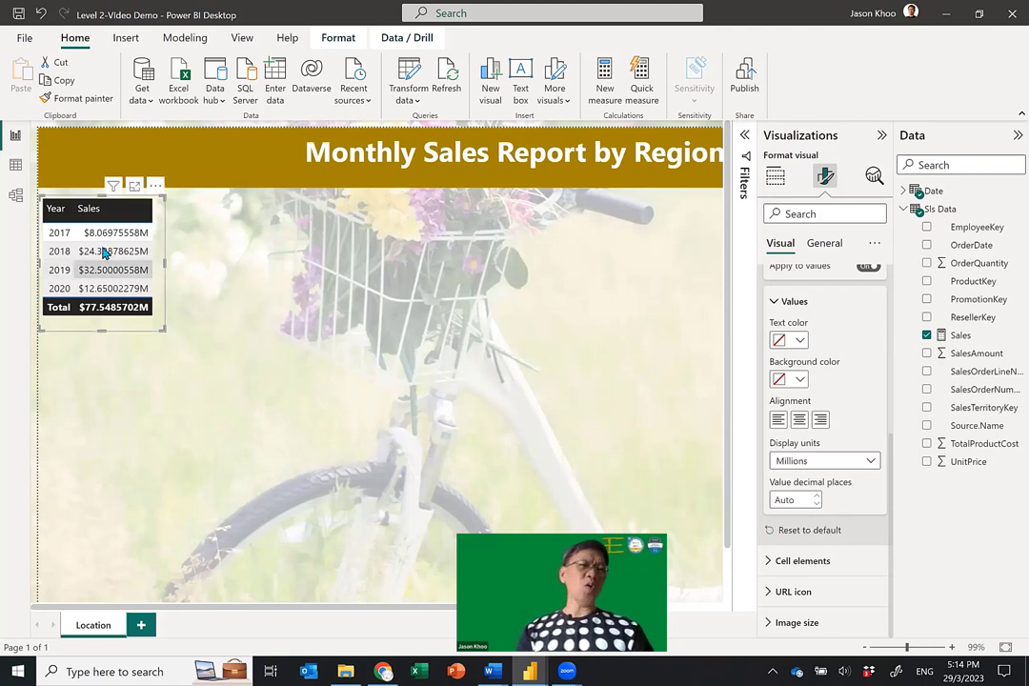
mouse_move(107, 241)
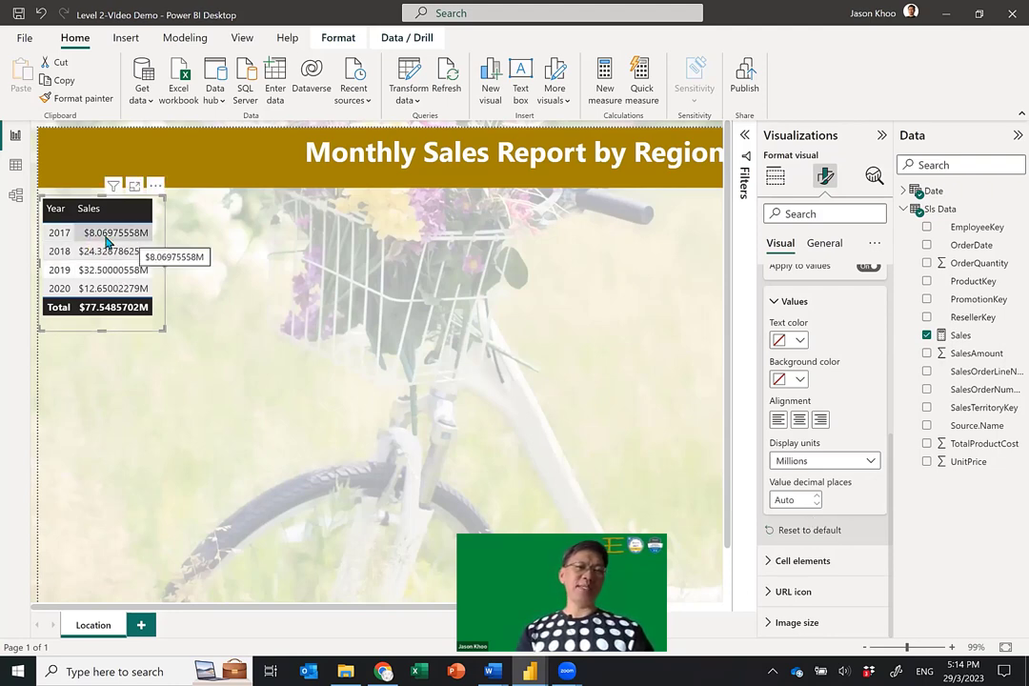
left_click(793, 499)
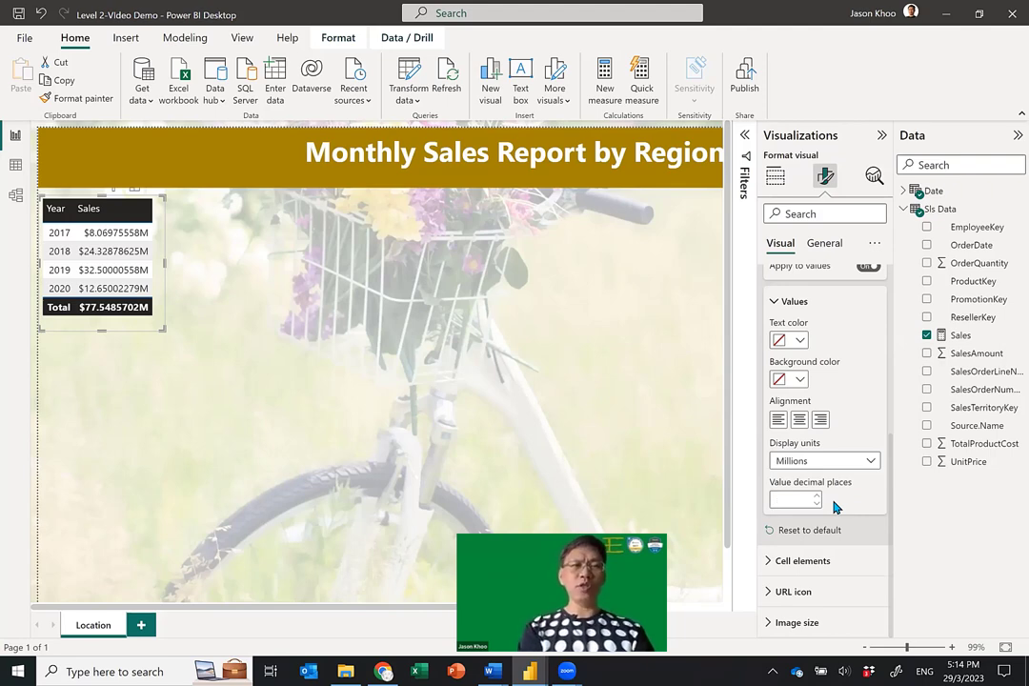
type("2")
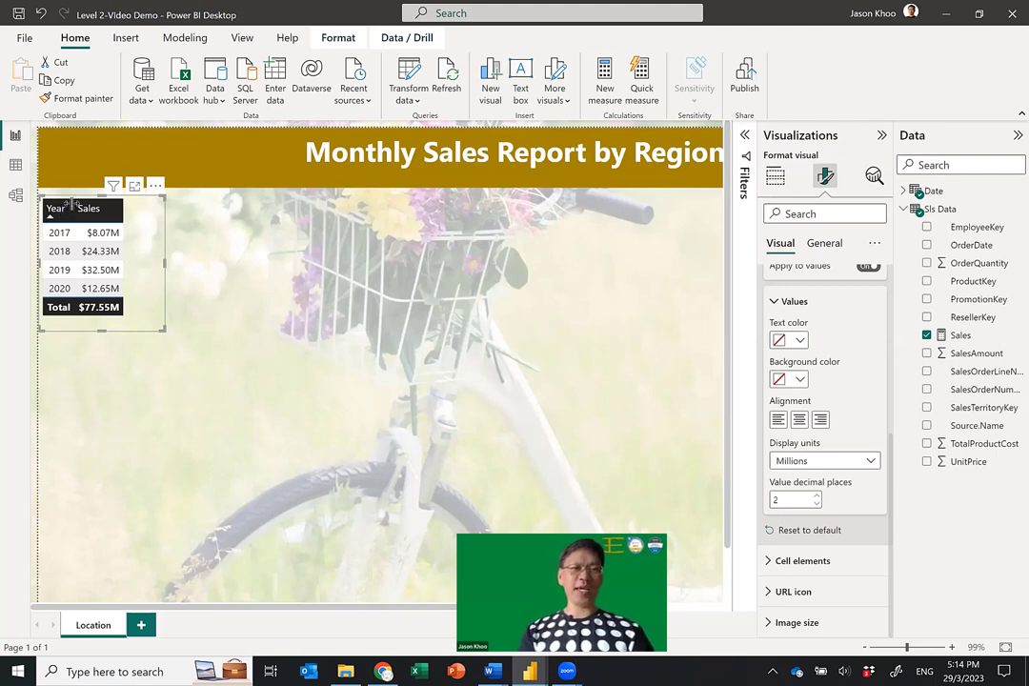
Widen the Year and Sales columns to fill the yearly table's frame and deselect the table
left_click_drag(72, 203, 151, 210)
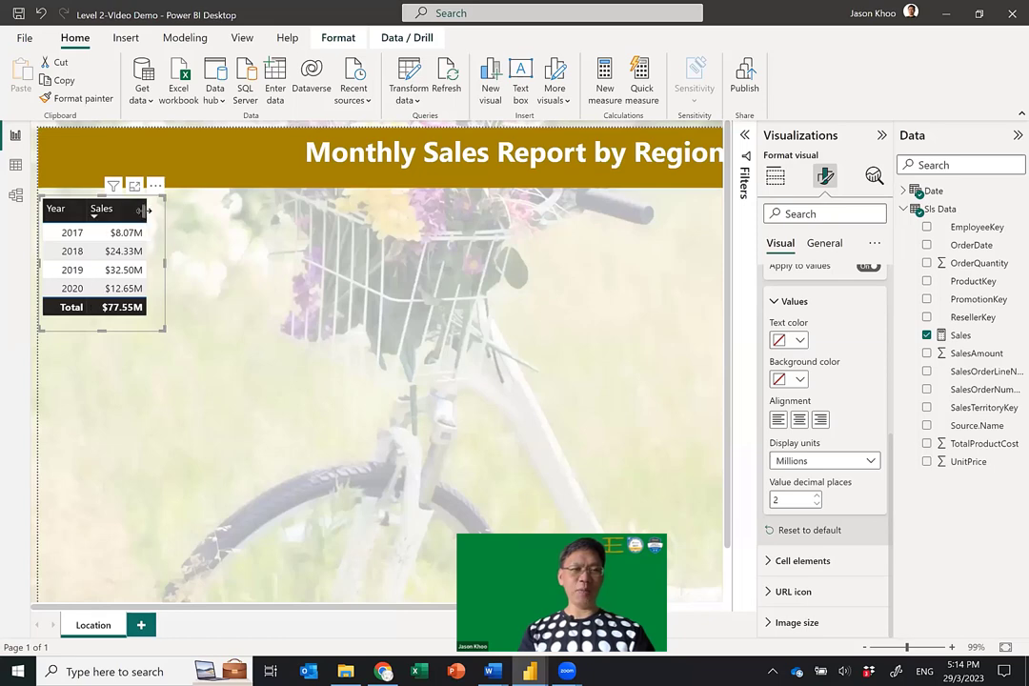
left_click(237, 259)
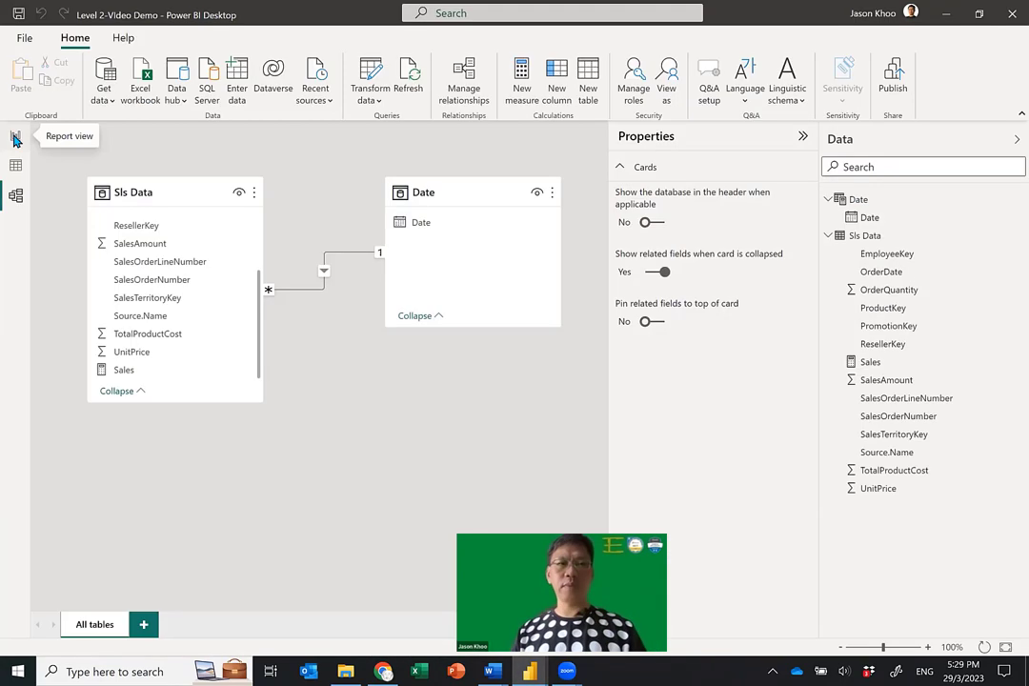
Return to the report view and examine the Location page of the L2-Report file as a reference for the layout
left_click(14, 138)
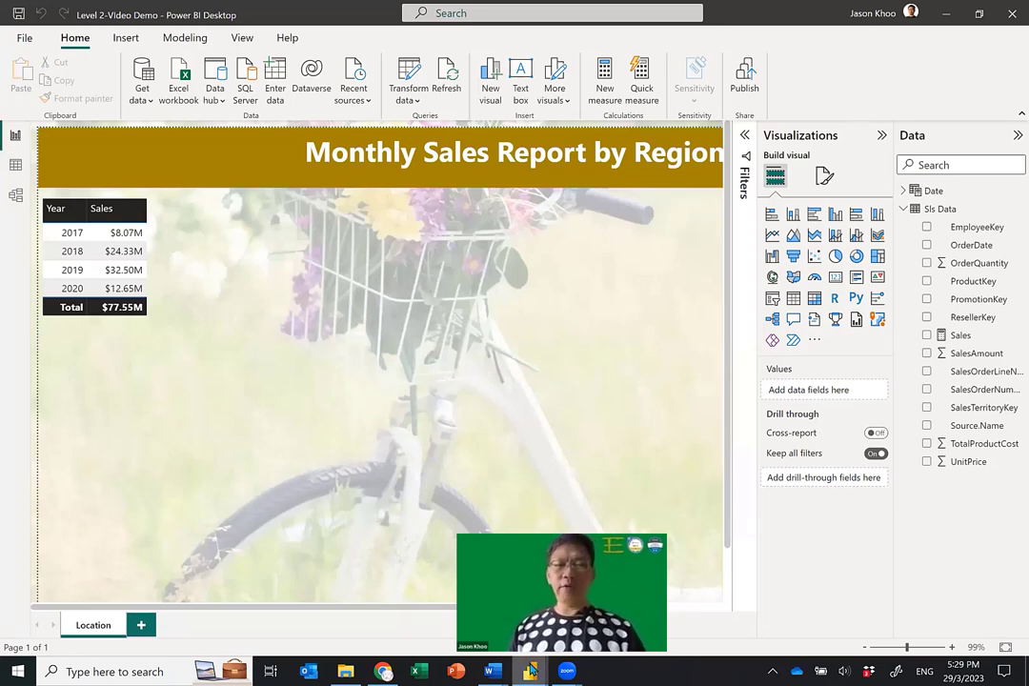
mouse_move(532, 670)
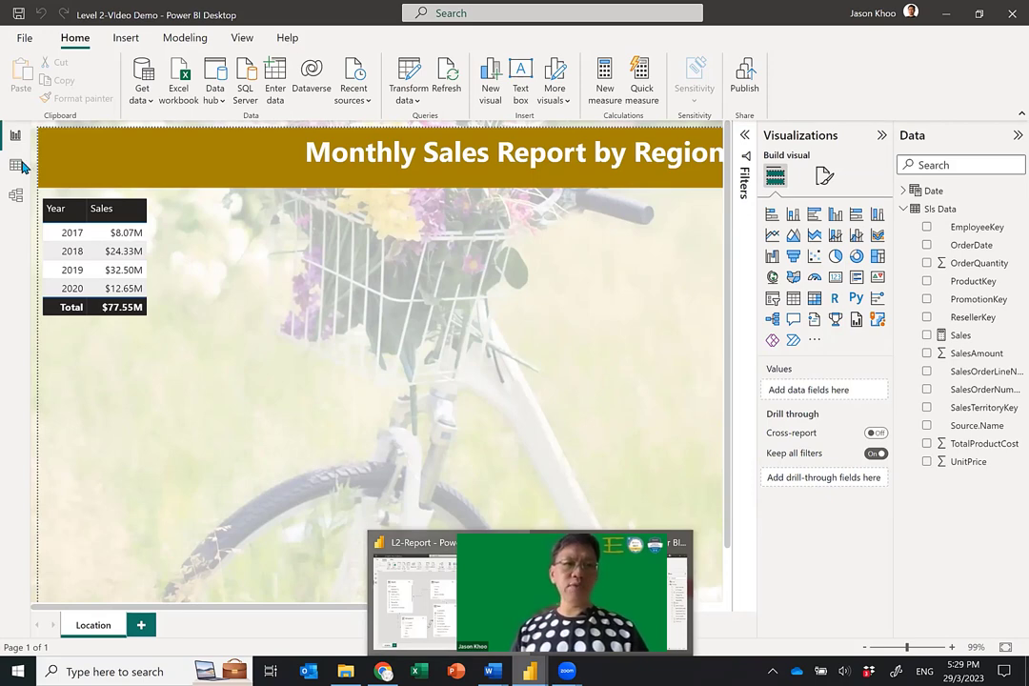
key("alt+Tab")
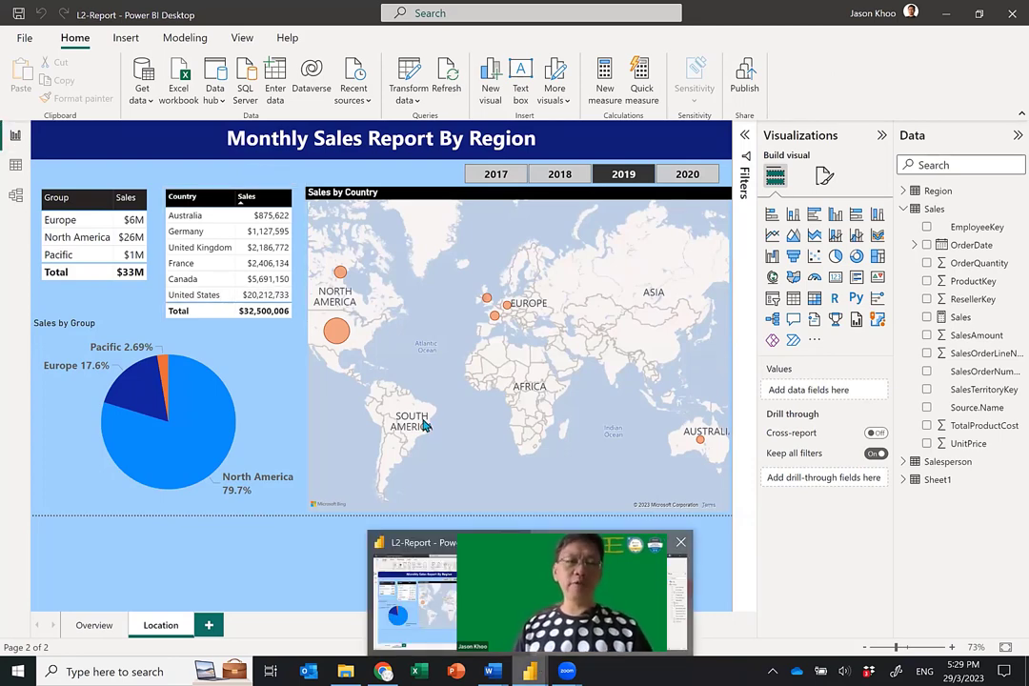
key("alt+Tab")
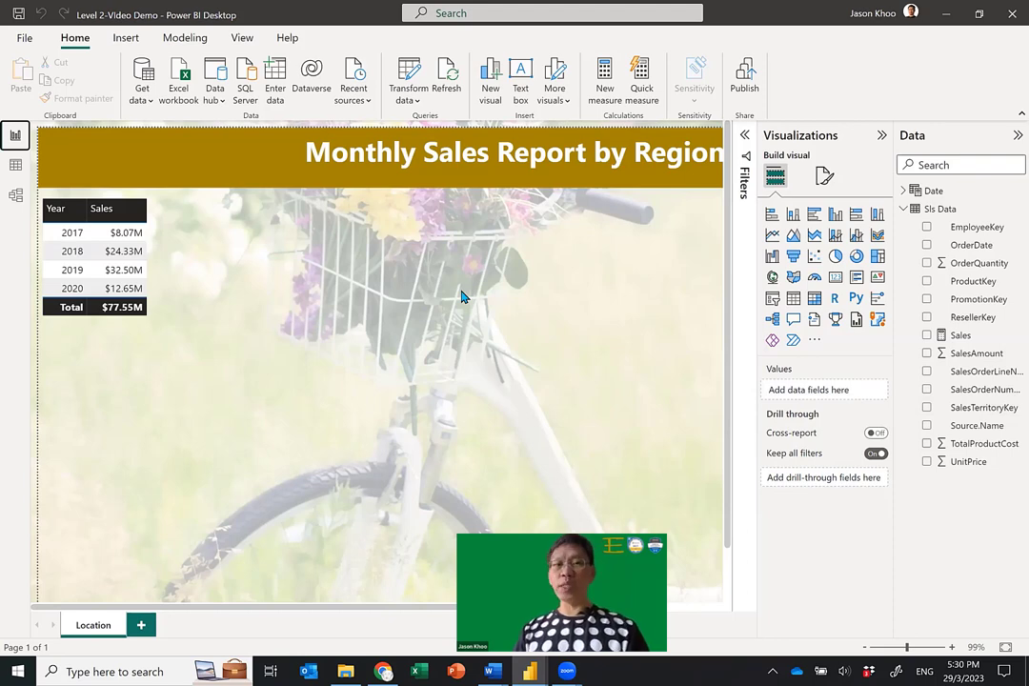
Open the Power Query Editor and import Sheet1 of the DimSalesTerritory.xlsx workbook from the excel-data folder as a new query
left_click(408, 77)
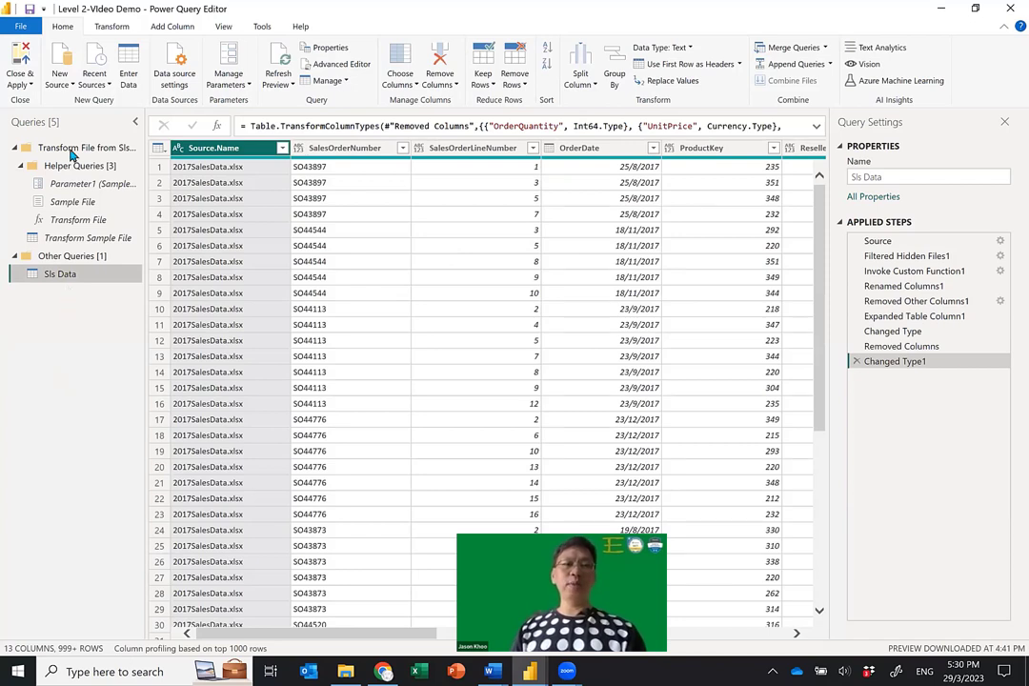
right_click(80, 302)
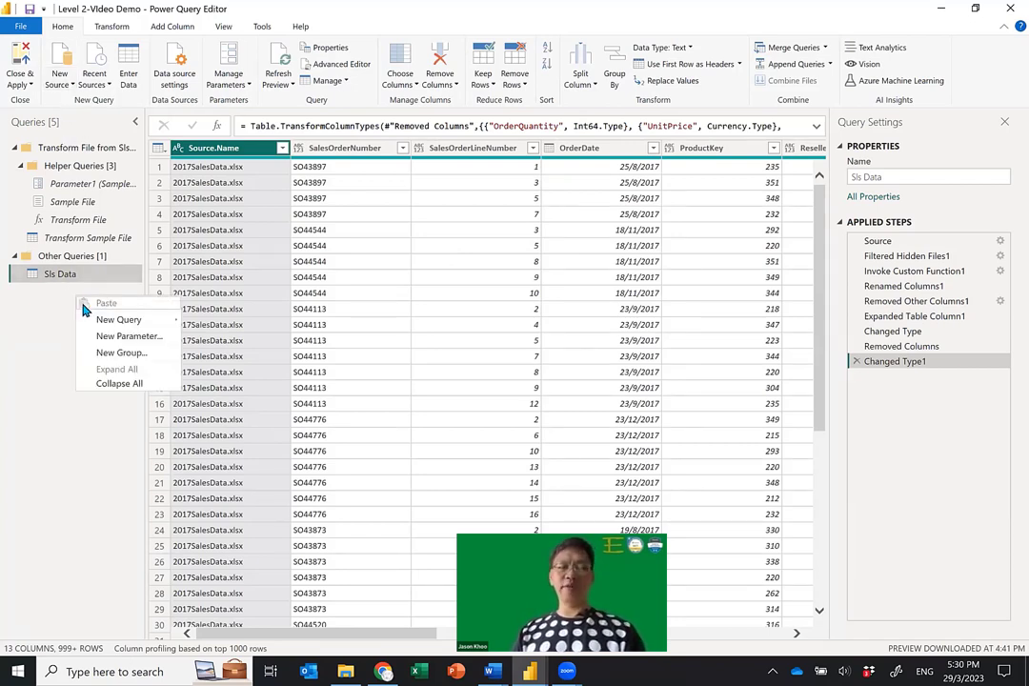
mouse_move(115, 320)
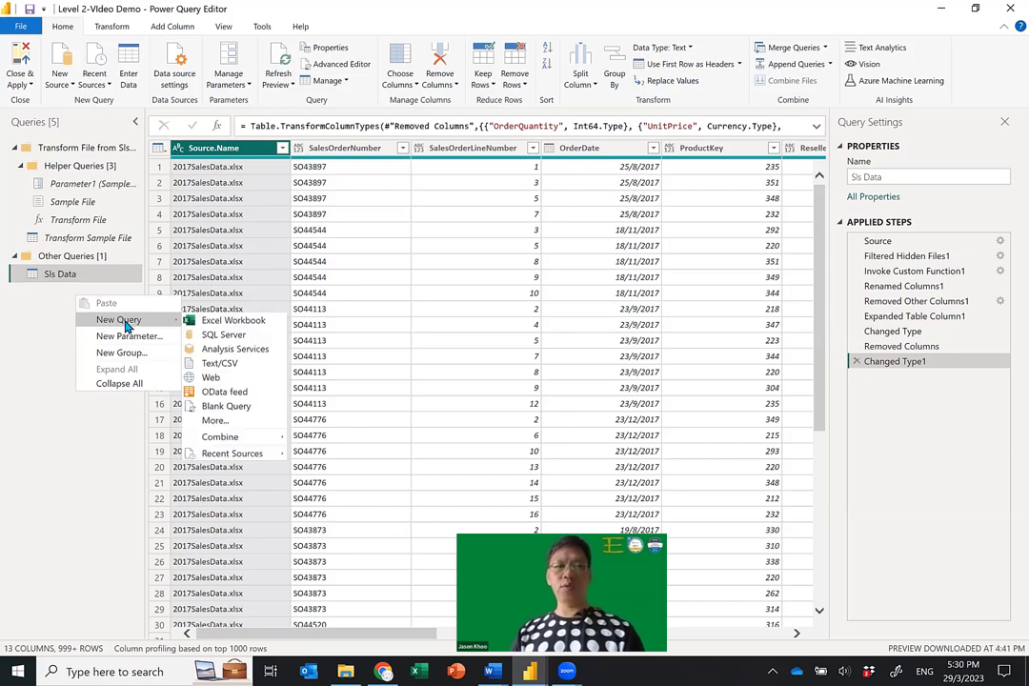
left_click(253, 324)
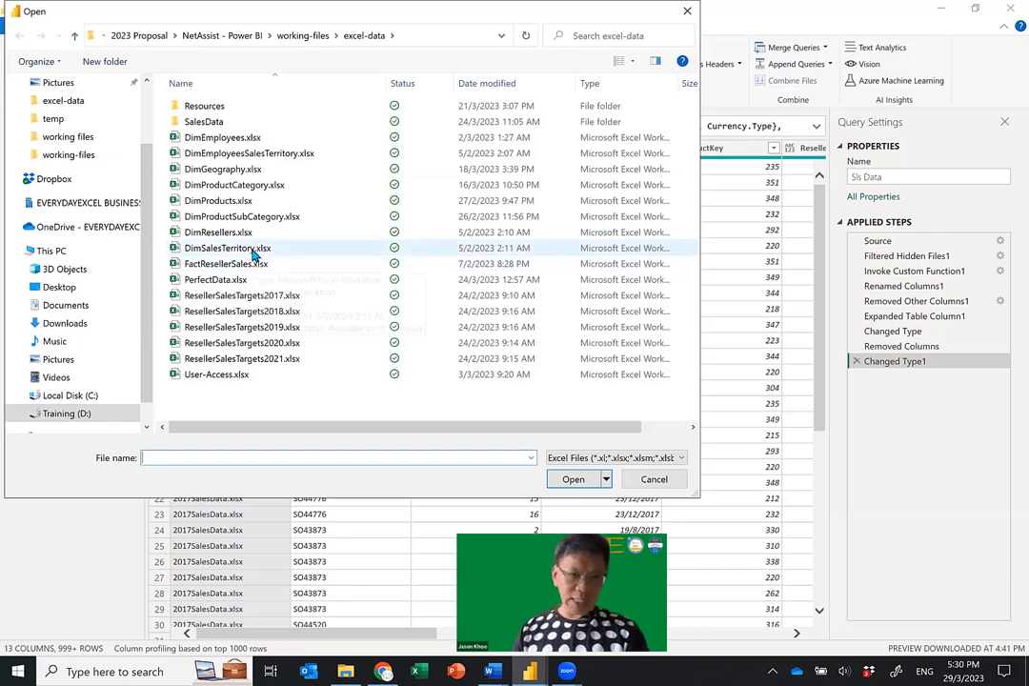
left_click(254, 252)
left_click(572, 480)
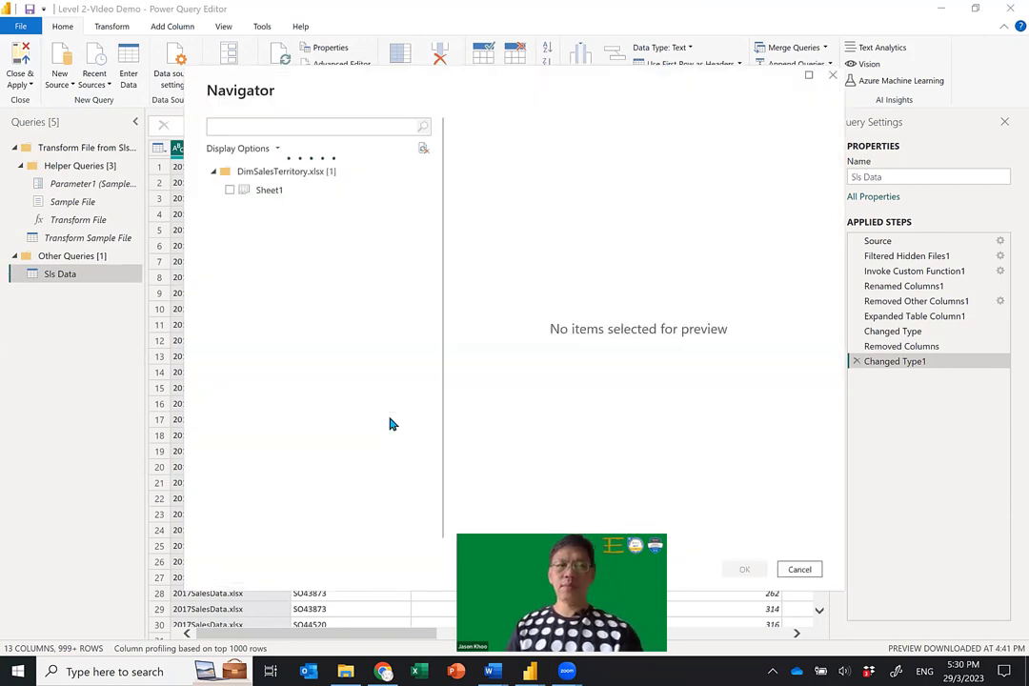
left_click(269, 191)
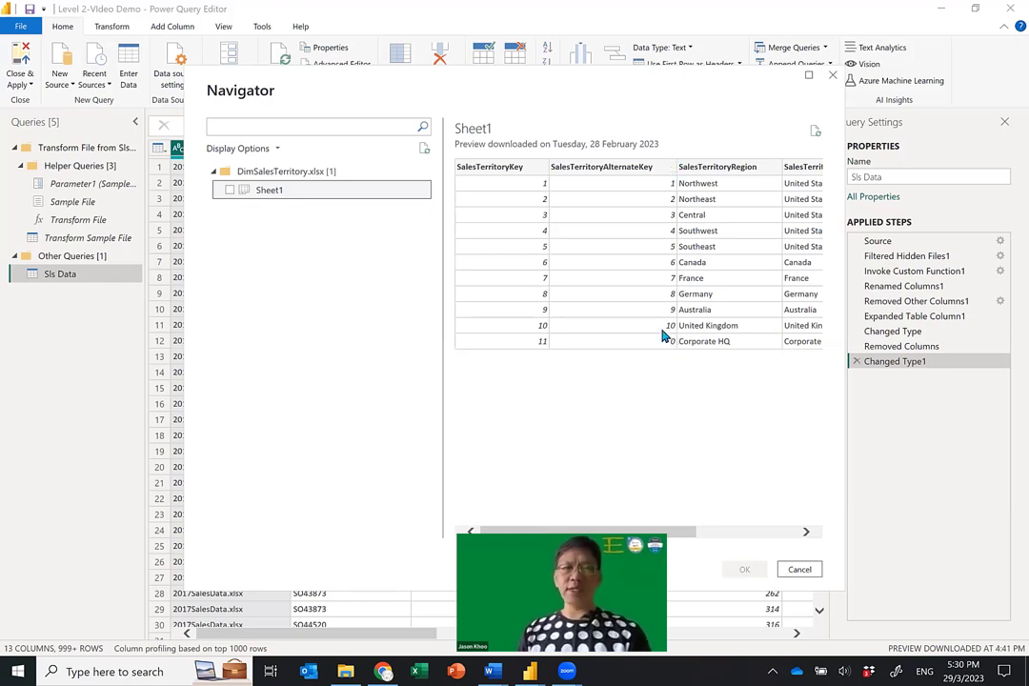
left_click(229, 191)
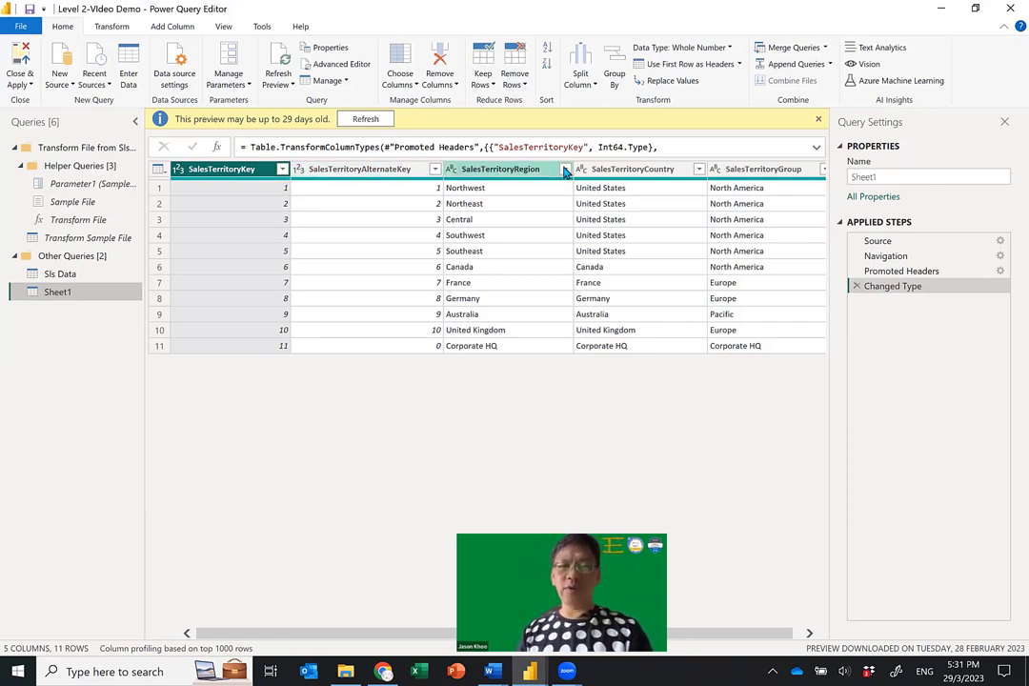
Filter the SalesTerritoryKey column to exclude the Corporate HQ row with key 11
left_click(283, 171)
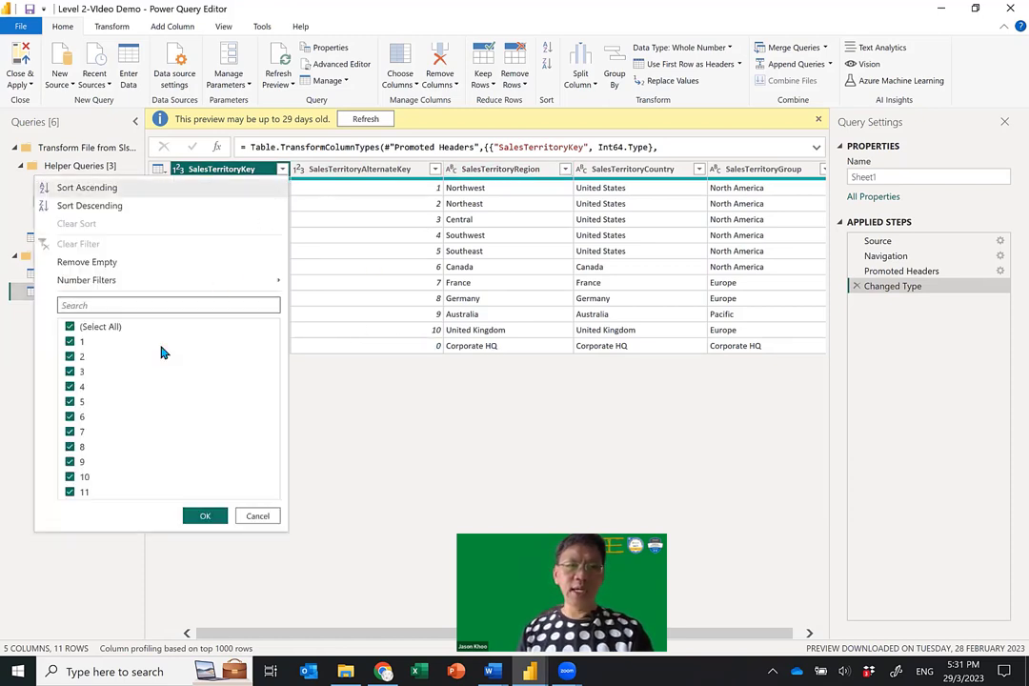
left_click(69, 492)
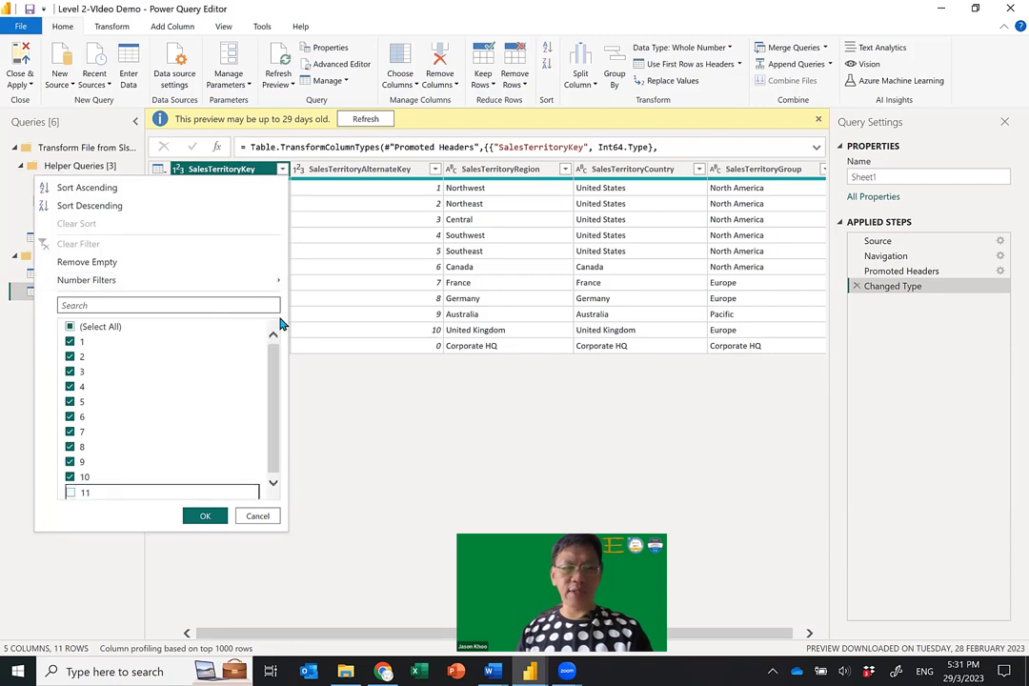
left_click(206, 516)
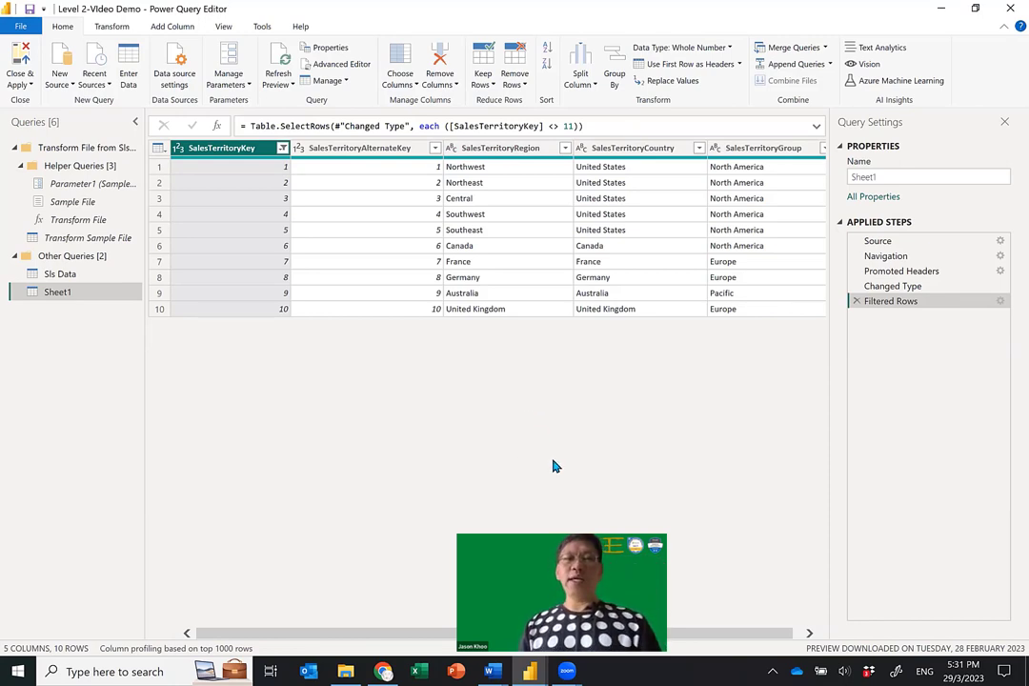
Rename the imported Sheet1 query as Region
double_click(82, 295)
type("R")
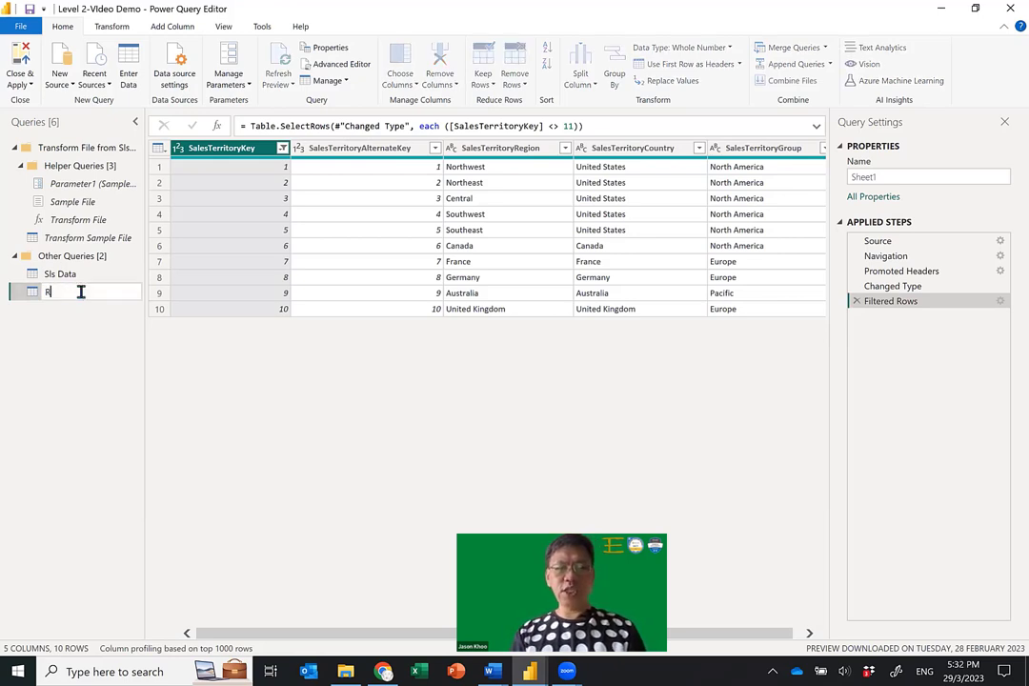
type("egion")
key("Return")
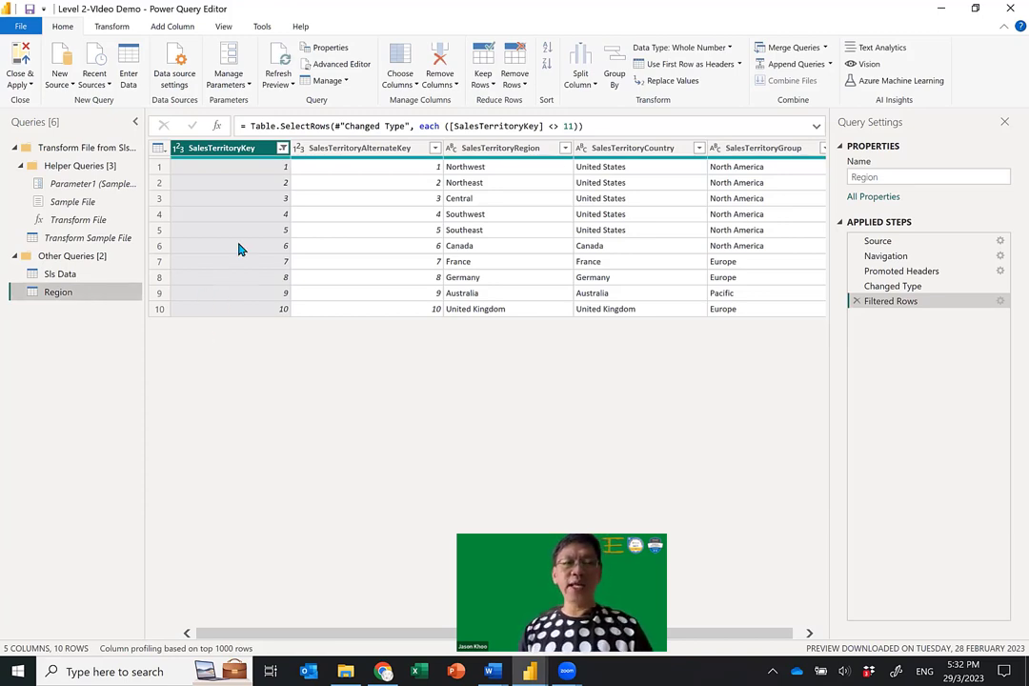
Remove the SalesTerritoryAlternateKey column from the Region query
left_click(372, 155)
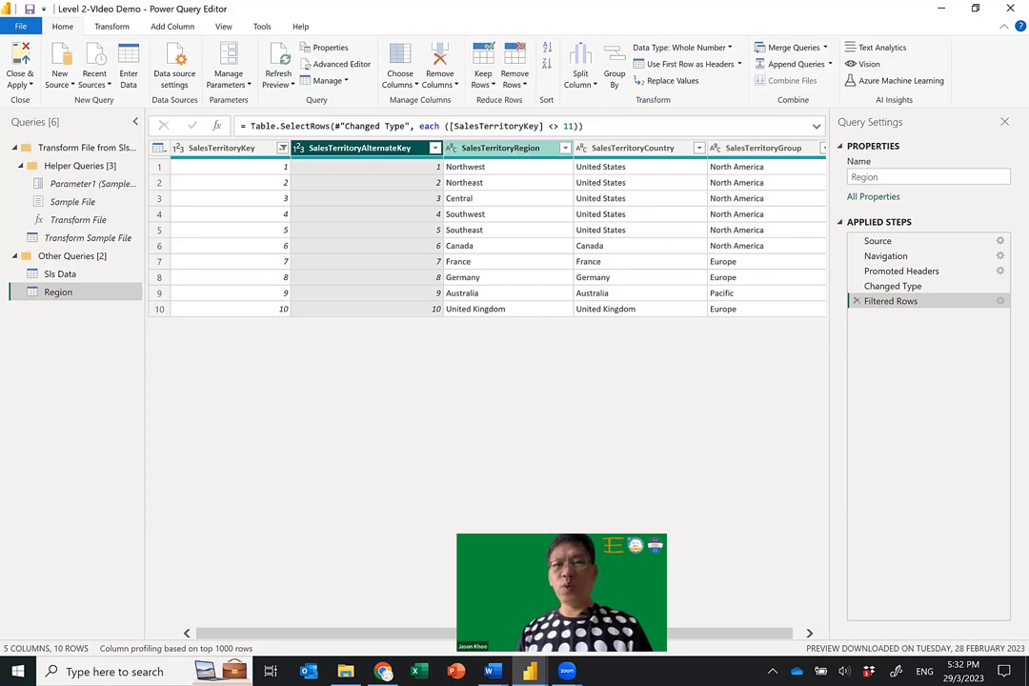
scroll(753, 633, "right", 1)
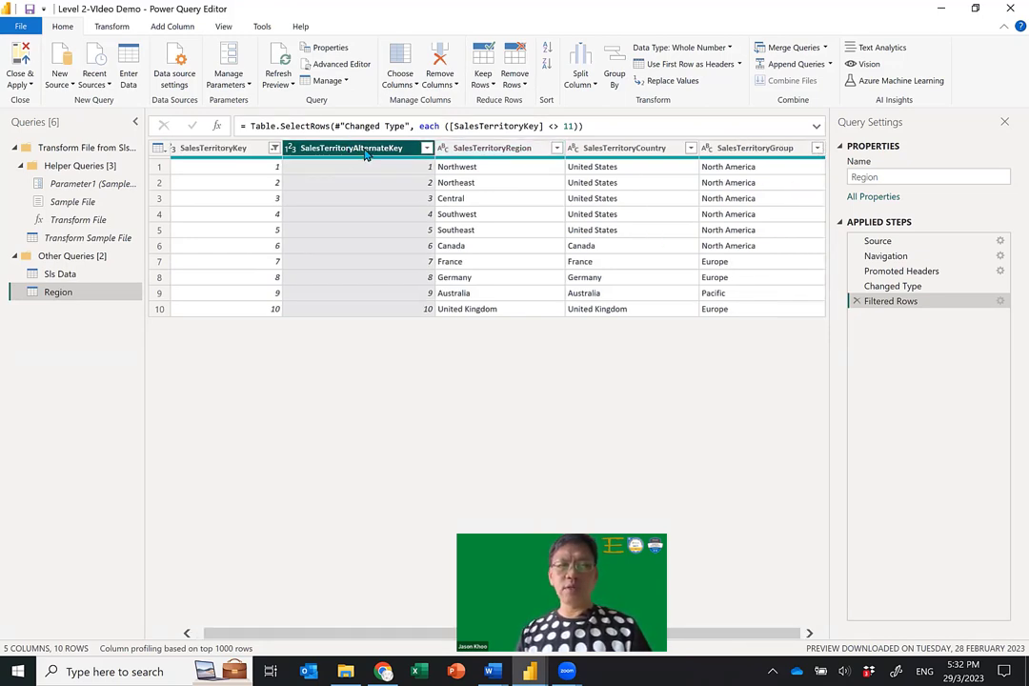
right_click(365, 154)
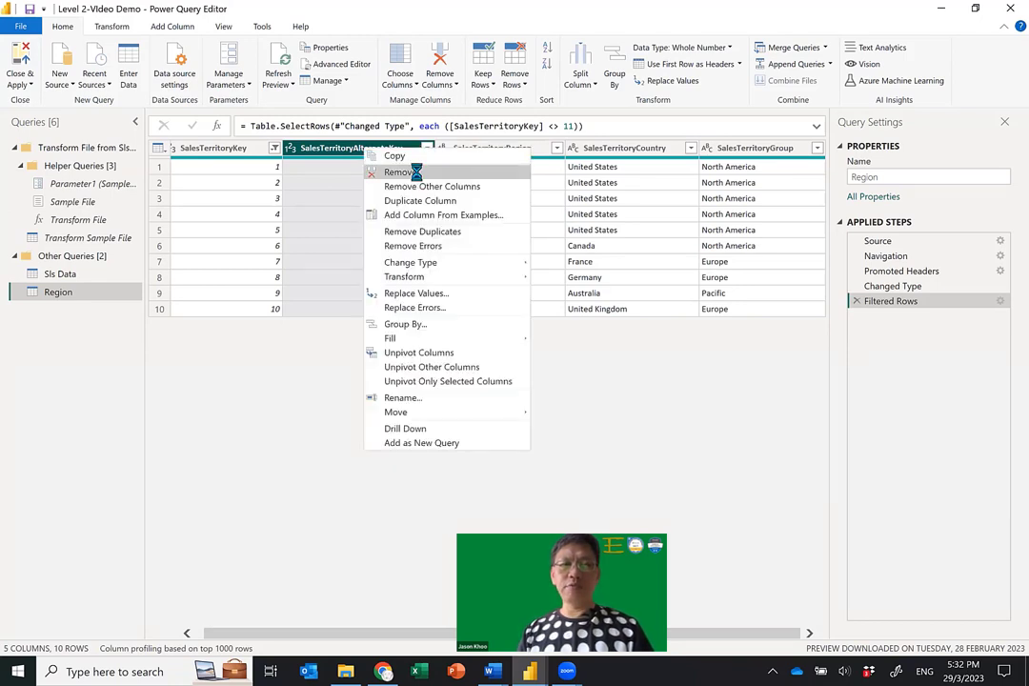
left_click(351, 168)
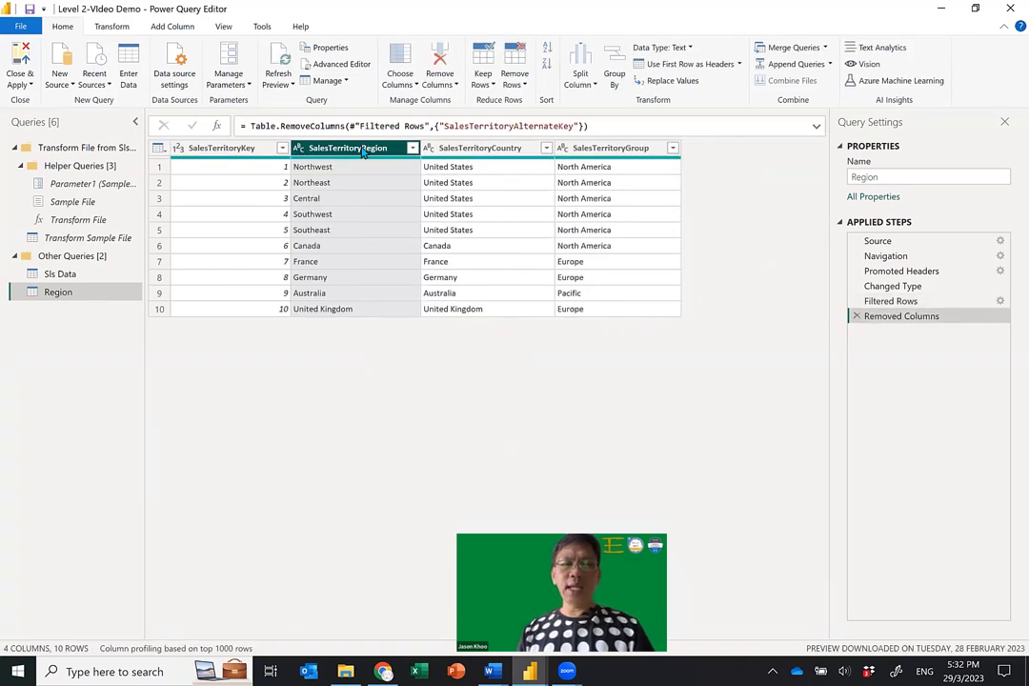
Rename the SalesTerritoryRegion, SalesTerritoryCountry and SalesTerritoryGroup columns as Region, Country and Group
double_click(401, 147)
type("R")
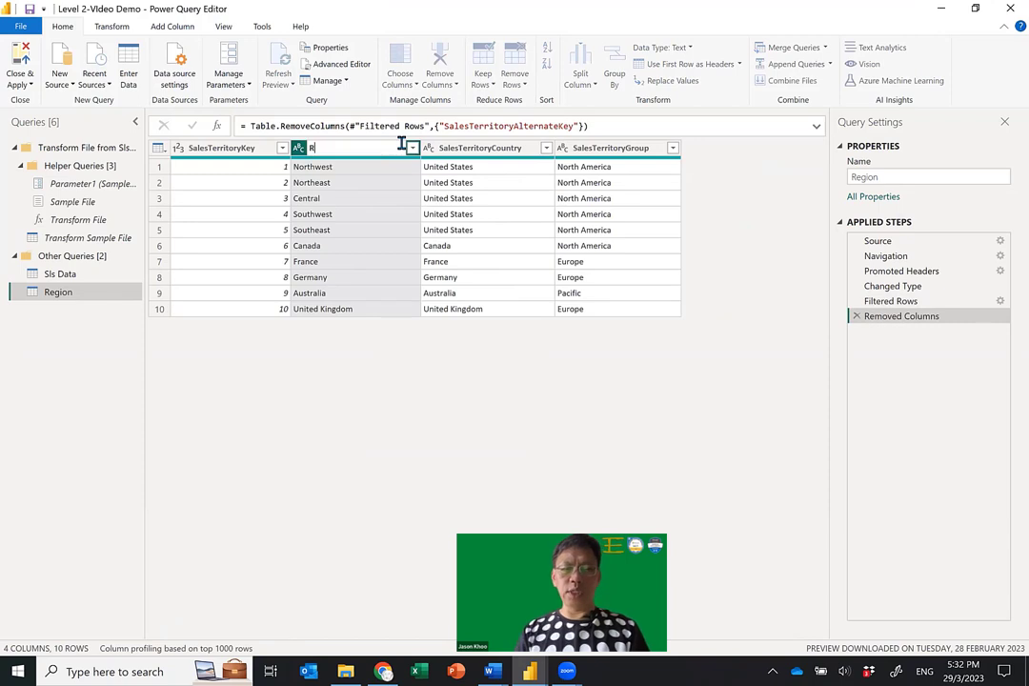
type("egion")
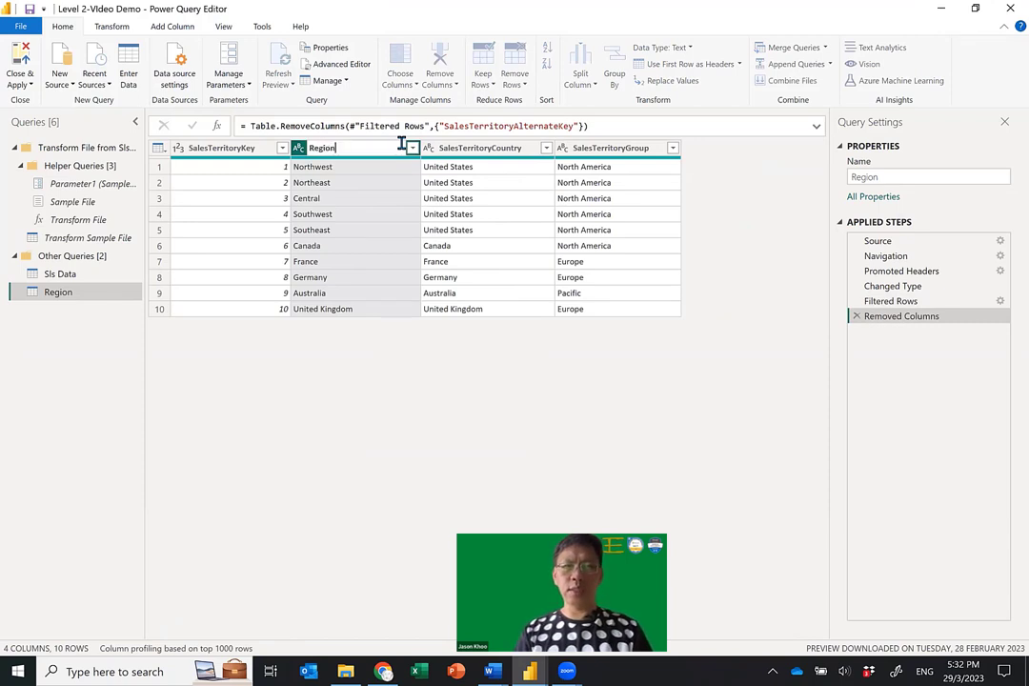
key("Return")
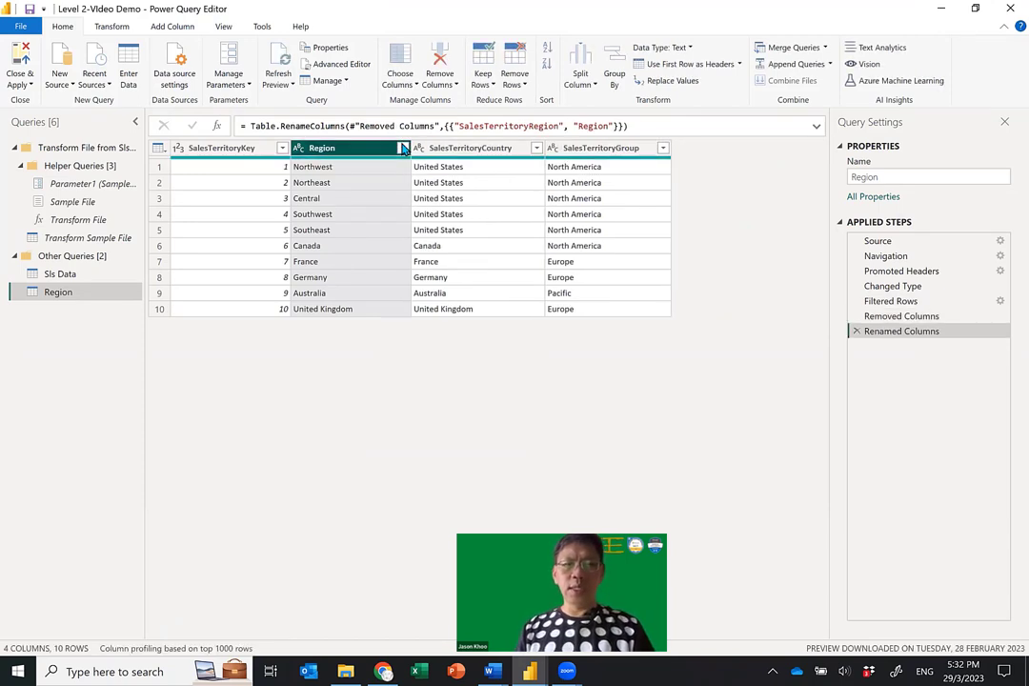
double_click(480, 147)
type("Country")
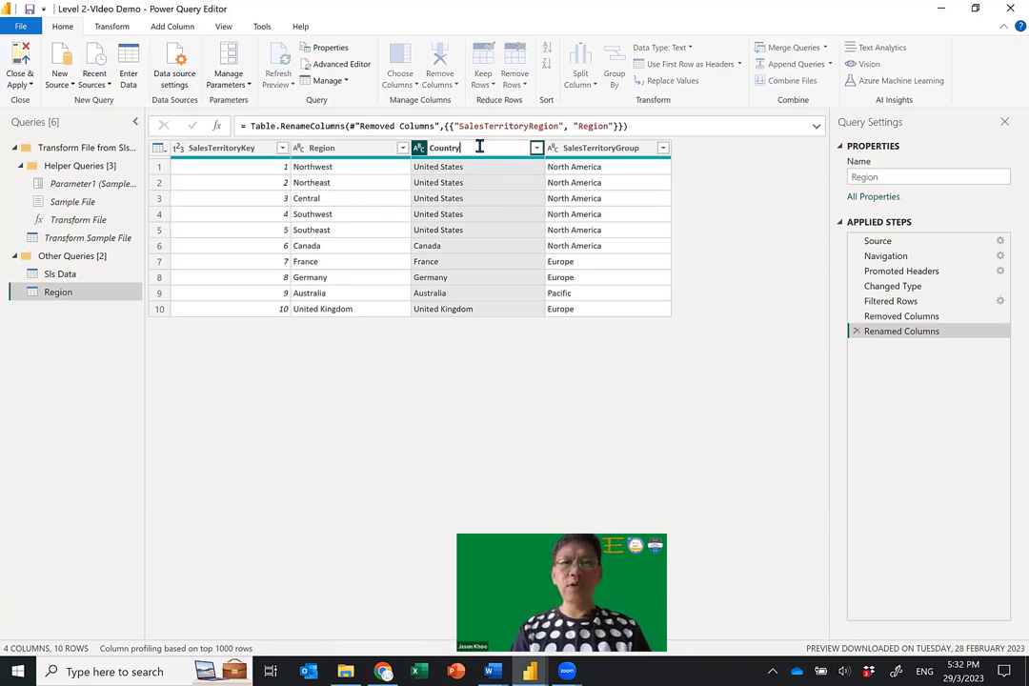
key("Return")
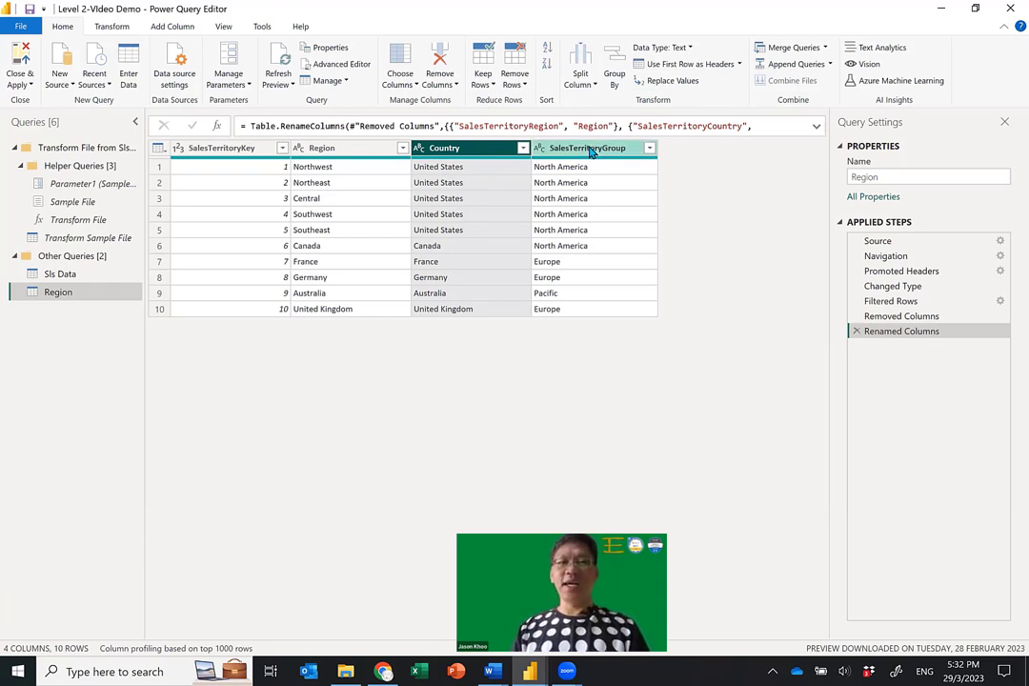
double_click(590, 149)
type("Group")
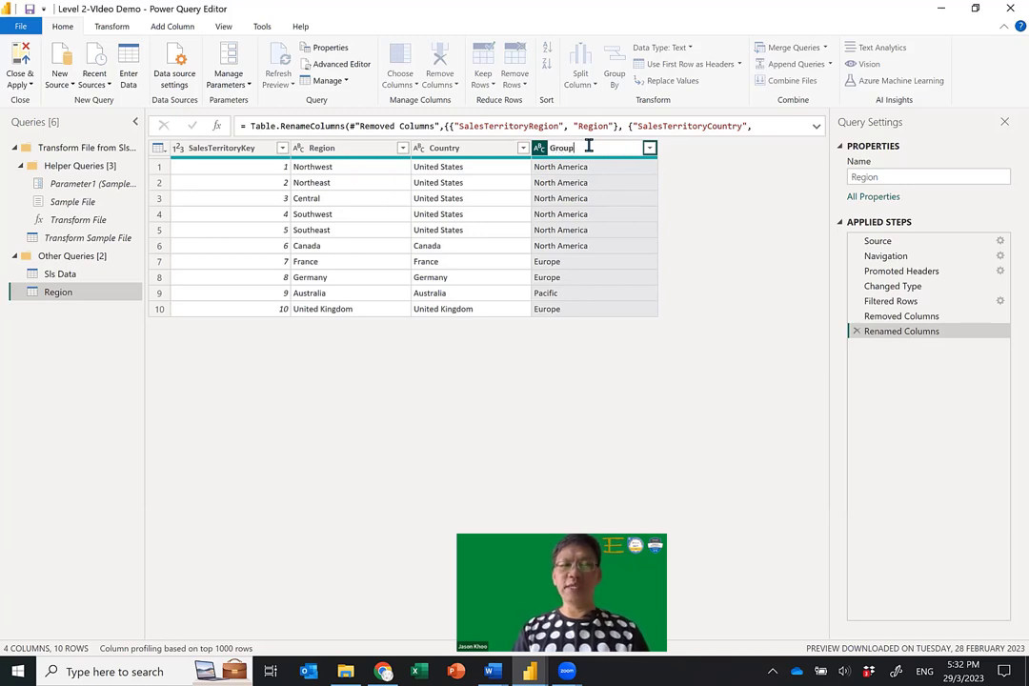
key("Escape")
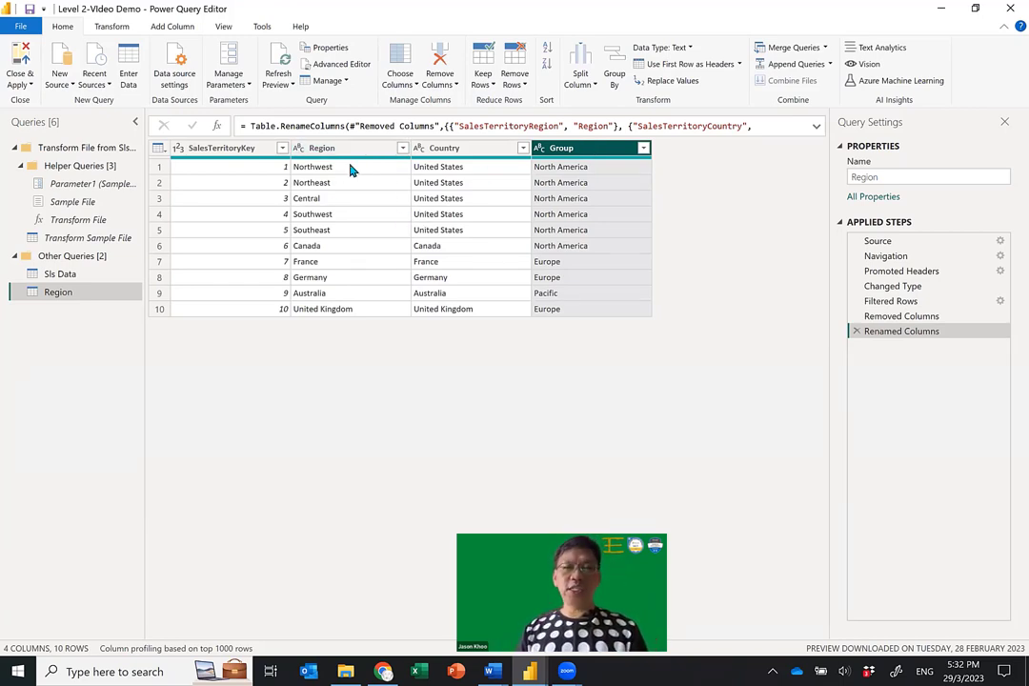
Apply the query changes and place the Region table below the Date table in the model view
left_click(23, 64)
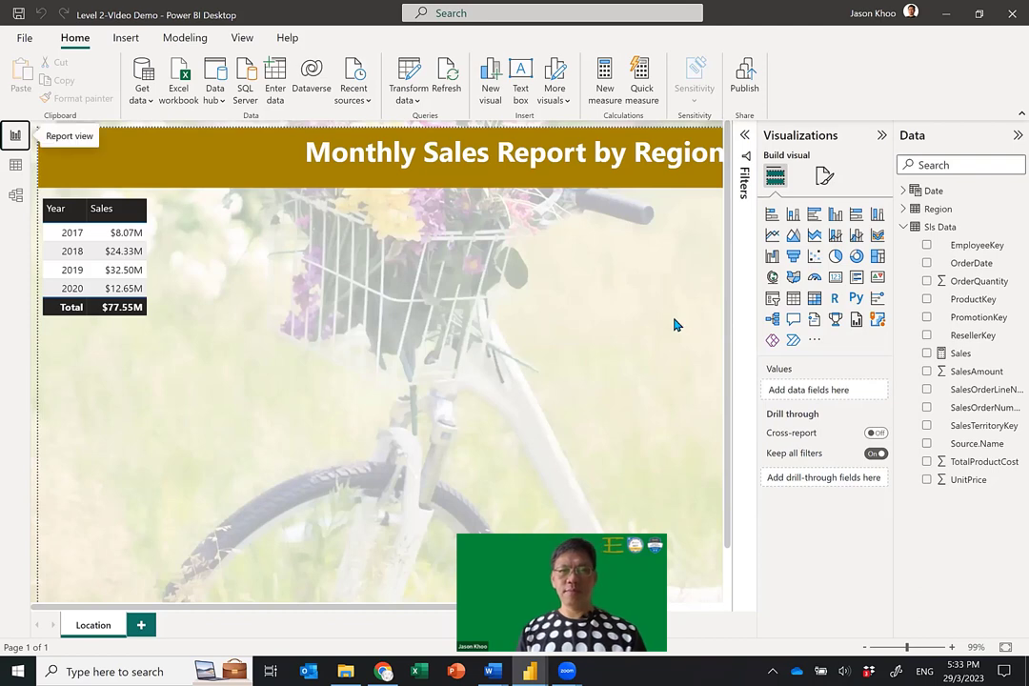
left_click(17, 197)
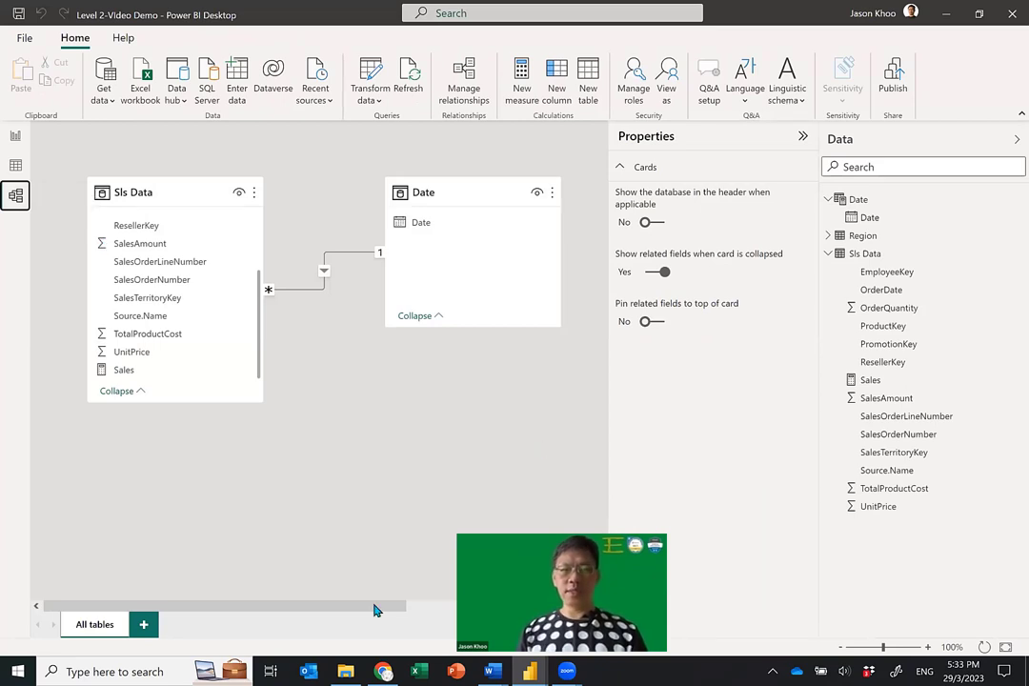
left_click_drag(375, 607, 565, 607)
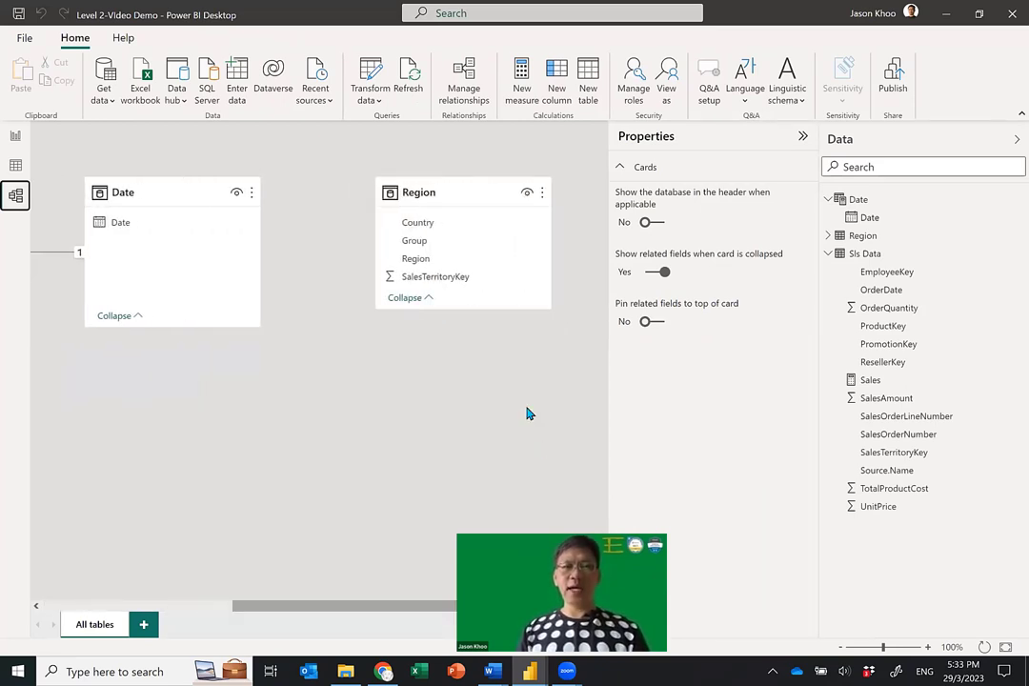
left_click_drag(450, 190, 219, 354)
left_click_drag(368, 349, 381, 352)
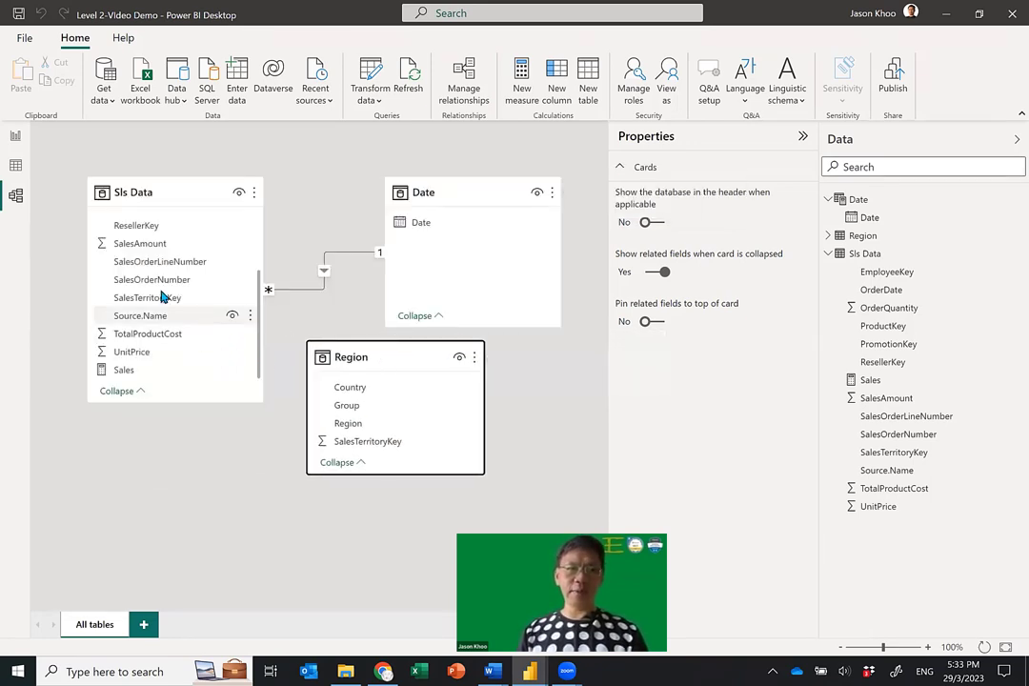
Find SalesTerritoryKey in the Sls Data table and check its data type in the Power Query Editor
scroll(171, 352, "up", 2)
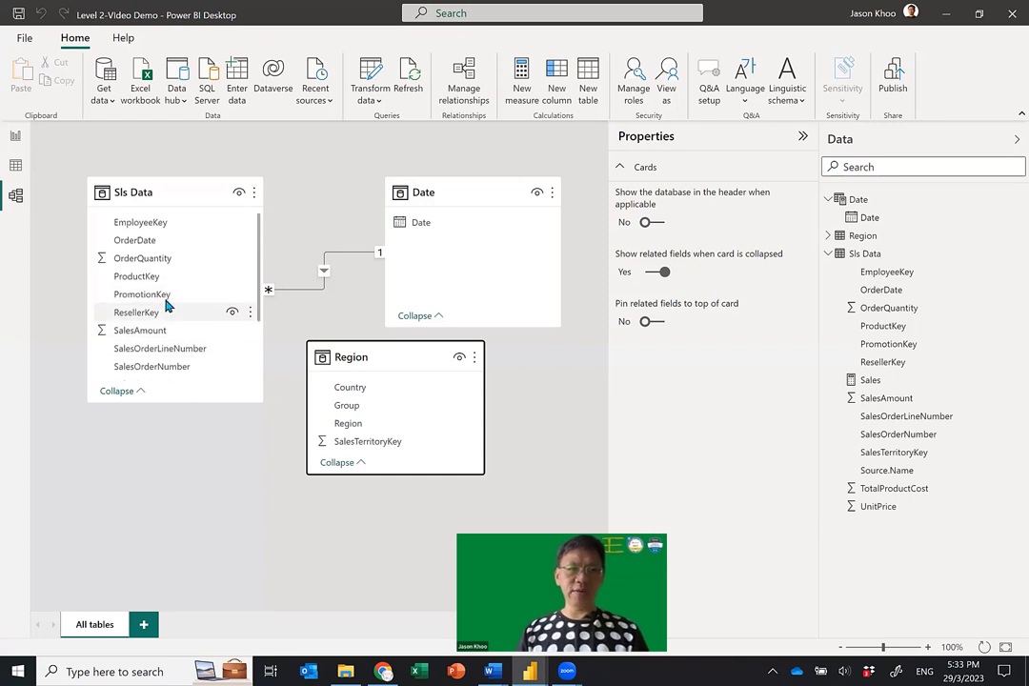
scroll(167, 301, "down", 2)
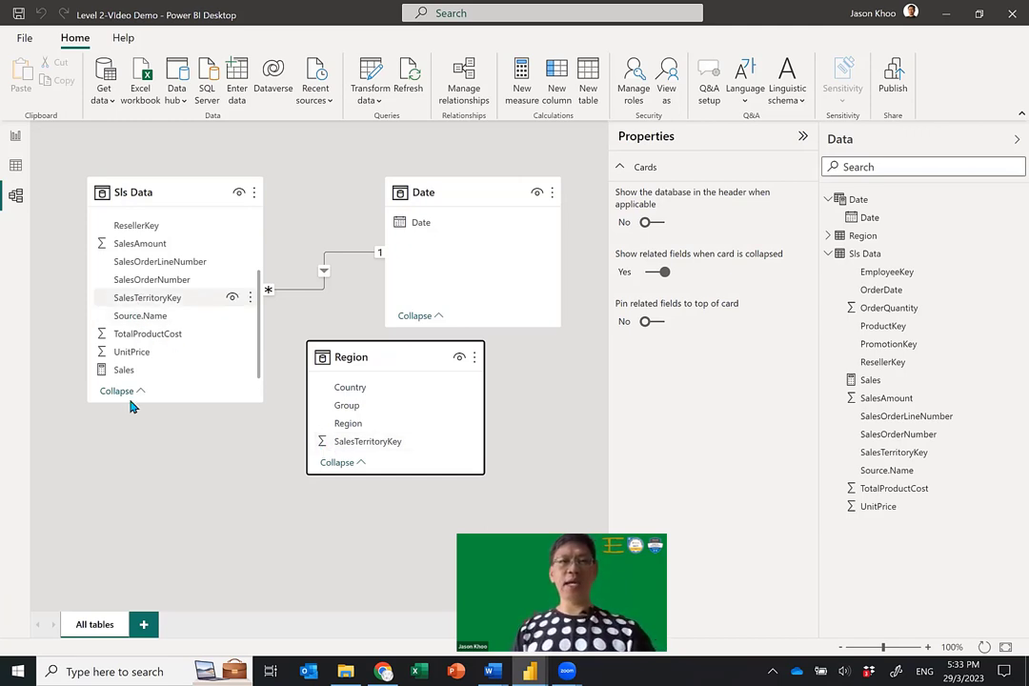
left_click(379, 79)
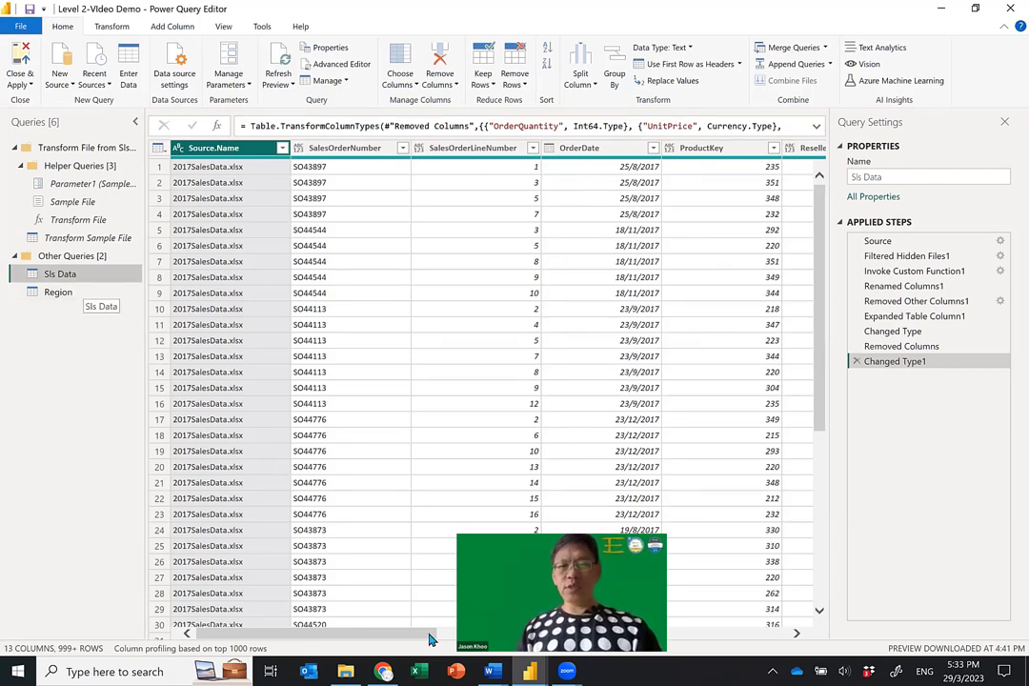
left_click_drag(429, 639, 508, 145)
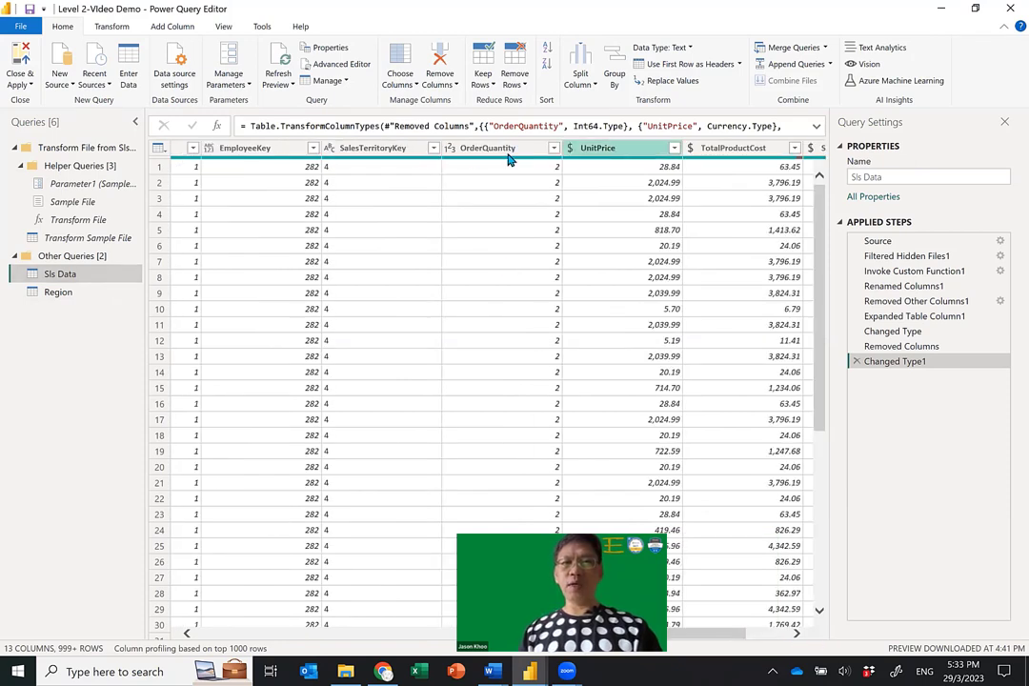
left_click(401, 151)
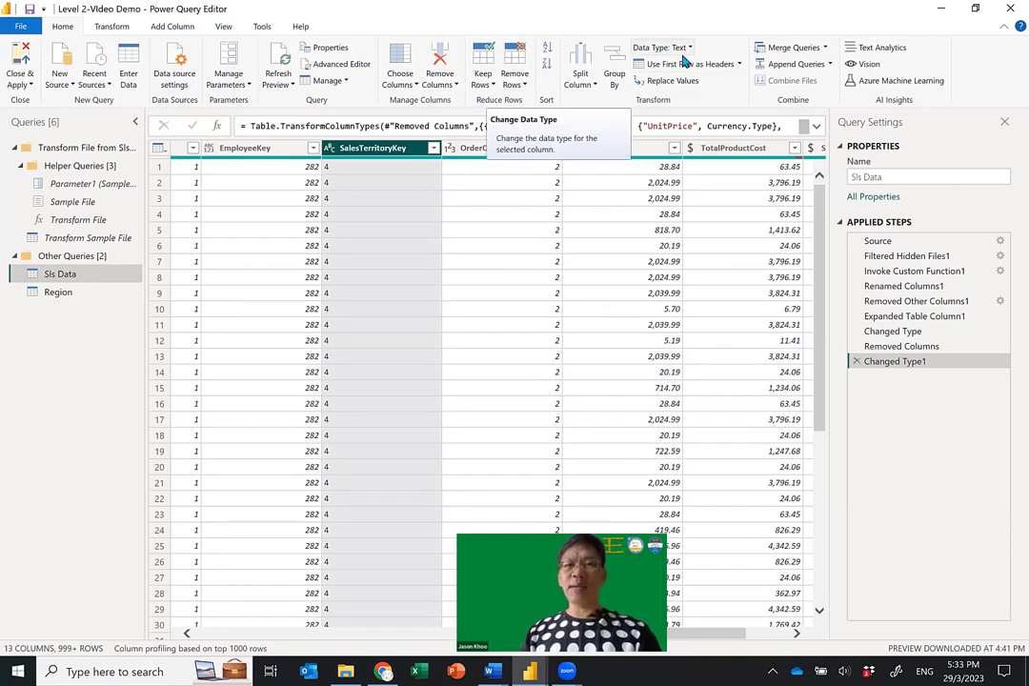
Change the data type of the SalesTerritoryKey column in the Region query to Text
left_click(75, 294)
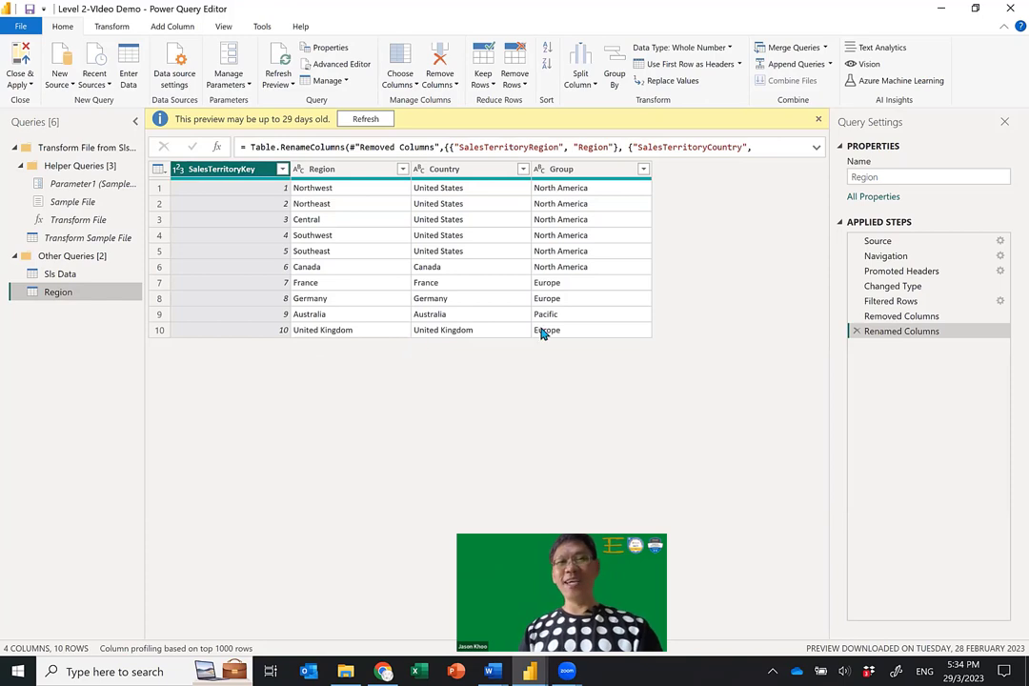
left_click(688, 46)
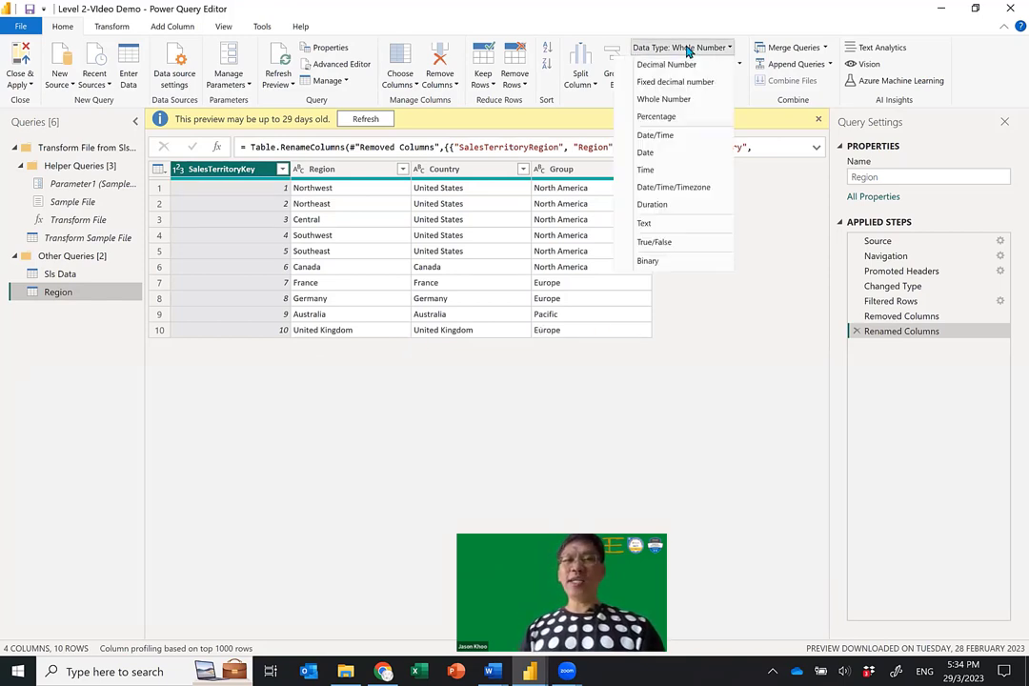
left_click(658, 224)
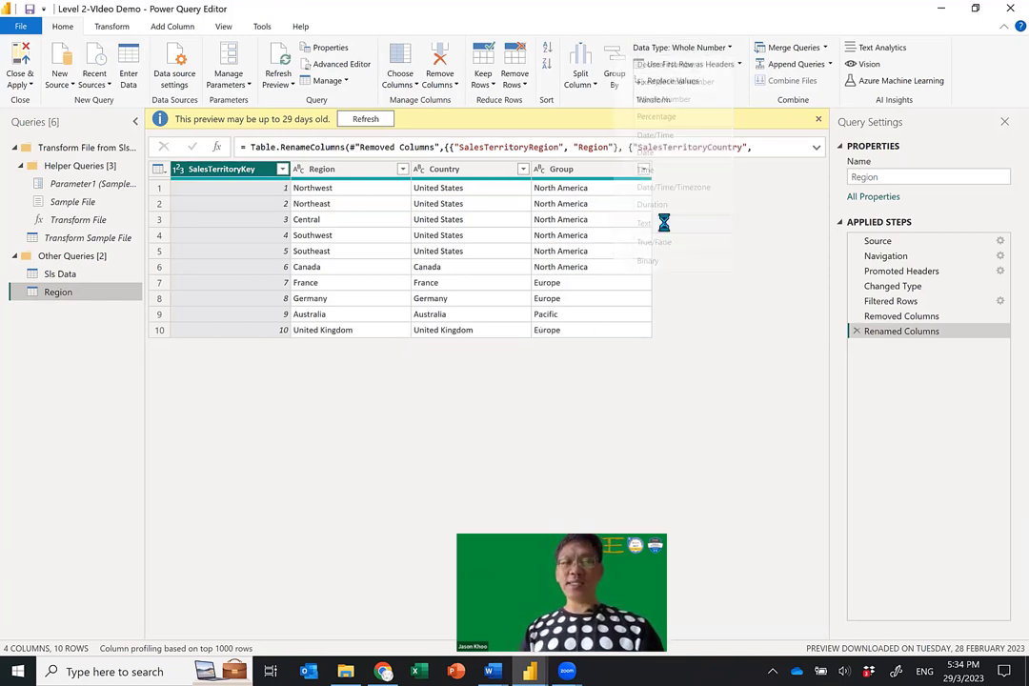
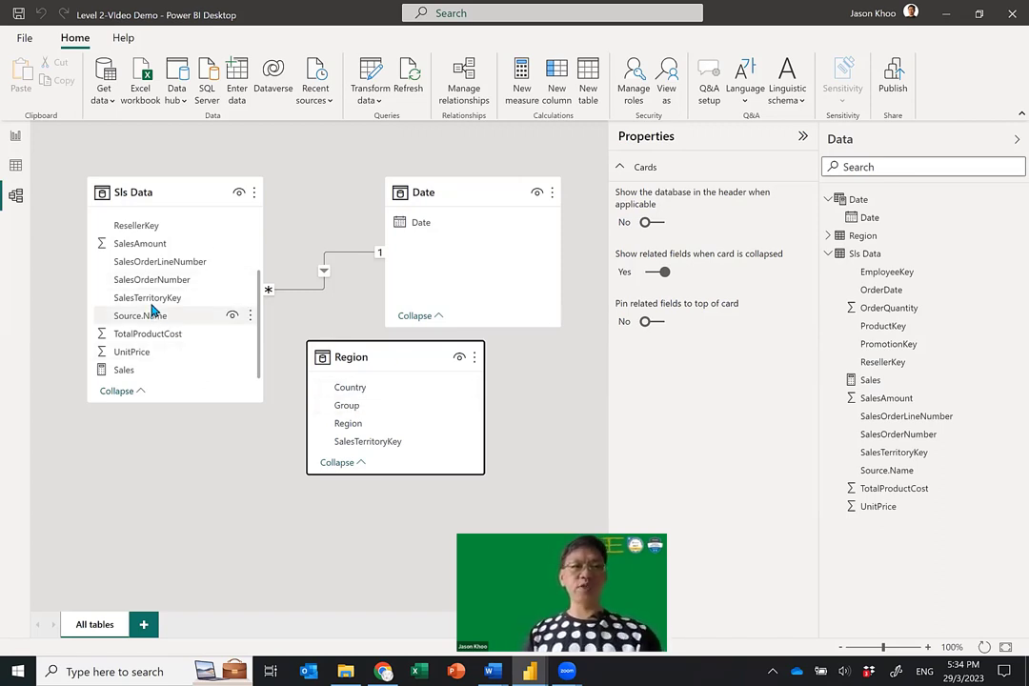
Create a relationship from SalesTerritoryKey in Sls Data to SalesTerritoryKey in Region and return to the report view
left_click_drag(149, 301, 392, 445)
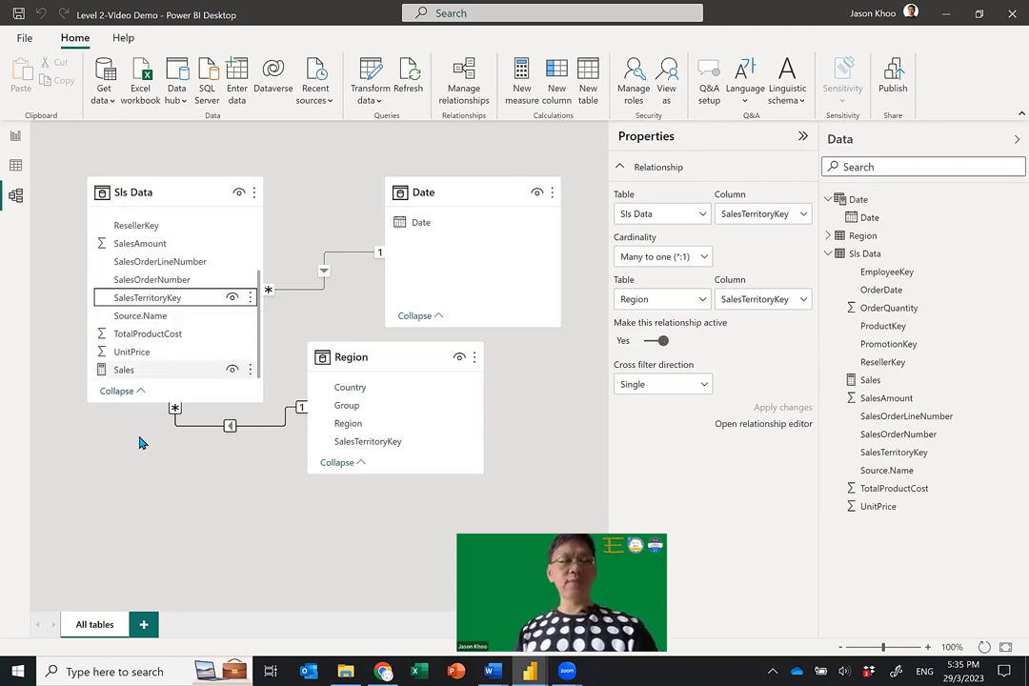
left_click(15, 140)
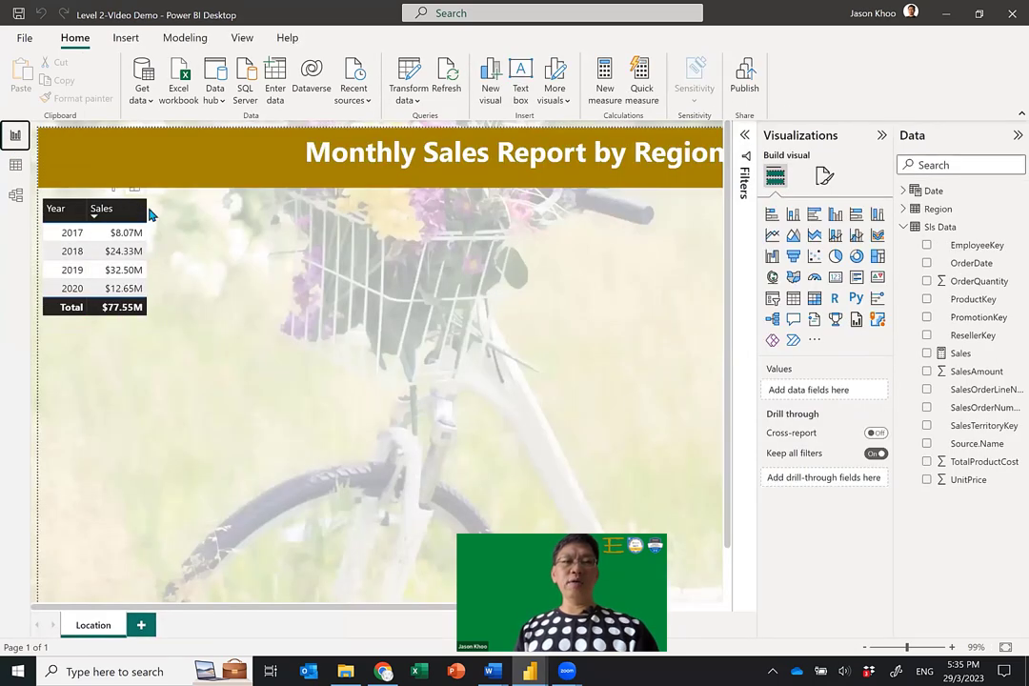
Replace the Year column of the sales table with the Group field from the Region table
left_click(149, 239)
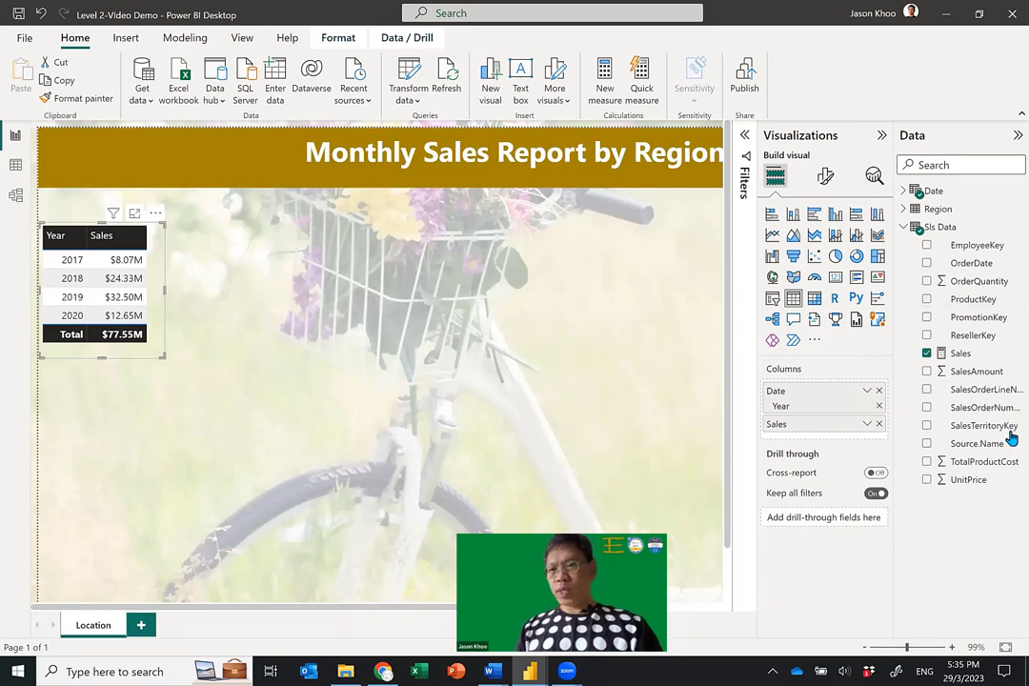
left_click(904, 227)
left_click(904, 209)
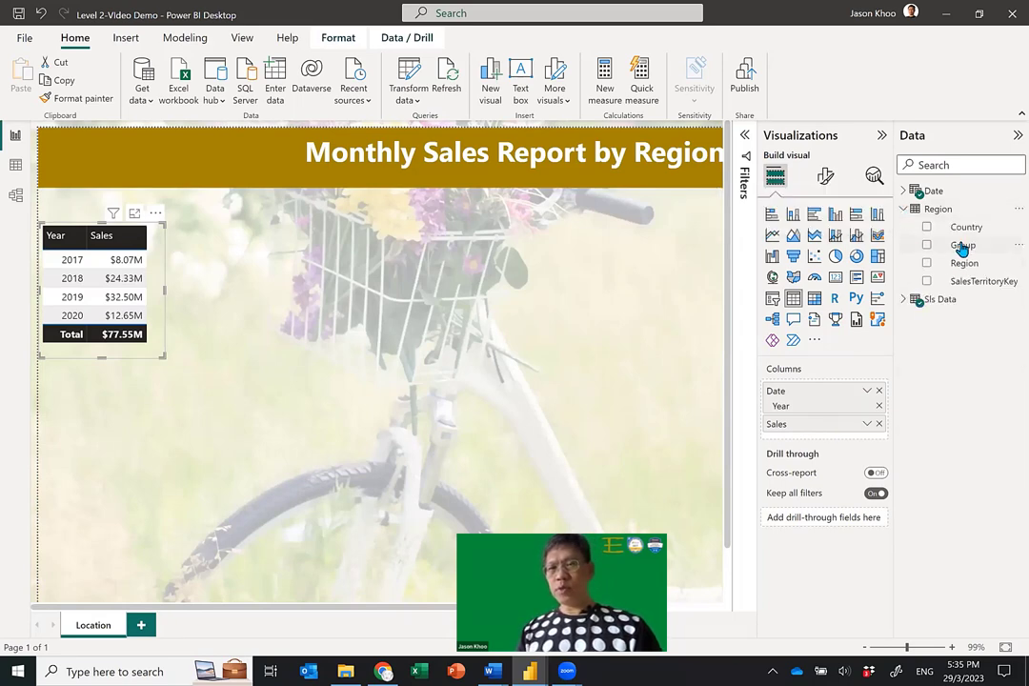
left_click_drag(964, 246, 818, 387)
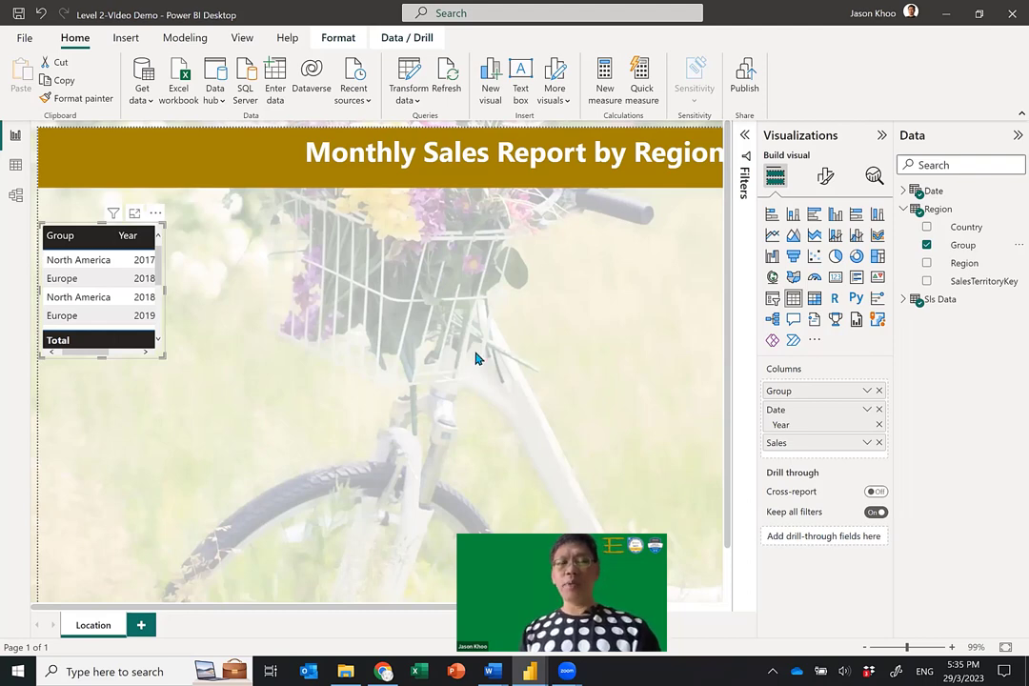
left_click(880, 416)
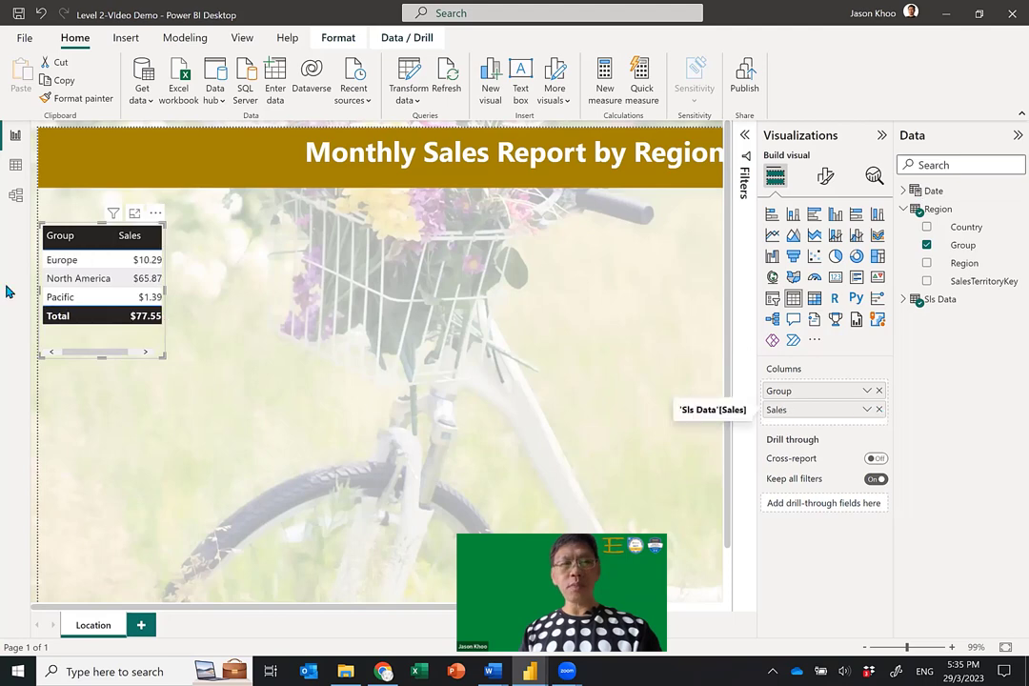
Resize the Group sales table and its Sales column to fit the values, and reposition it lower beneath the title banner
left_click_drag(160, 355, 191, 338)
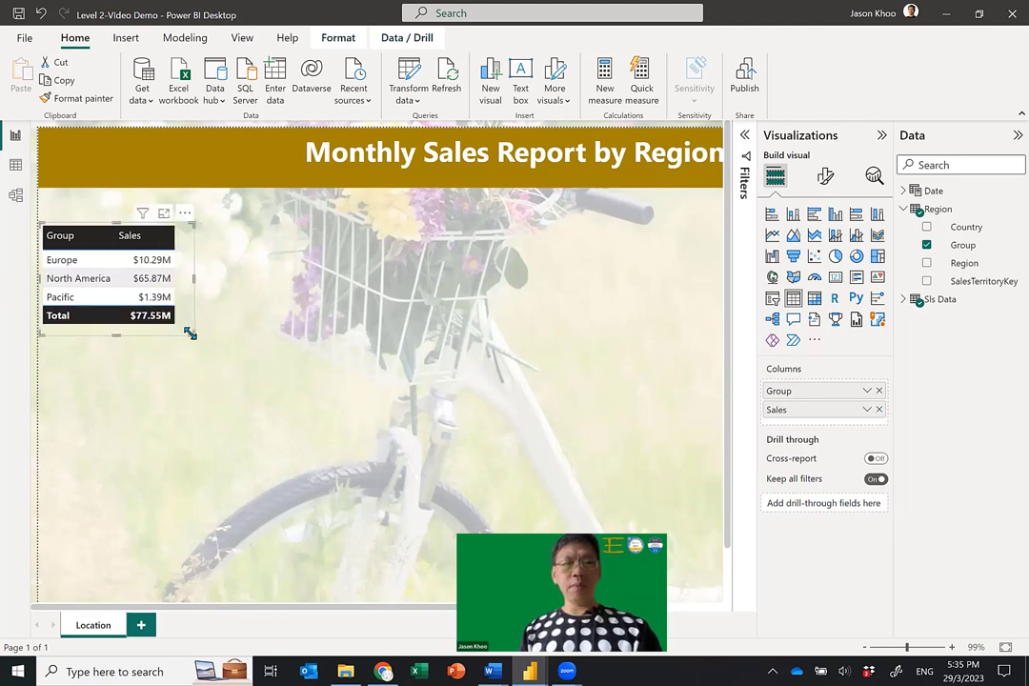
left_click_drag(175, 235, 181, 235)
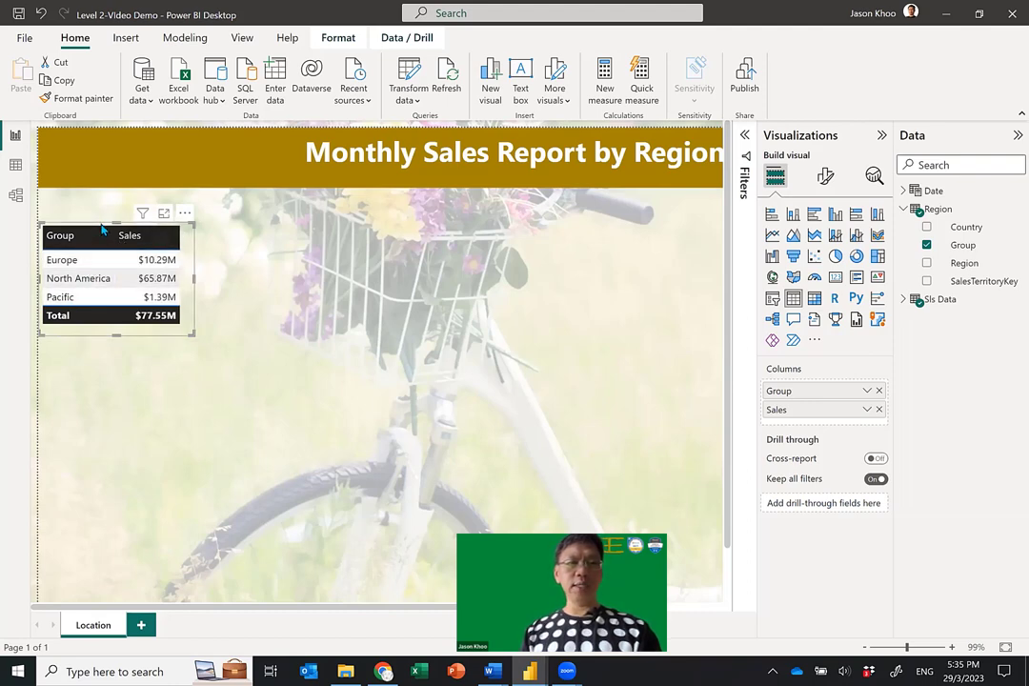
left_click_drag(103, 213, 101, 197)
left_click(324, 264)
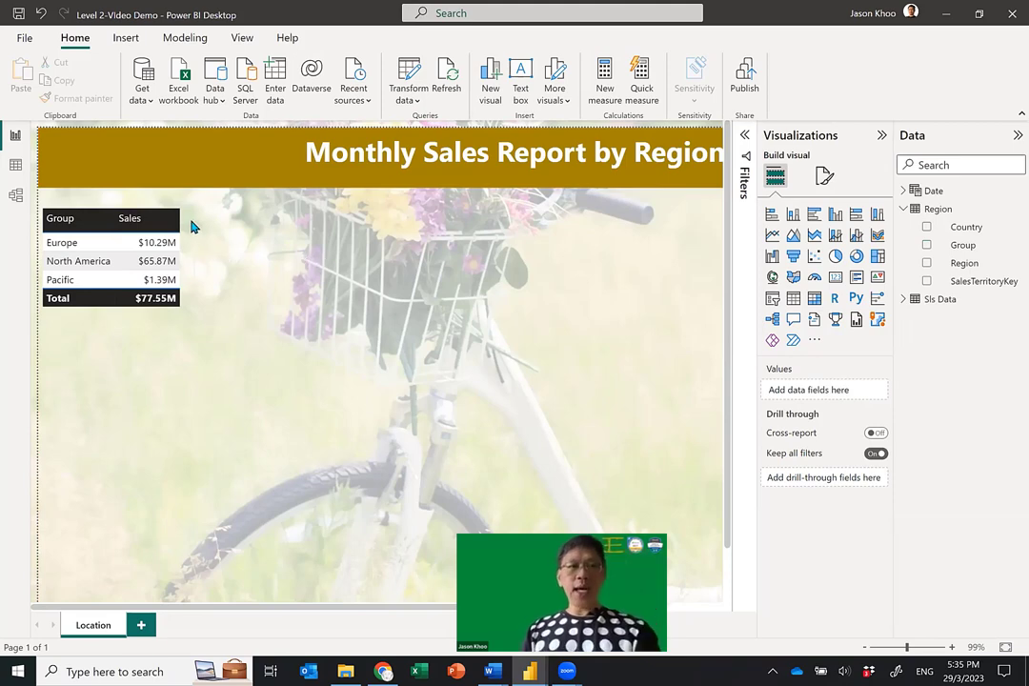
left_click_drag(188, 238, 189, 272)
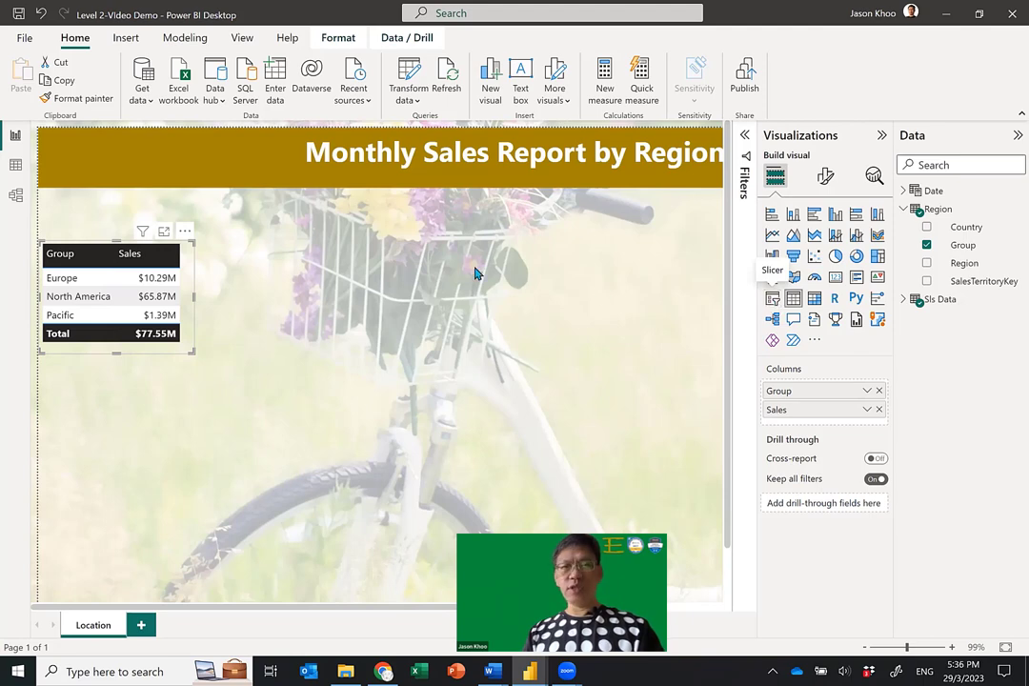
key("Escape")
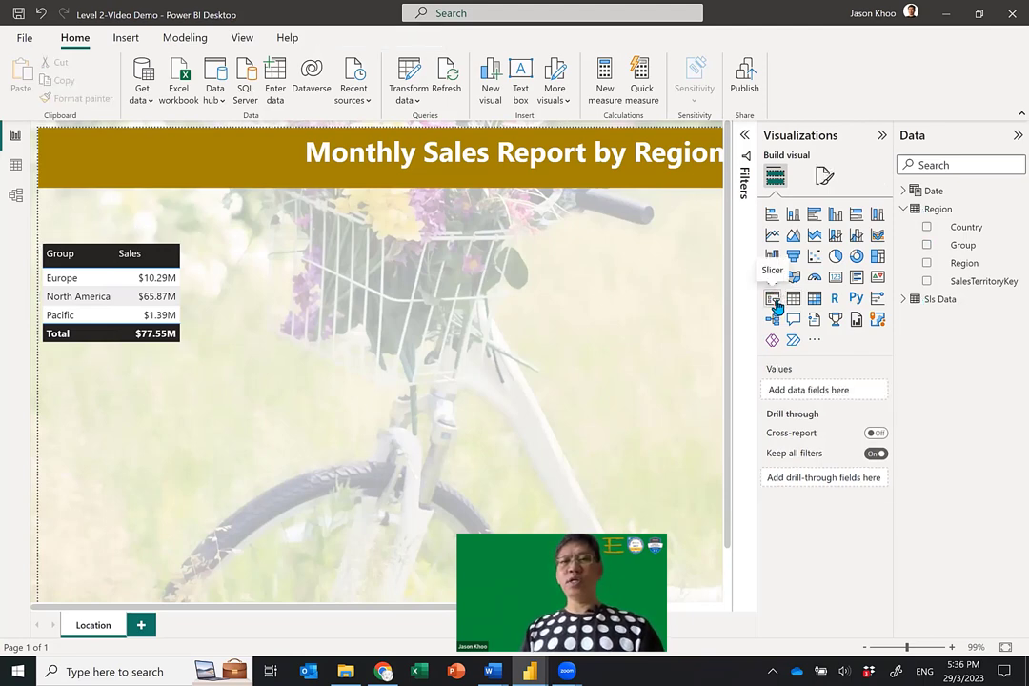
Add a slicer for the Year level of the Date hierarchy and place it beneath the title banner
left_click(774, 301)
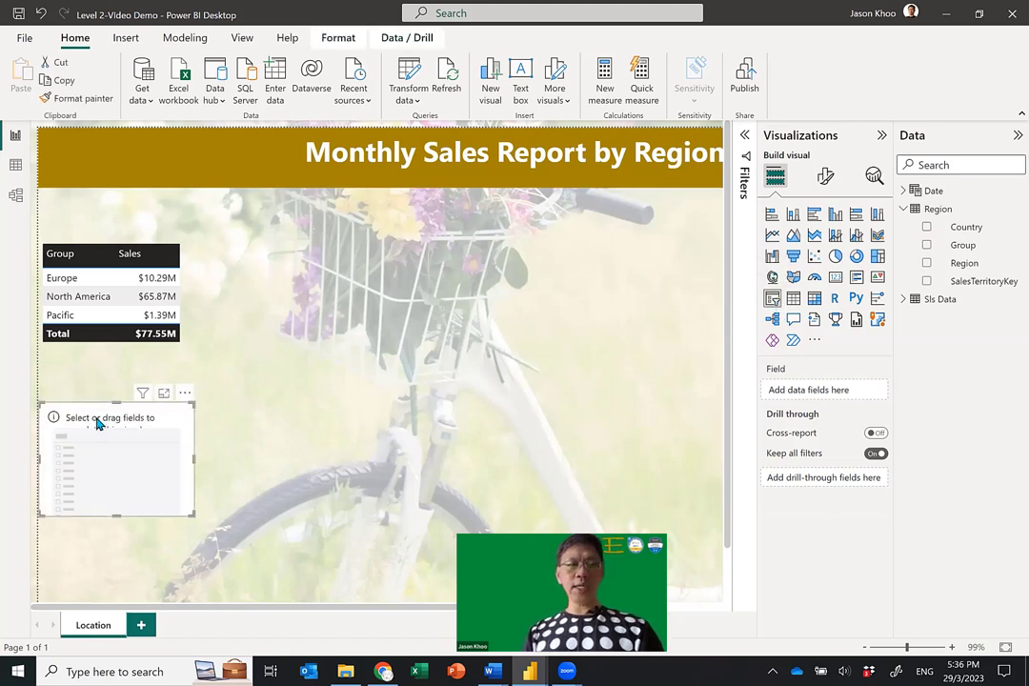
left_click_drag(122, 423, 413, 216)
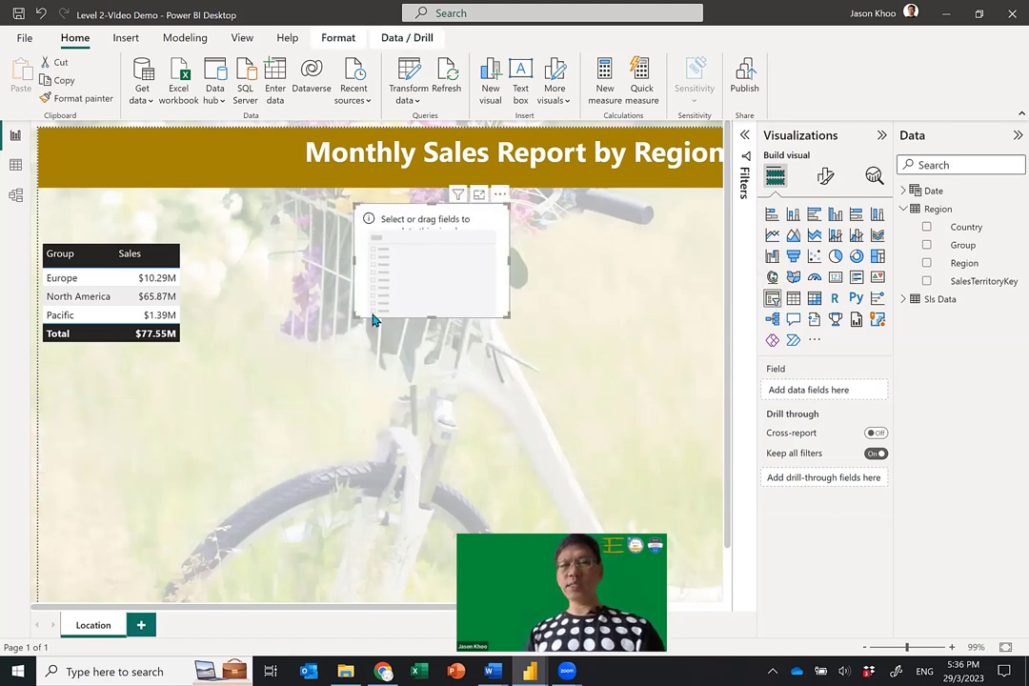
left_click(903, 191)
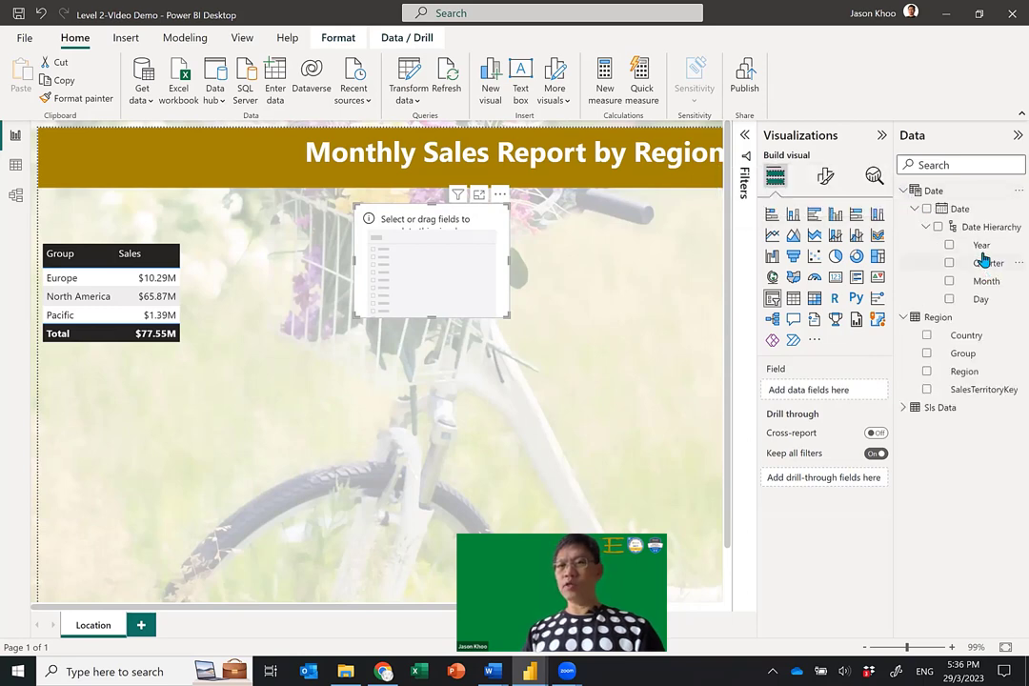
left_click_drag(982, 246, 818, 391)
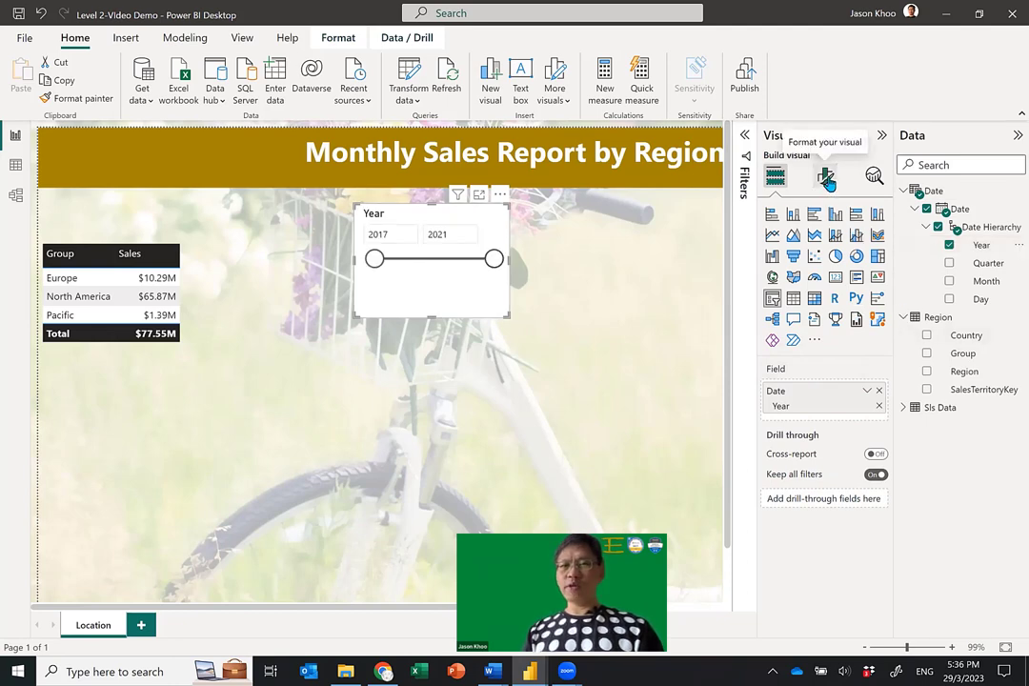
Set the Year slicer's style to Tile and fit its years in a single row directly under the title banner
left_click(827, 179)
left_click(810, 286)
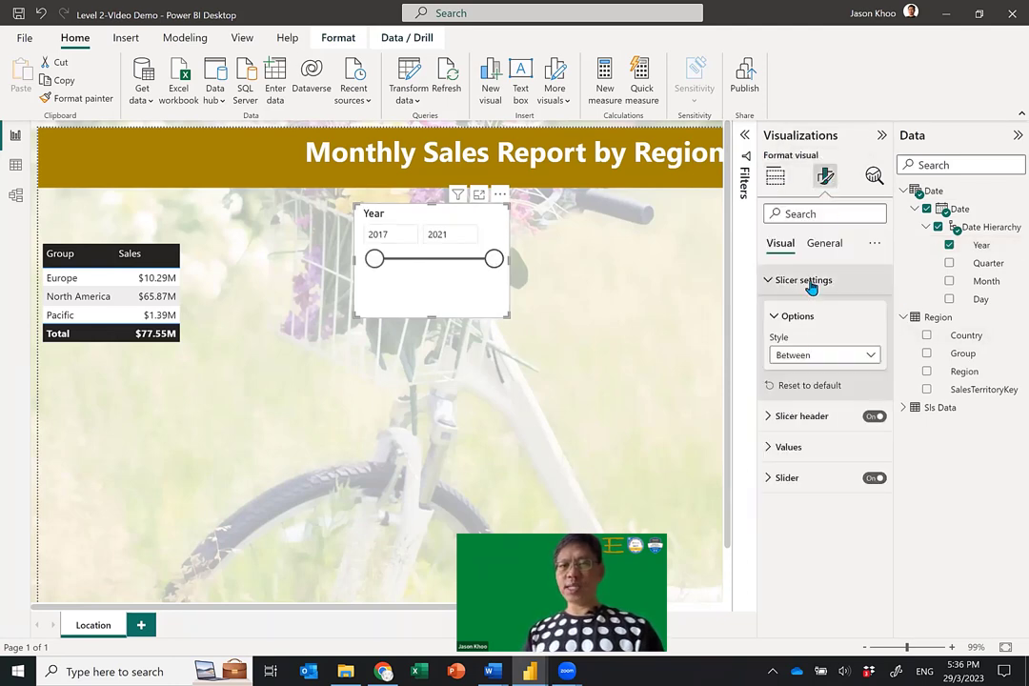
left_click(824, 357)
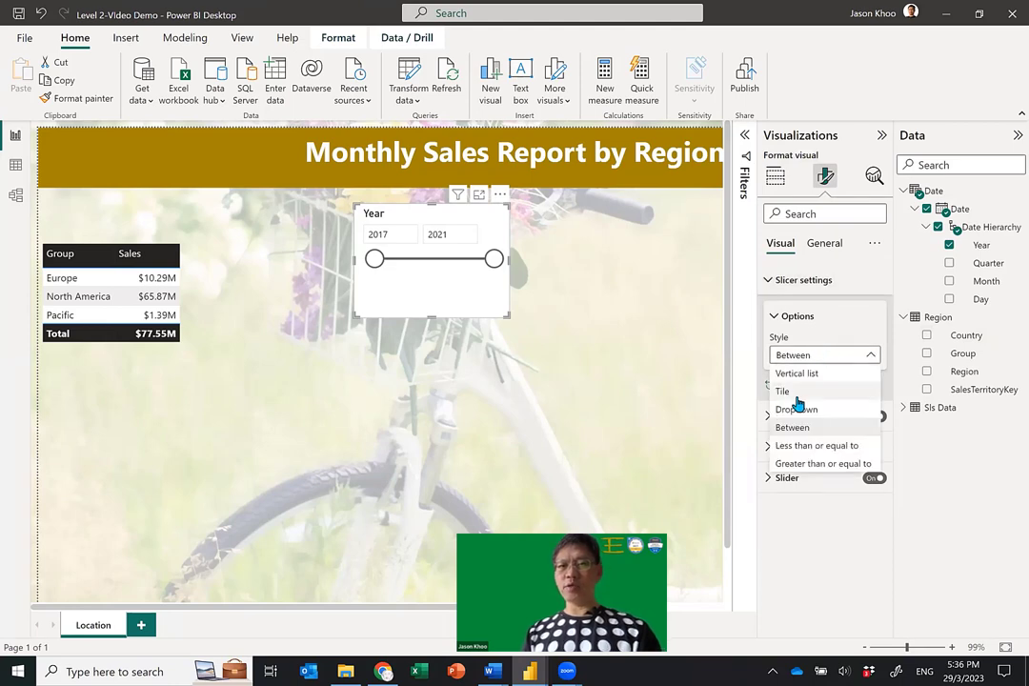
left_click(801, 392)
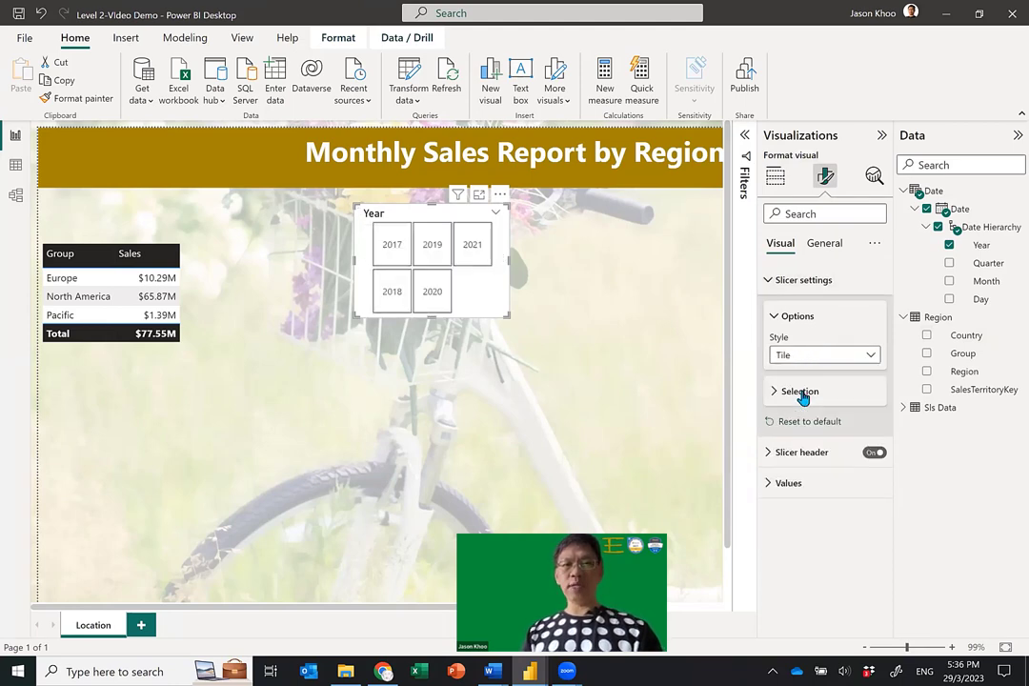
left_click_drag(508, 316, 669, 255)
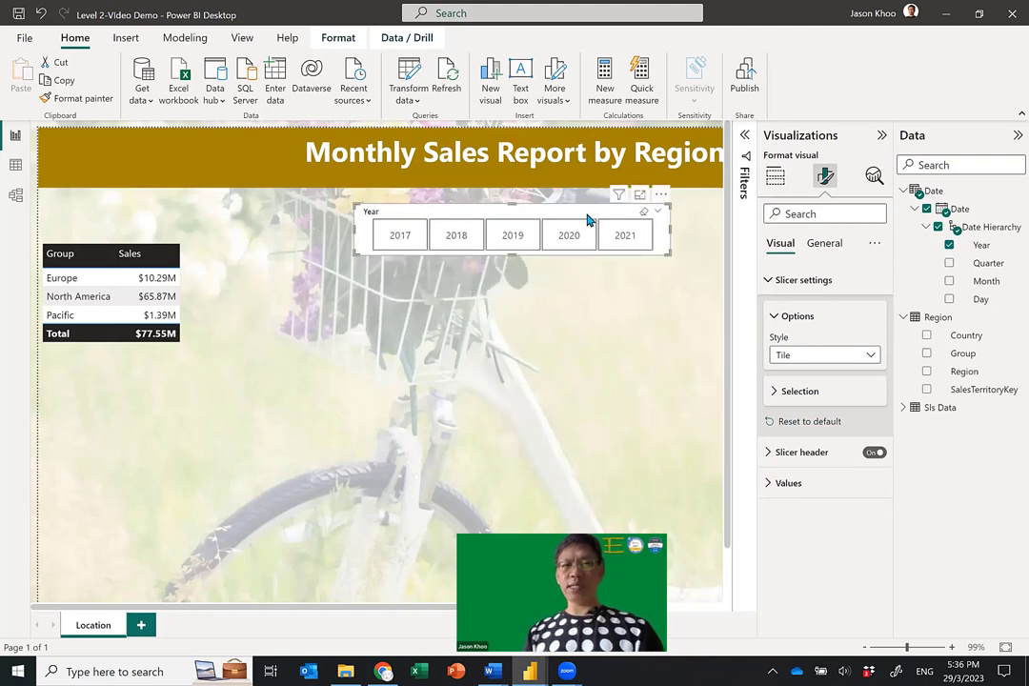
left_click_drag(594, 216, 619, 201)
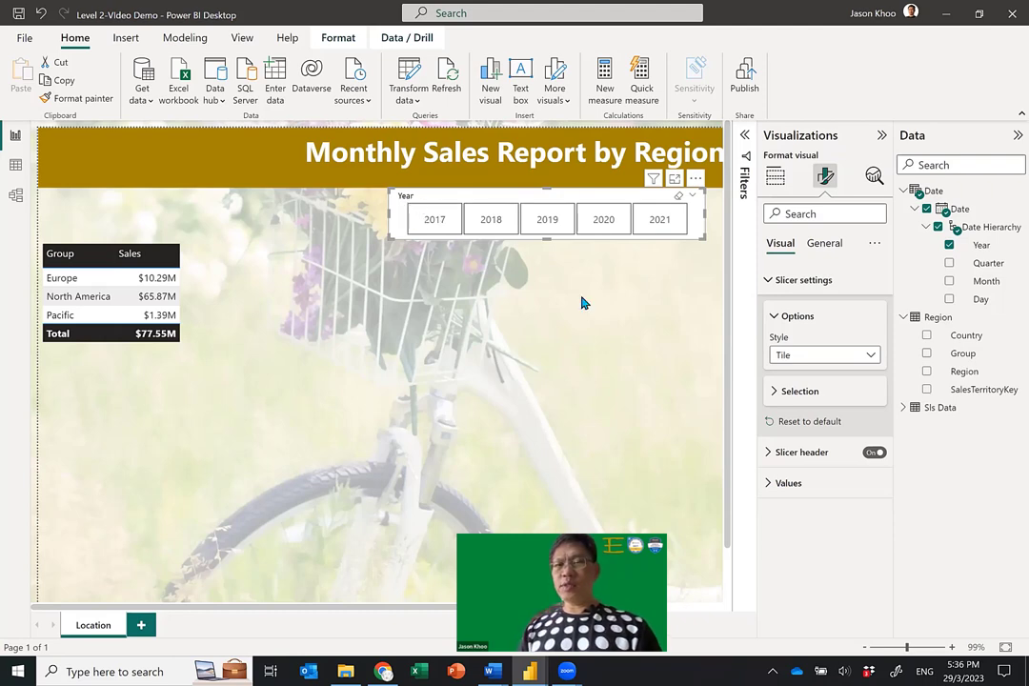
Change the slicer header's title text to Financial Year and make it bold
left_click(824, 243)
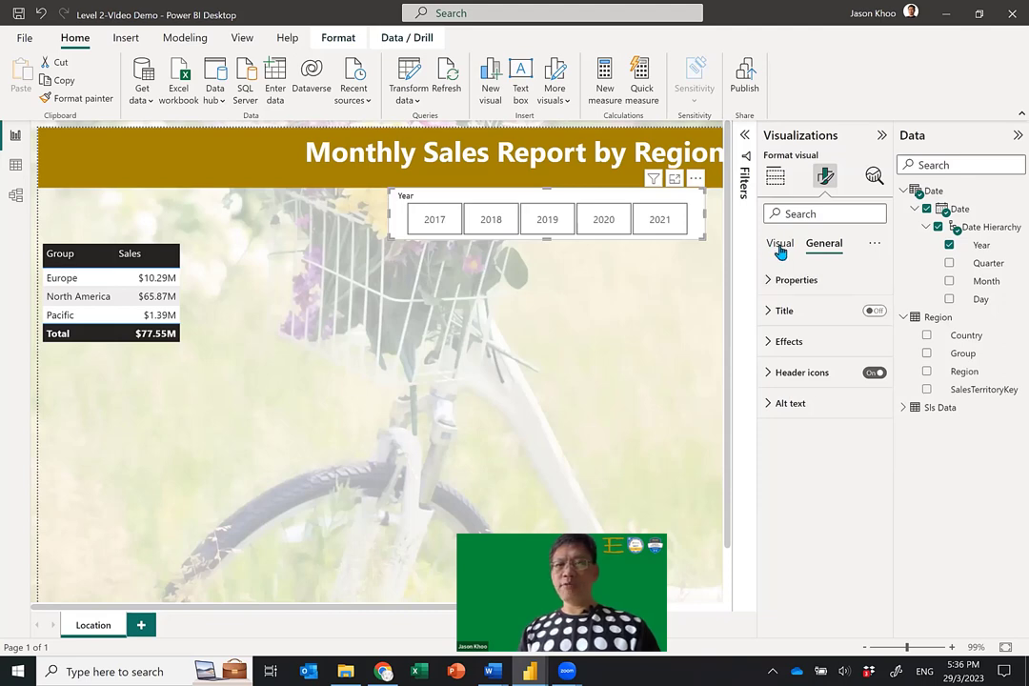
left_click(780, 245)
left_click(770, 281)
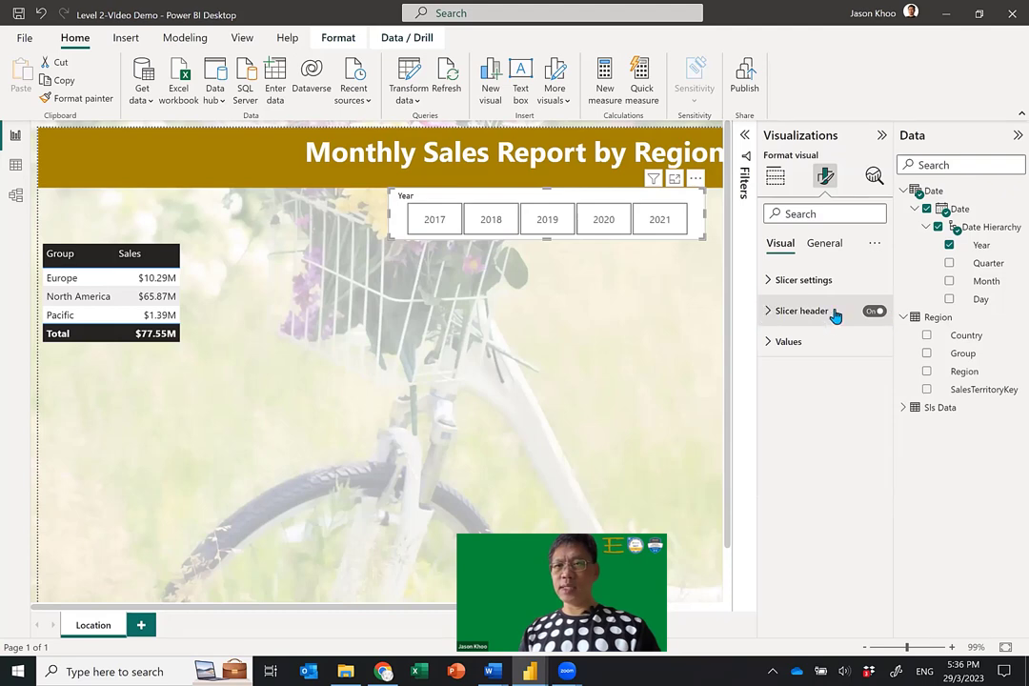
left_click(772, 311)
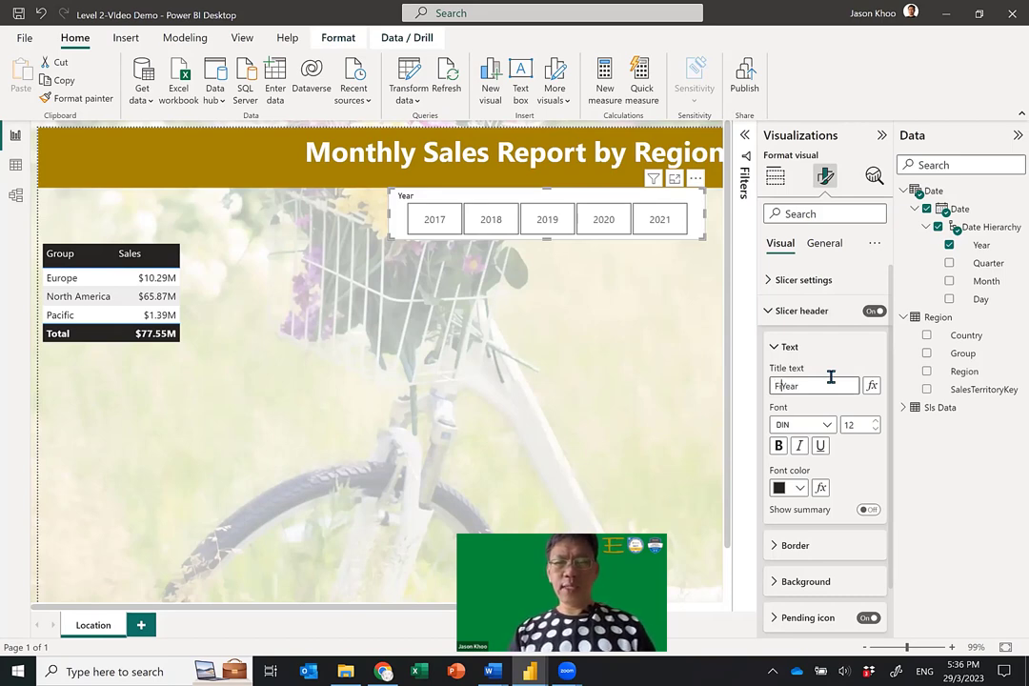
type("ial")
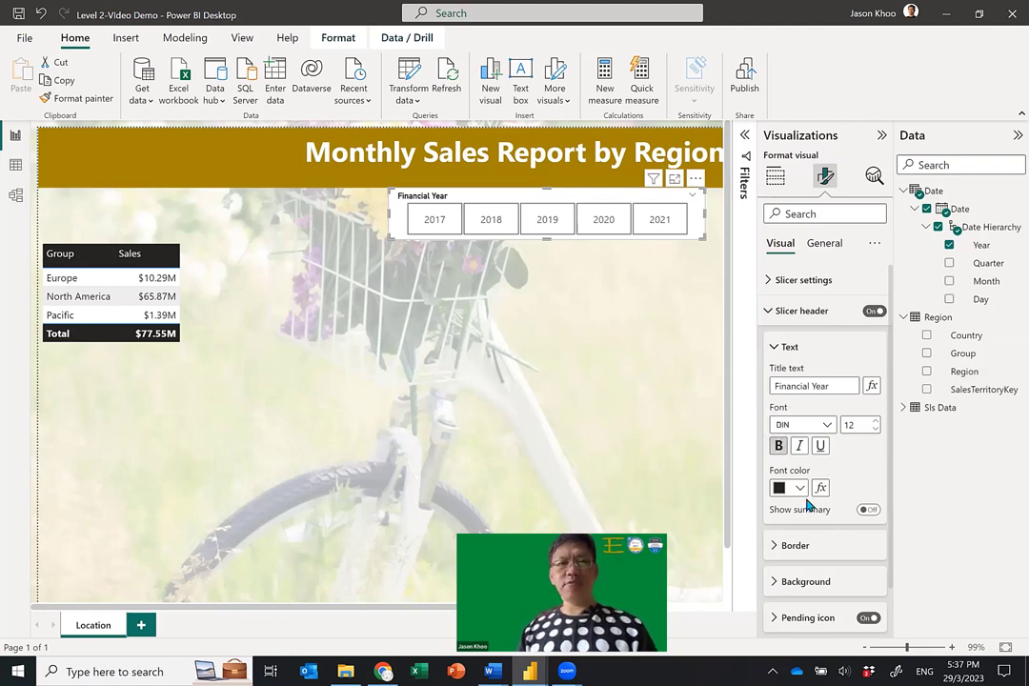
left_click(667, 219)
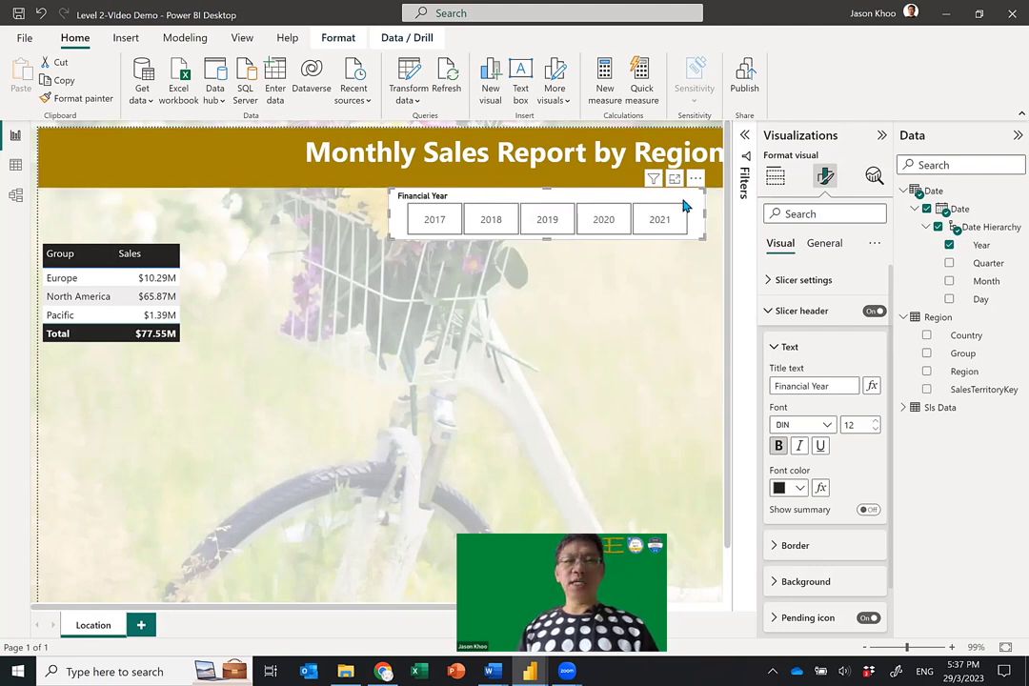
Set the year slicer's overall background transparency to 100 %
left_click(830, 245)
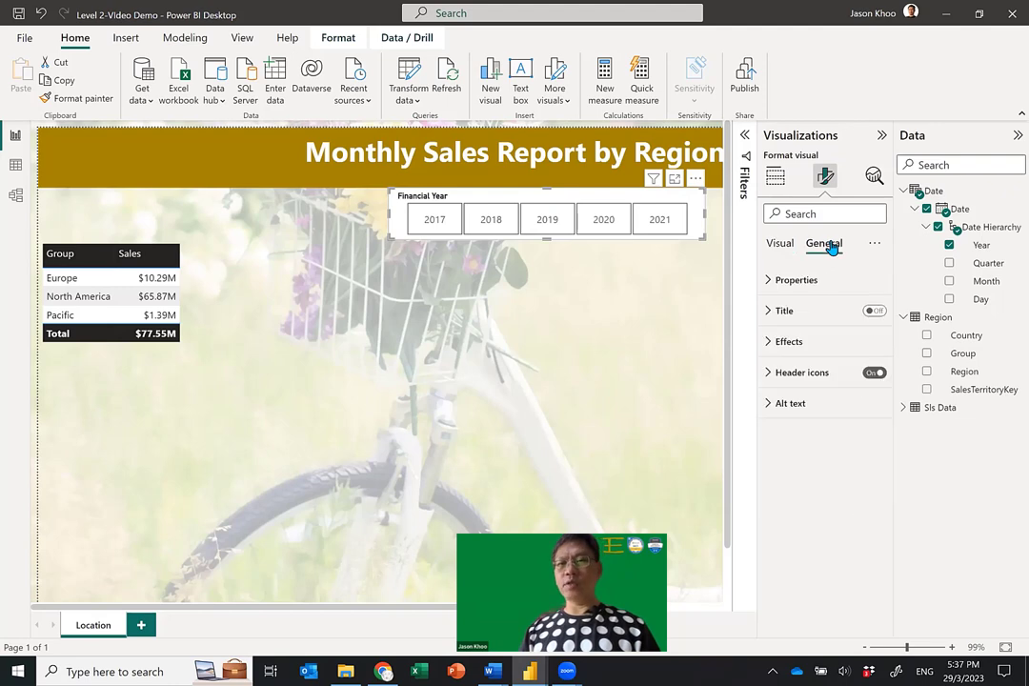
left_click(774, 345)
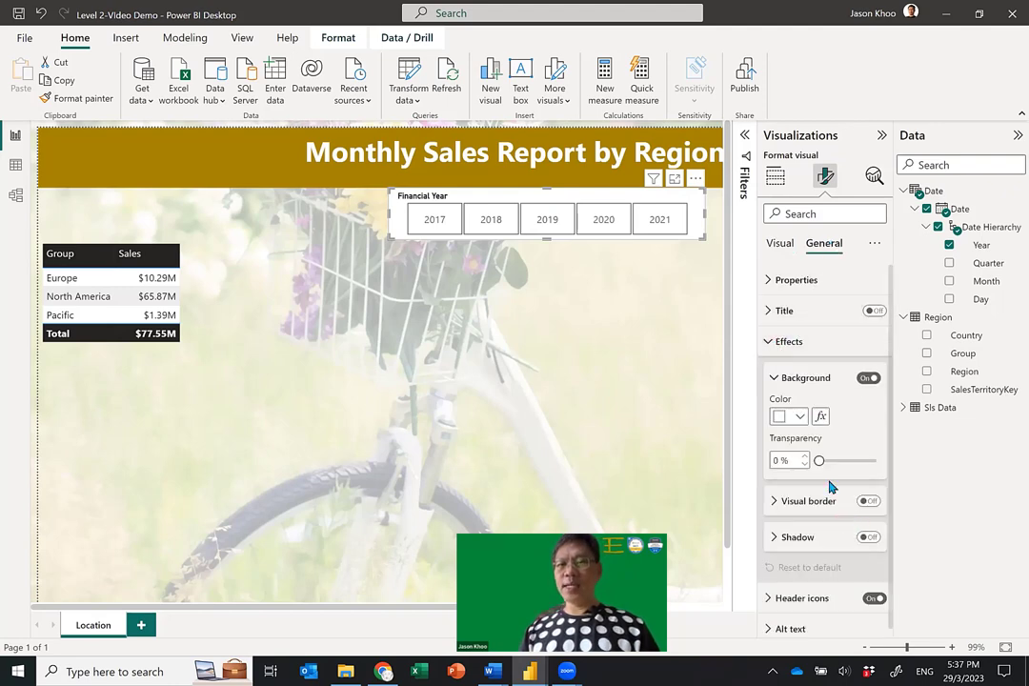
left_click_drag(822, 460, 878, 464)
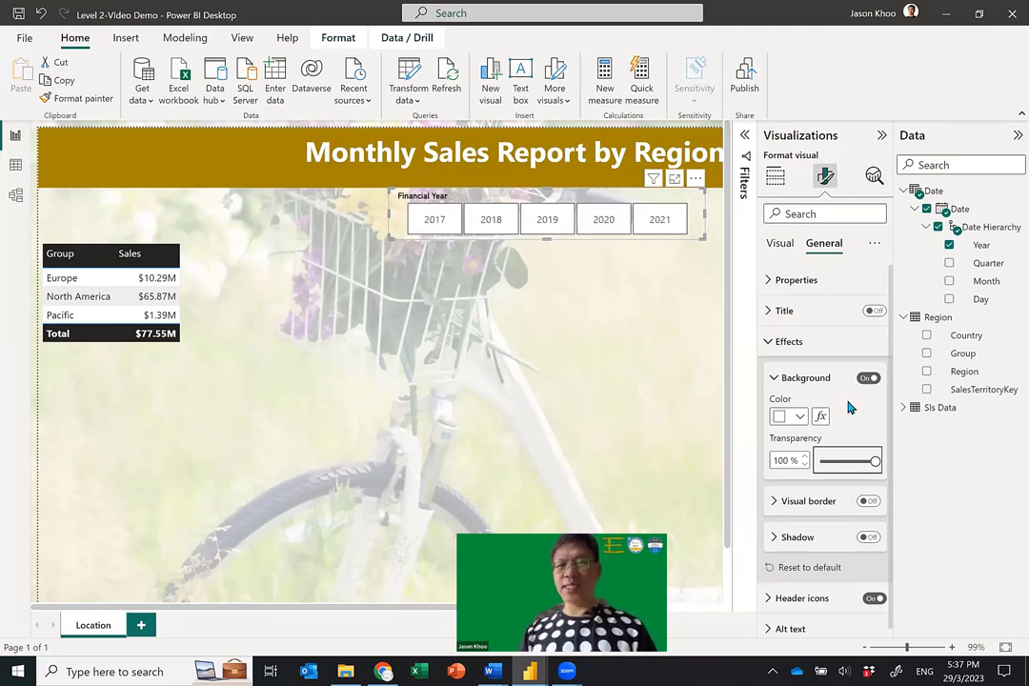
left_click(767, 345)
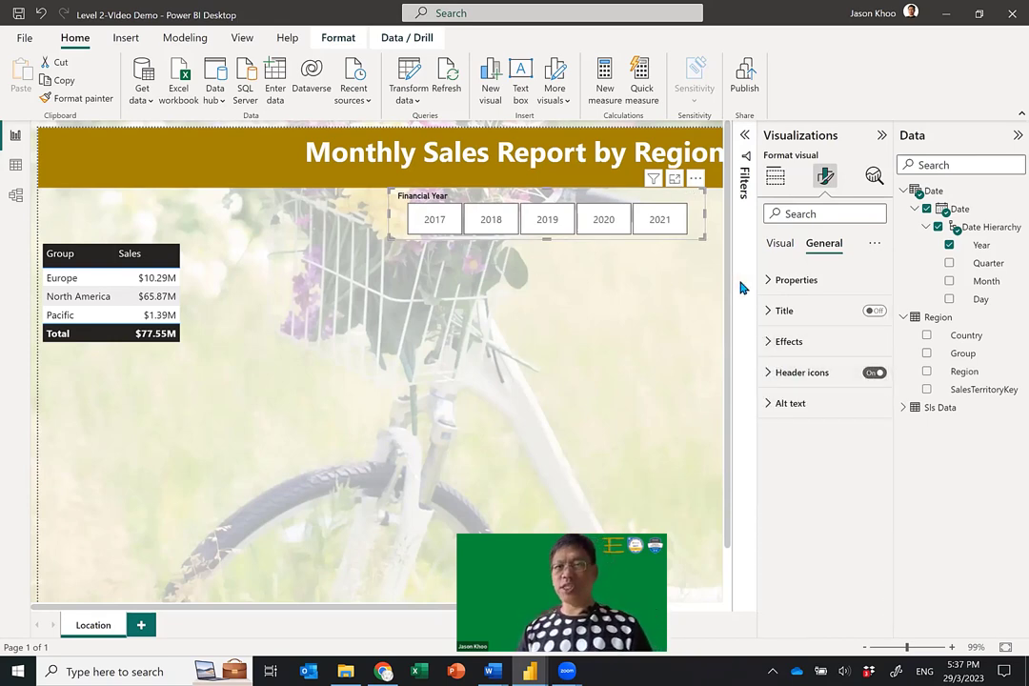
Give the slicer's year tiles a light gold background and make their value text bold
left_click(781, 245)
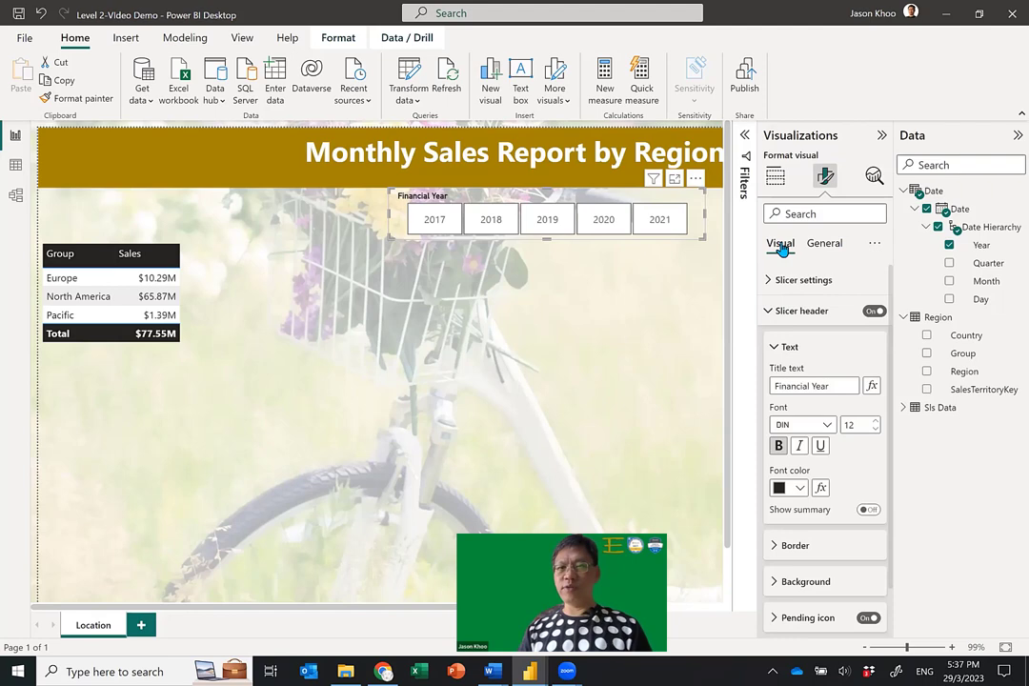
left_click(769, 312)
left_click(771, 343)
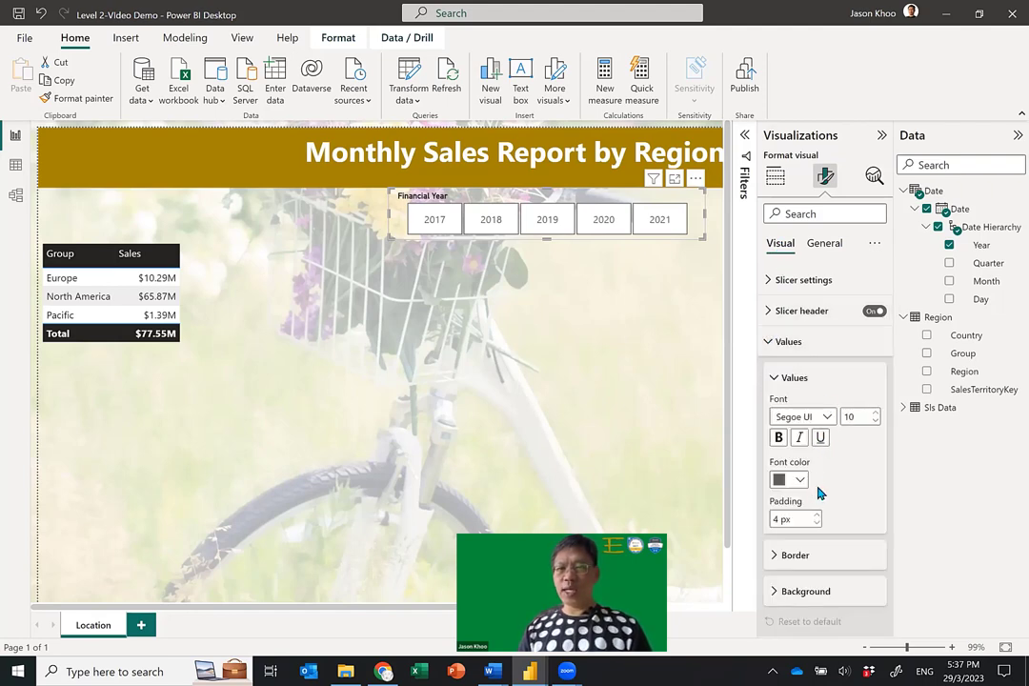
left_click(773, 377)
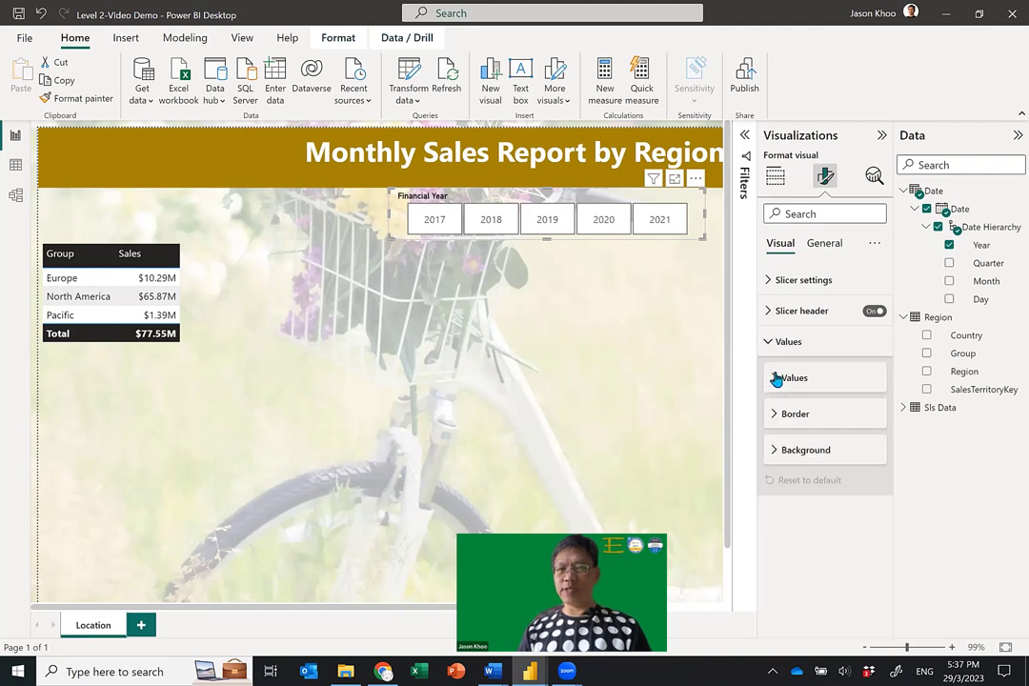
left_click(774, 455)
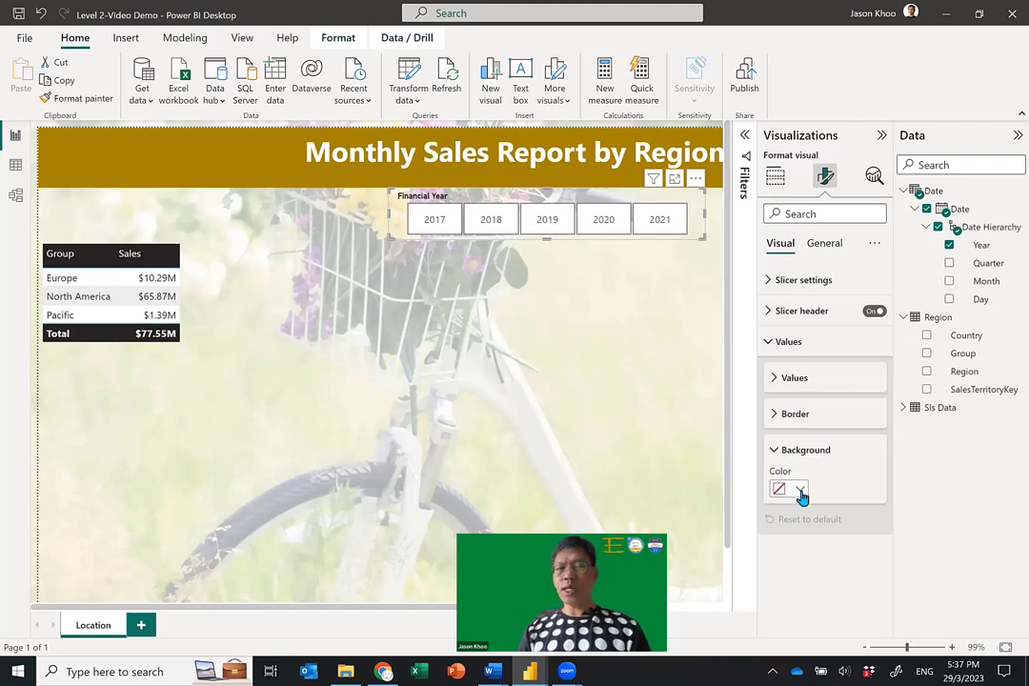
left_click(801, 491)
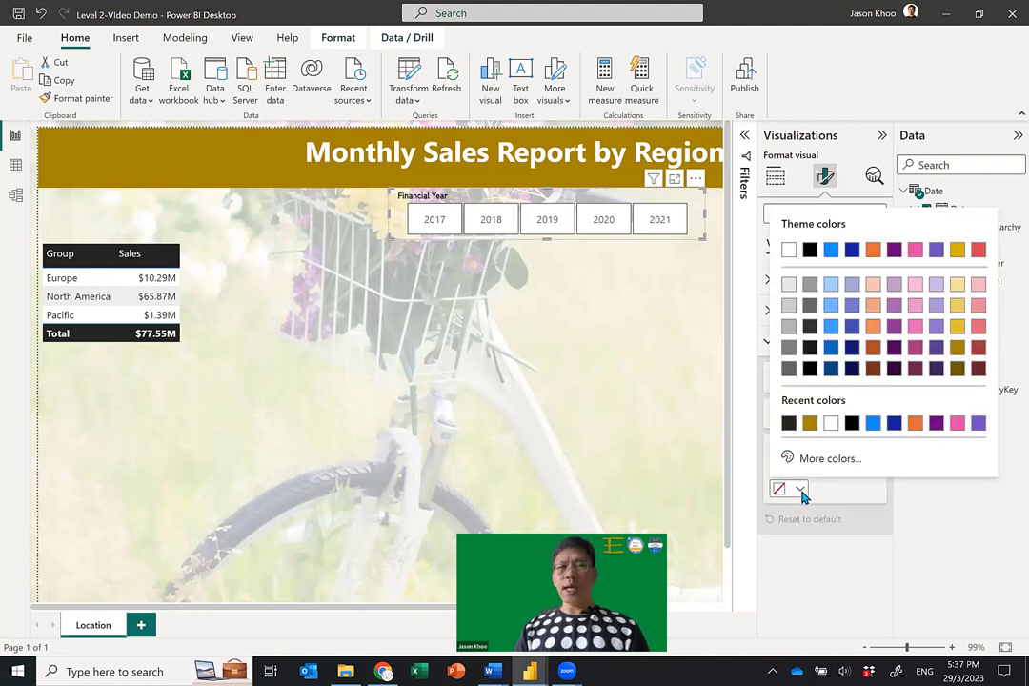
left_click(958, 309)
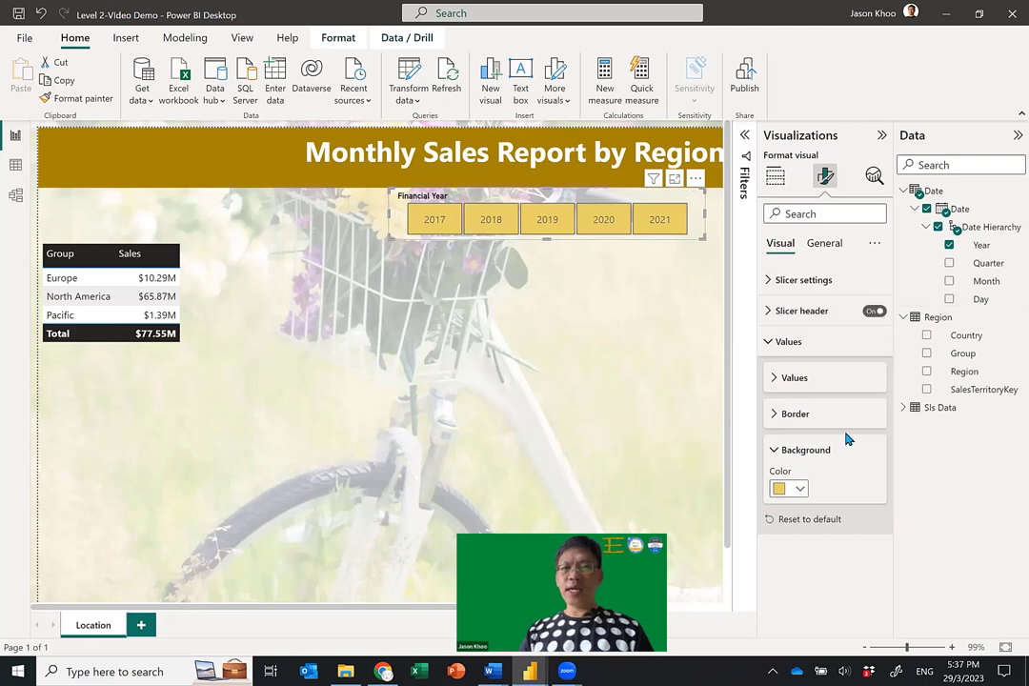
left_click(774, 378)
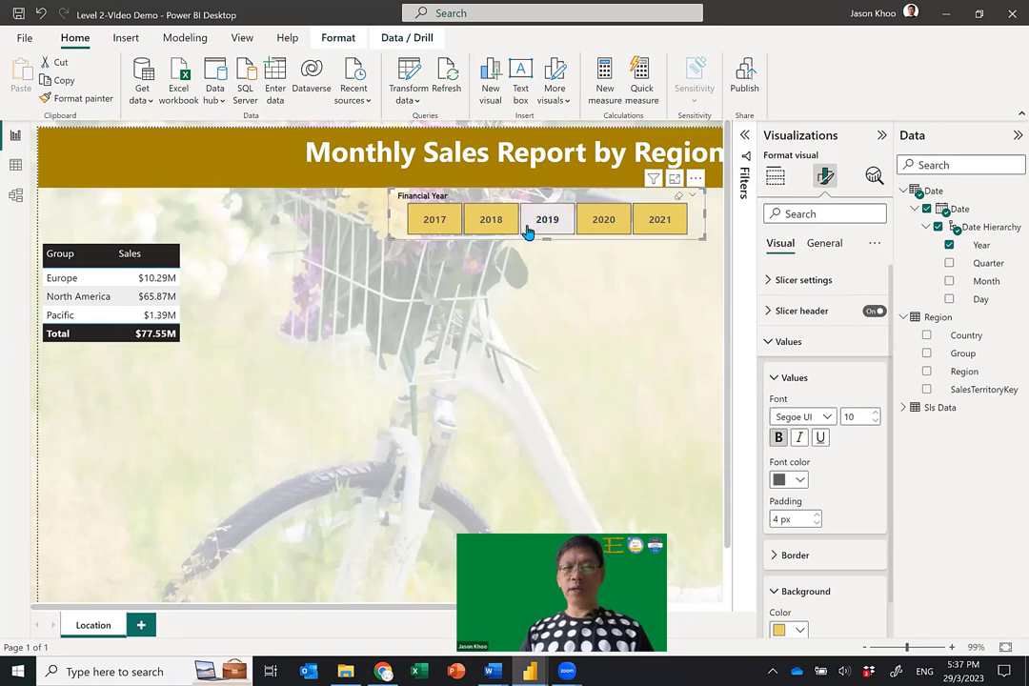
left_click(769, 349)
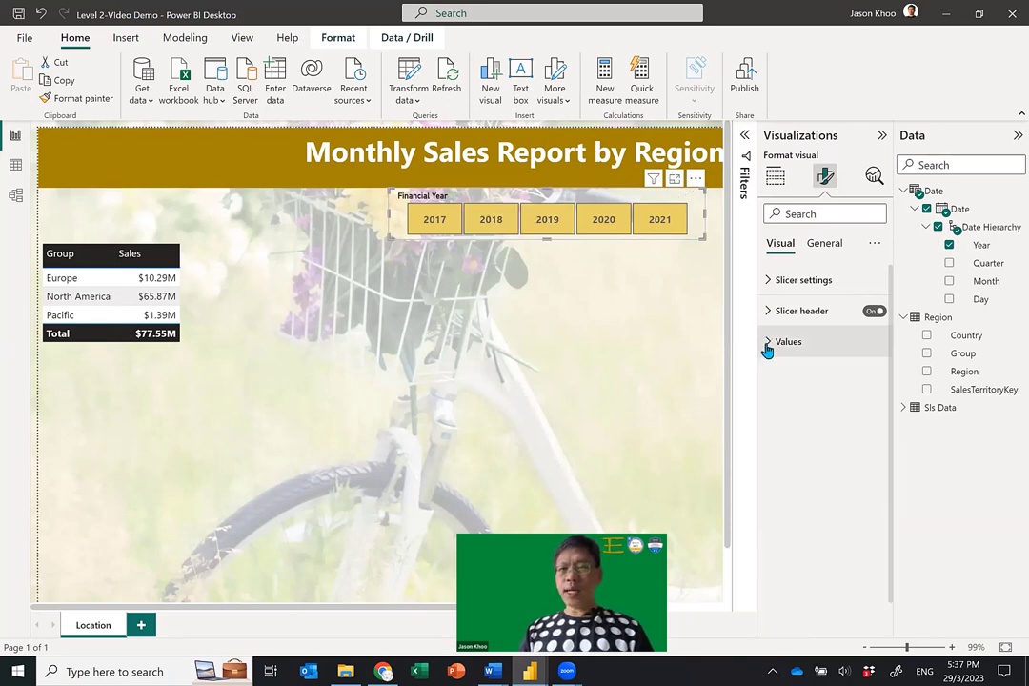
Set the background color of the Financial Year slicer header to black
left_click(770, 314)
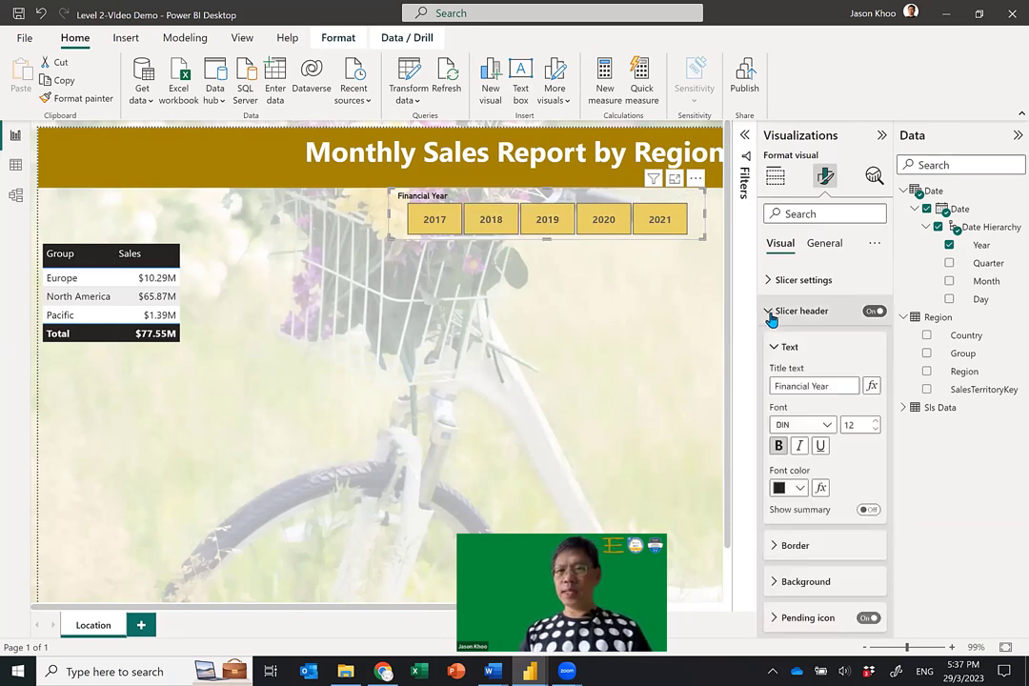
scroll(869, 461, "down", 1)
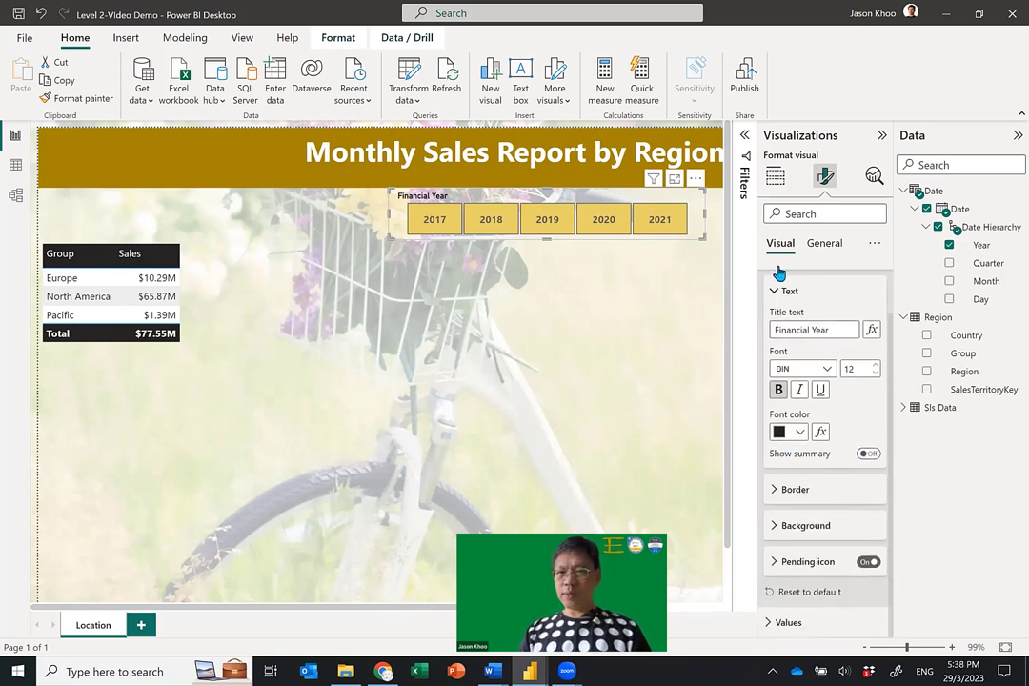
scroll(777, 276, "up", 1)
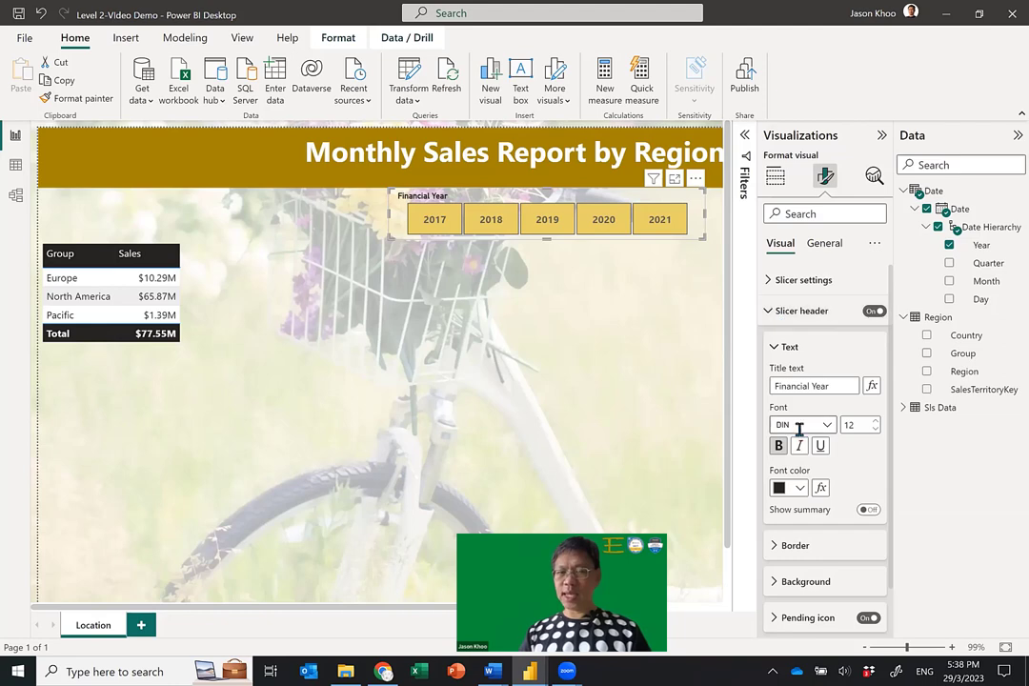
scroll(799, 429, "down", 1)
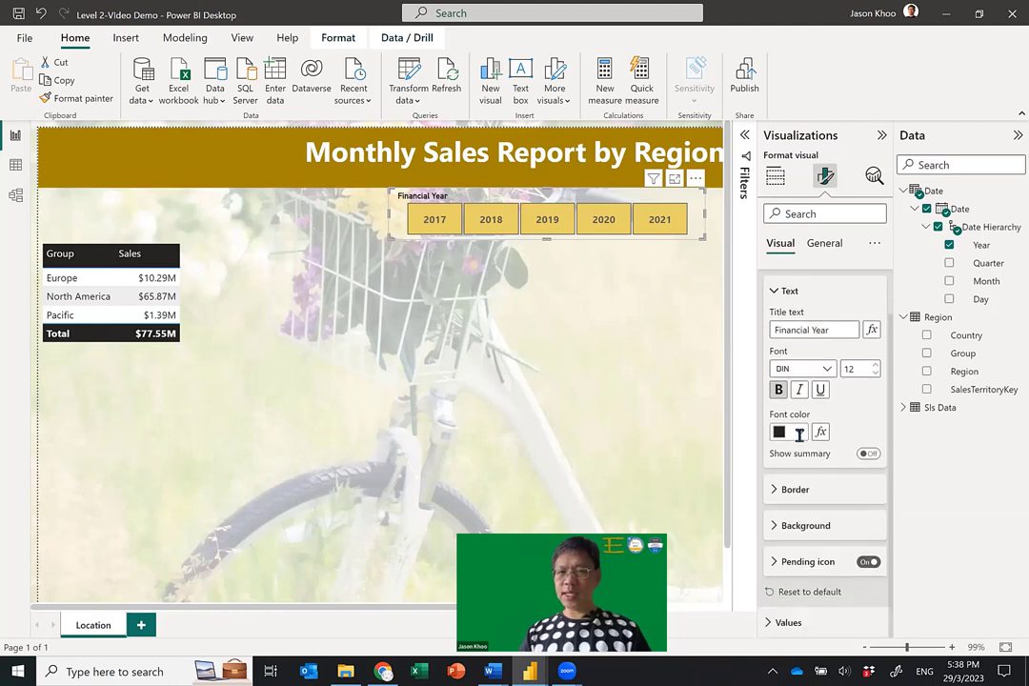
left_click(802, 529)
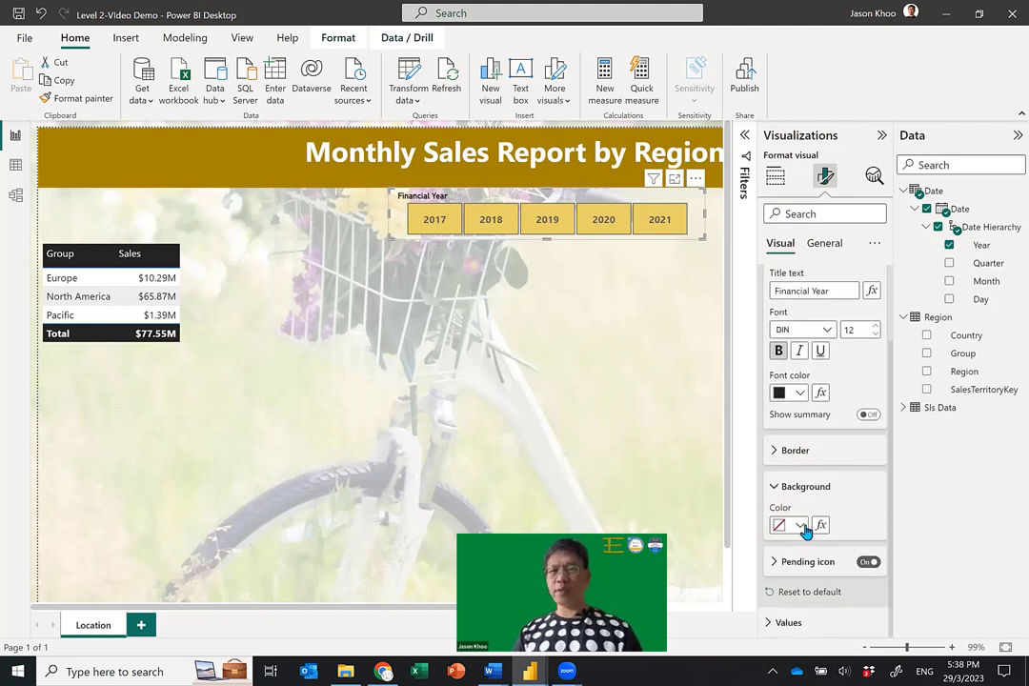
left_click(799, 525)
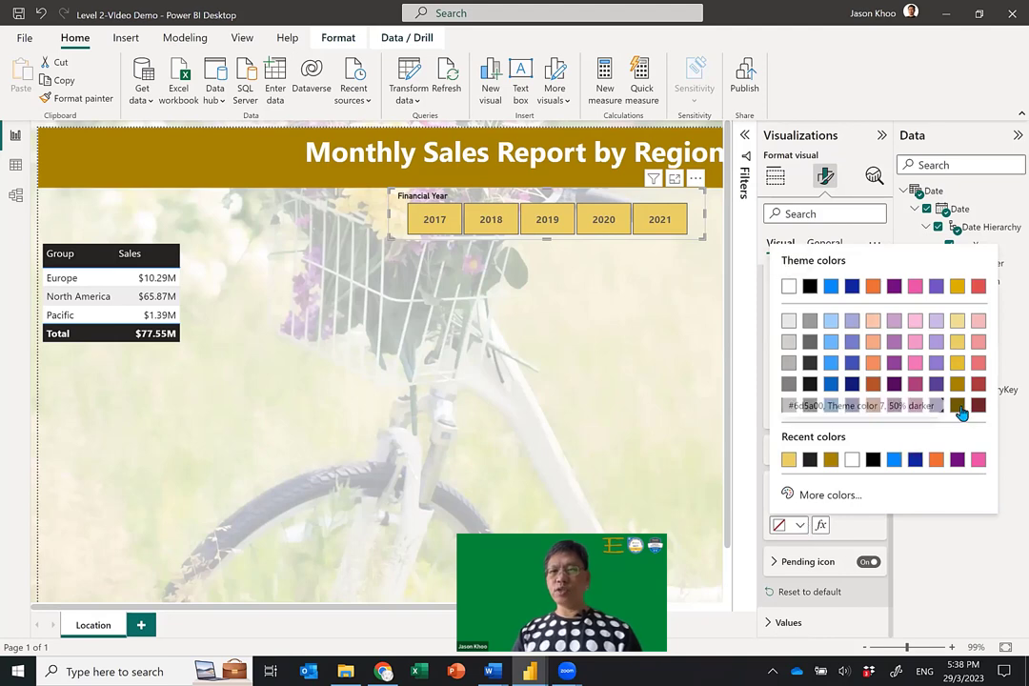
left_click(810, 284)
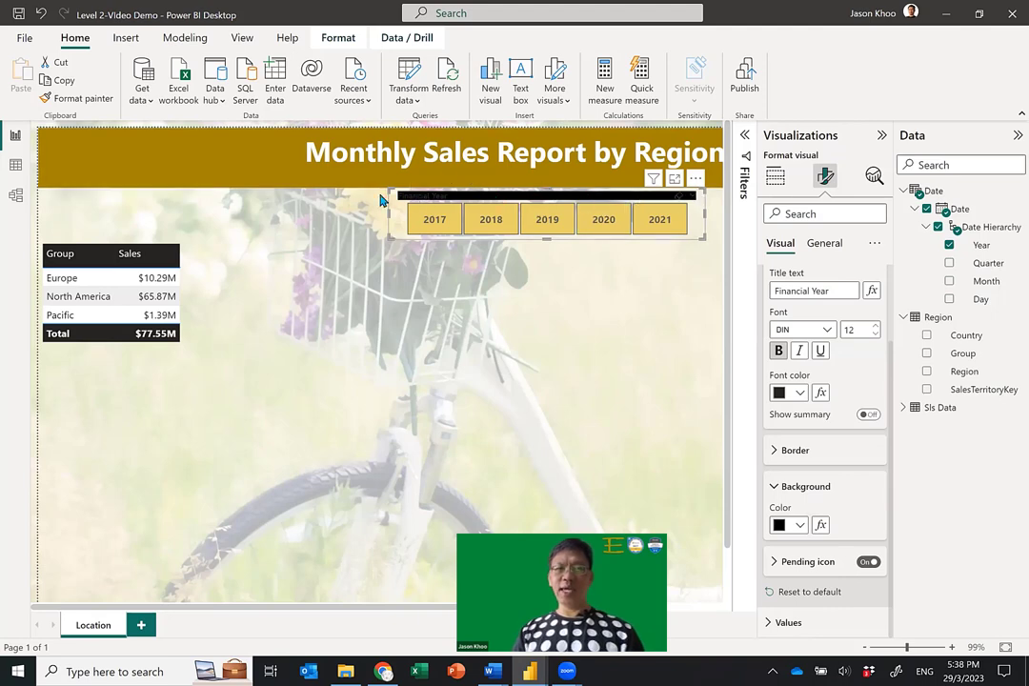
Set the font color of the Financial Year slicer's header text to white
left_click(776, 487)
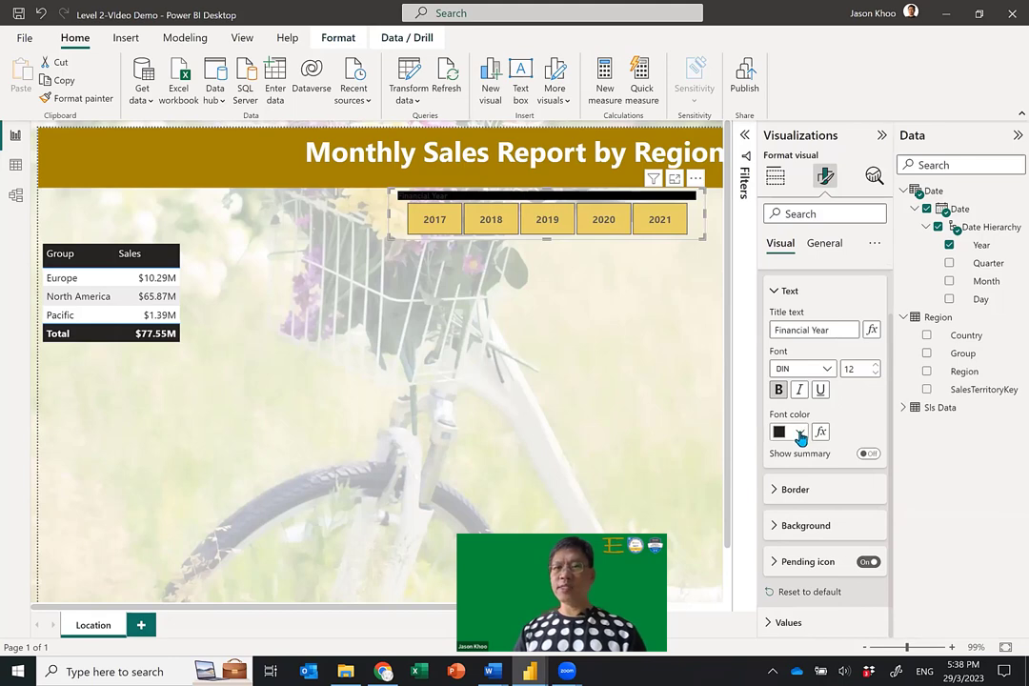
left_click(800, 433)
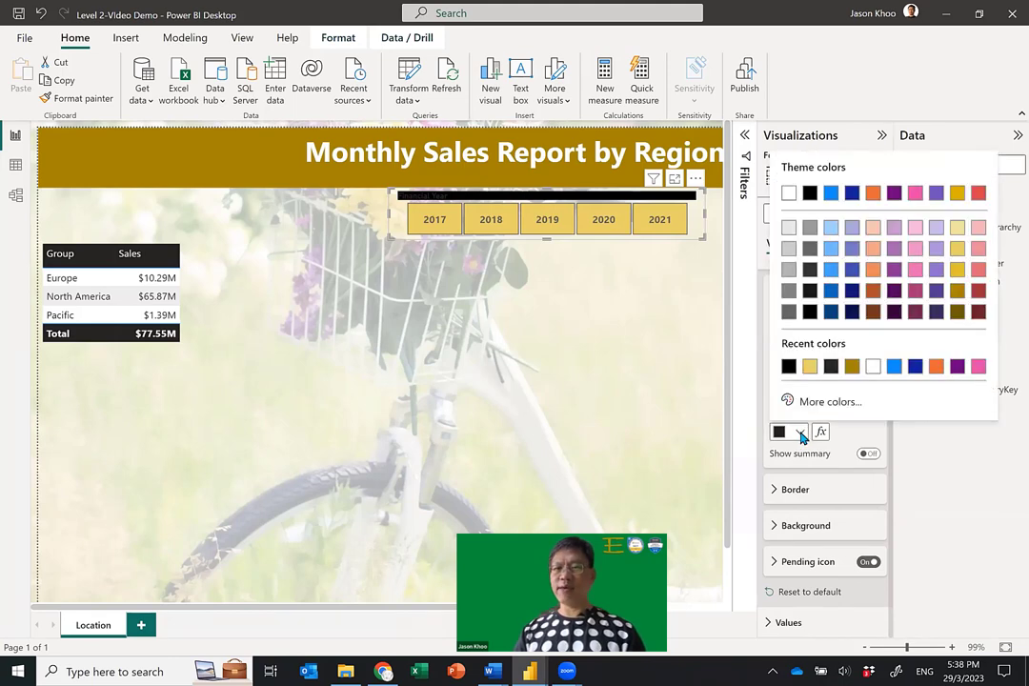
left_click(790, 193)
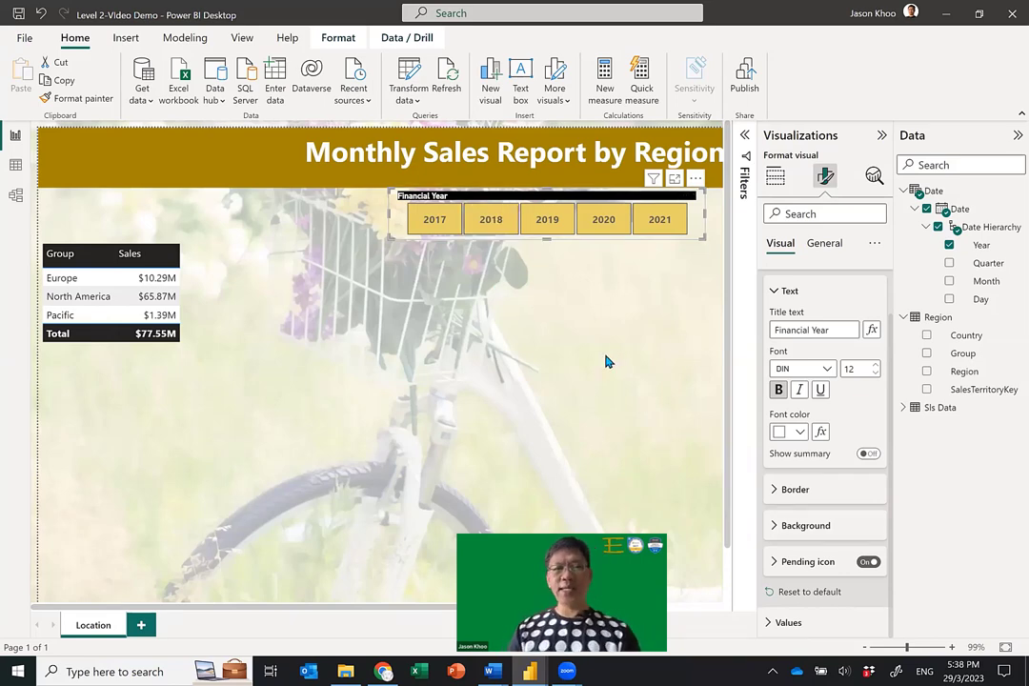
left_click(297, 293)
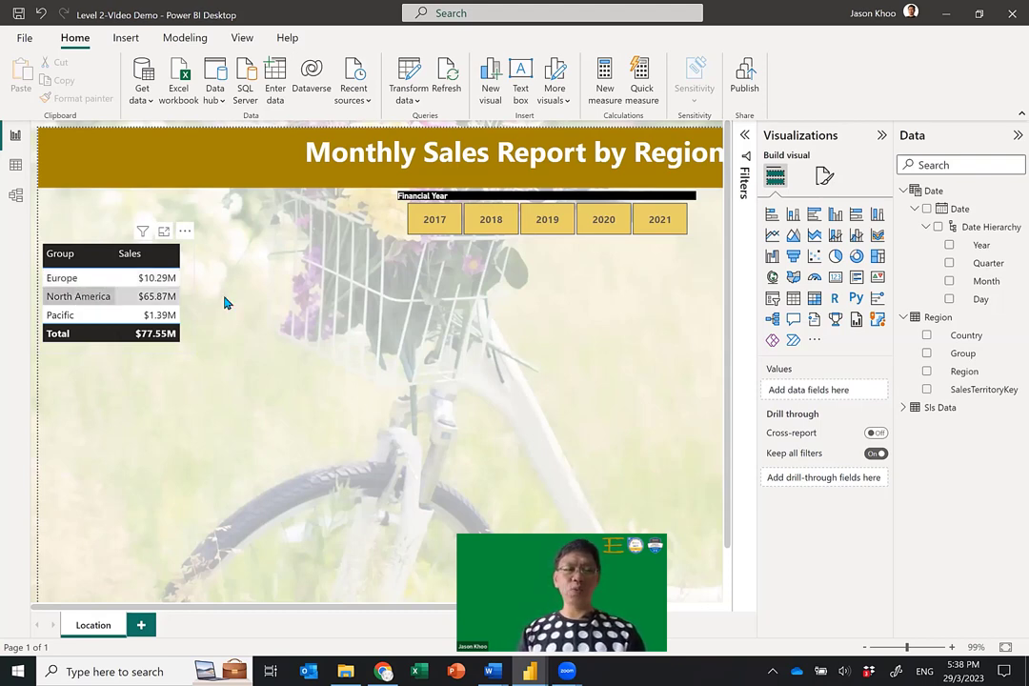
Duplicate the Group sales table and place the copy directly to the right of the original
left_click(186, 270)
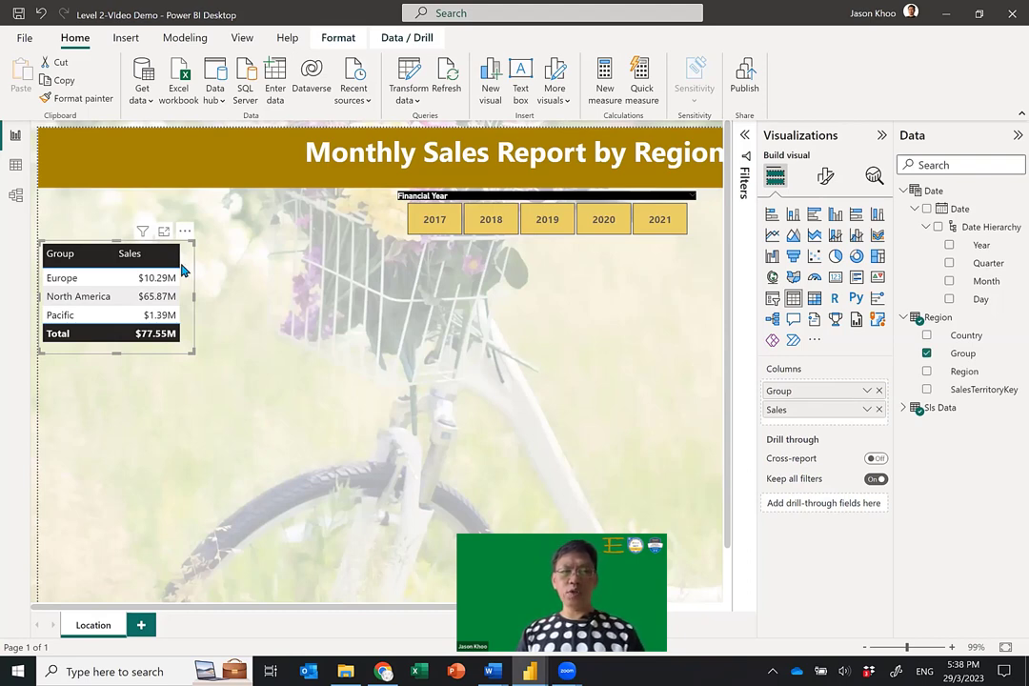
key("ctrl+c")
key("ctrl+v")
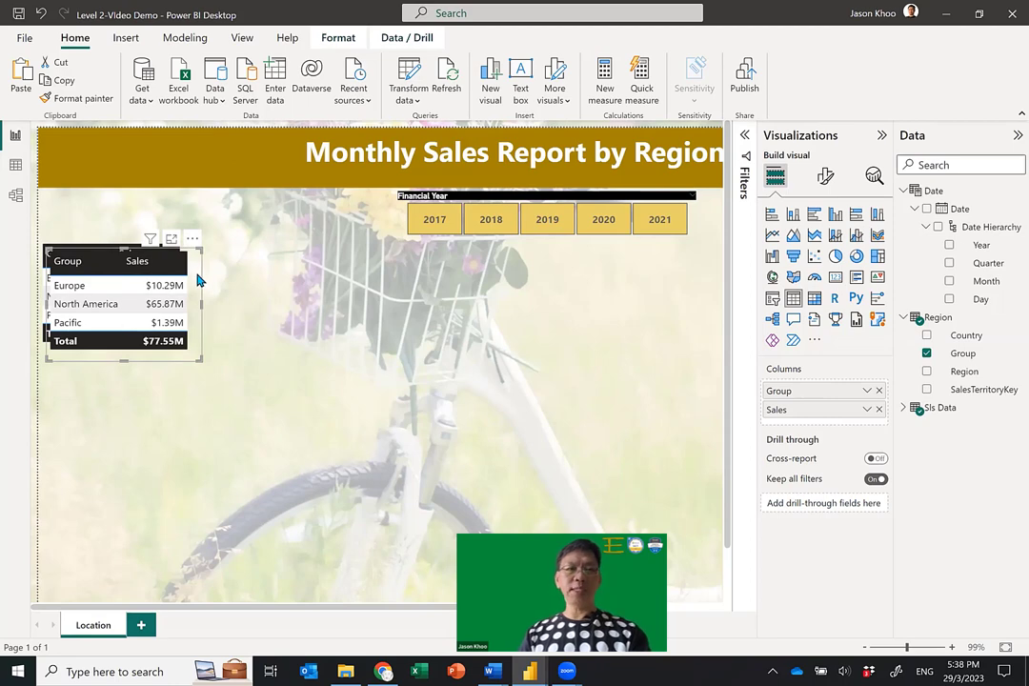
left_click_drag(201, 276, 352, 276)
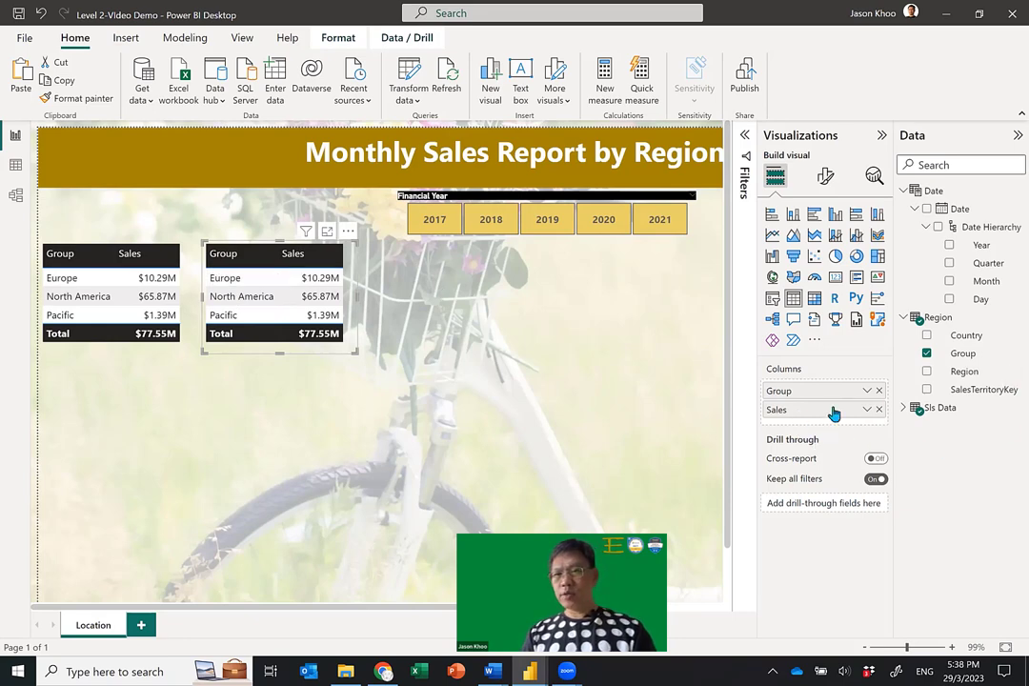
Replace the Group field with Country as the first column of the copied table and enlarge the table to show every country row
left_click(879, 392)
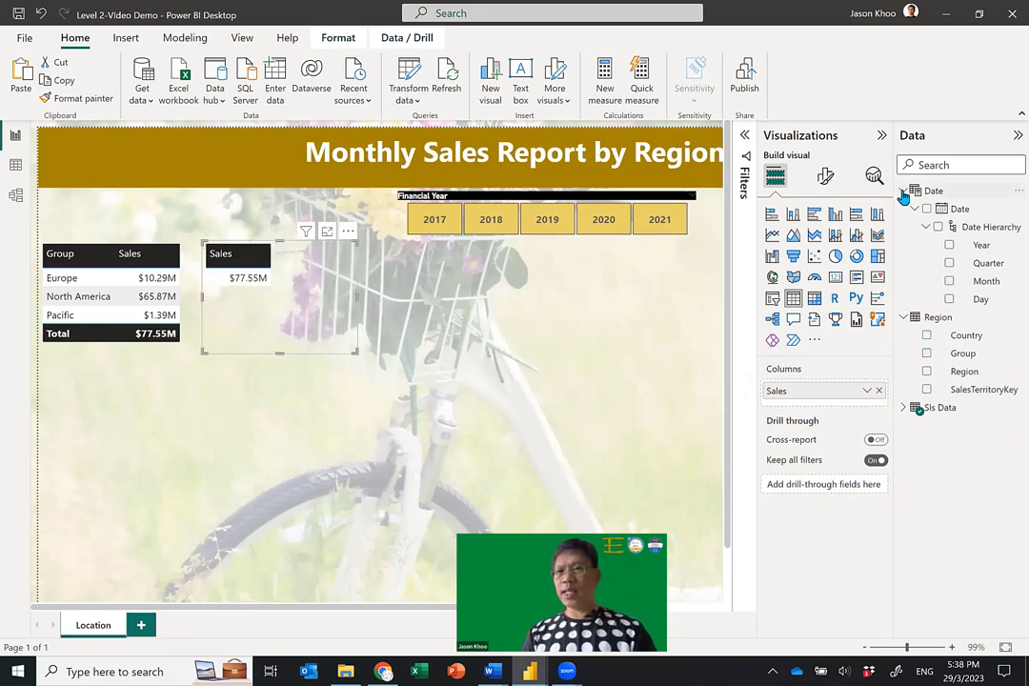
left_click(904, 192)
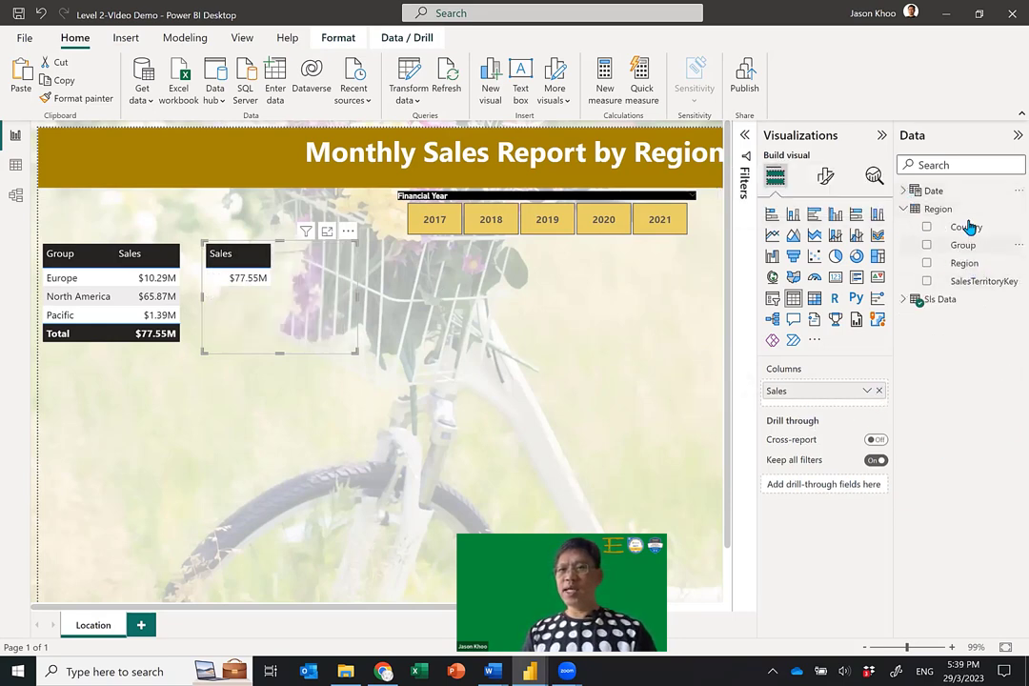
left_click_drag(967, 232, 848, 391)
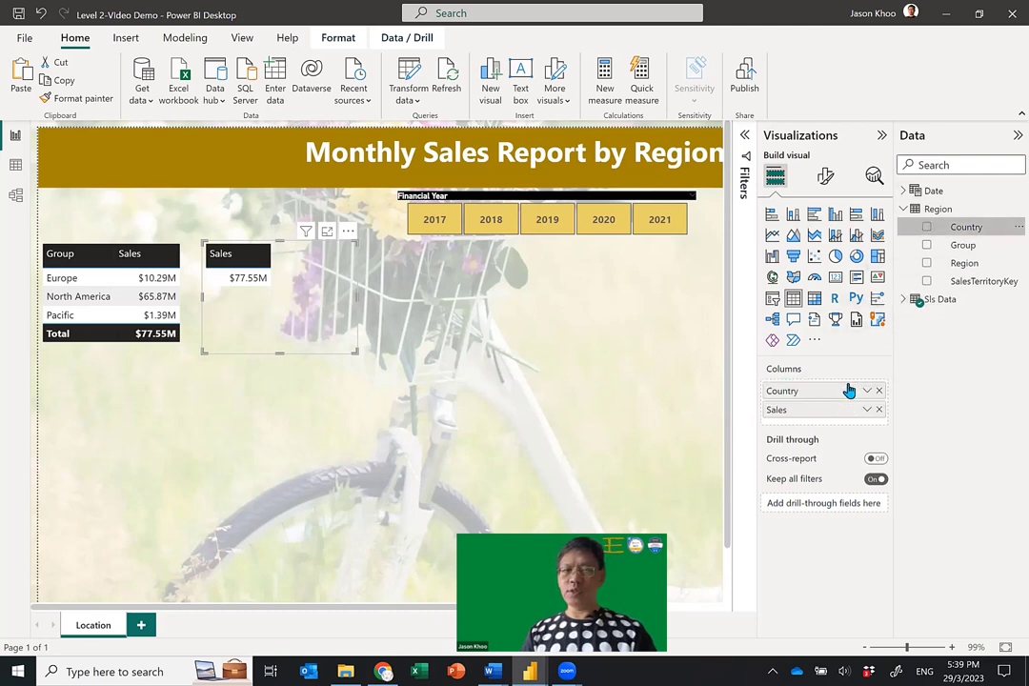
left_click_drag(359, 357, 368, 412)
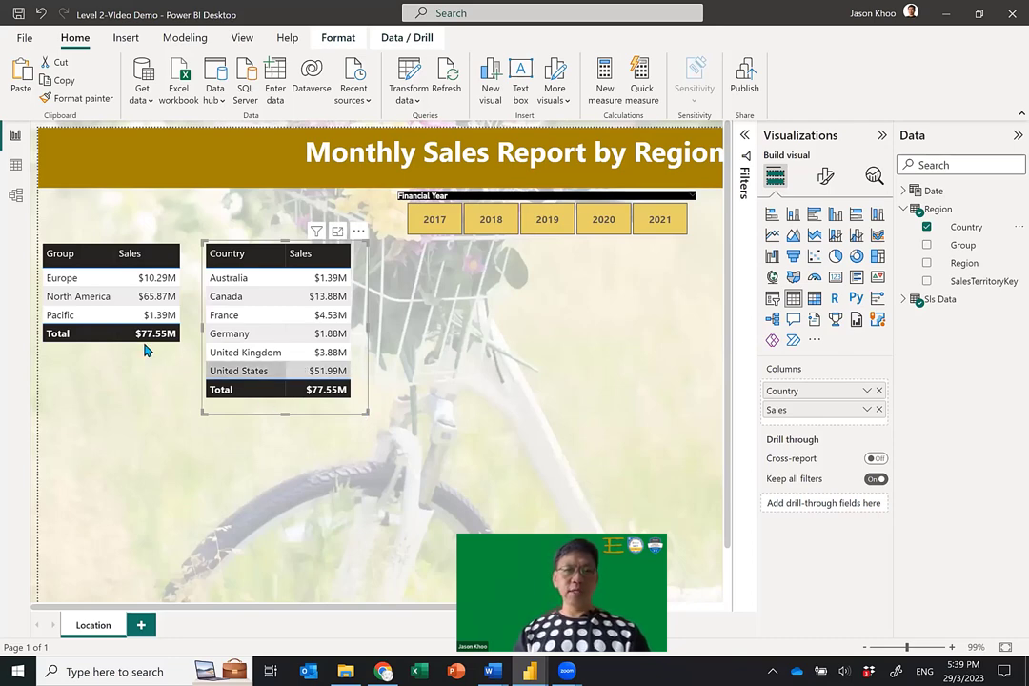
Cross-filter the Country table by Europe, North America and Pacific in turn, and clear the selection
left_click(62, 278)
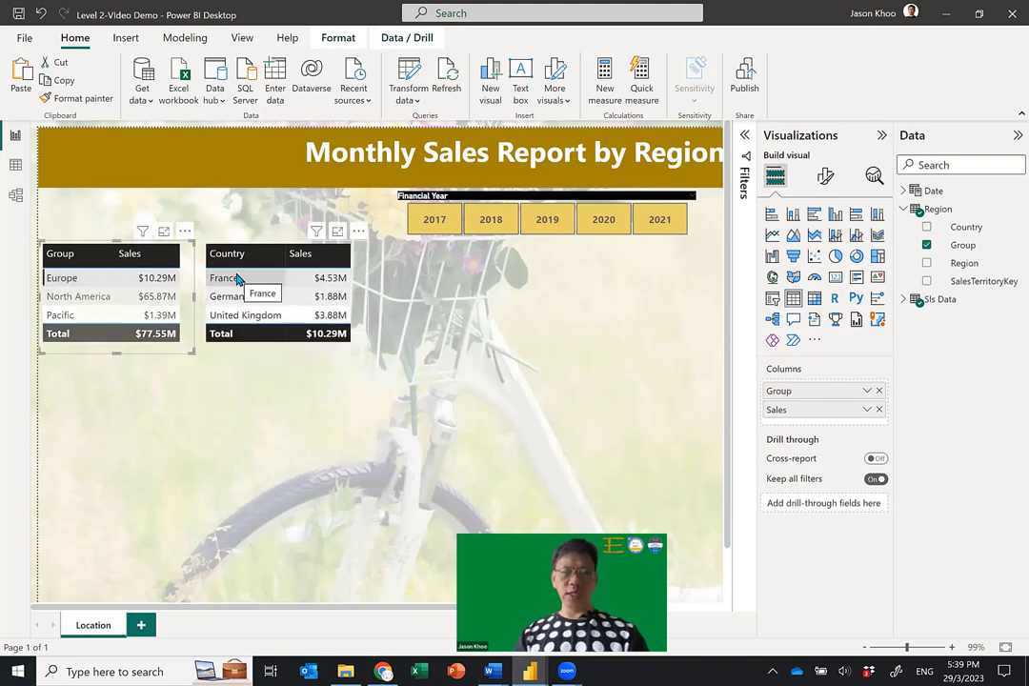
left_click(75, 298)
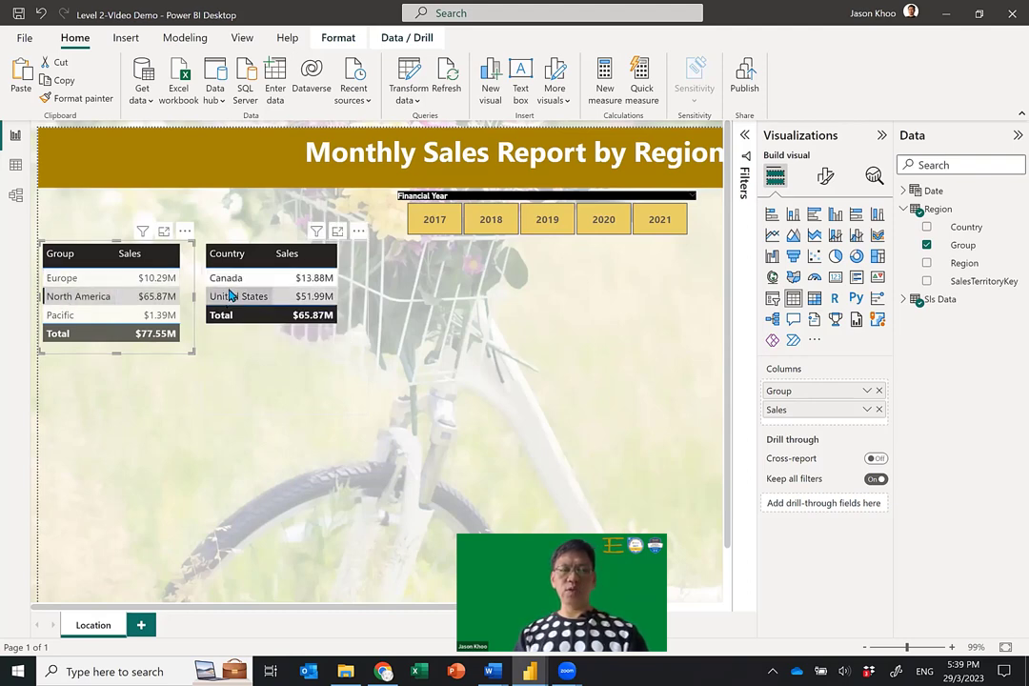
left_click(60, 316)
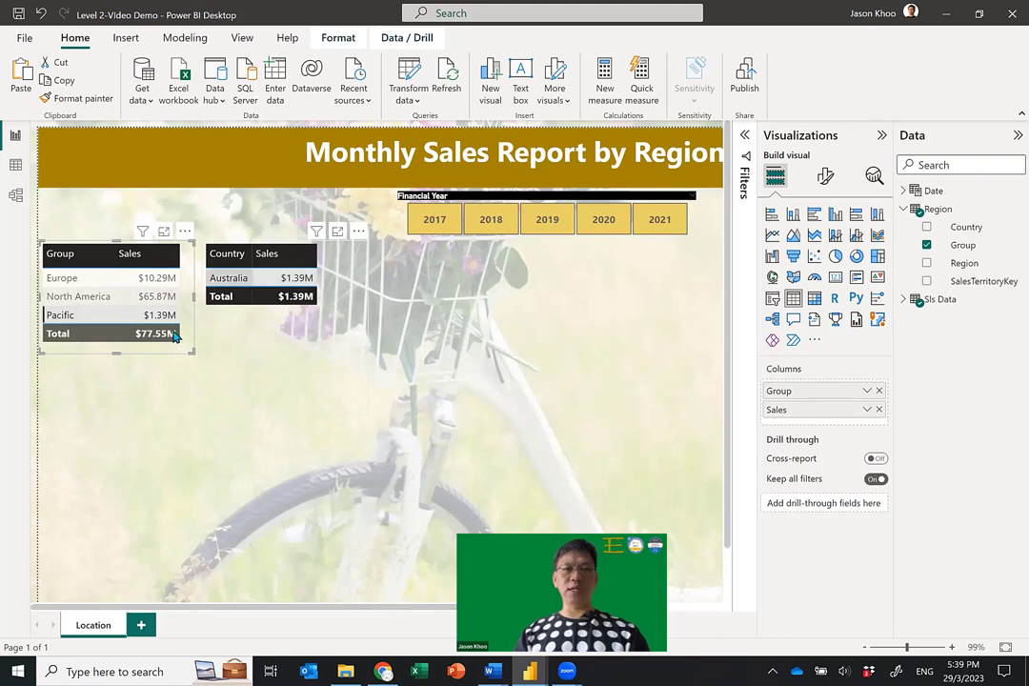
left_click(78, 317)
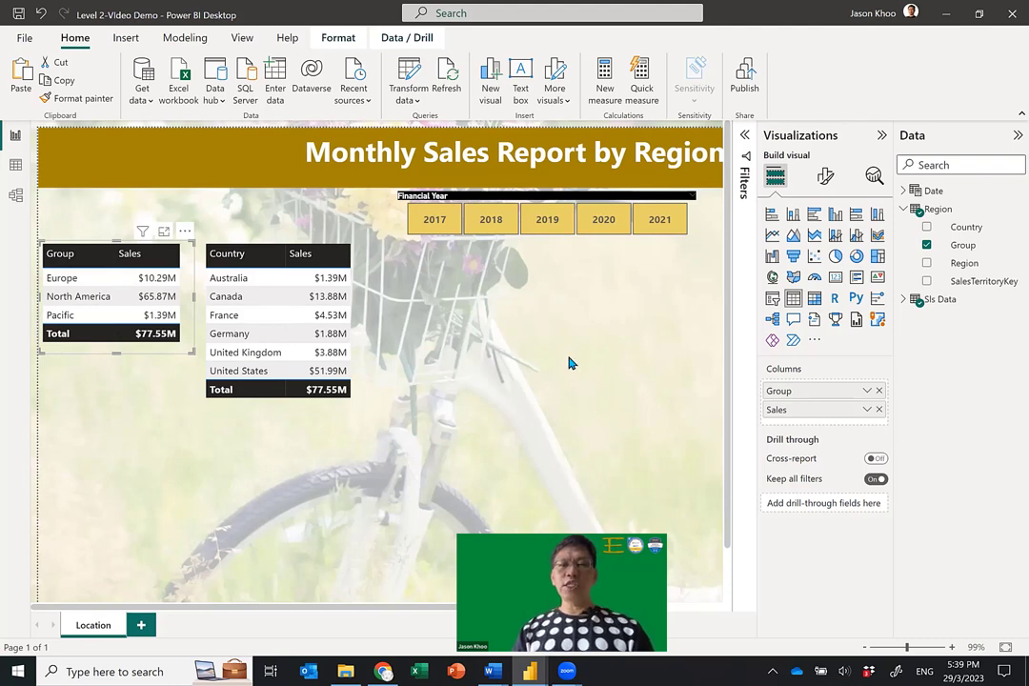
Test the Financial Year slicer with 2020 and leave the report filtered to 2019
left_click(605, 223)
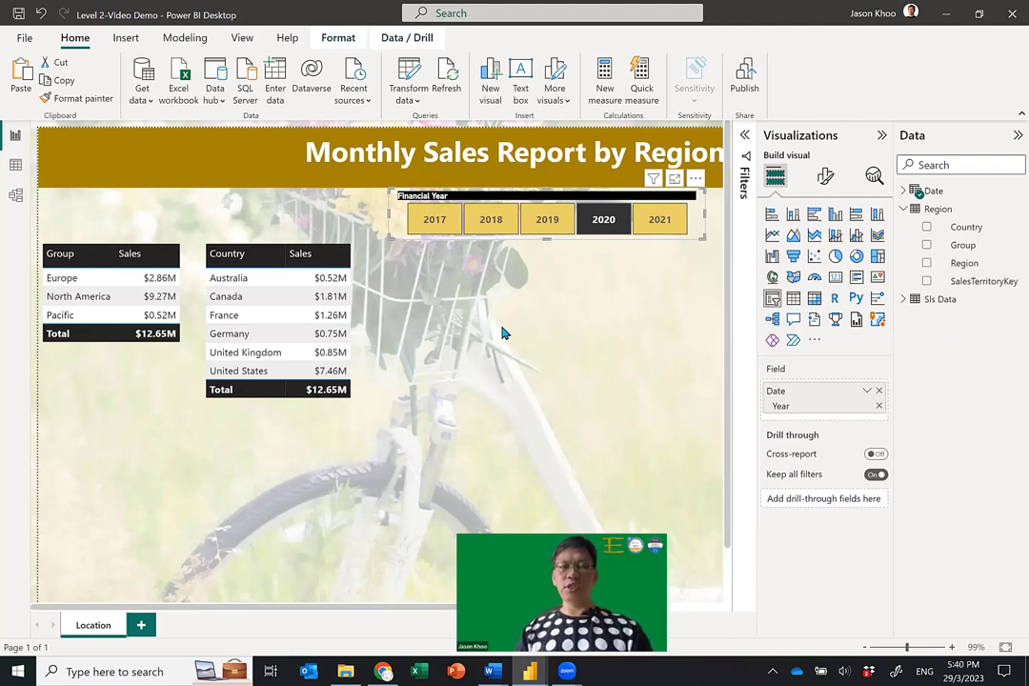
left_click(548, 226)
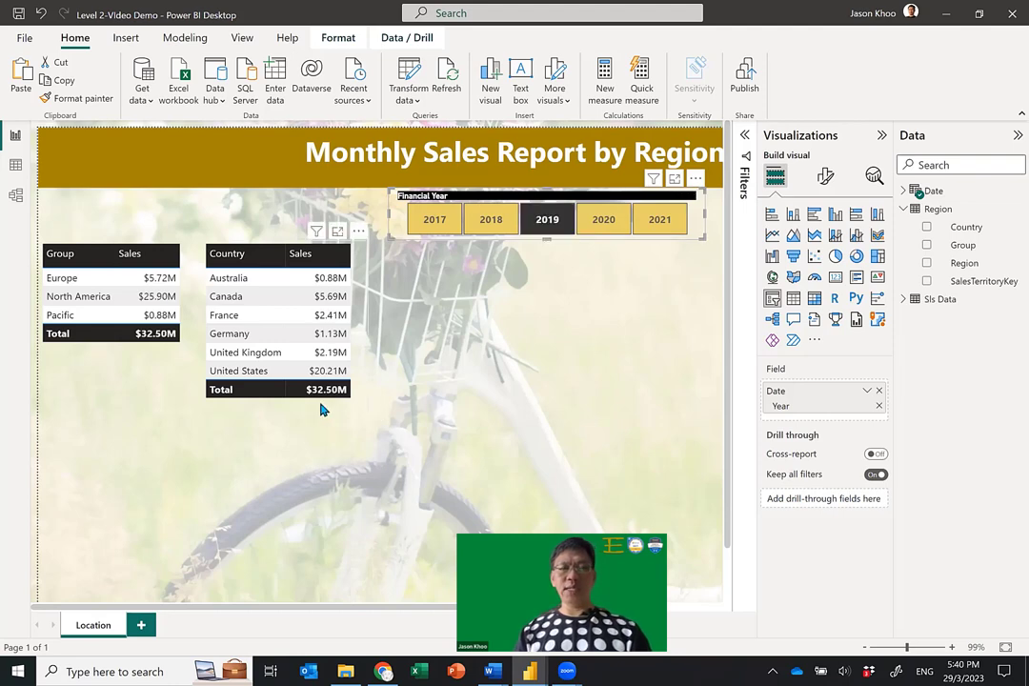
left_click(514, 363)
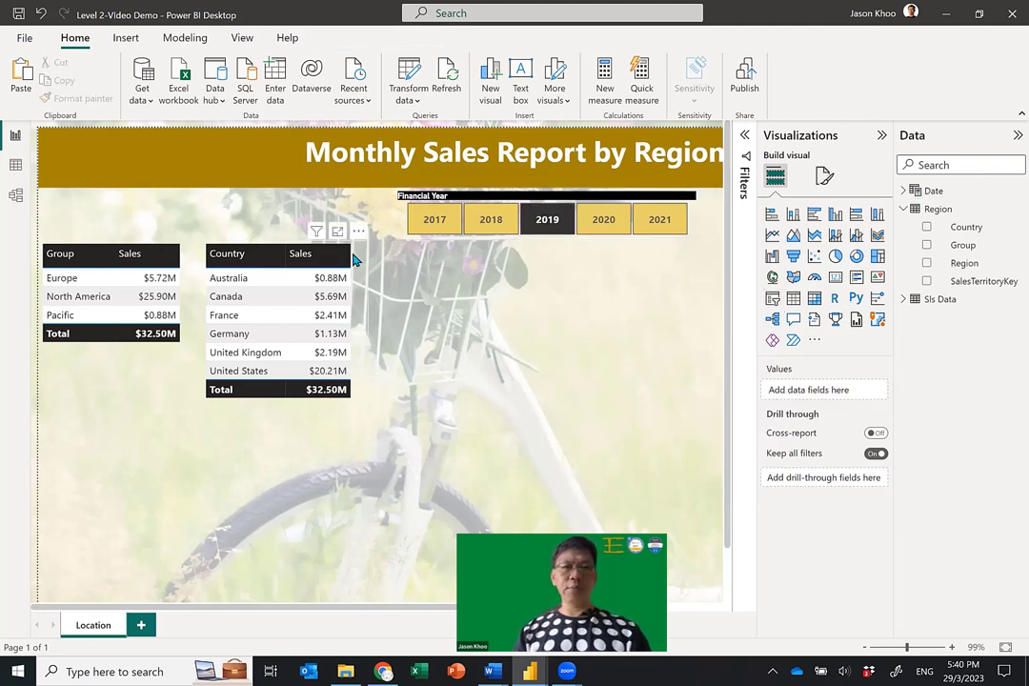
Move the Country sales table left so it sits right beside the Group sales table
left_click_drag(354, 260, 332, 263)
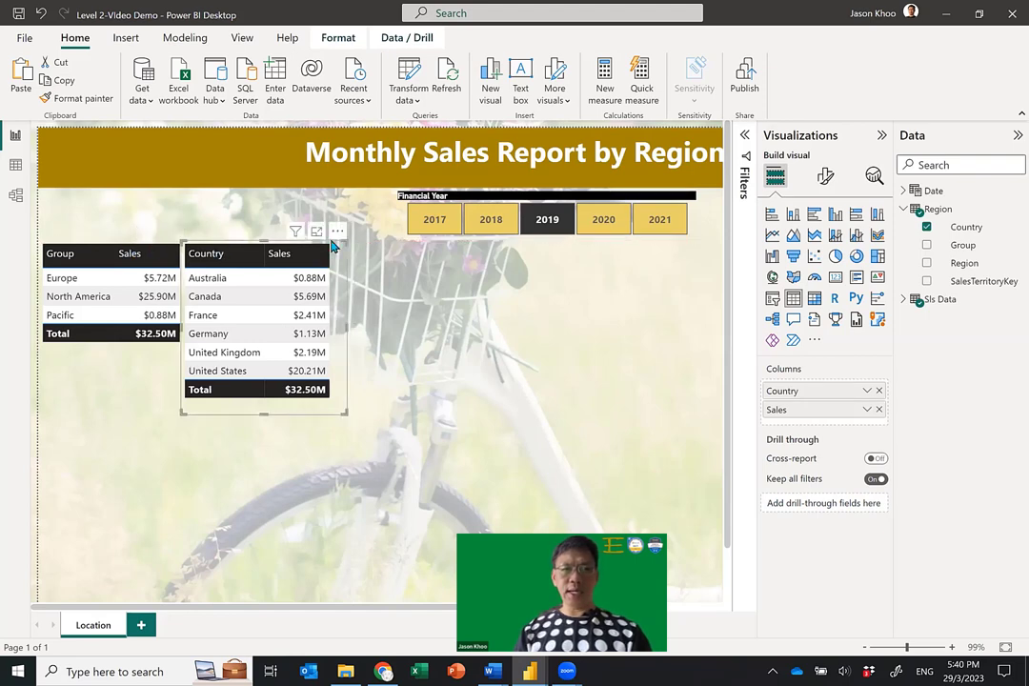
left_click(502, 365)
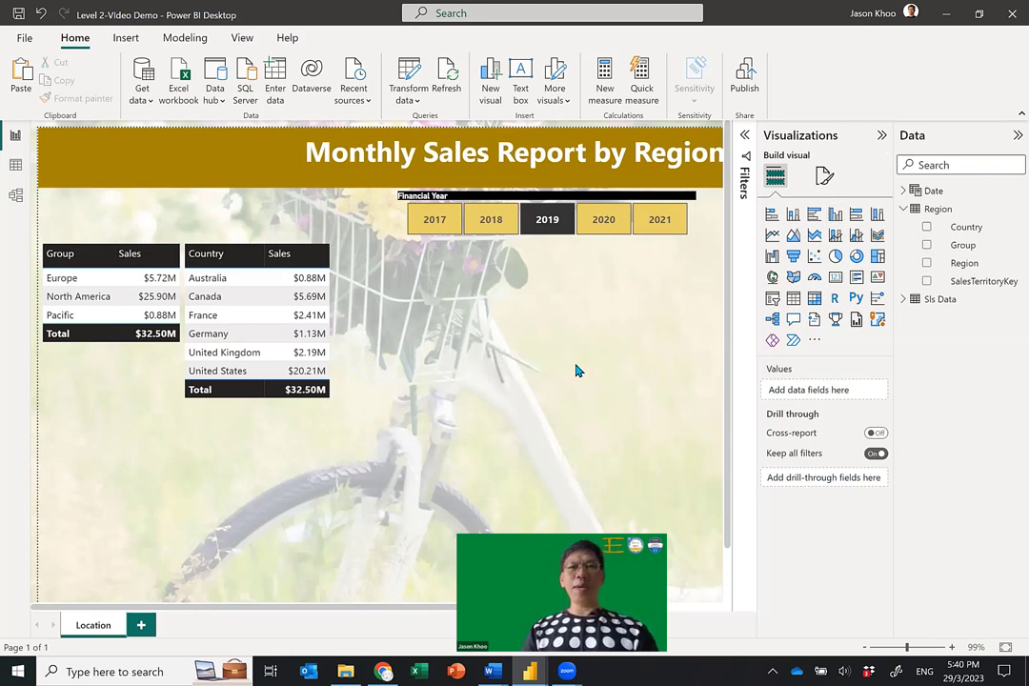
Add a map visual beside the Country table and extend its height down to the page's lower edge
left_click(773, 279)
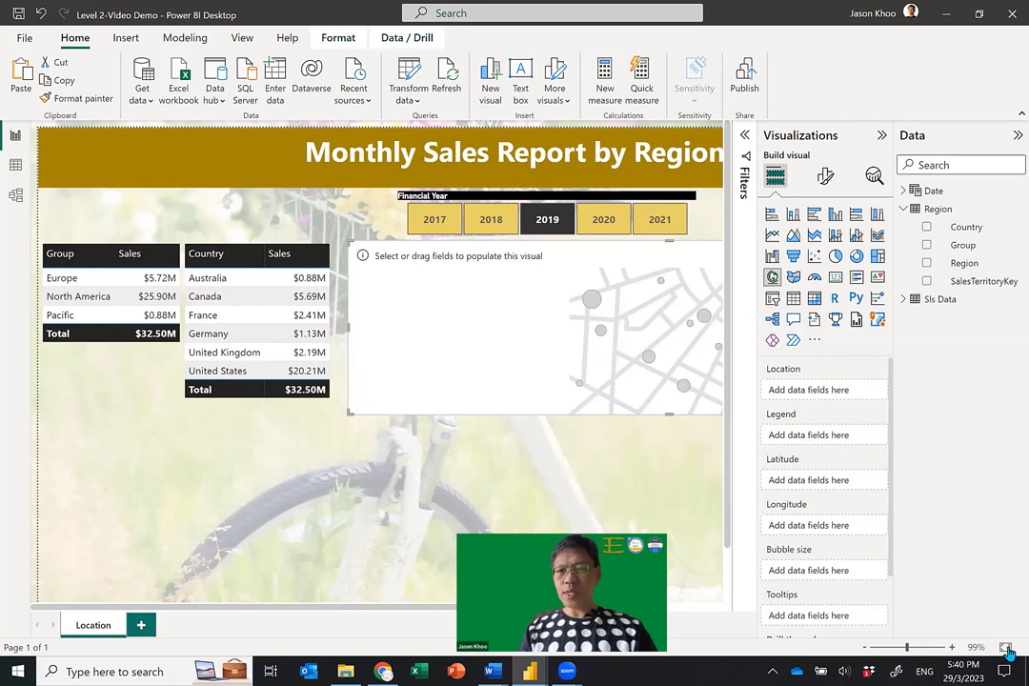
left_click(1007, 648)
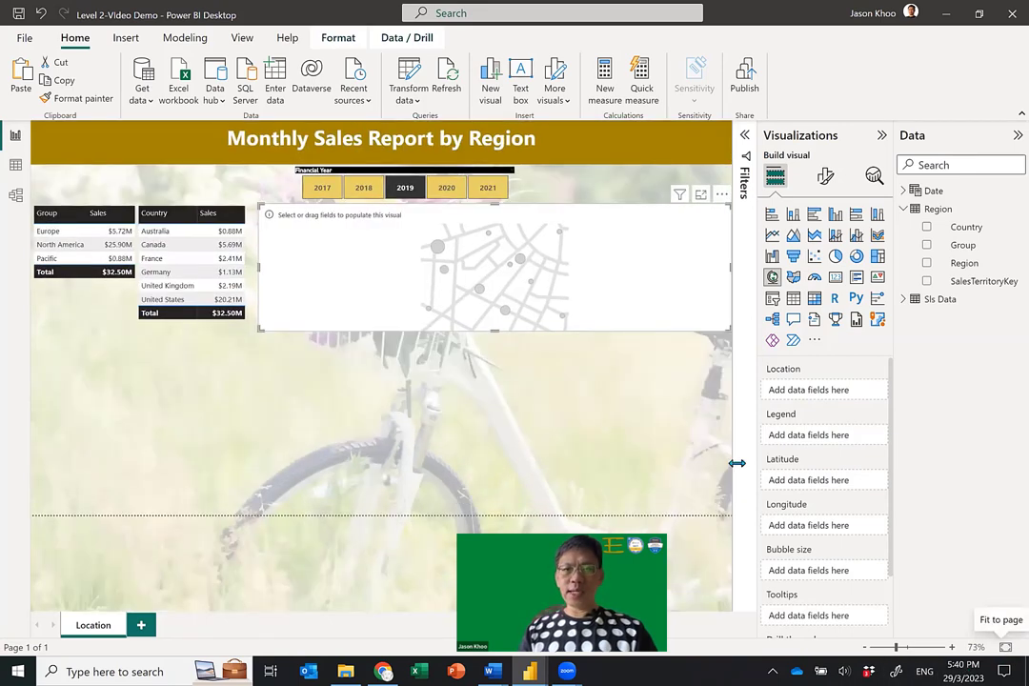
left_click_drag(499, 382, 502, 515)
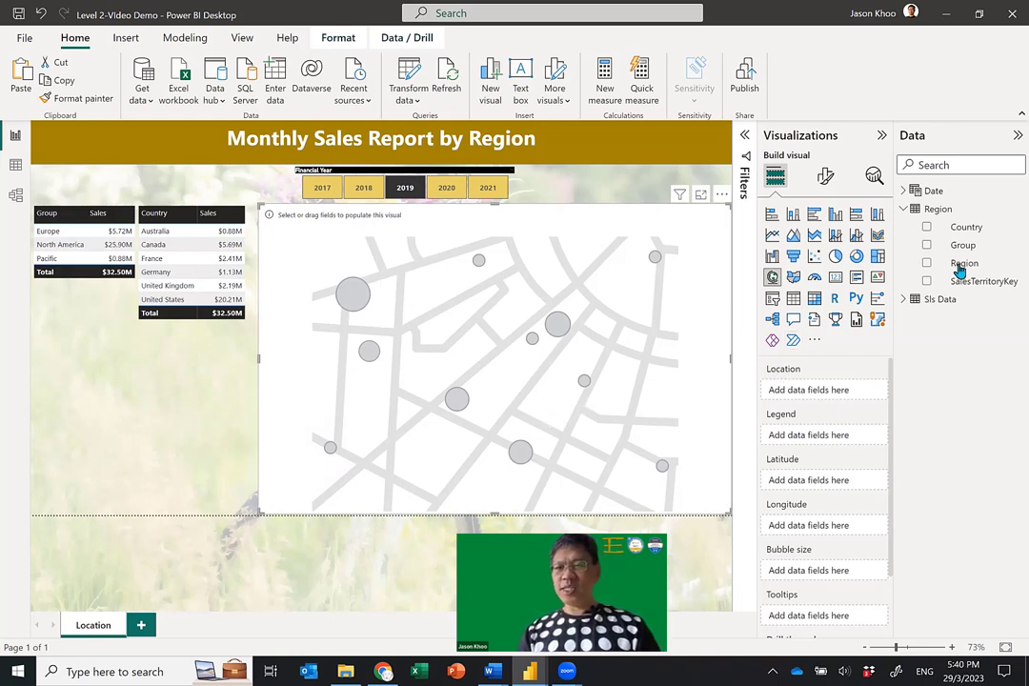
Assign Country as the map's location and the Sales measure as its bubble size, and check the bubble tooltips
left_click_drag(973, 232, 820, 396)
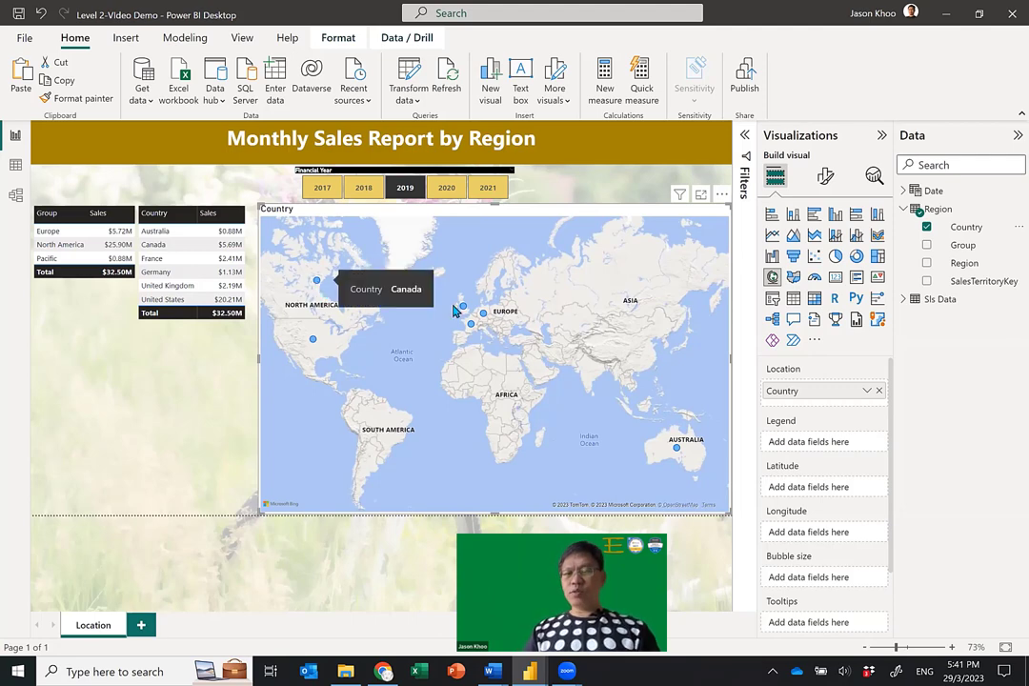
scroll(829, 432, "down", 2)
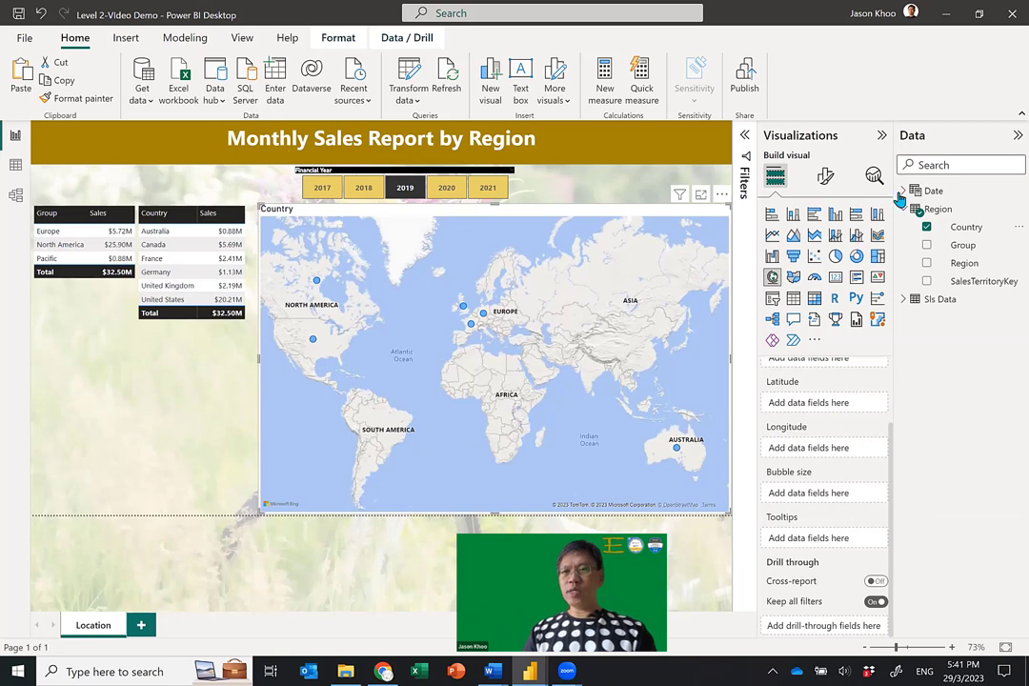
left_click(904, 302)
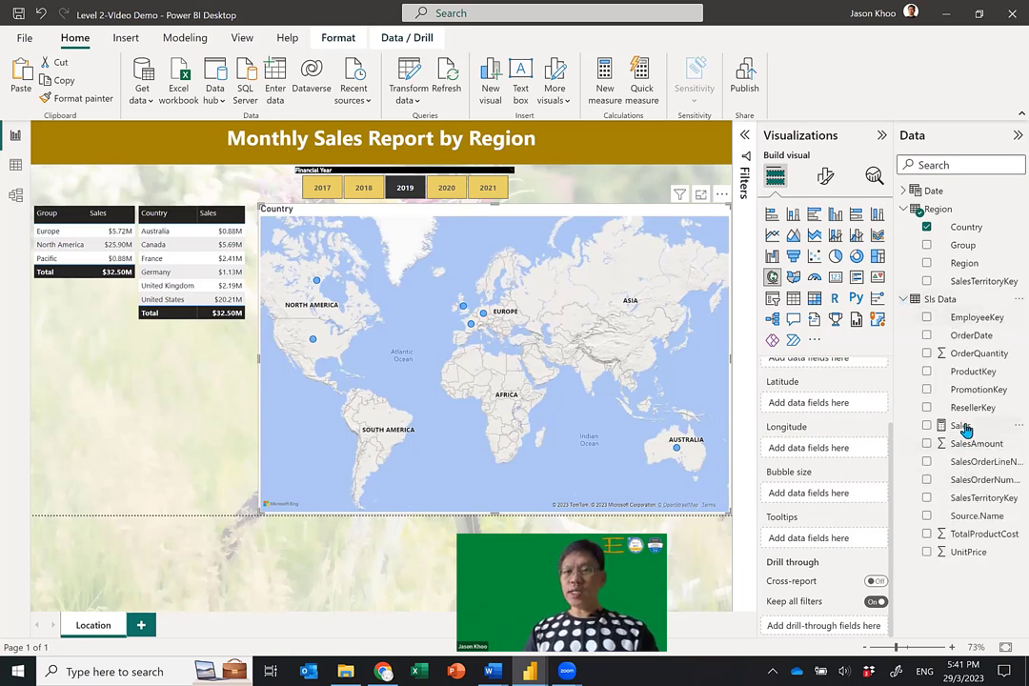
left_click_drag(962, 426, 817, 493)
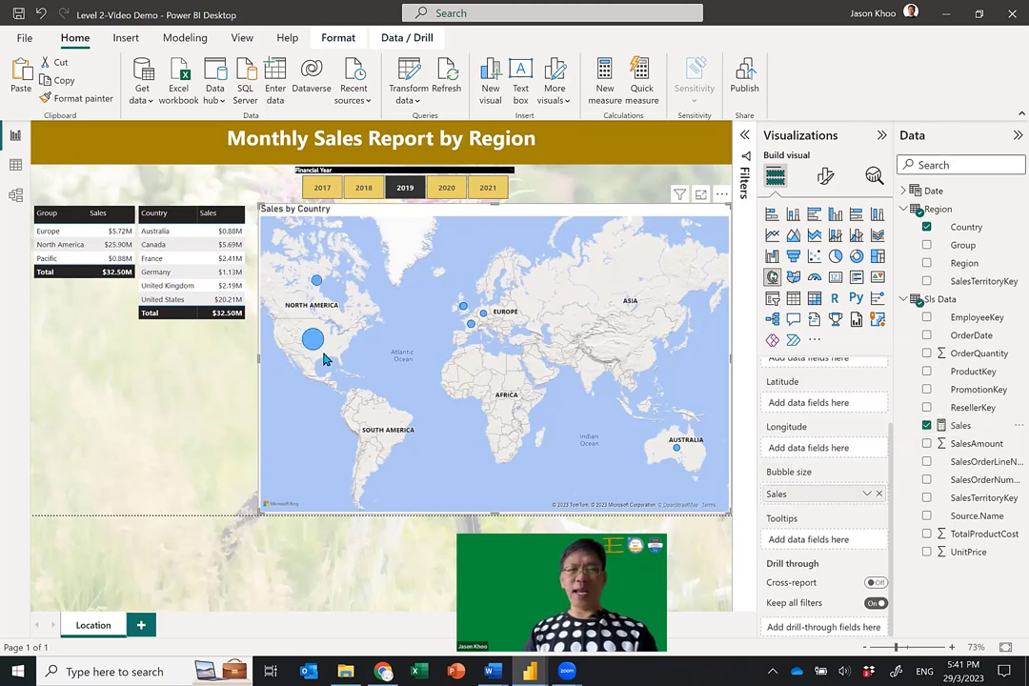
mouse_move(314, 345)
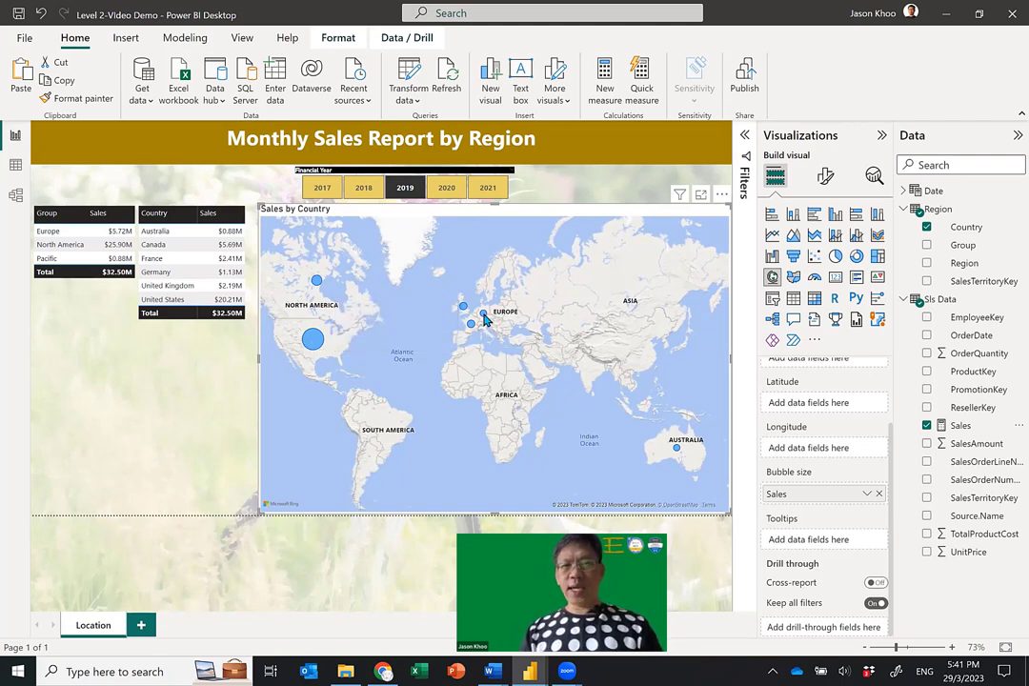
mouse_move(485, 320)
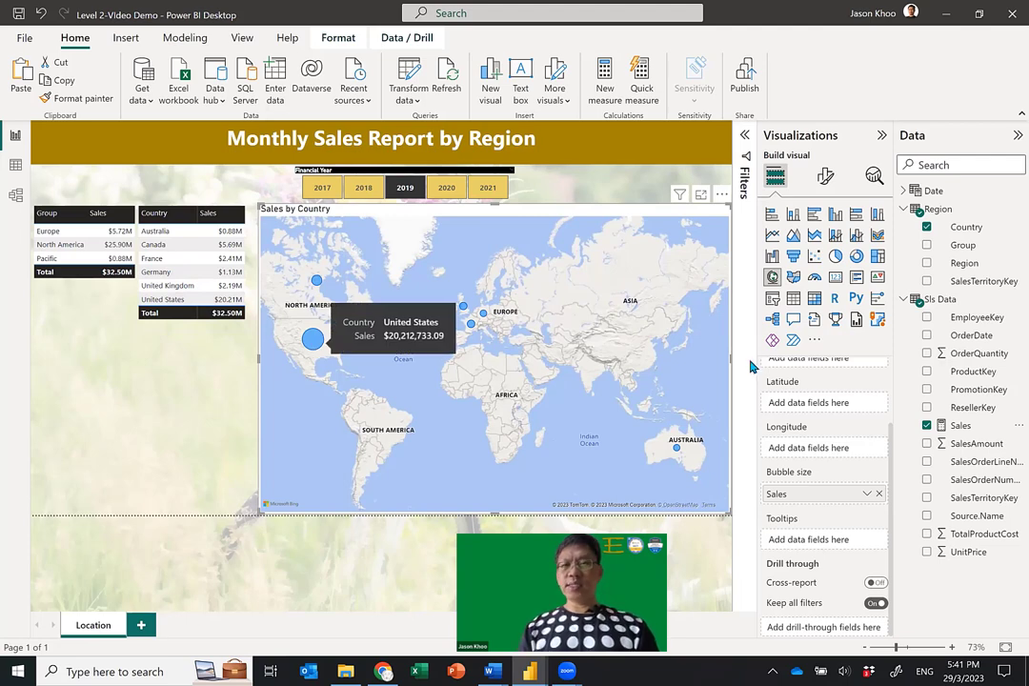
Change the default color of the map's bubbles to the dark gold theme color
left_click(824, 176)
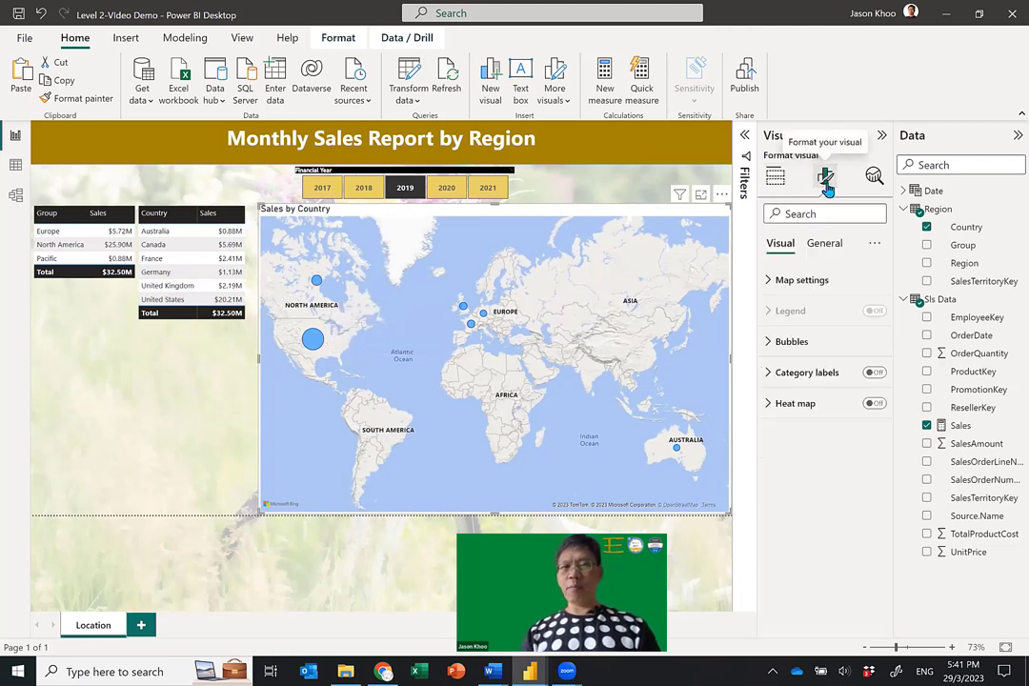
left_click(771, 343)
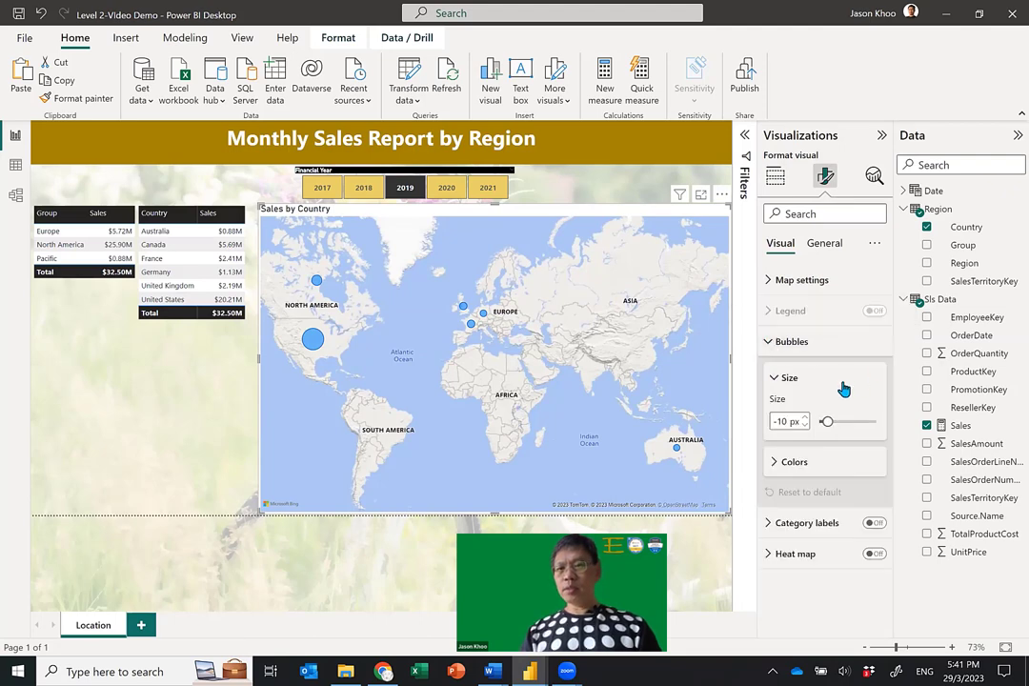
left_click(783, 463)
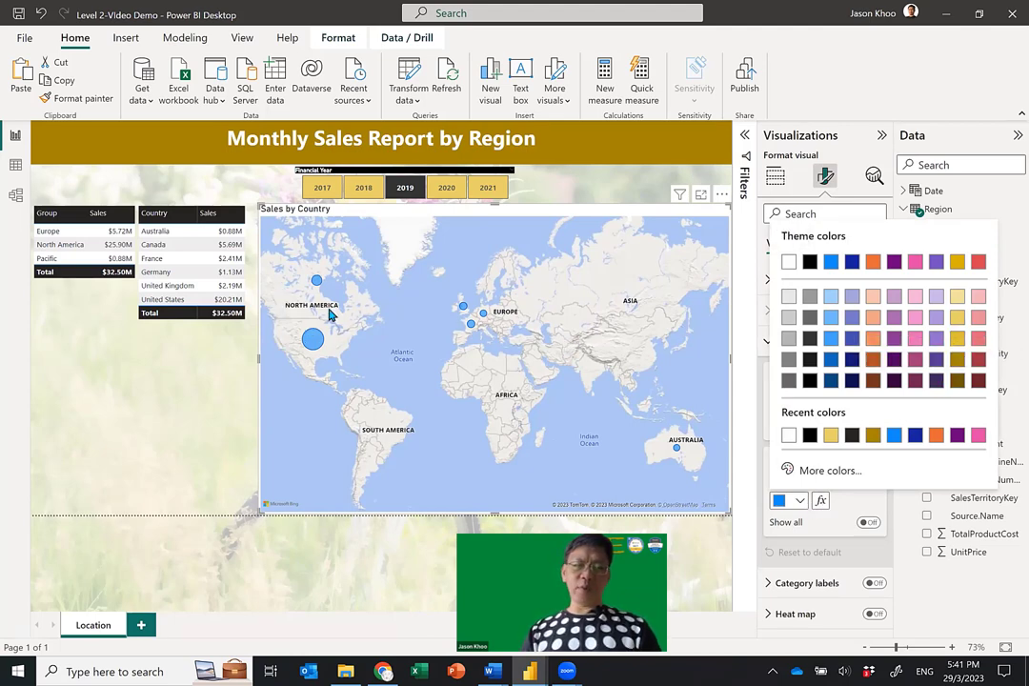
left_click(957, 362)
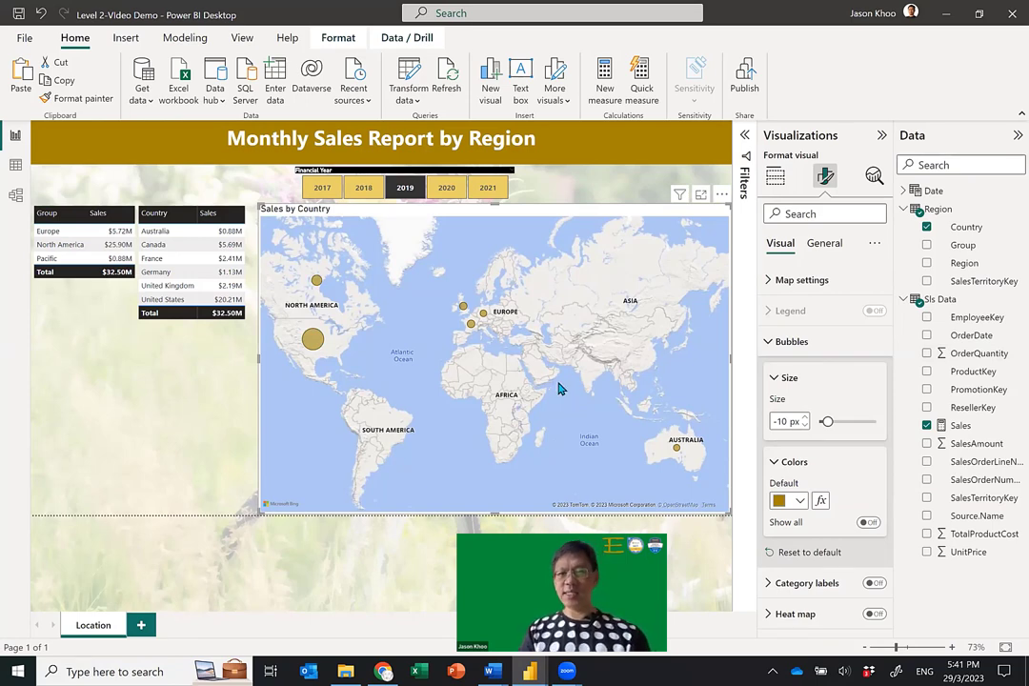
left_click(246, 365)
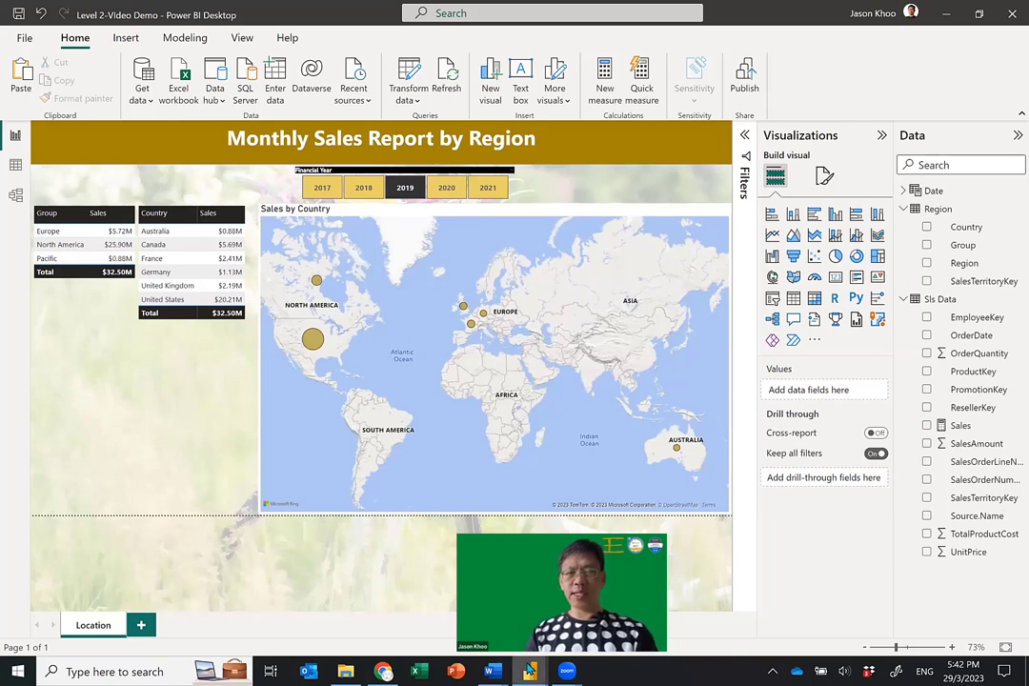
mouse_move(532, 668)
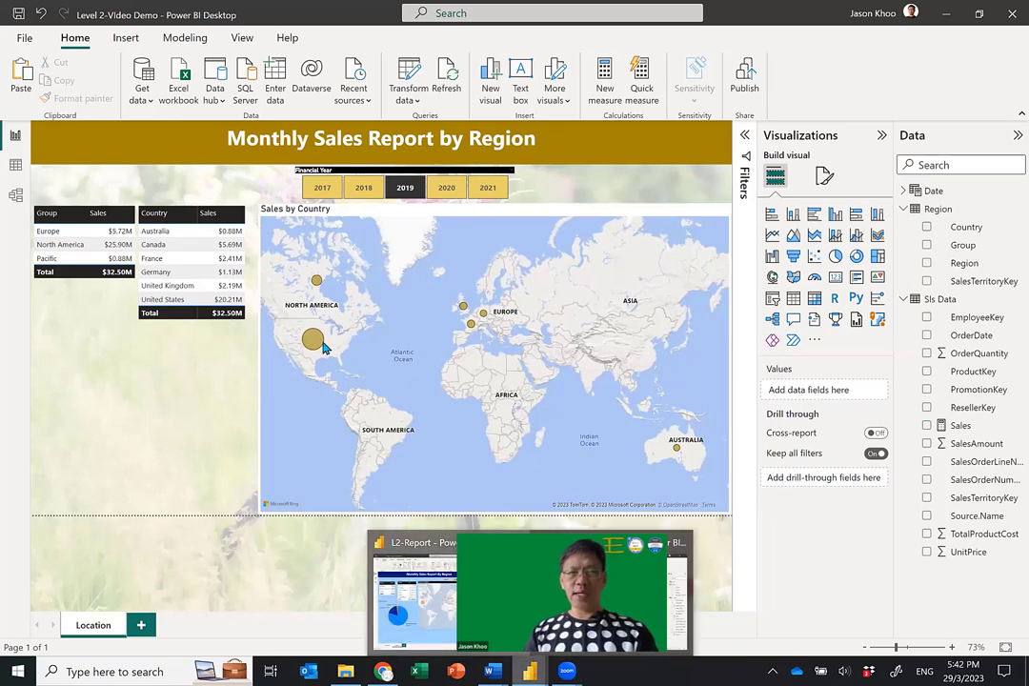
Check the Location page of the L2-Report file as a reference and return to the Level 2-Video Demo report
left_click(414, 596)
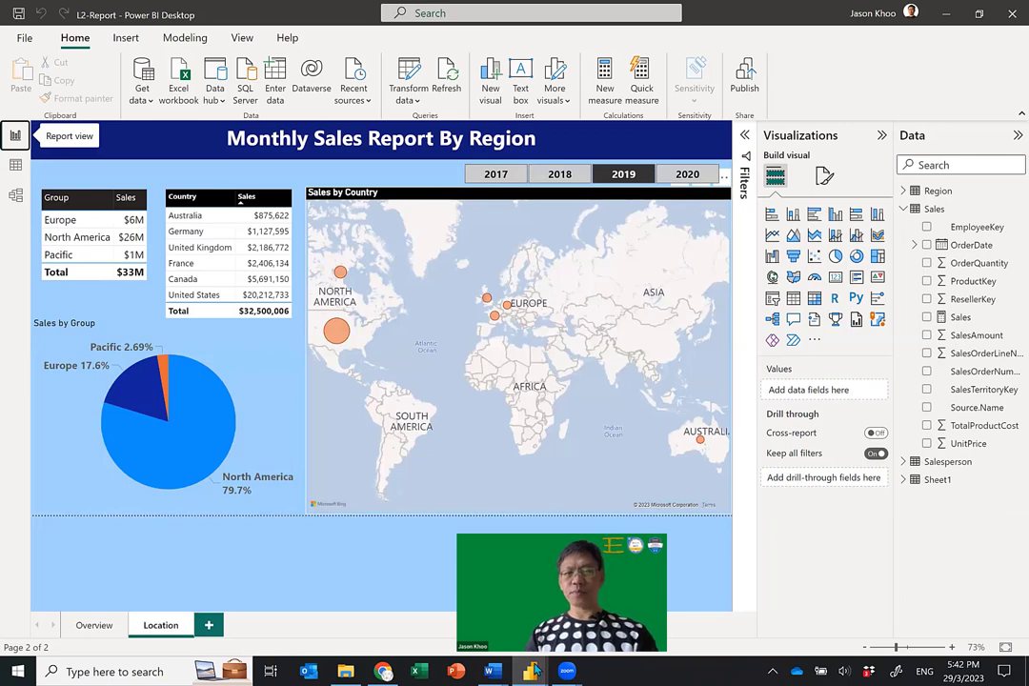
mouse_move(532, 669)
left_click(591, 596)
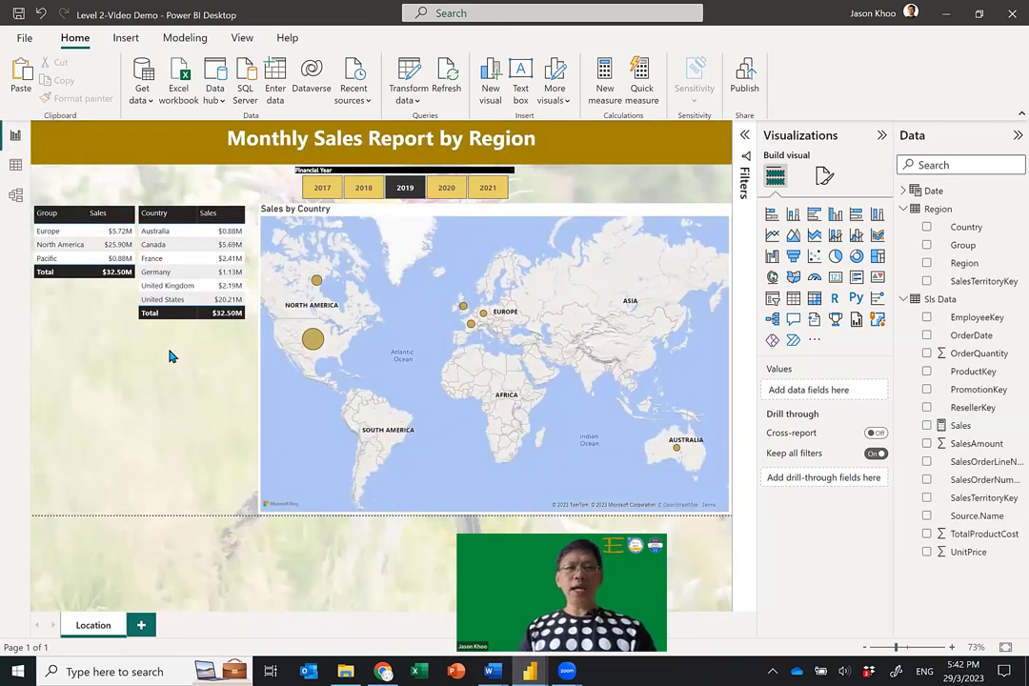
Format the map's Sales by Country title with a black background and white text
left_click(548, 216)
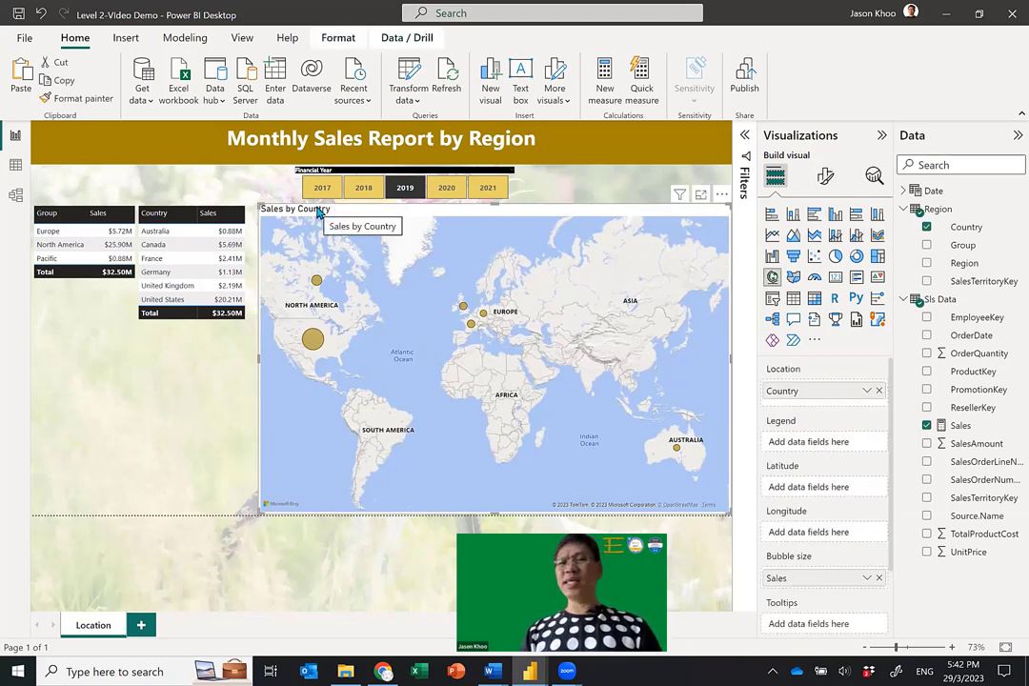
left_click(827, 179)
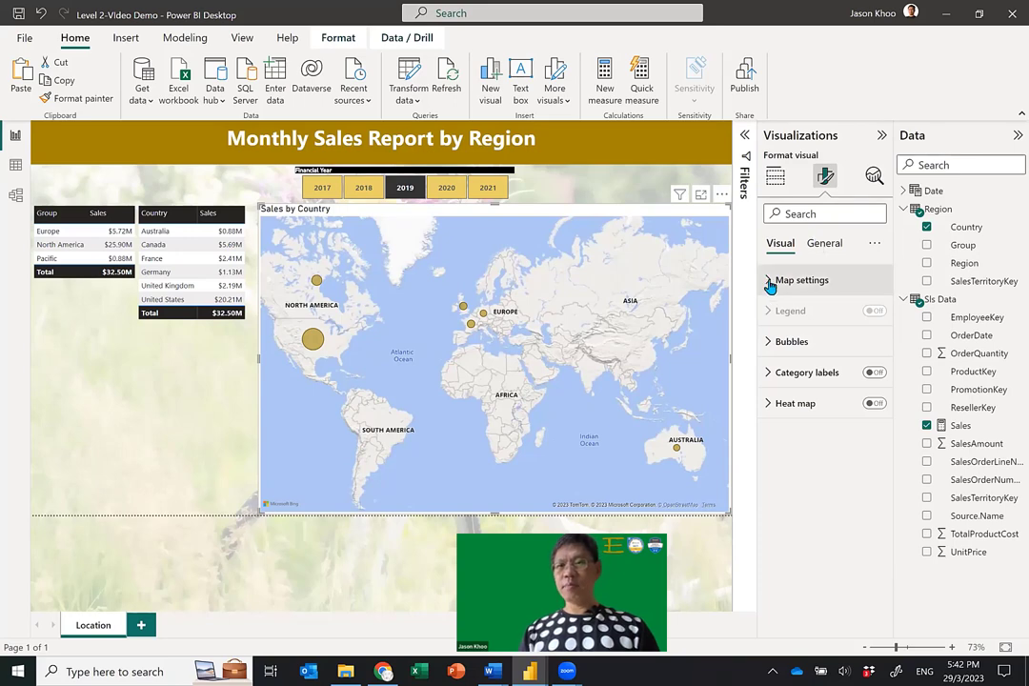
left_click(825, 243)
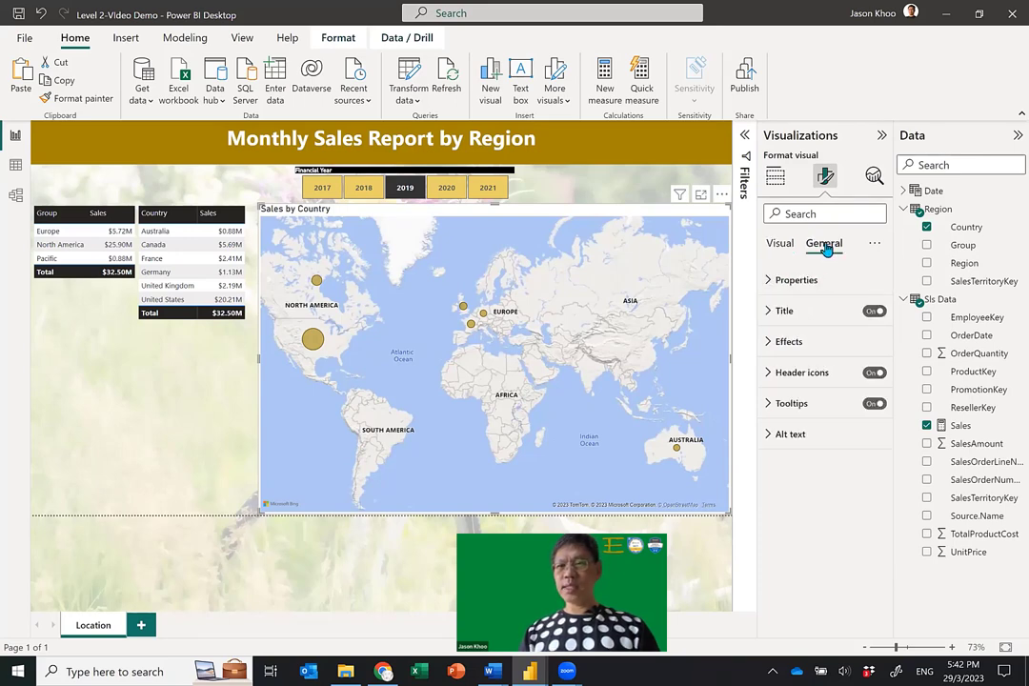
left_click(872, 312)
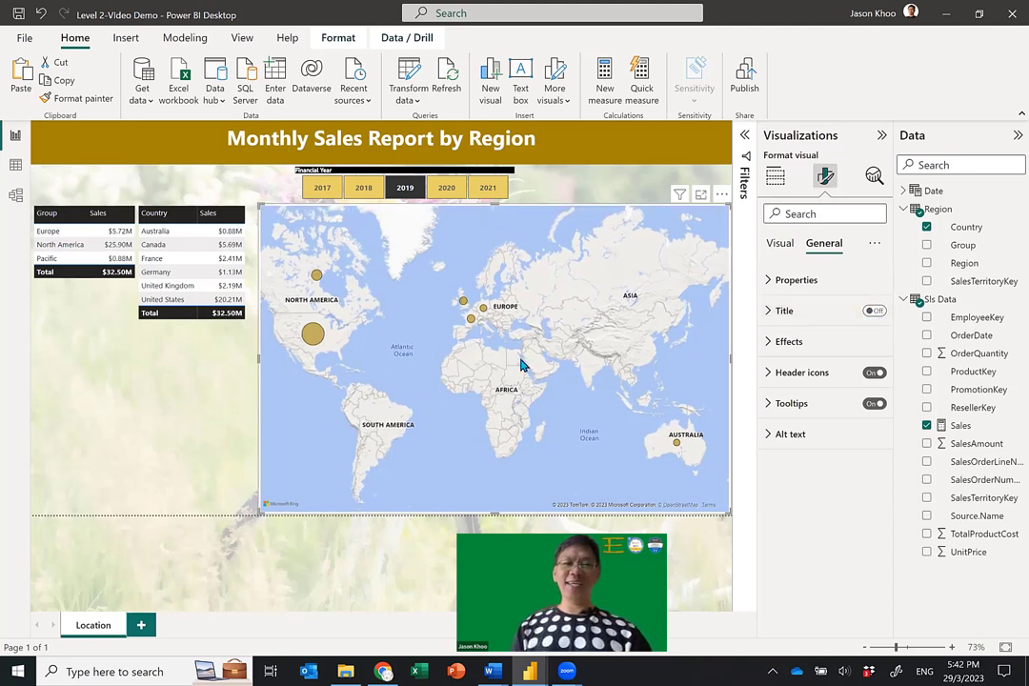
left_click(768, 312)
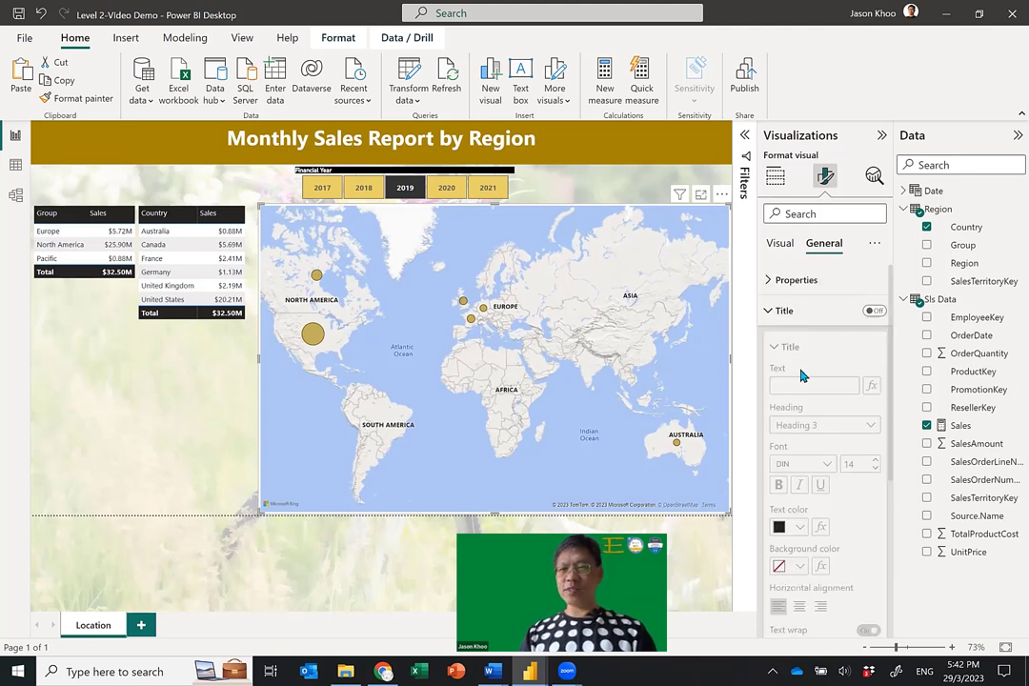
left_click(873, 310)
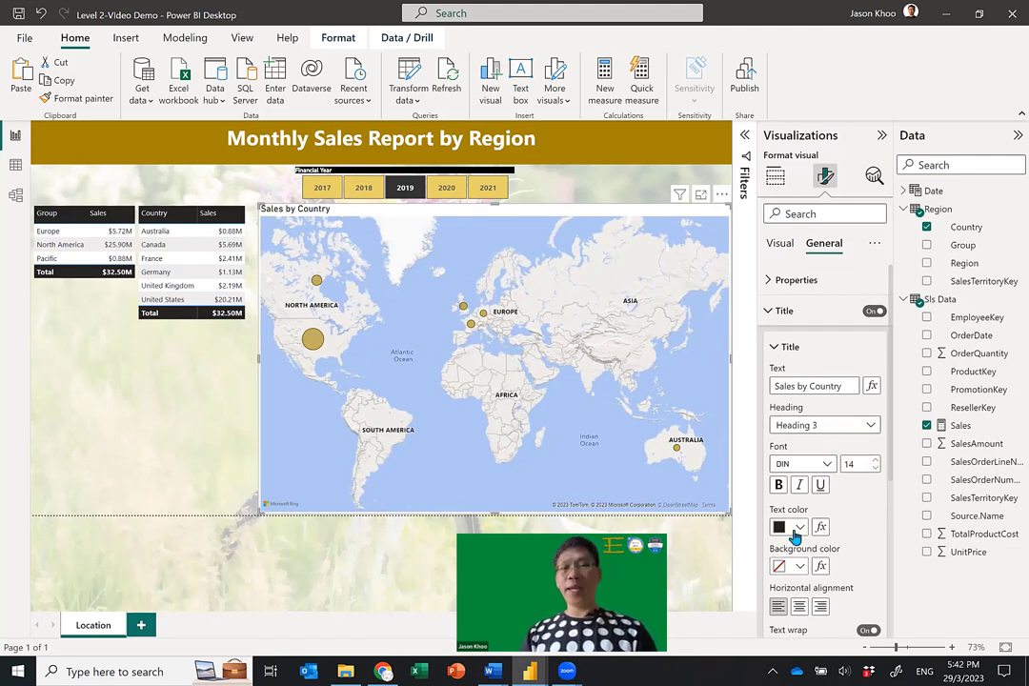
left_click(799, 566)
left_click(809, 290)
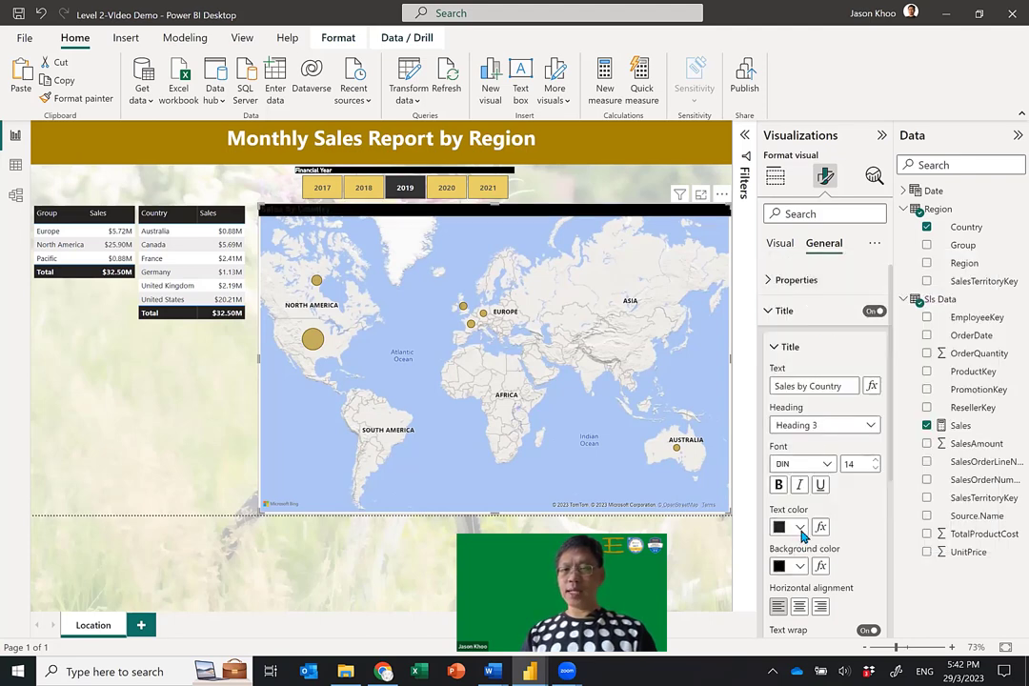
left_click(802, 529)
left_click(784, 290)
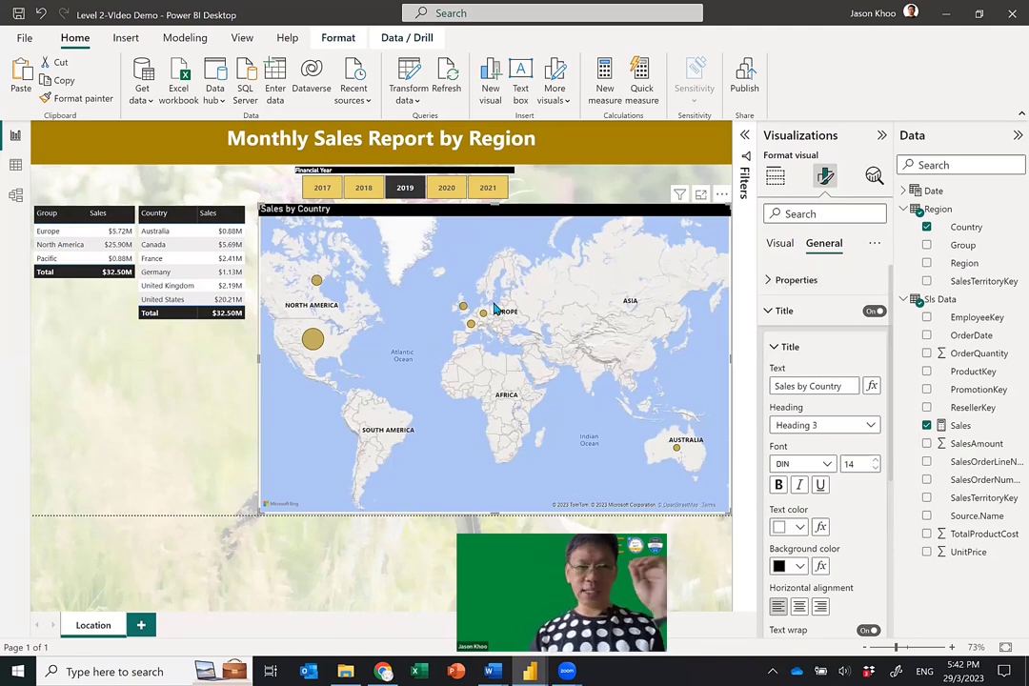
Add a pie chart below the two sales tables and widen it to reach the map's edge
left_click(174, 371)
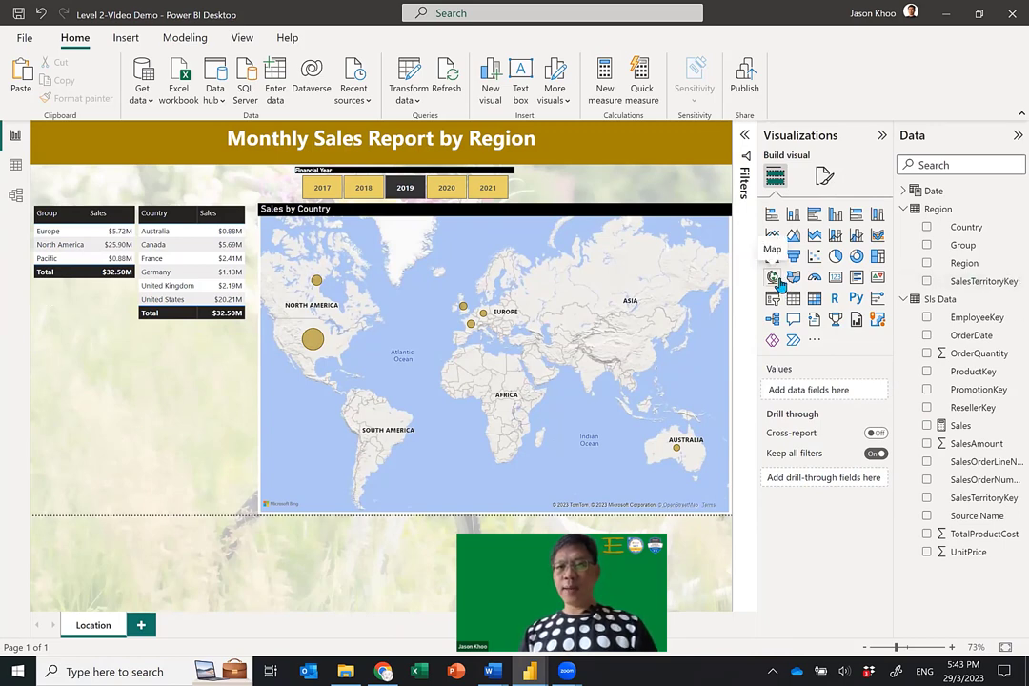
left_click(837, 257)
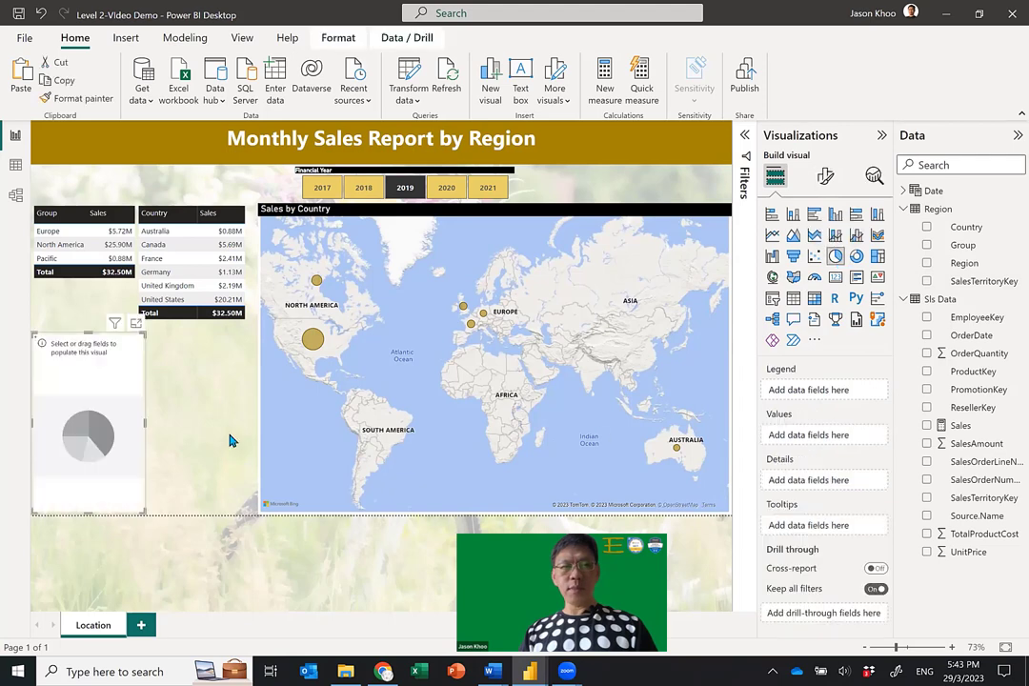
left_click_drag(144, 438, 257, 434)
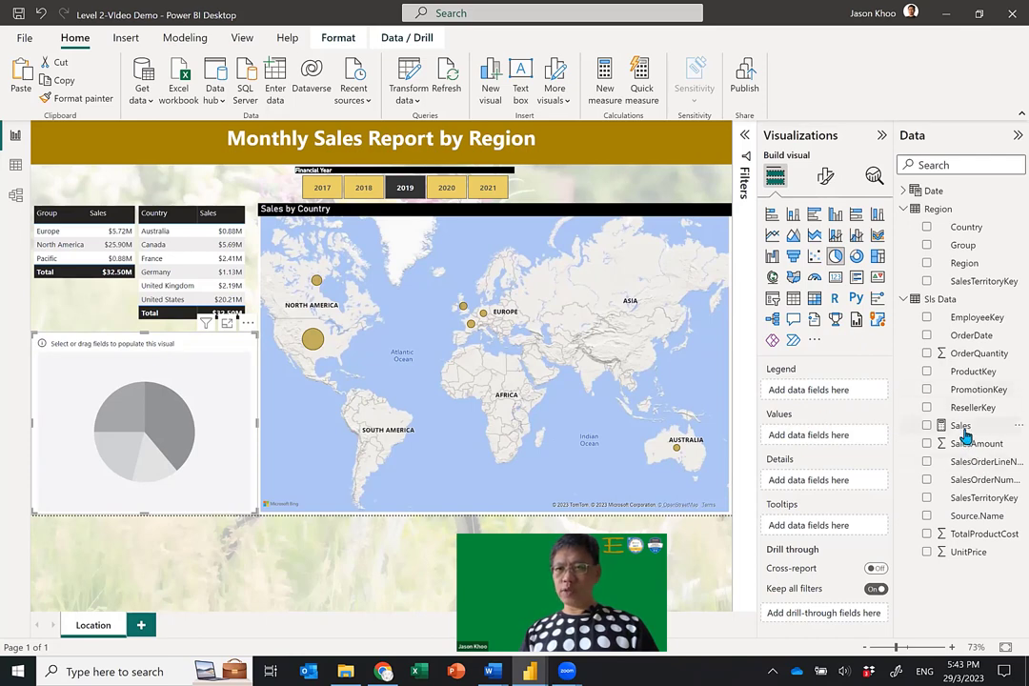
Assign Sales as the pie chart's values and Group as its legend, and extend the chart slightly upward
left_click_drag(960, 426, 816, 438)
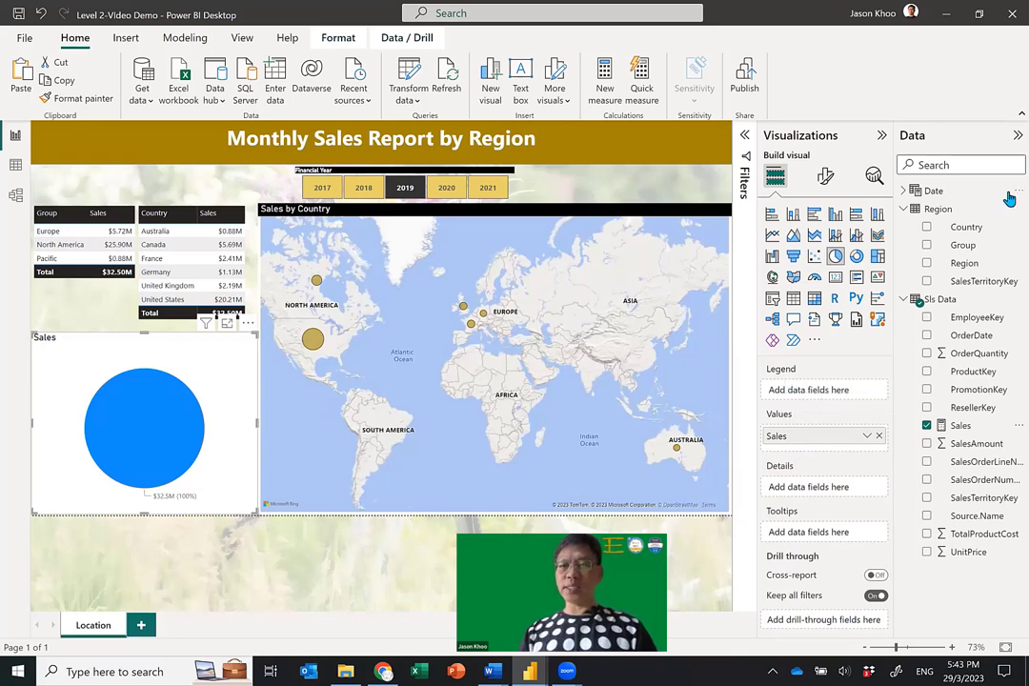
left_click_drag(973, 250, 834, 393)
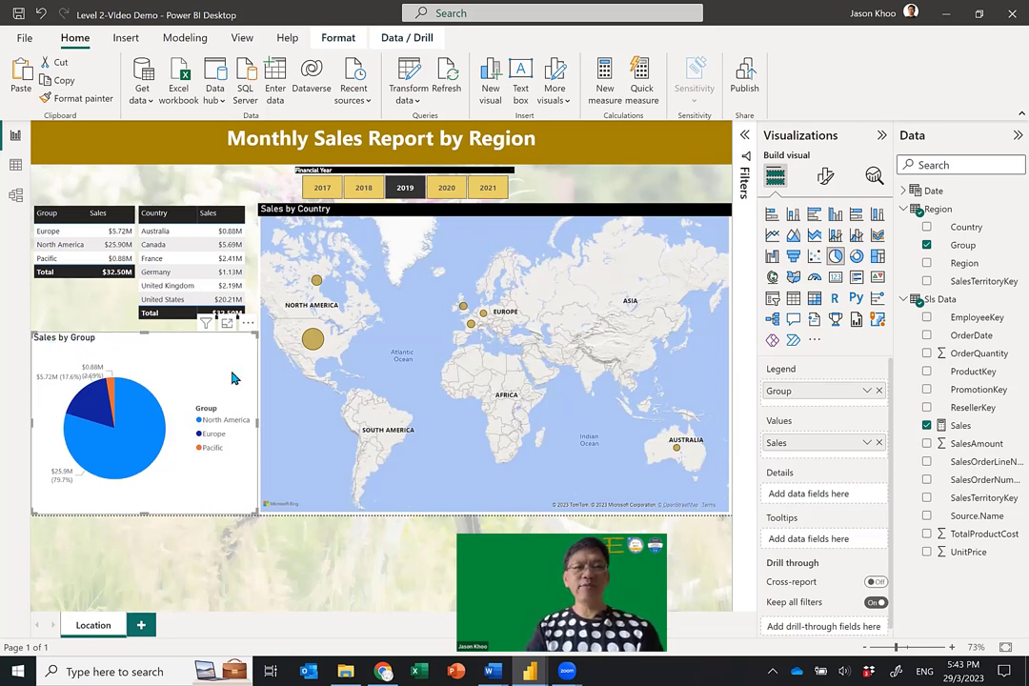
left_click_drag(258, 333, 258, 318)
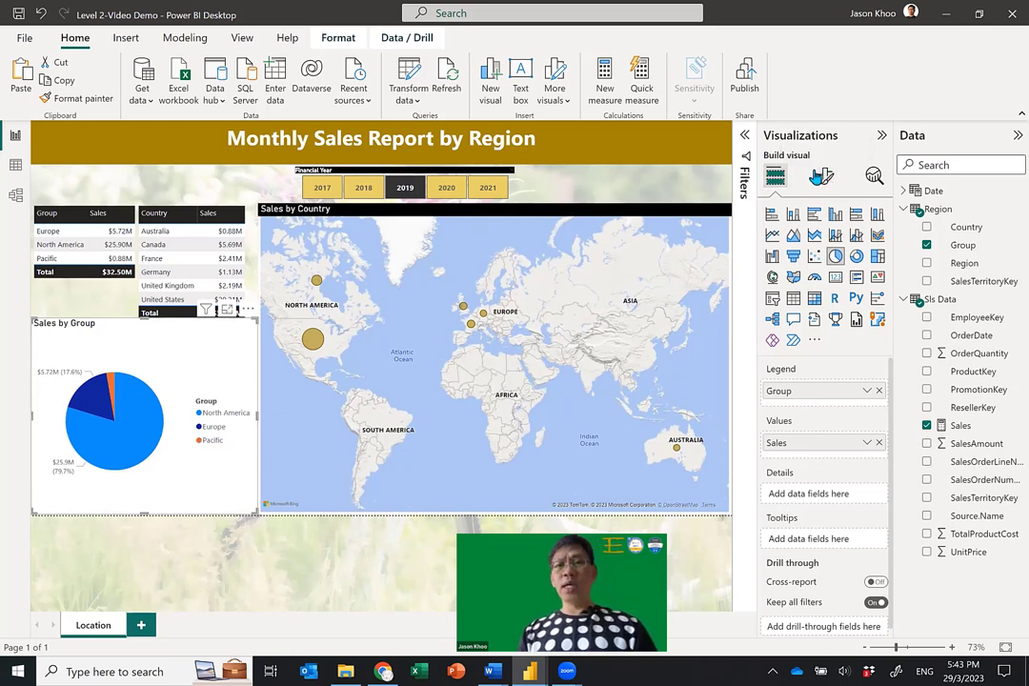
Examine the pie chart's detail label options, label value formatting and slice color settings
left_click(823, 176)
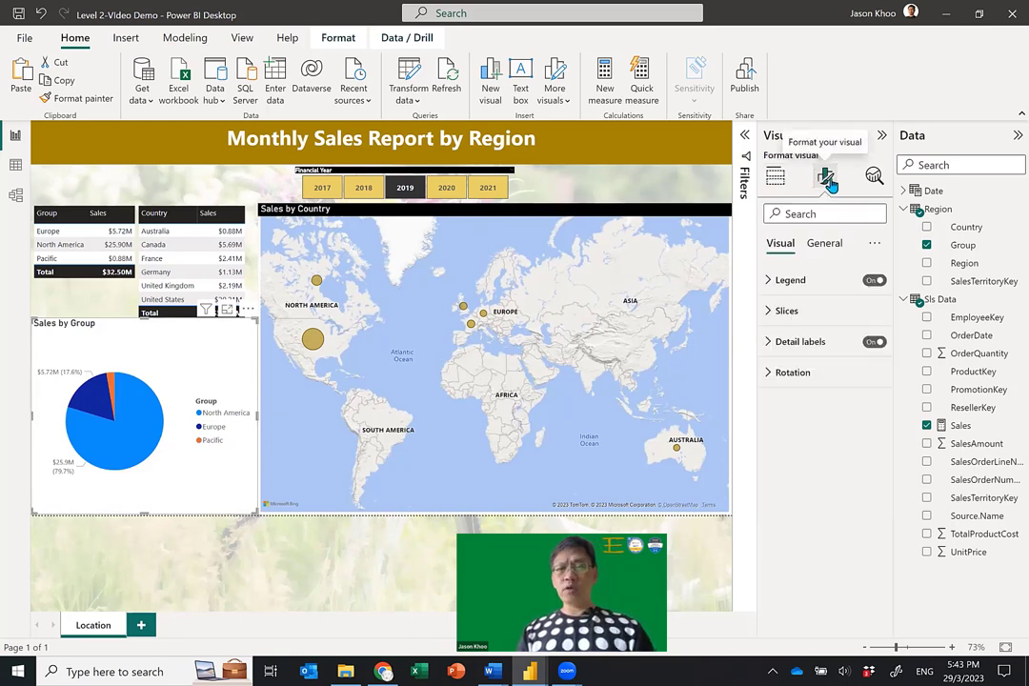
left_click(774, 347)
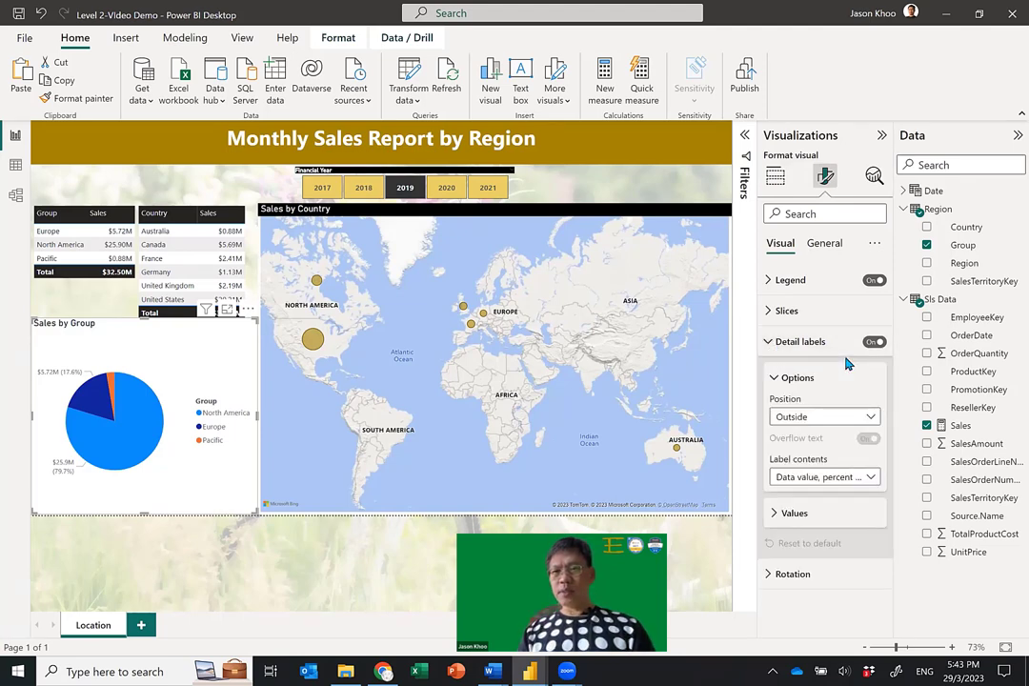
left_click(772, 513)
scroll(862, 490, "down", 3)
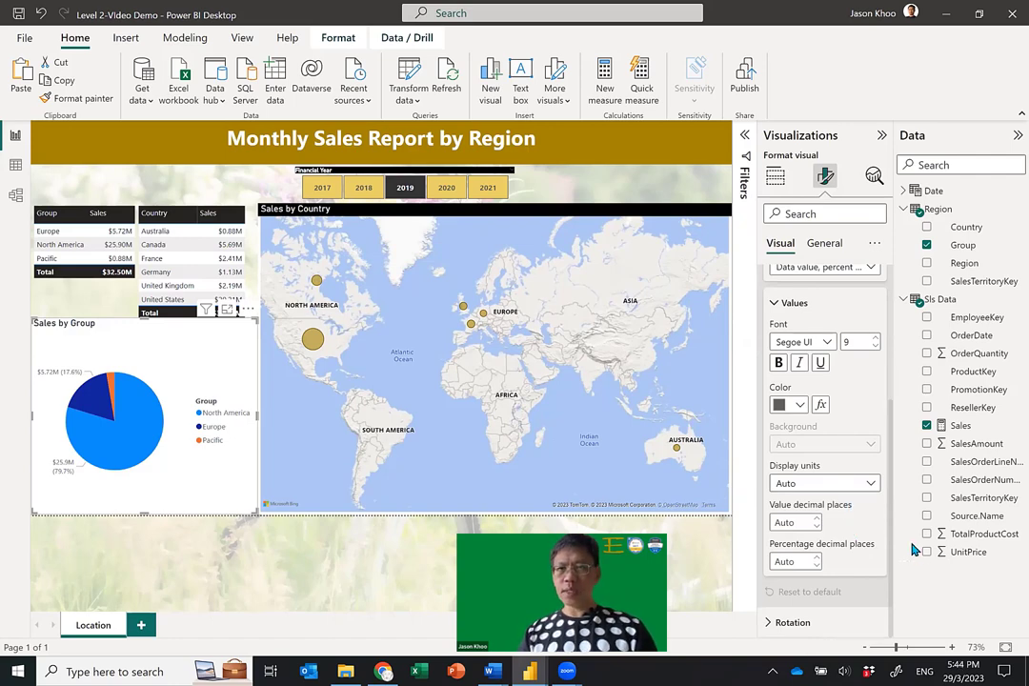
scroll(801, 352, "up", 5)
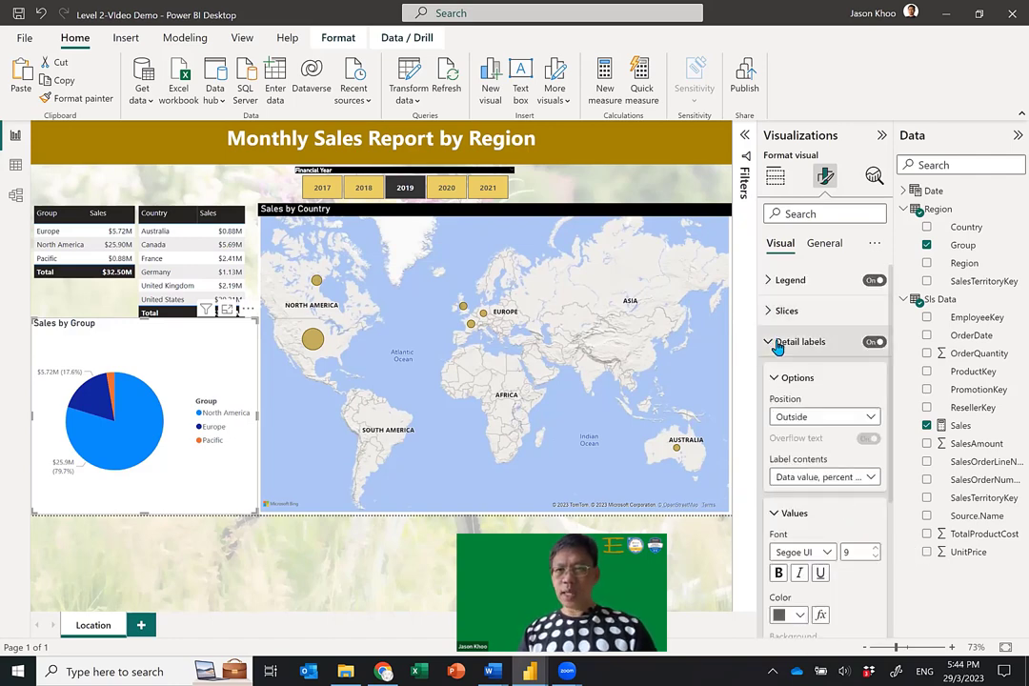
left_click(770, 341)
left_click(771, 311)
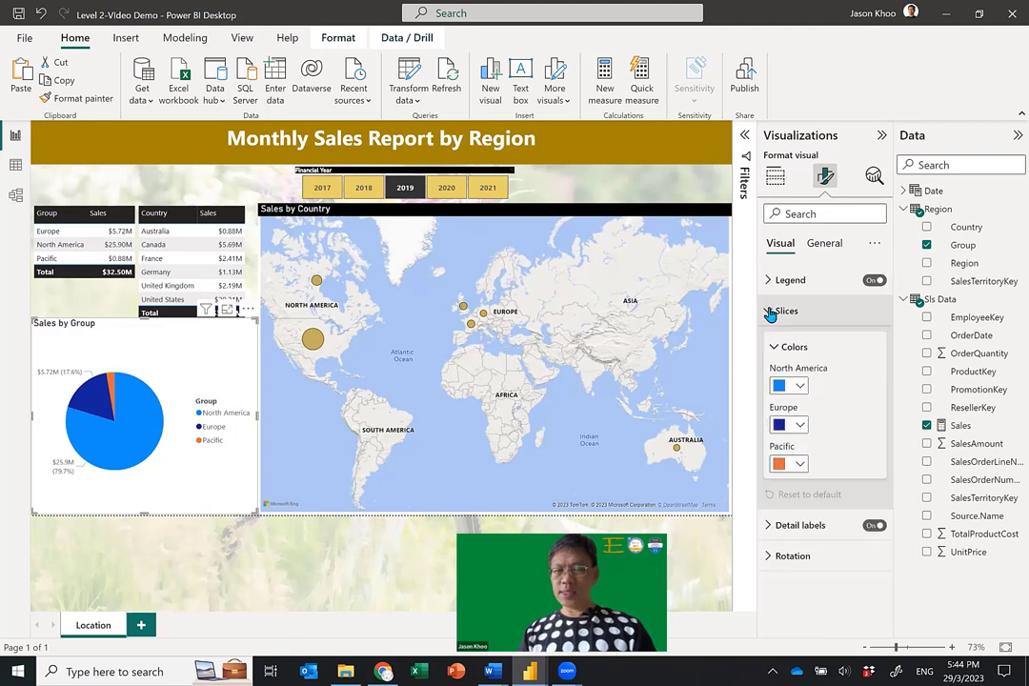
left_click(770, 312)
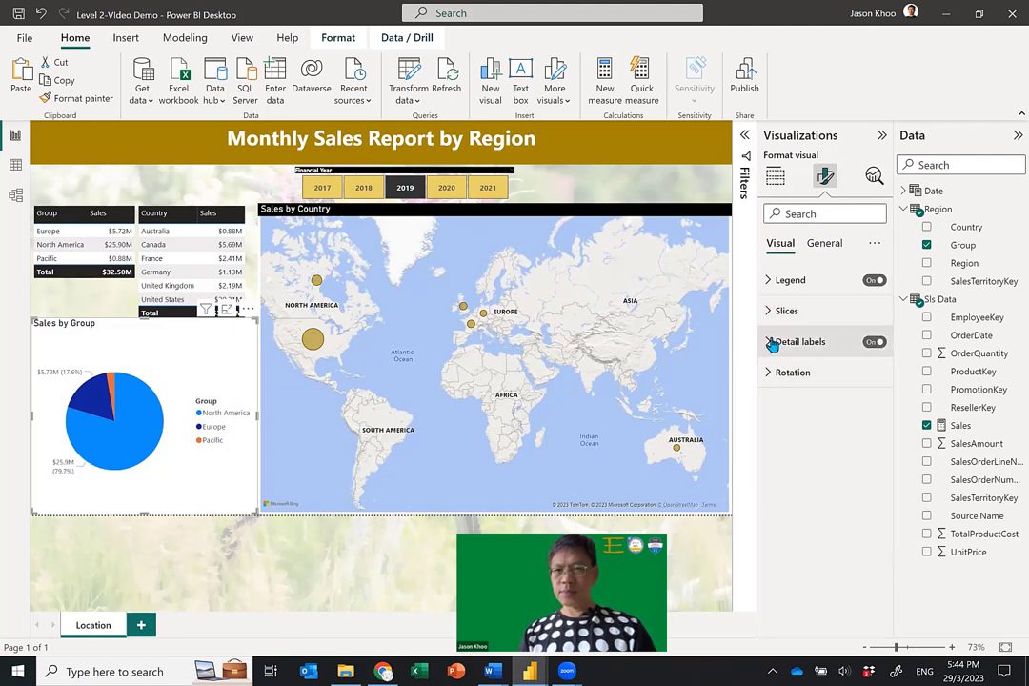
Set the pie chart's background transparency to 70%
left_click(824, 246)
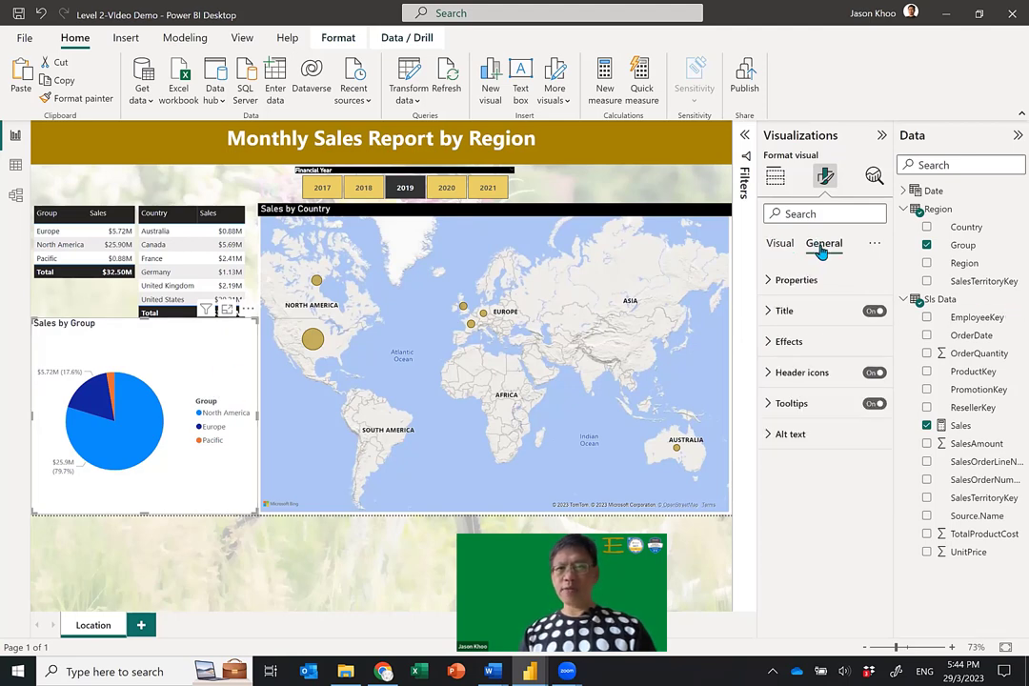
left_click(772, 341)
left_click_drag(817, 461, 866, 461)
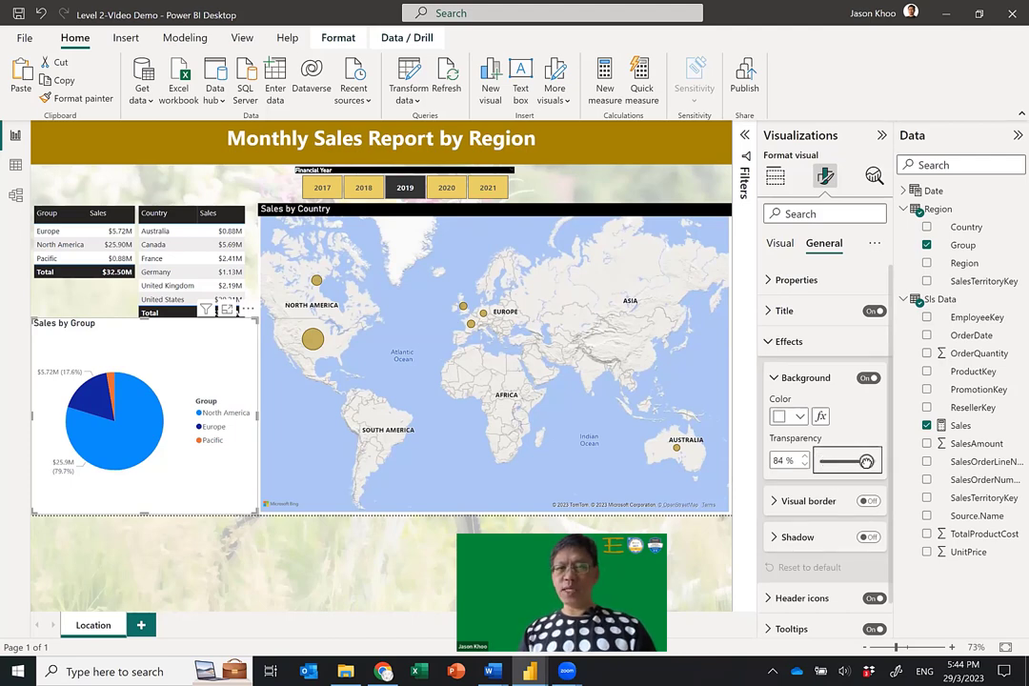
left_click_drag(866, 461, 864, 461)
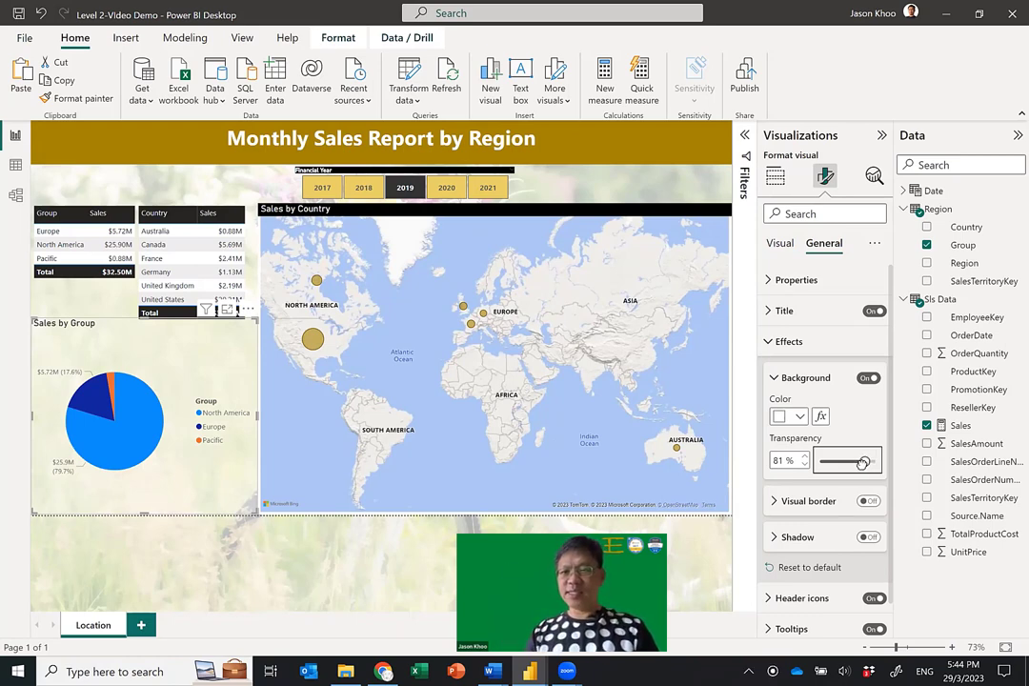
left_click_drag(861, 461, 856, 461)
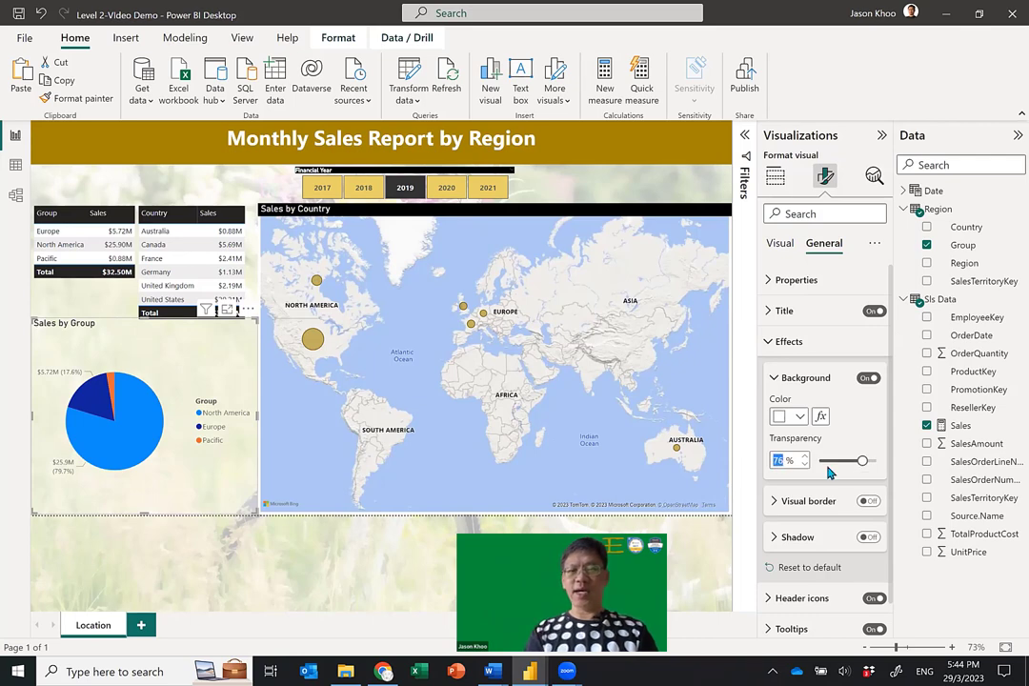
type("70")
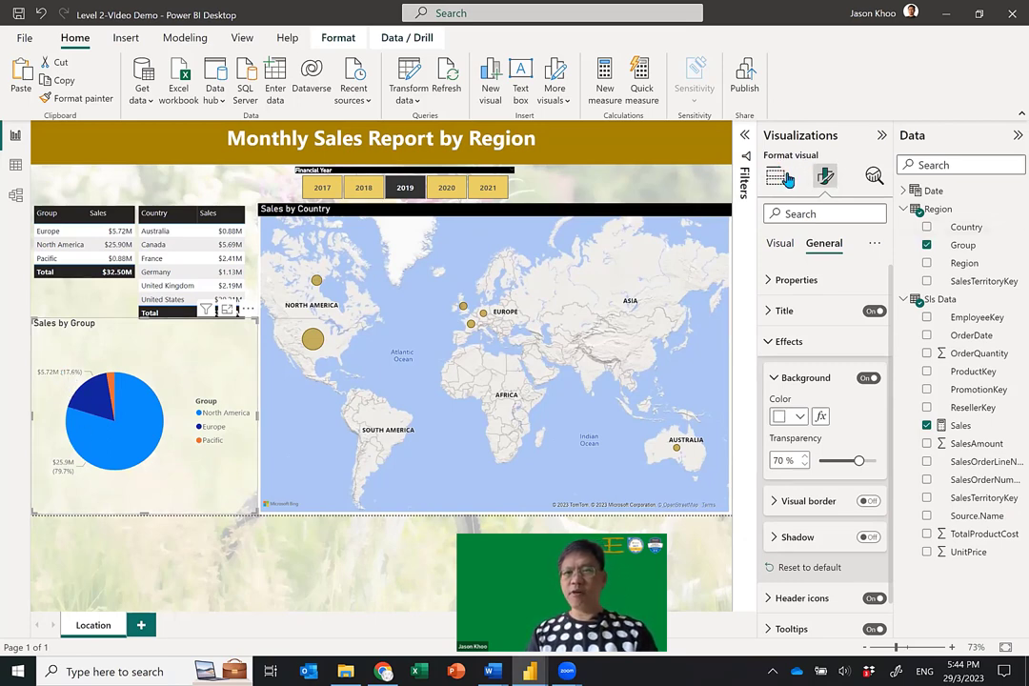
Set the pie chart's legend text size to 11 and turn the legend off
left_click(777, 249)
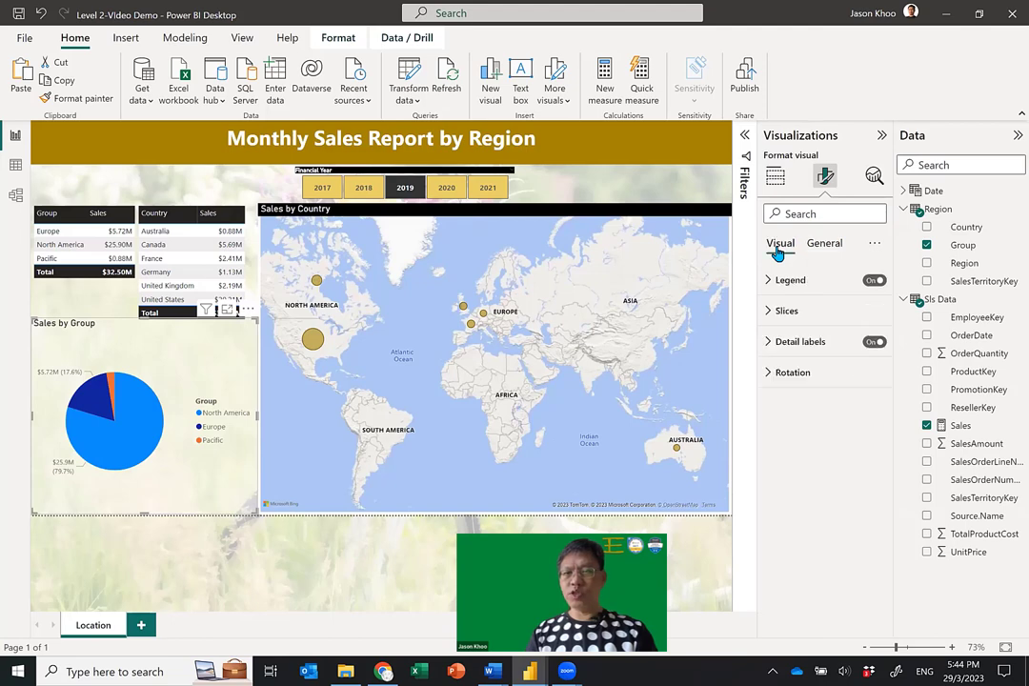
left_click(770, 285)
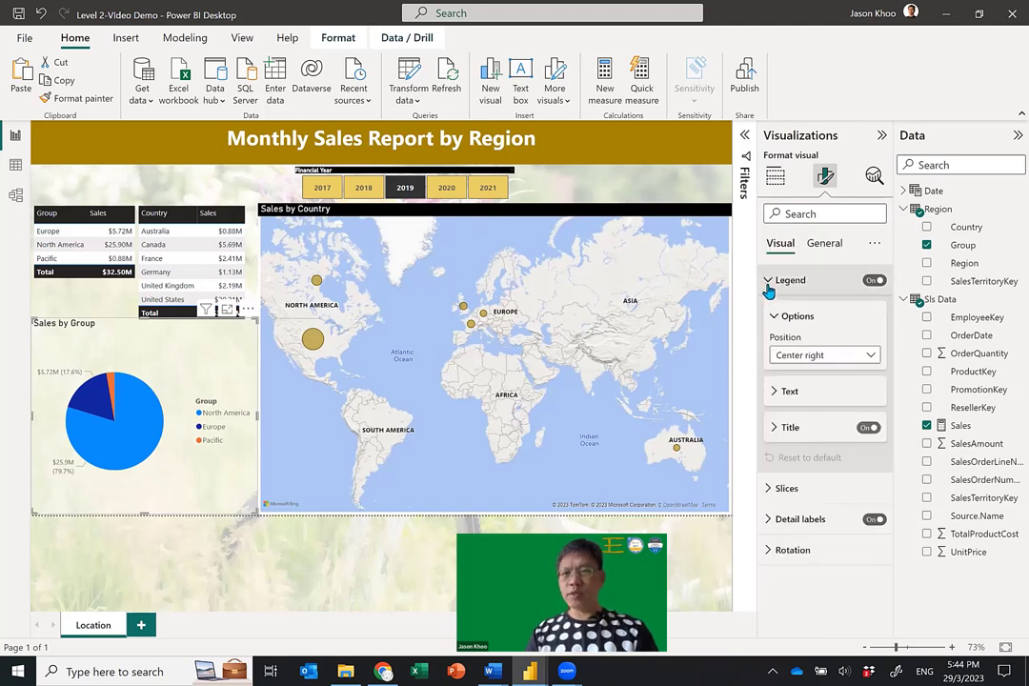
left_click(776, 391)
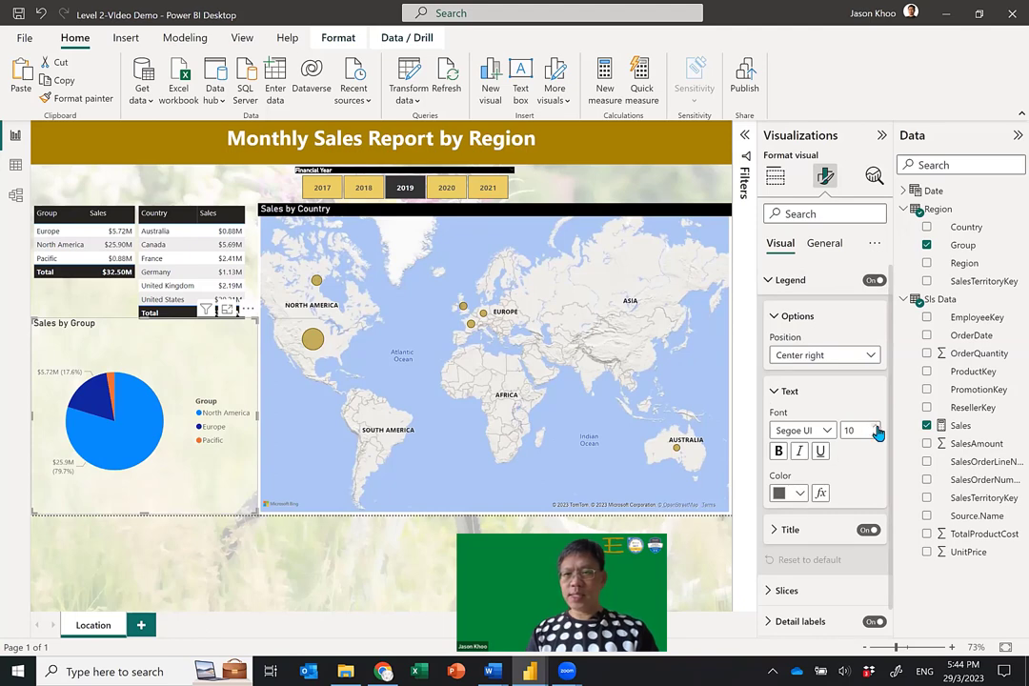
left_click(876, 427)
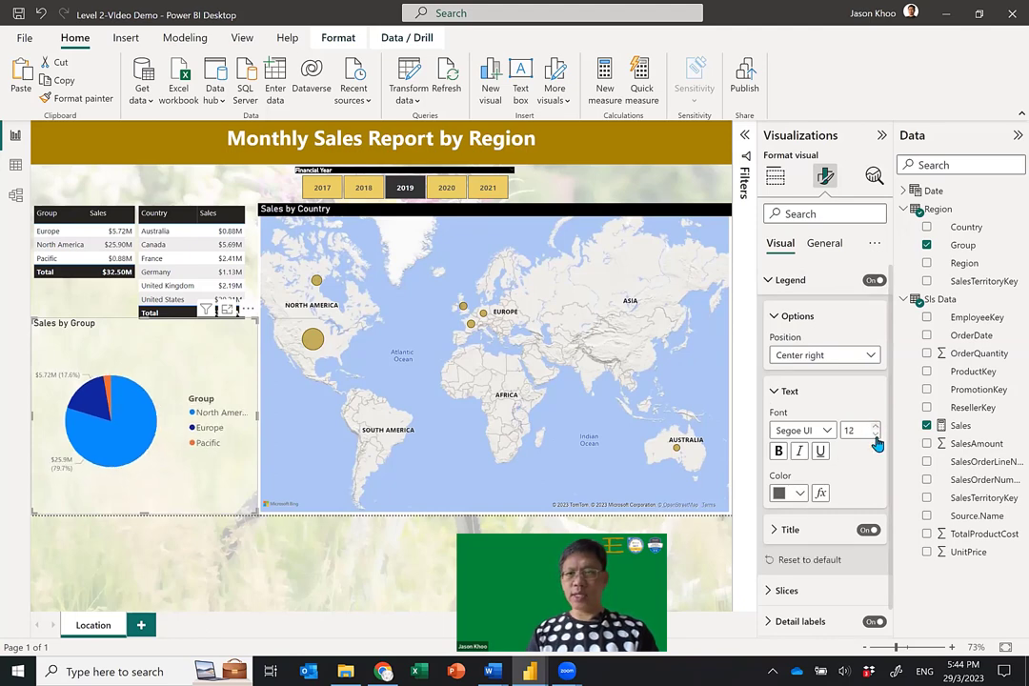
left_click(876, 434)
left_click(782, 317)
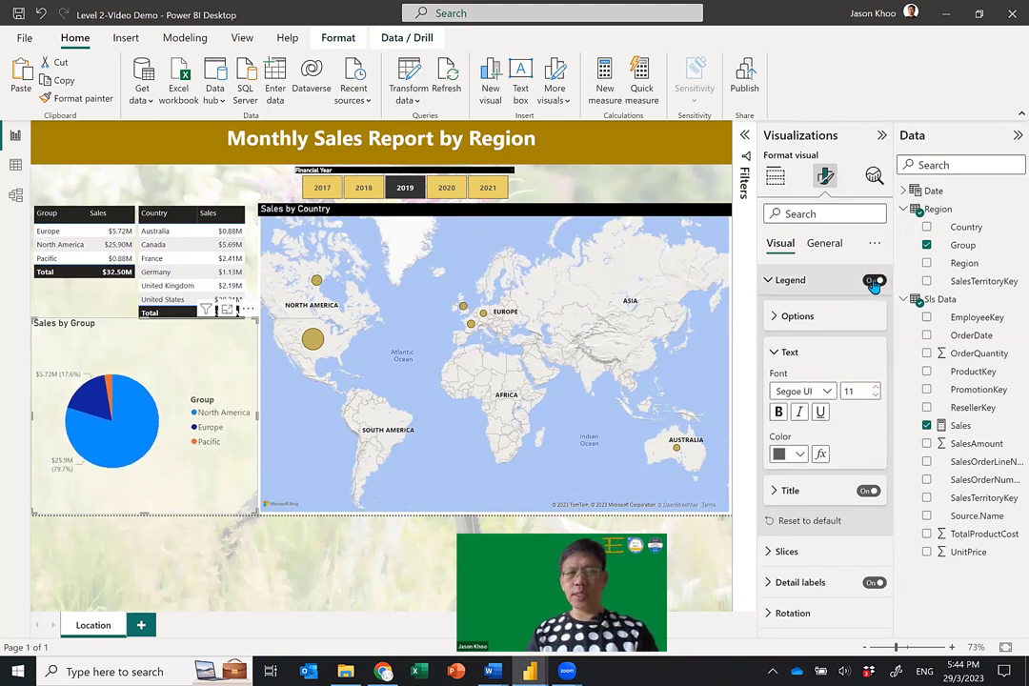
left_click(873, 281)
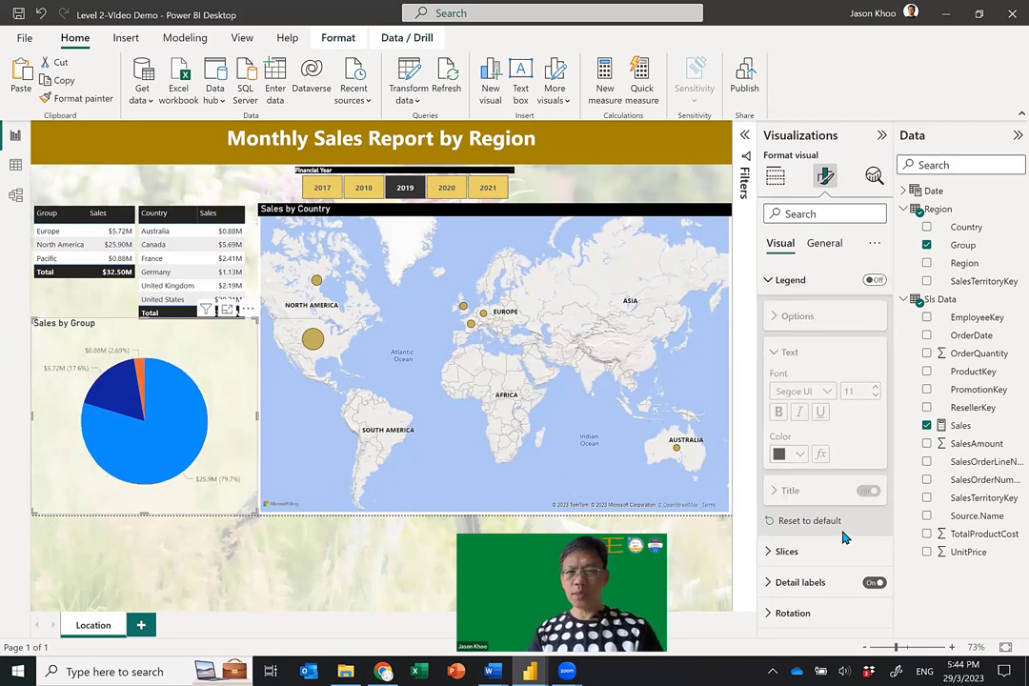
left_click(772, 284)
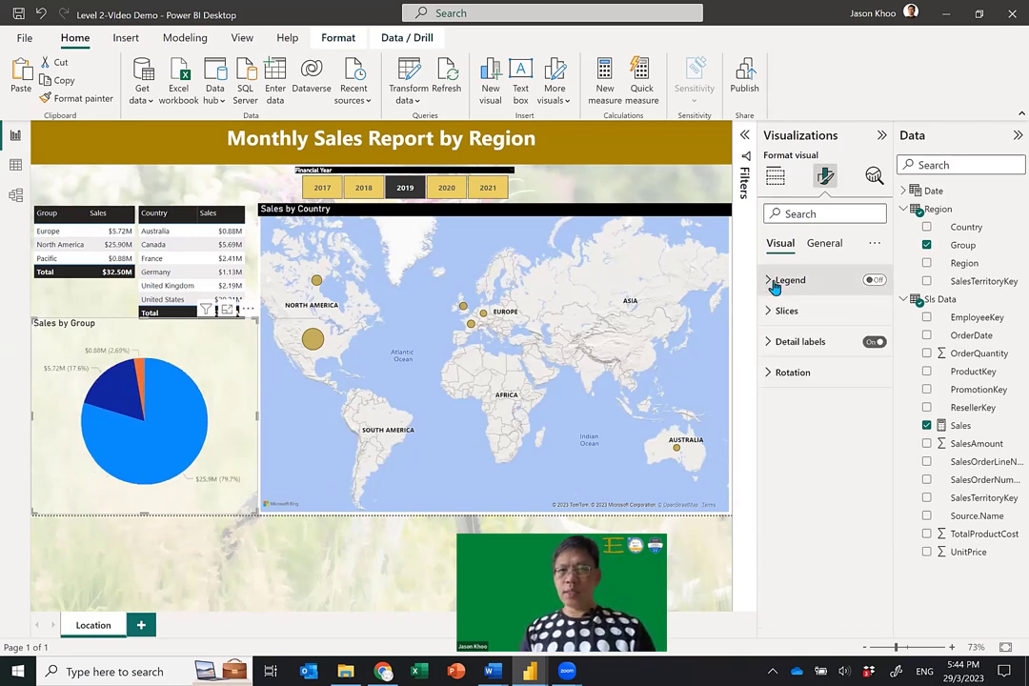
Set the pie chart's detail labels to display category and percent of total
left_click(768, 347)
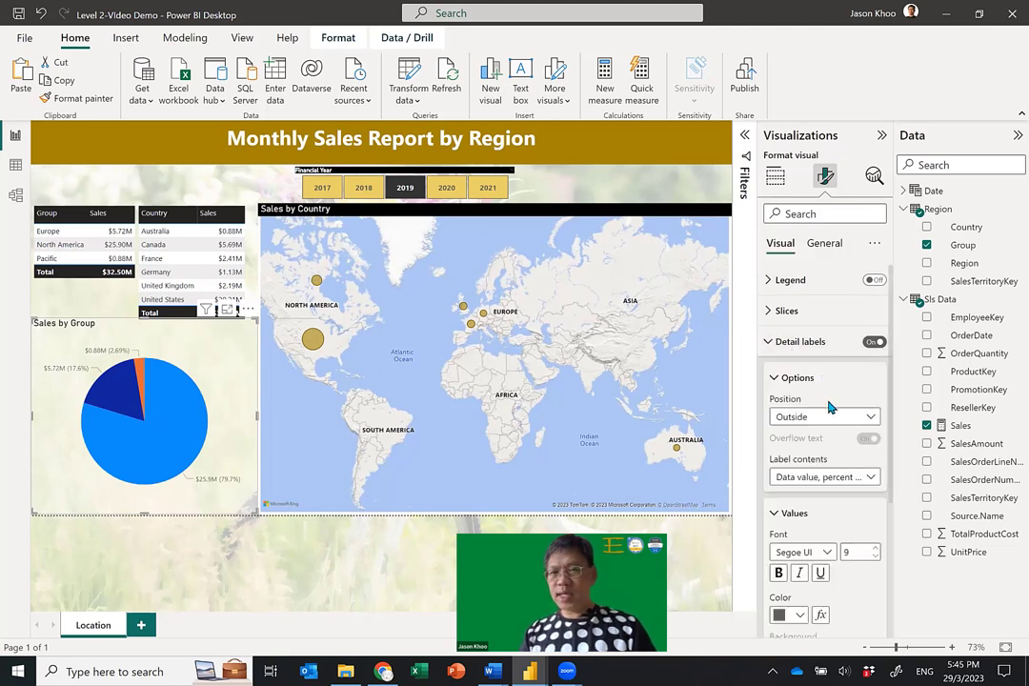
scroll(829, 400, "down", 3)
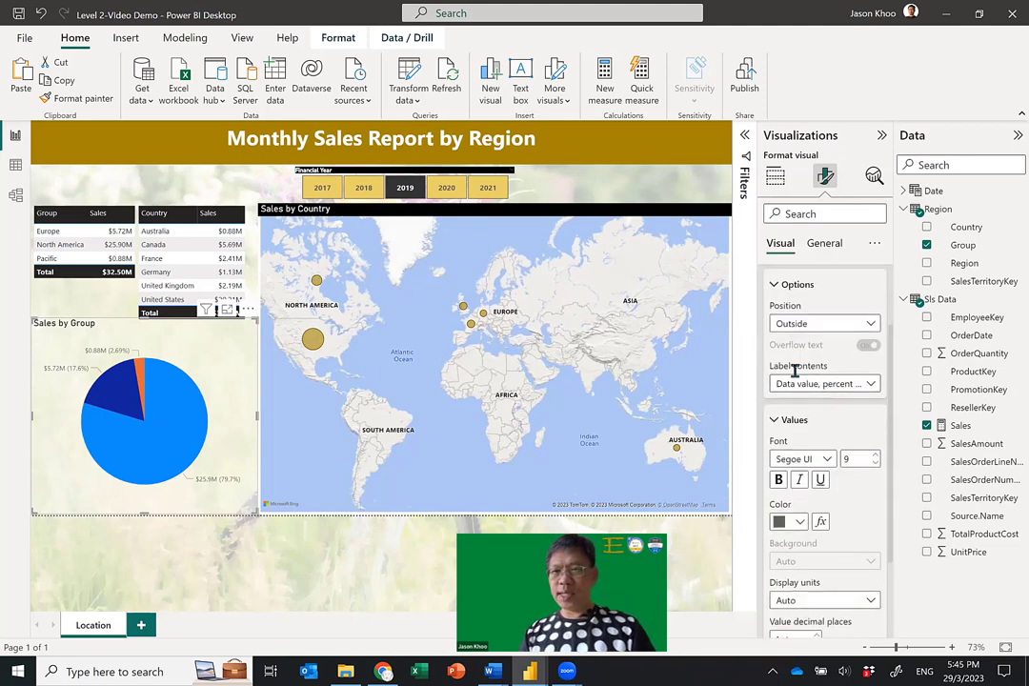
left_click(871, 386)
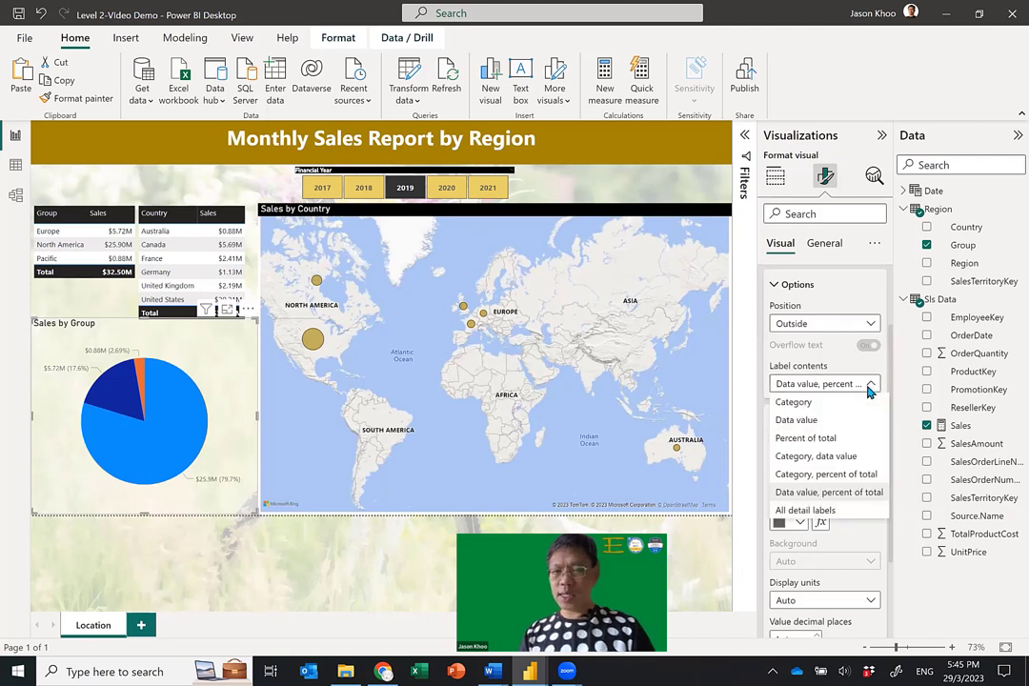
left_click(862, 483)
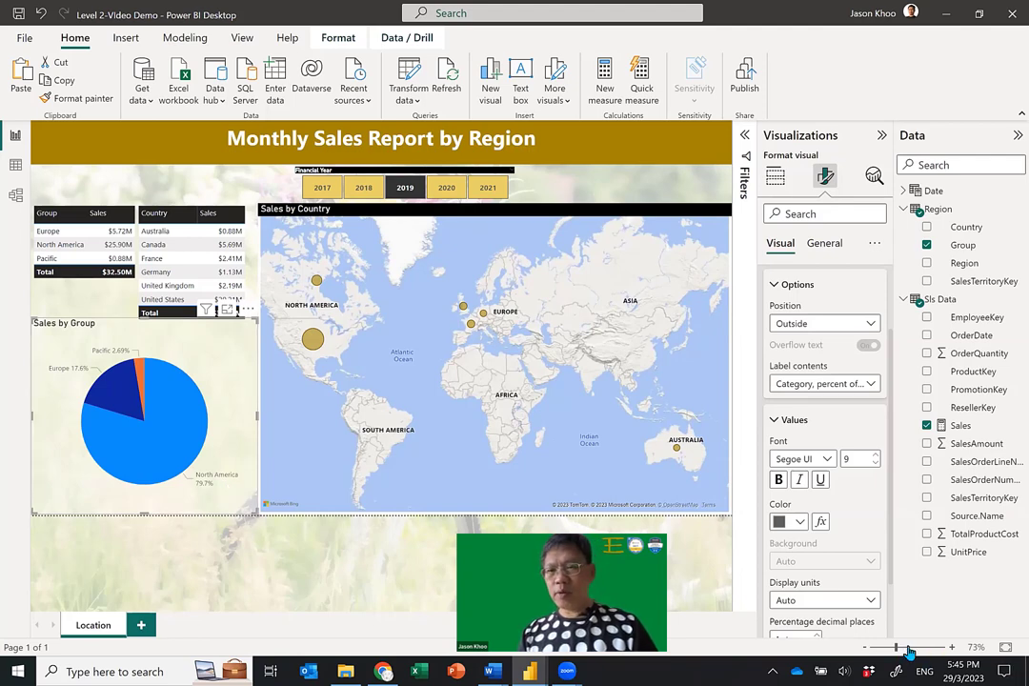
Make the pie chart's detail label text bold and set its font size to 12
left_click(910, 650)
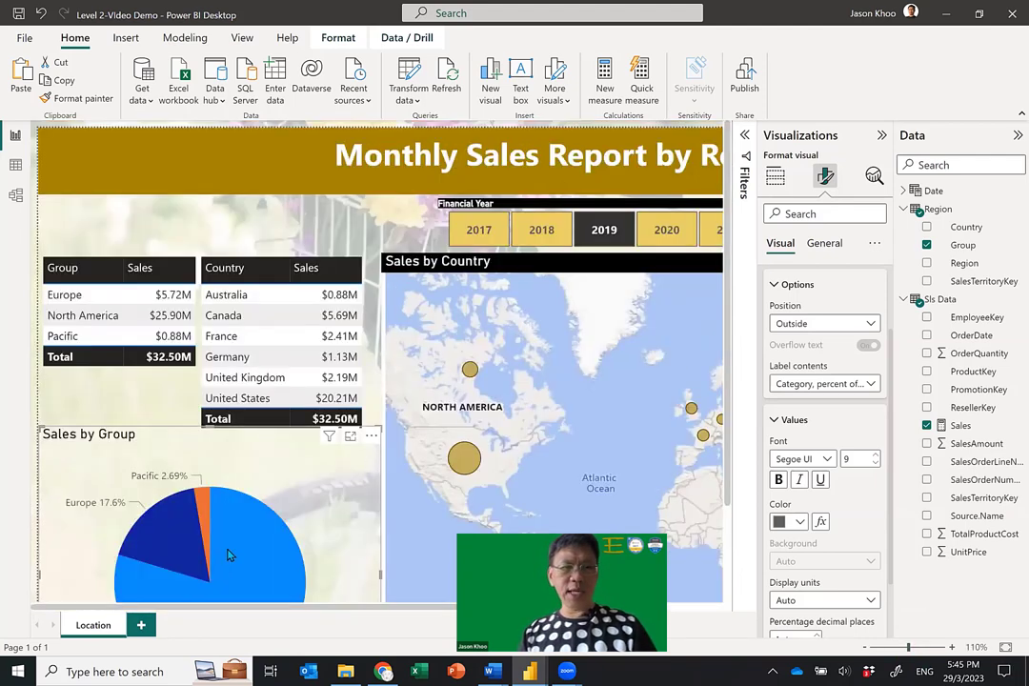
scroll(190, 466, "down", 2)
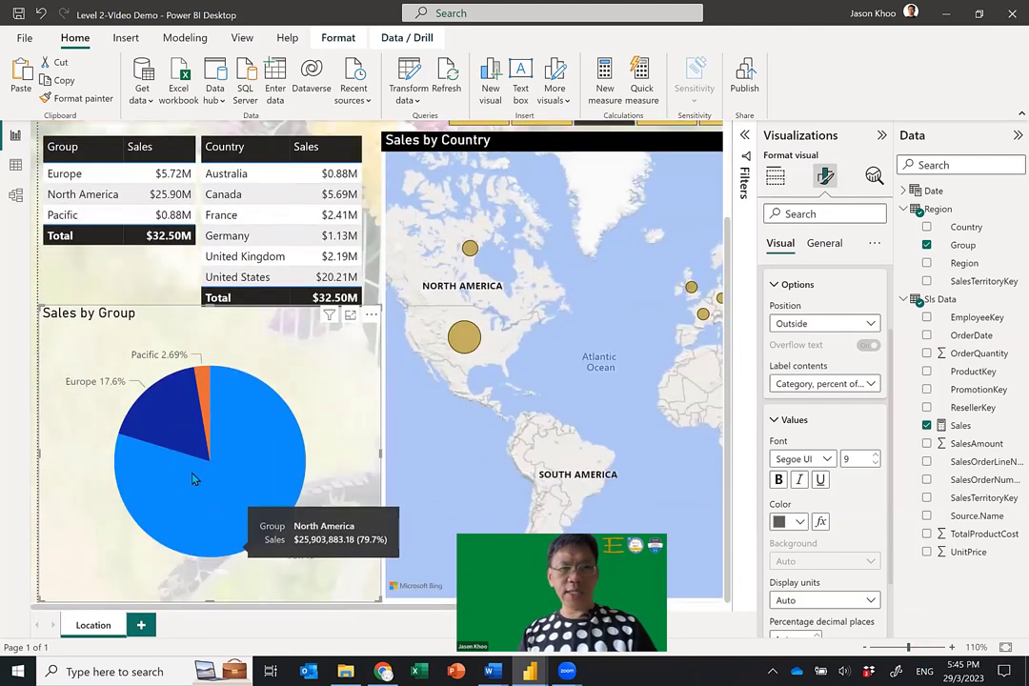
left_click(777, 480)
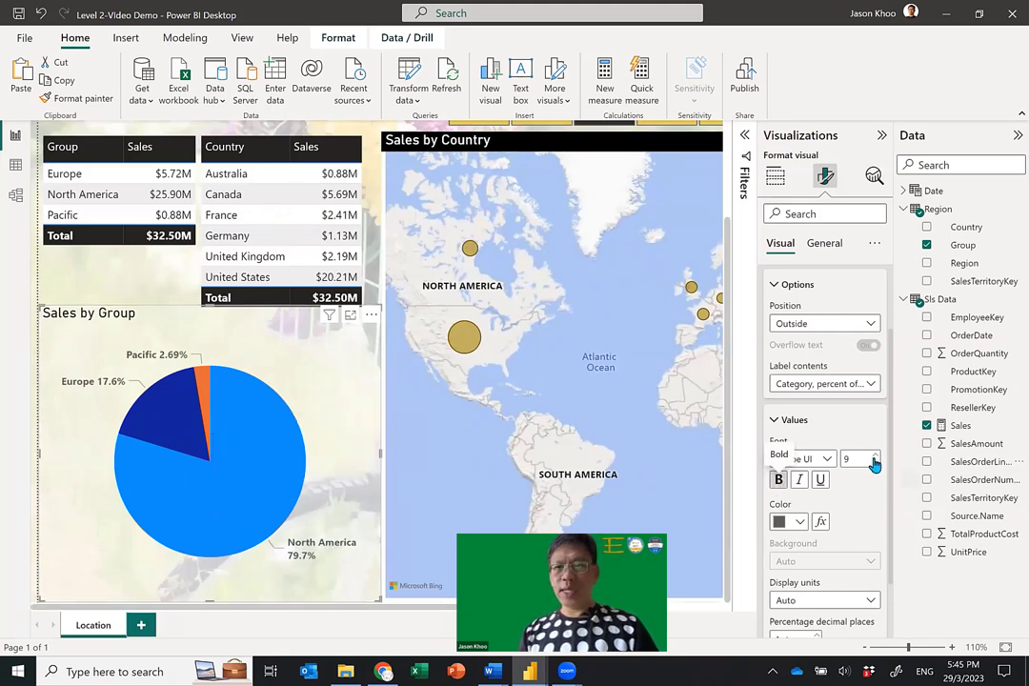
left_click(876, 458)
left_click(876, 458)
left_click(877, 459)
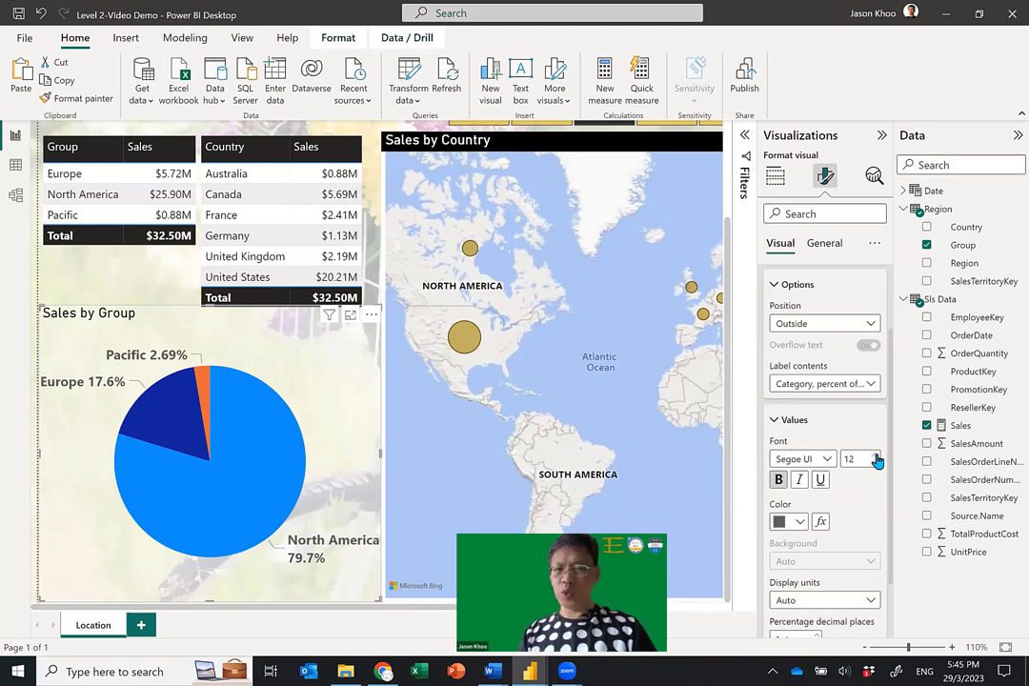
Deselect the pie chart, collapse the Visualizations pane and fit the whole report page in view
left_click(137, 293)
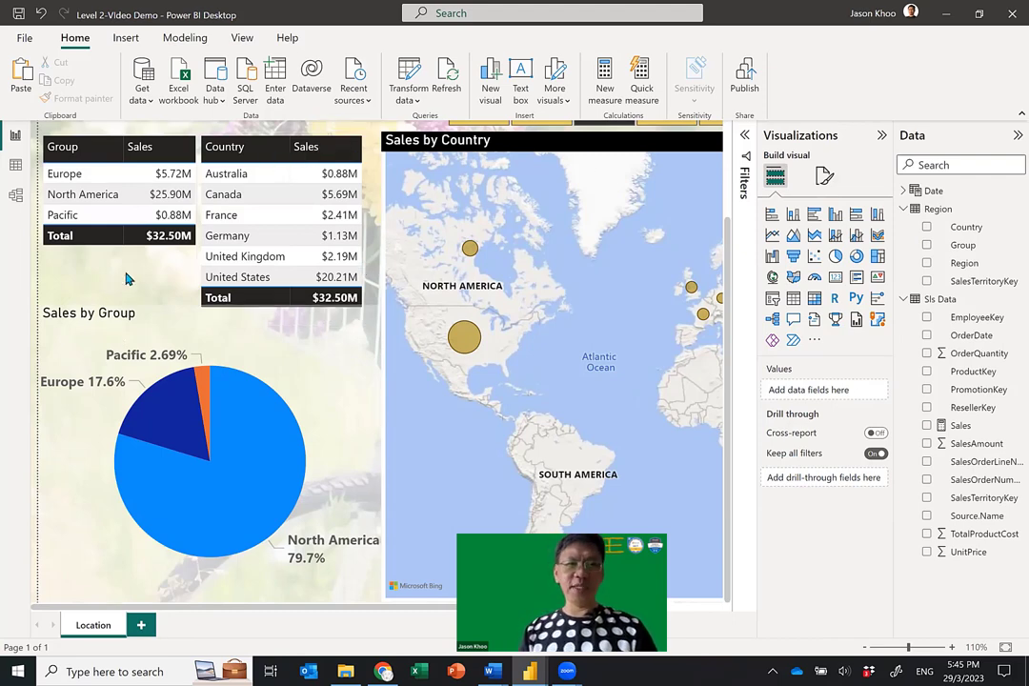
left_click(881, 136)
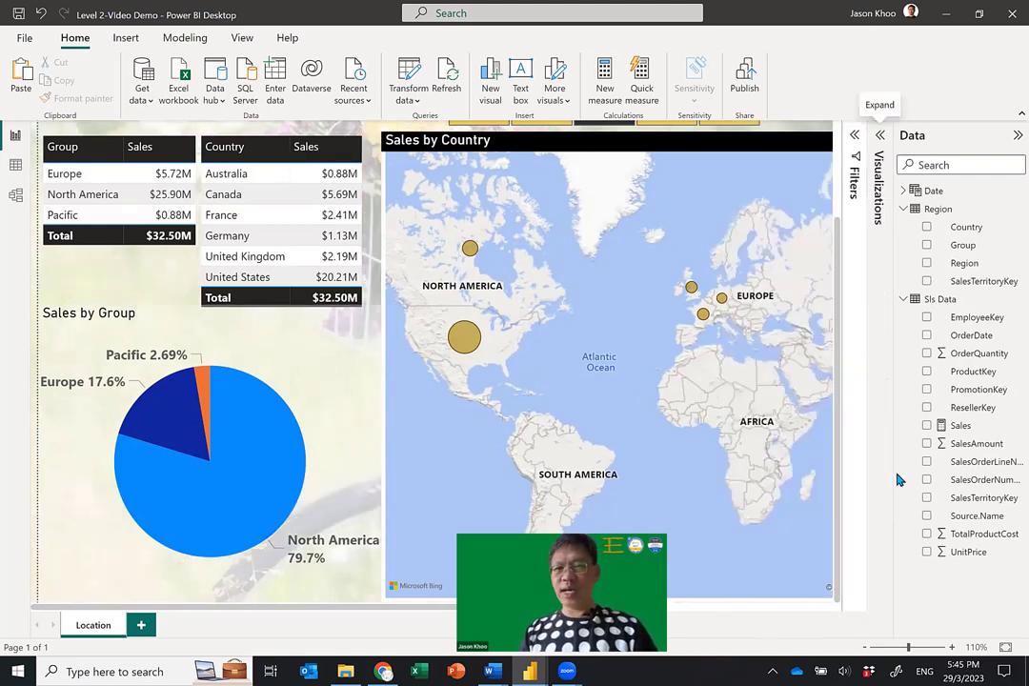
left_click(1005, 650)
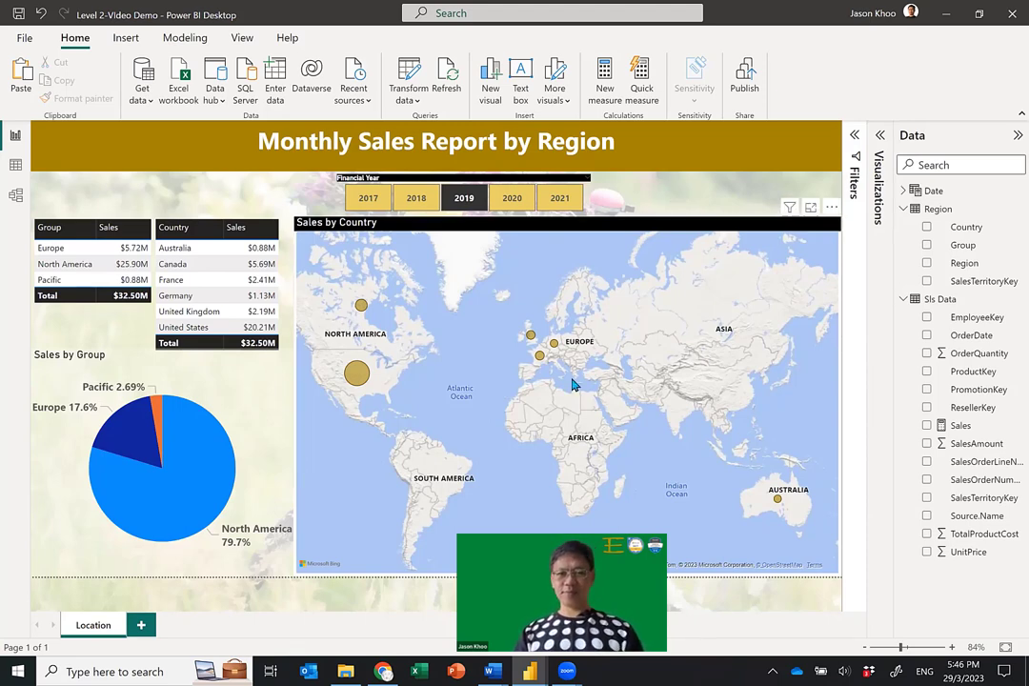
Examine the Location page of L2-Report in Power BI Desktop and in the Chrome-hosted Power BI service, and return to the Level 2-Video Demo report
mouse_move(530, 671)
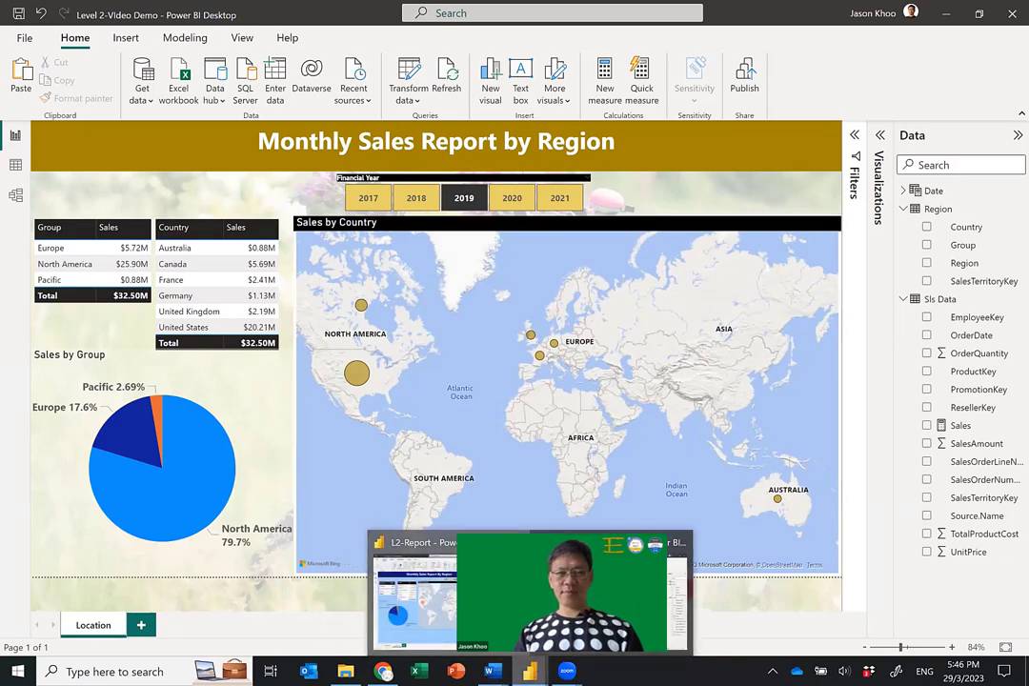
left_click(414, 592)
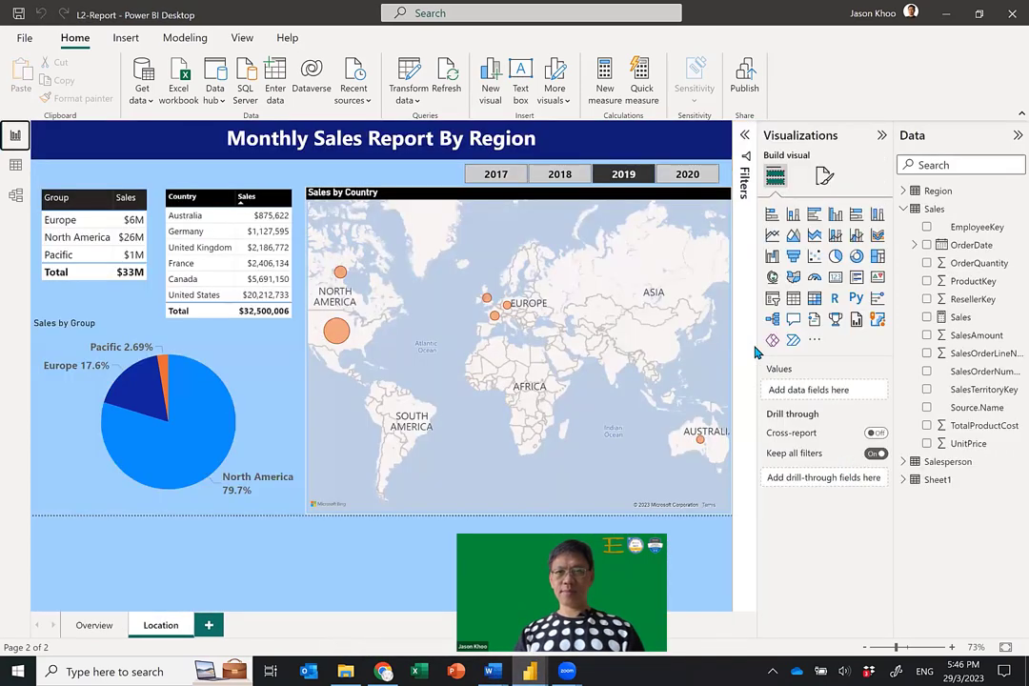
key("alt+Tab")
scroll(701, 367, "up", 3)
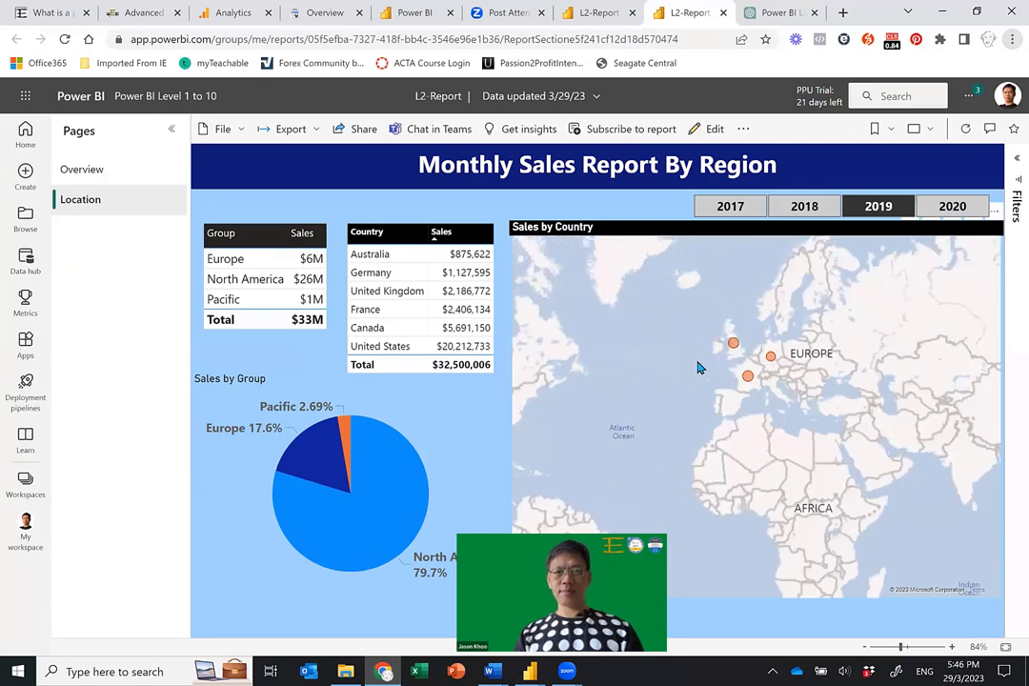
scroll(700, 368, "down", 3)
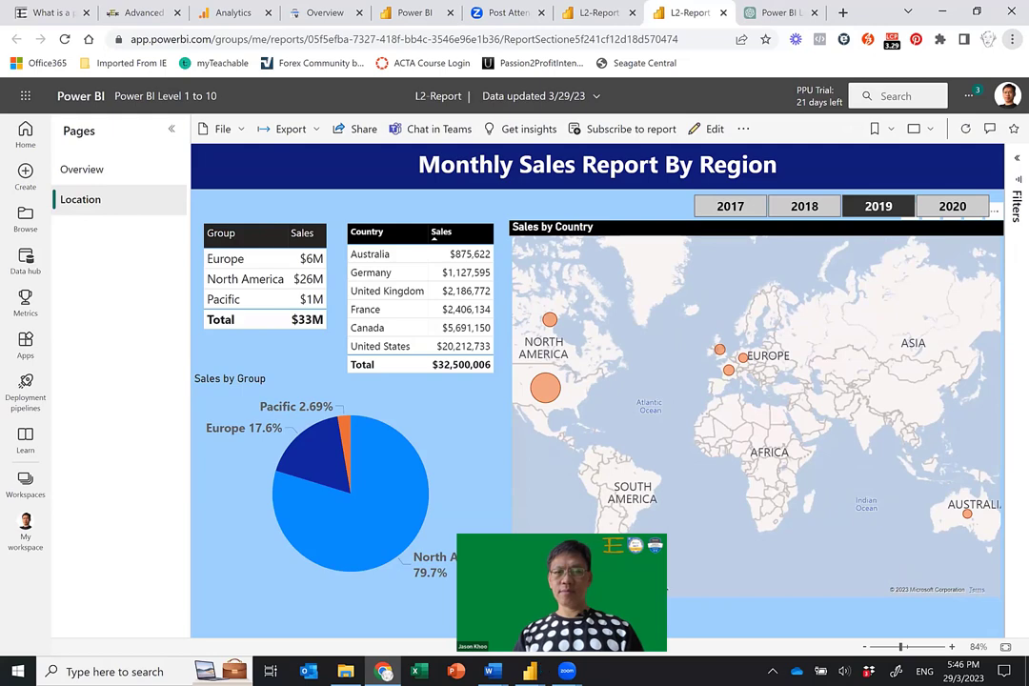
mouse_move(529, 670)
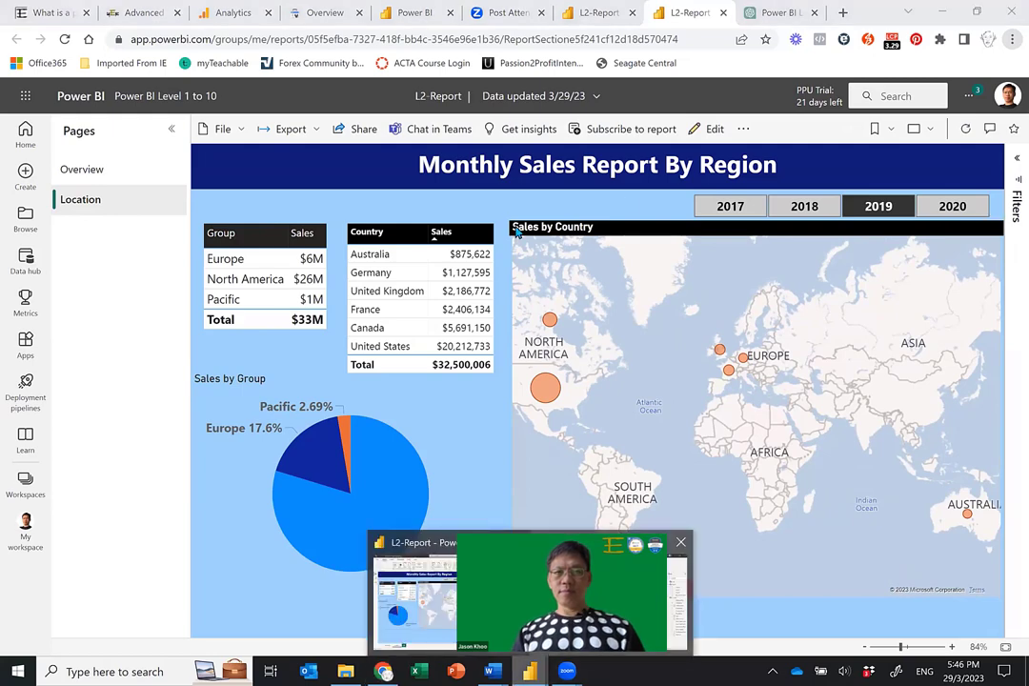
key("alt+Tab")
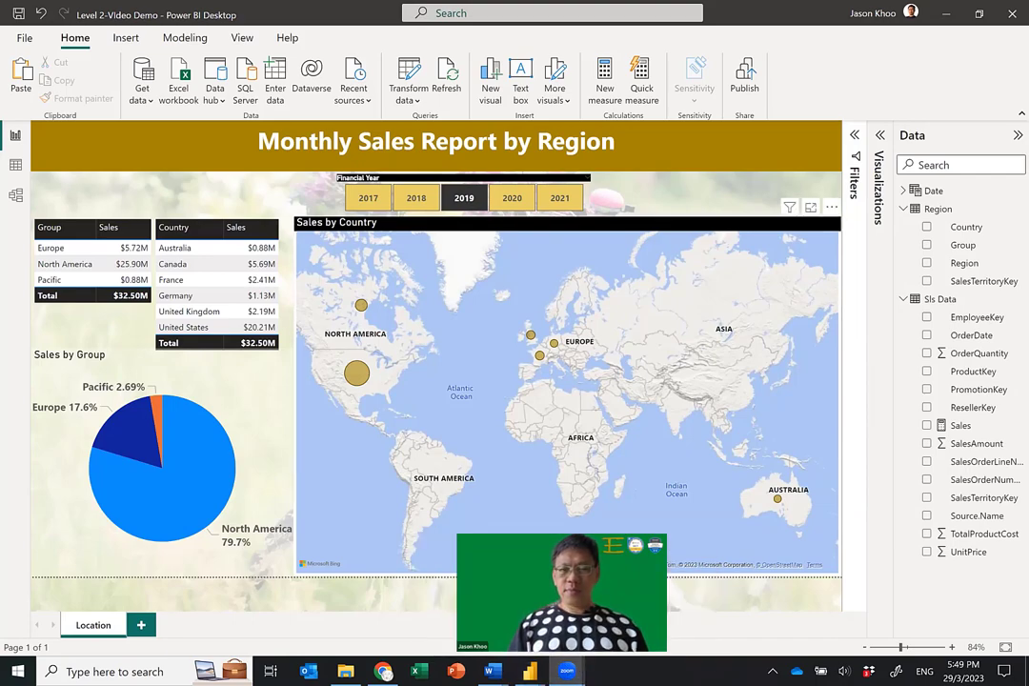
left_click(567, 671)
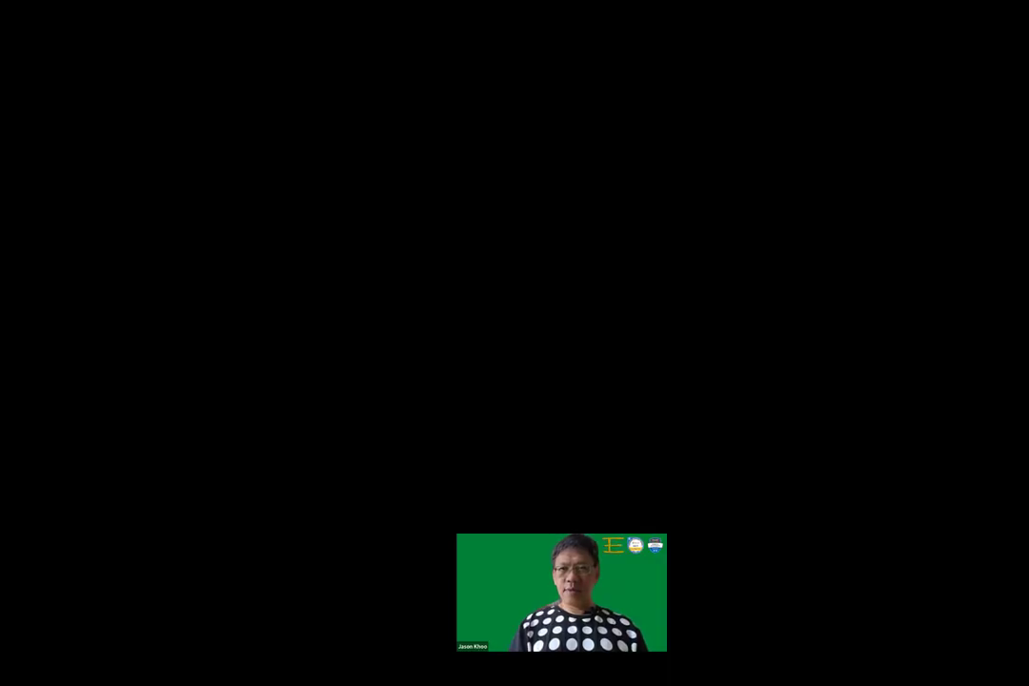